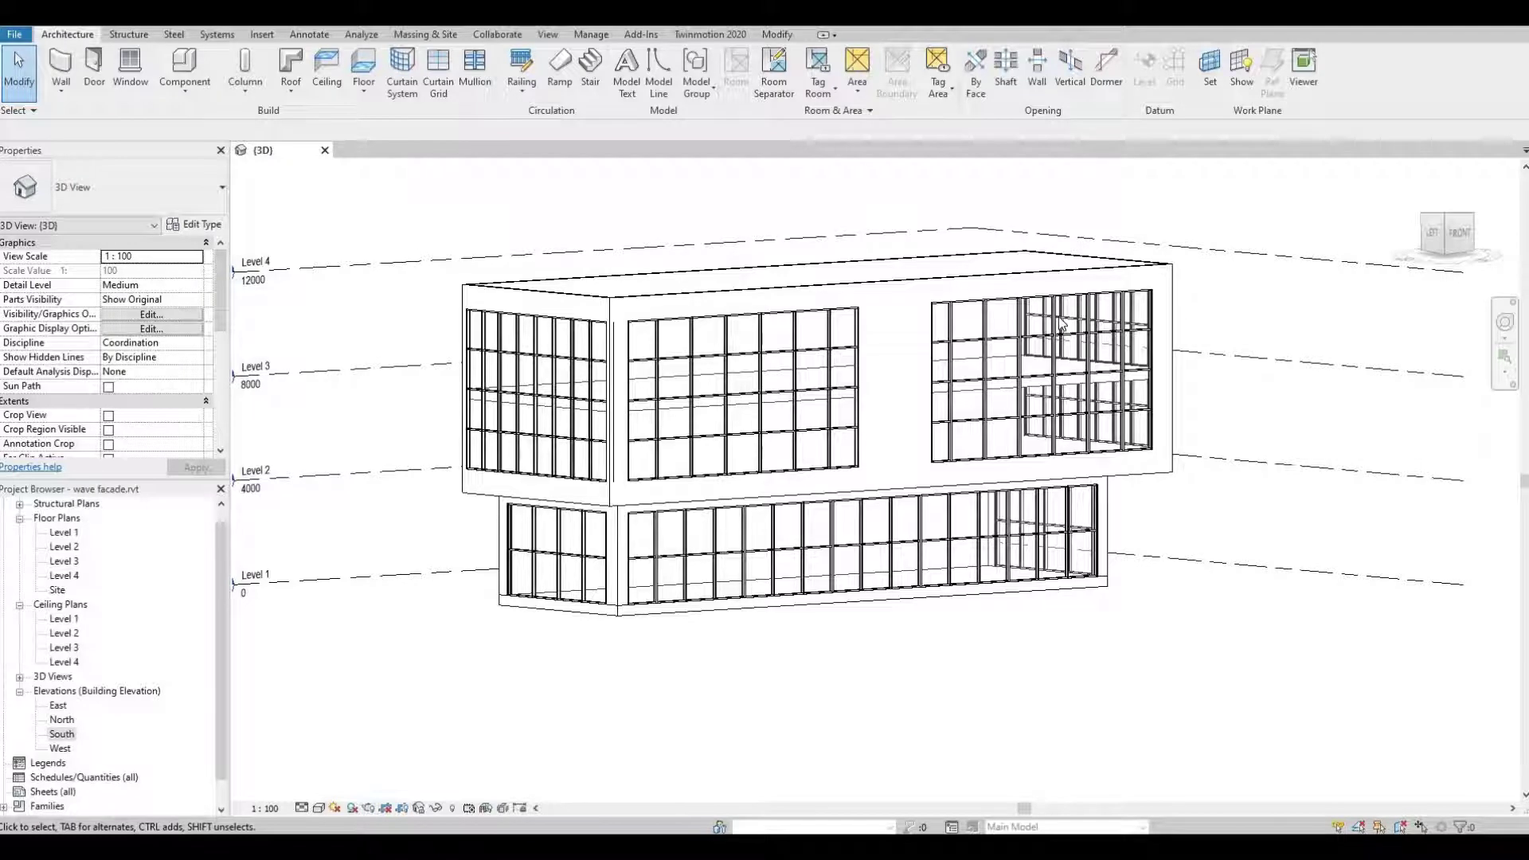
- In the Level 1 floor plan, draw a reference plane straight down from the building's lower-right corner
double_click(65, 533)
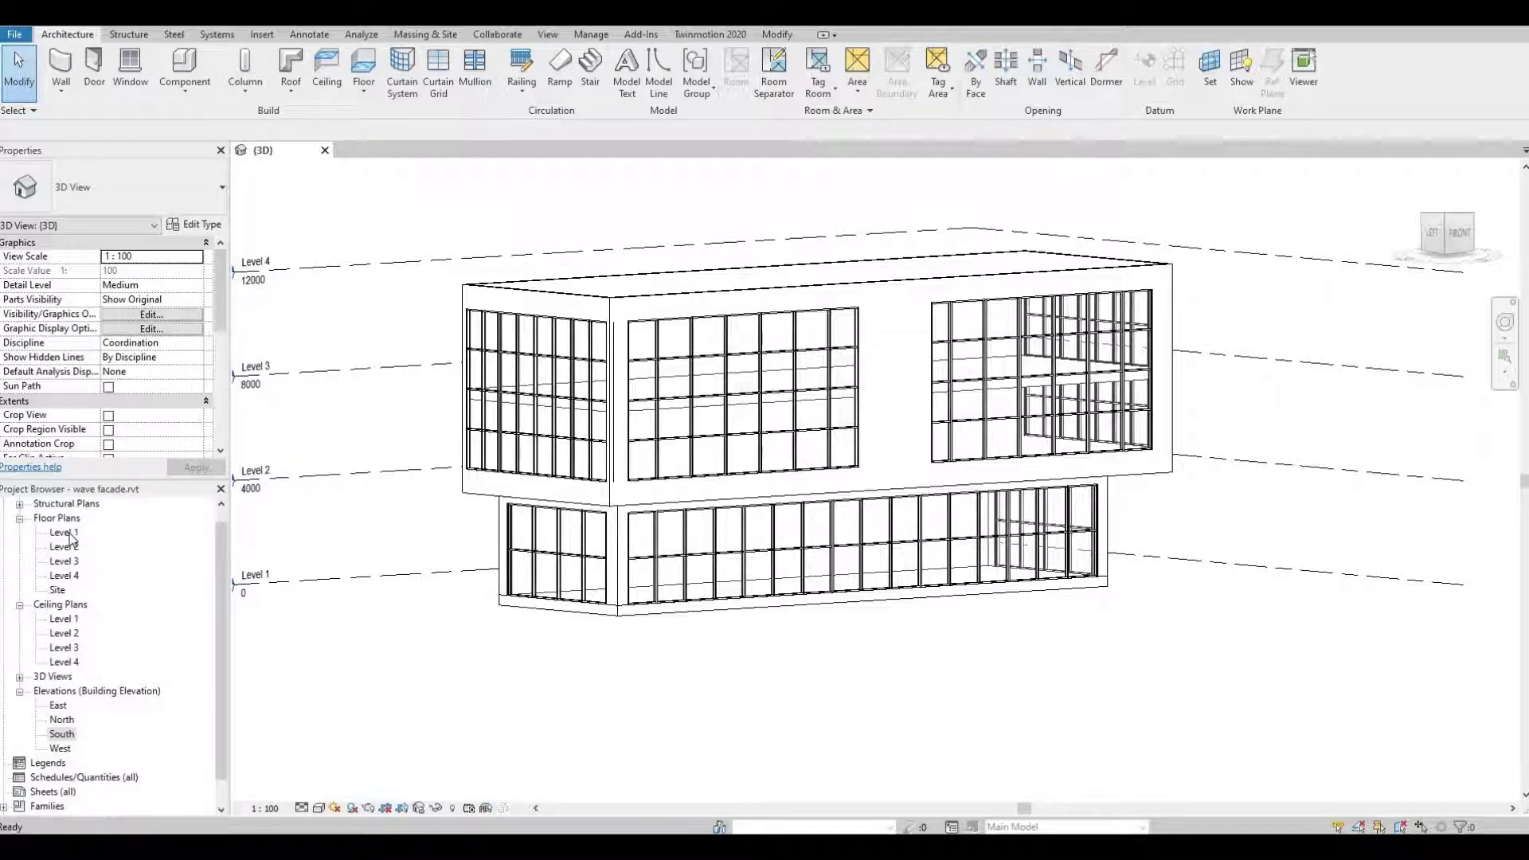
scroll(905, 579, up, 4)
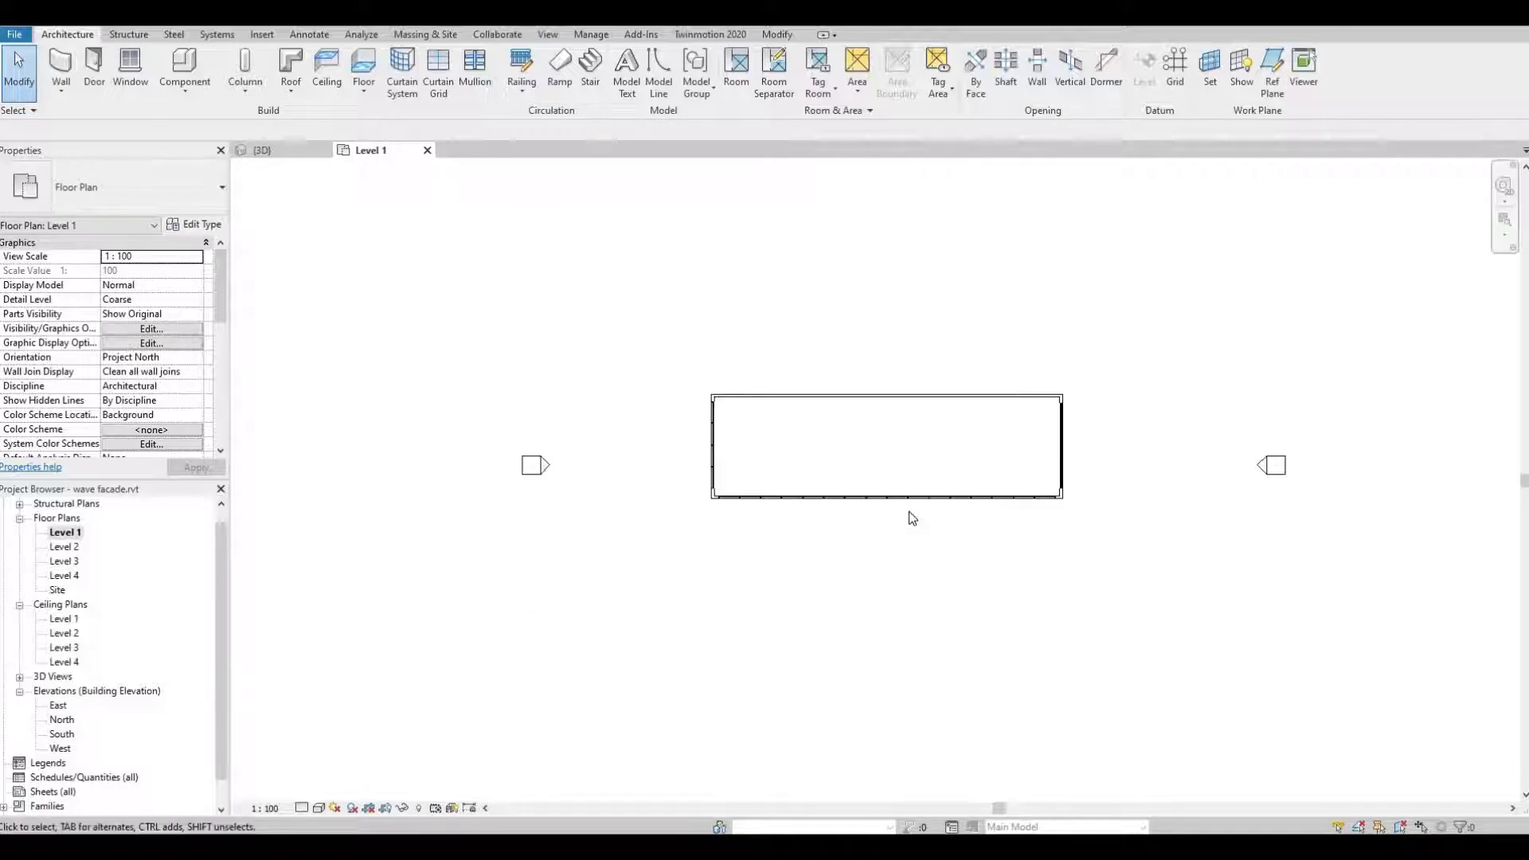
click(1273, 88)
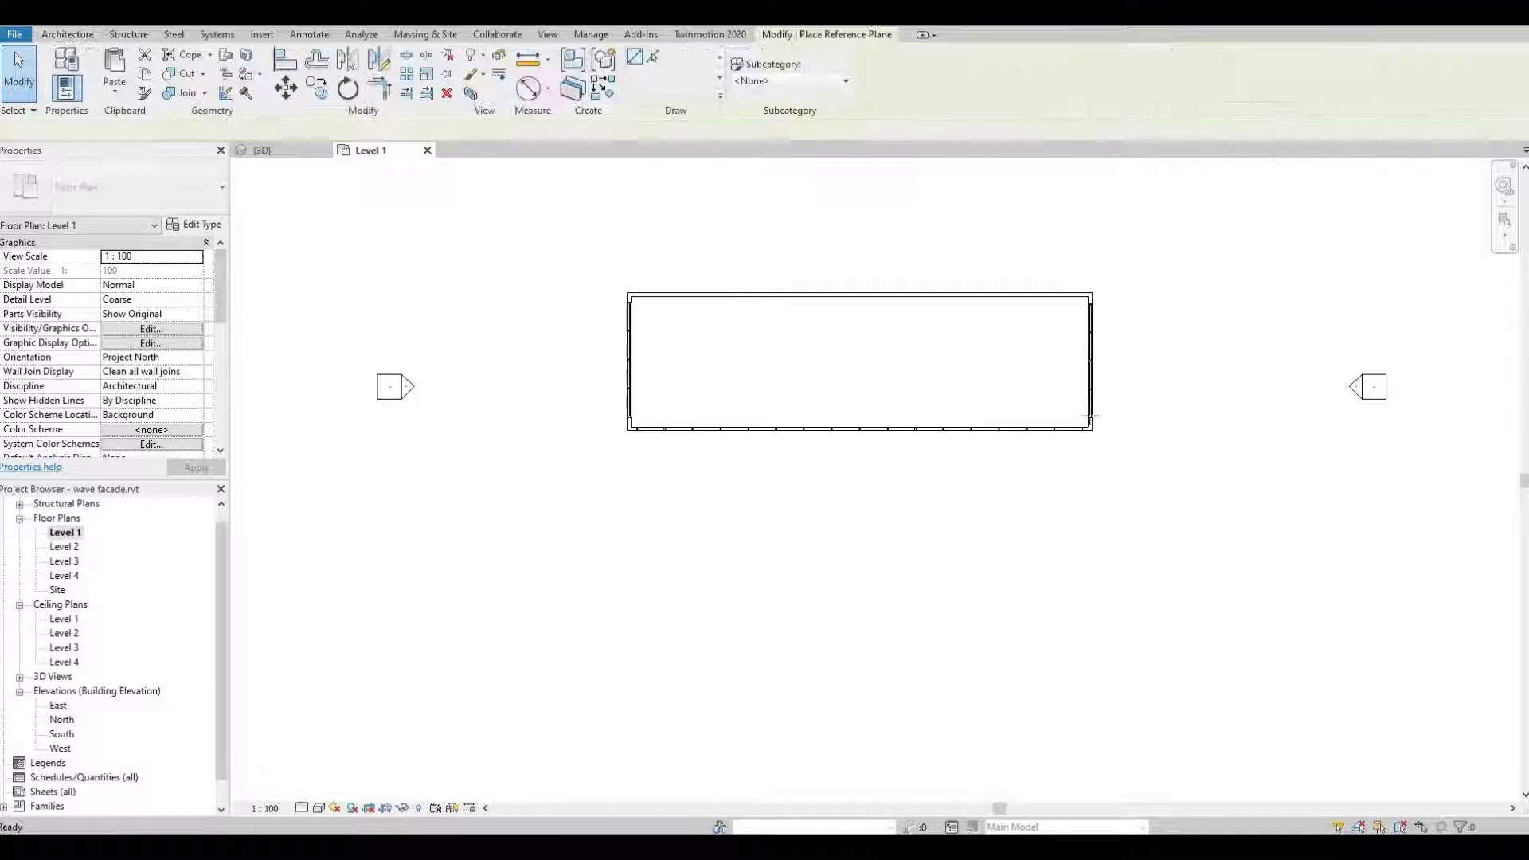
scroll(1091, 434, up, 2)
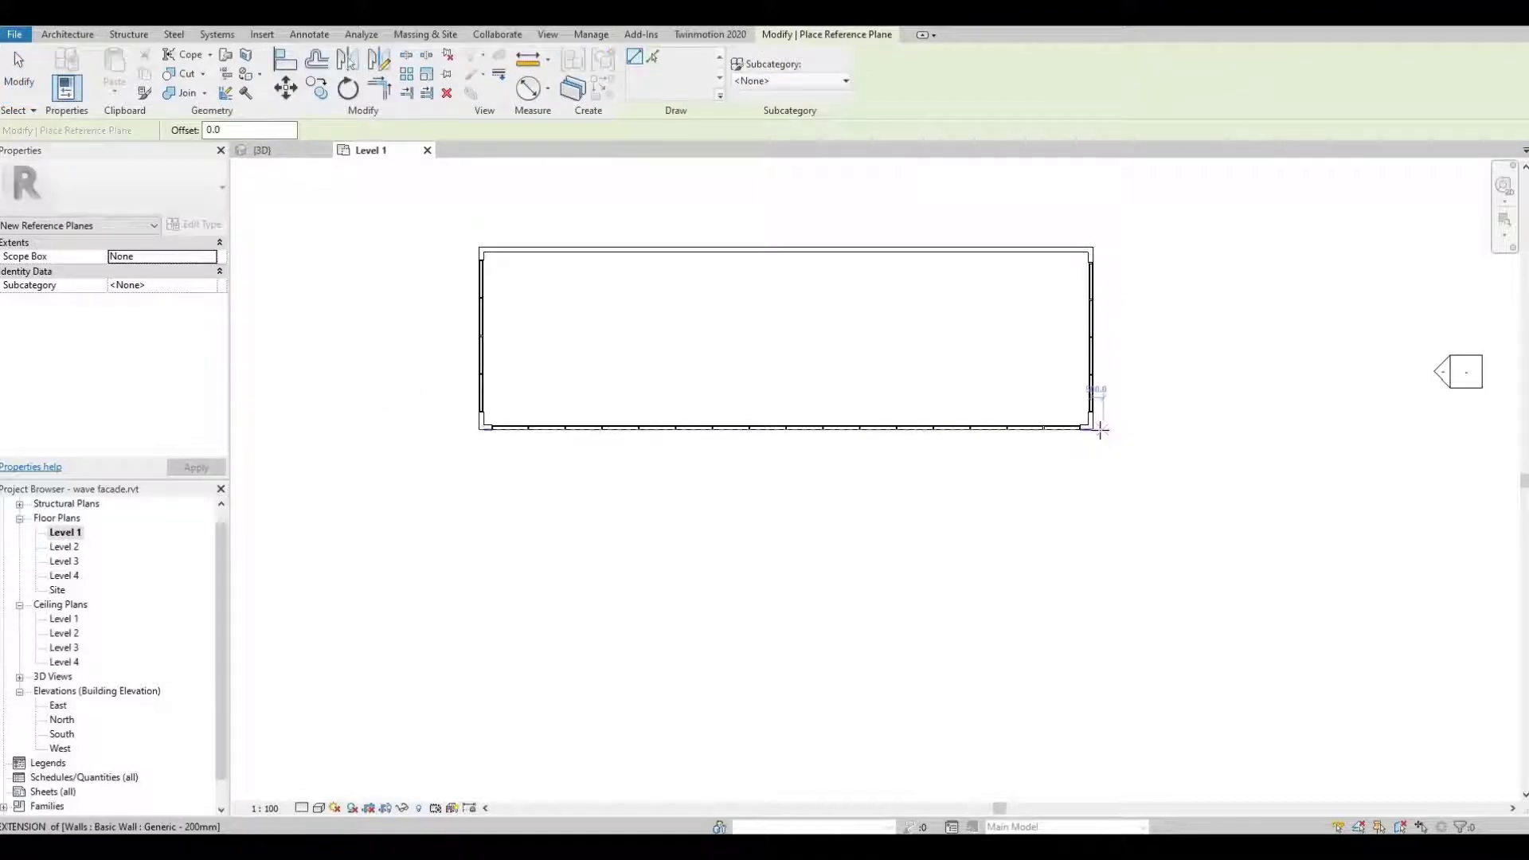
click(1093, 430)
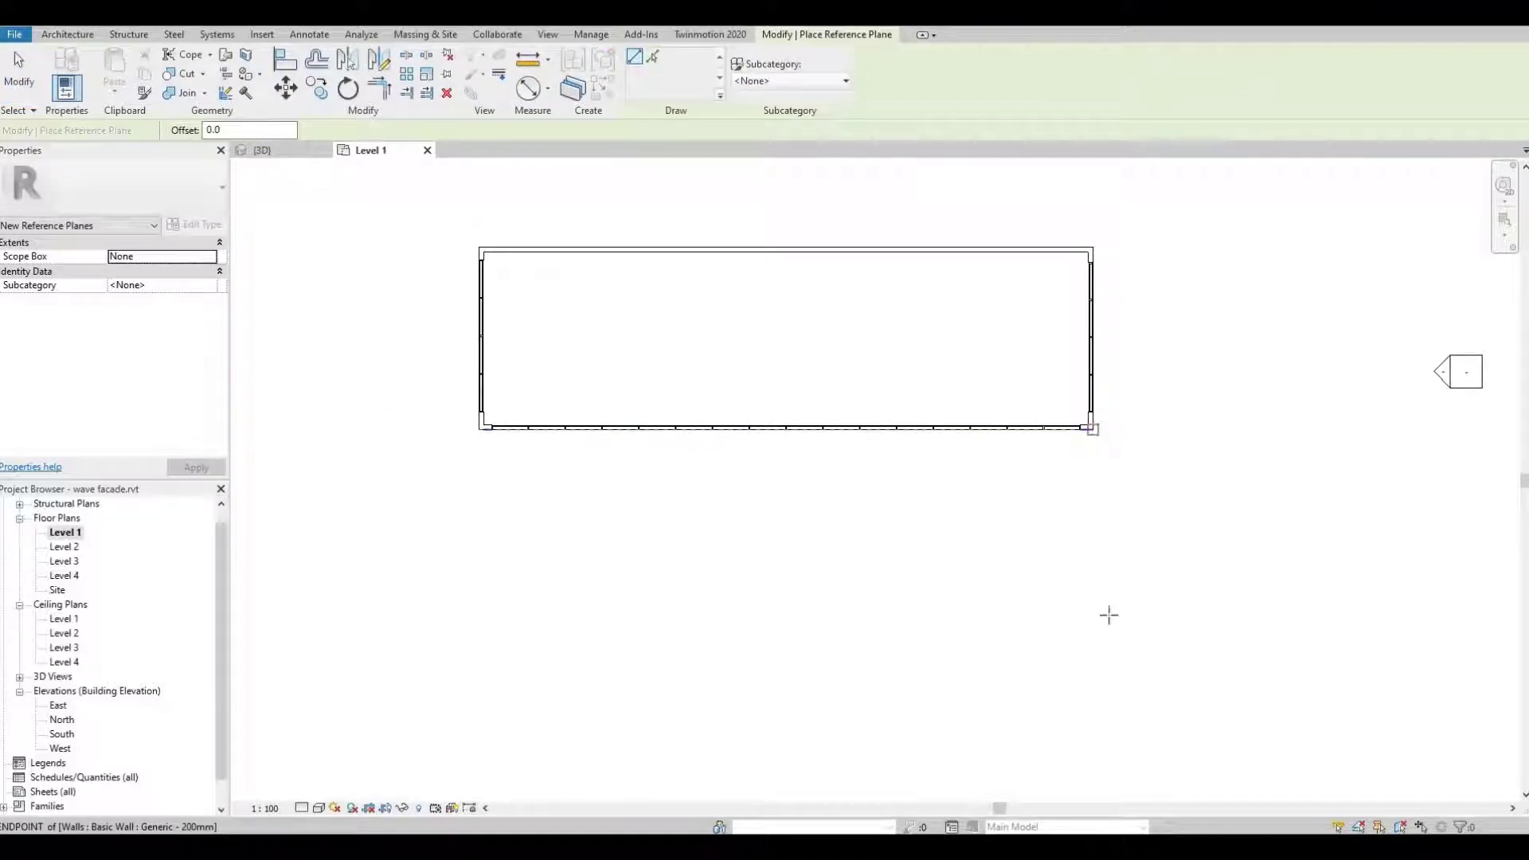
click(1093, 706)
- Draw three more vertical reference planes down from the front wall, successively about 5700, 6375 and 6625 mm further left, starting from the corner plane
click(948, 431)
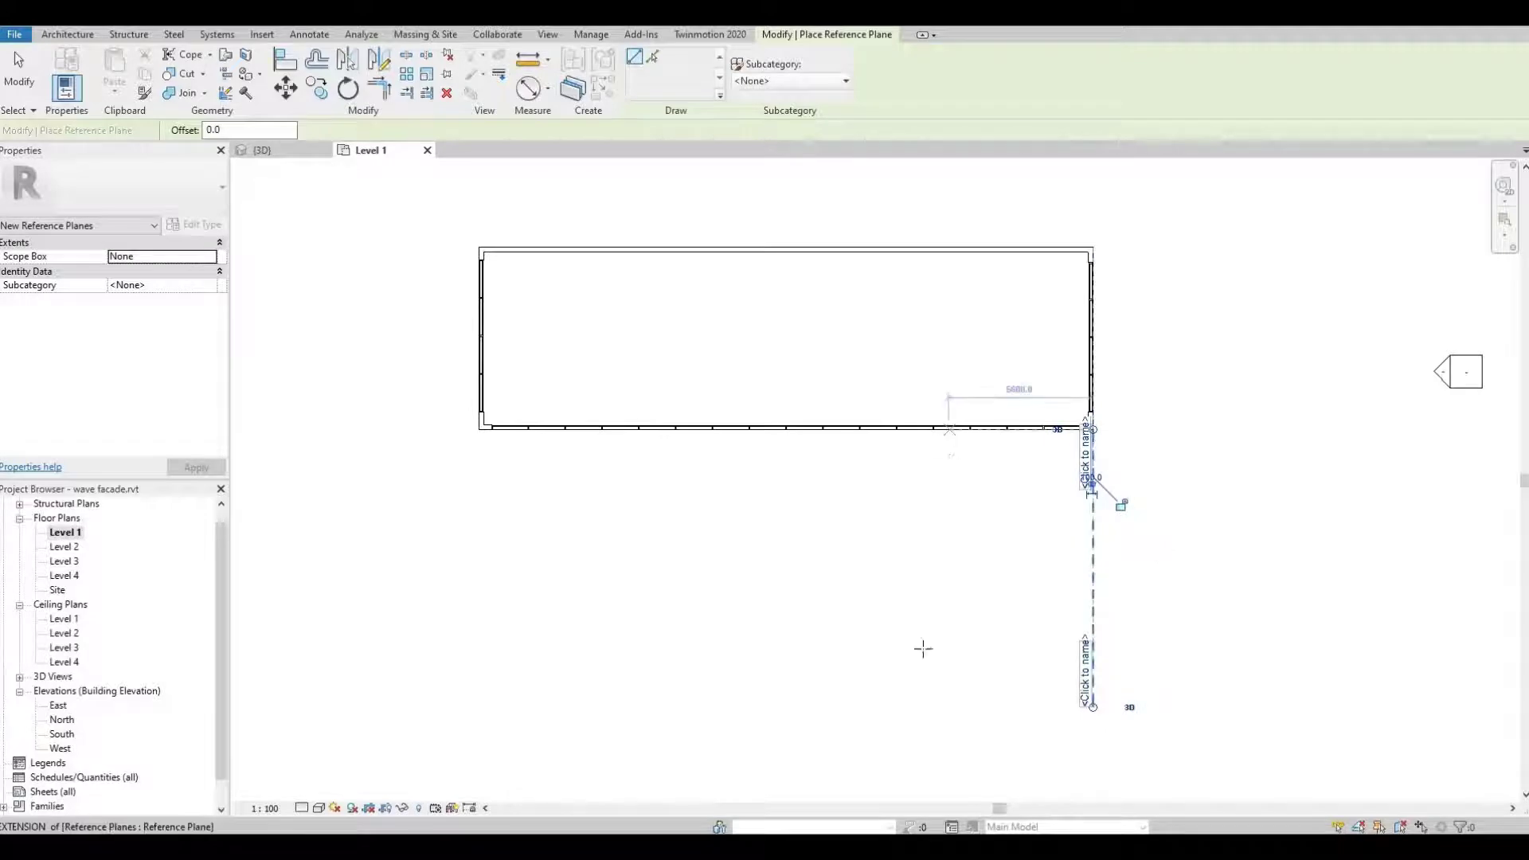
click(948, 706)
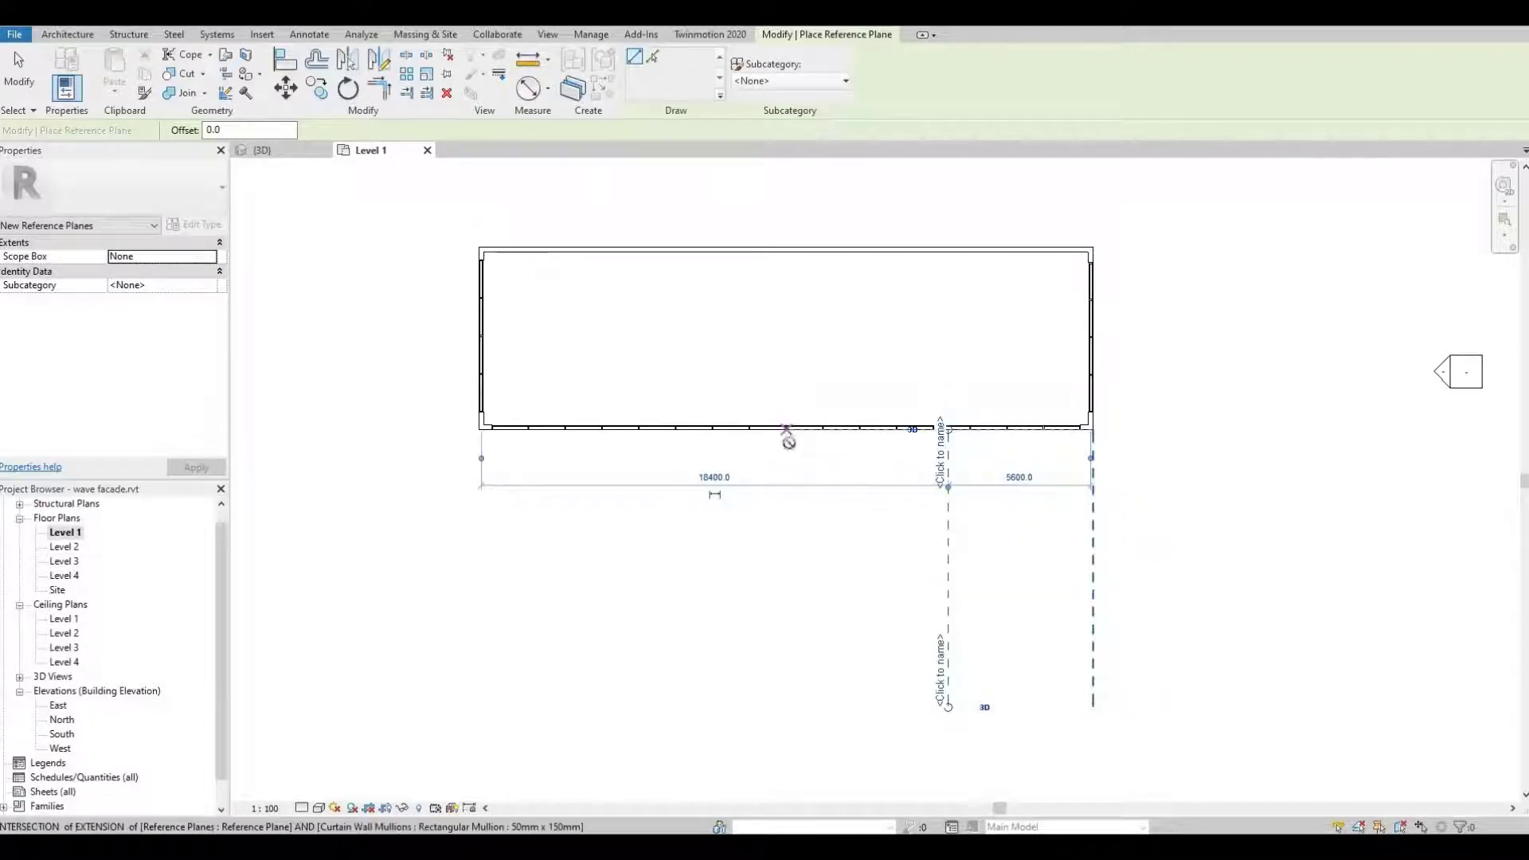
click(789, 430)
click(787, 715)
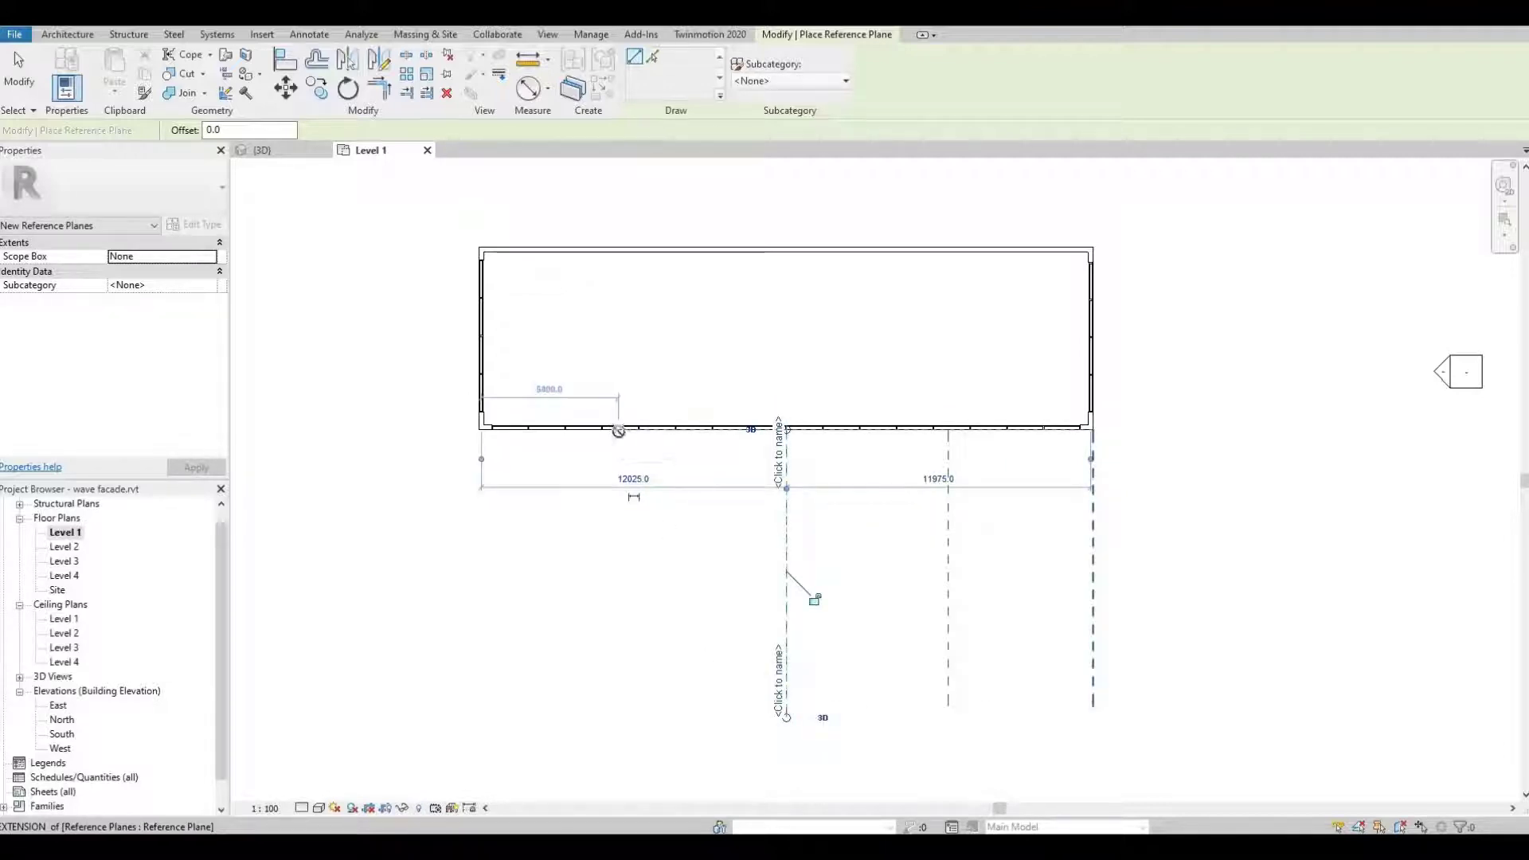
click(618, 431)
click(618, 721)
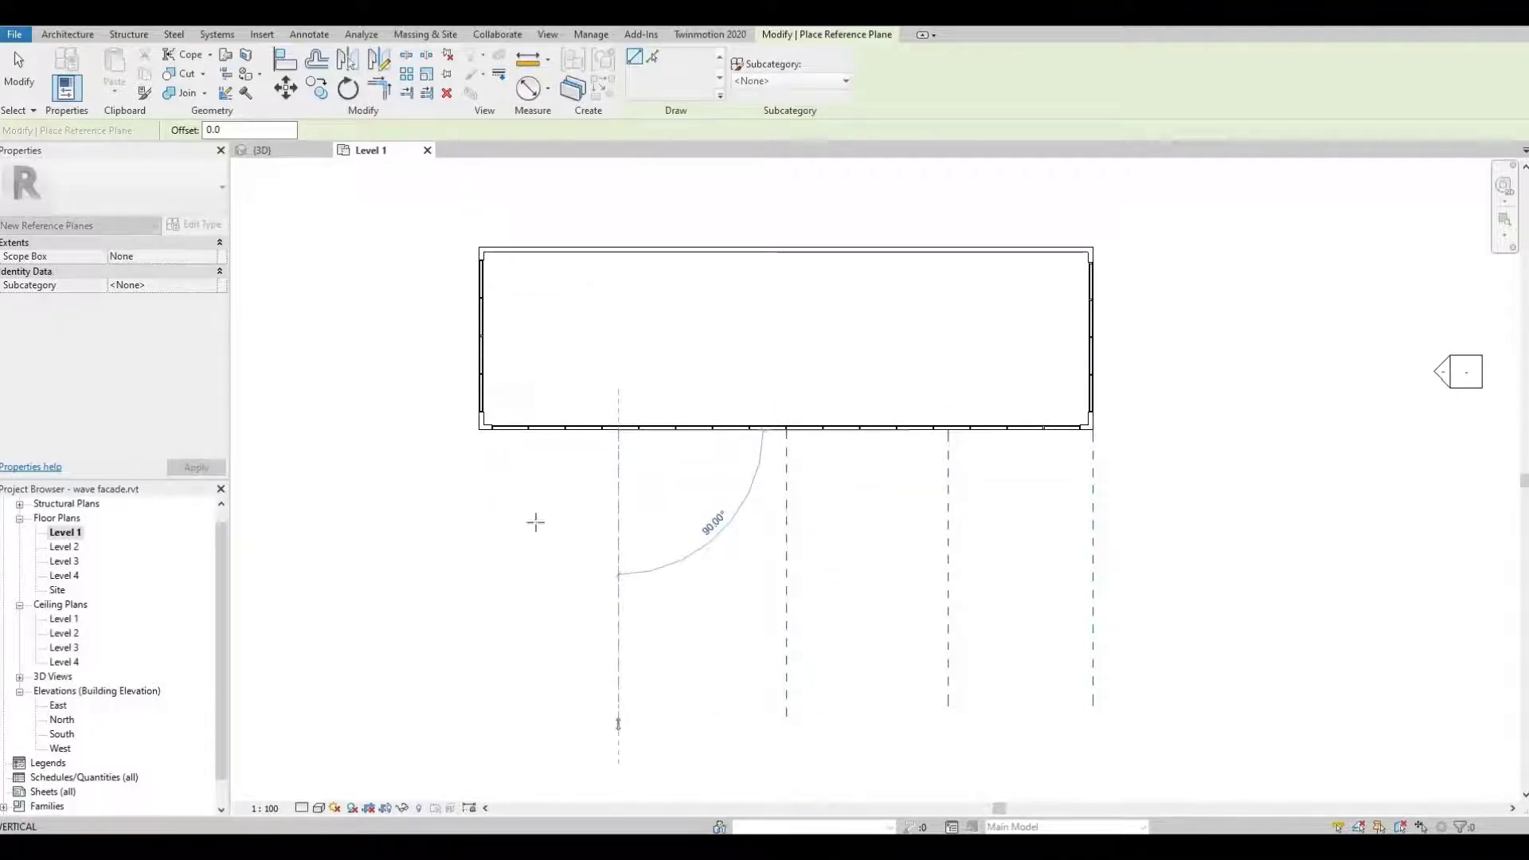
- Draw a fifth vertical reference plane down from the building's lower-left corner, ending level with the neighbouring plane
scroll(478, 441, up, 3)
click(479, 434)
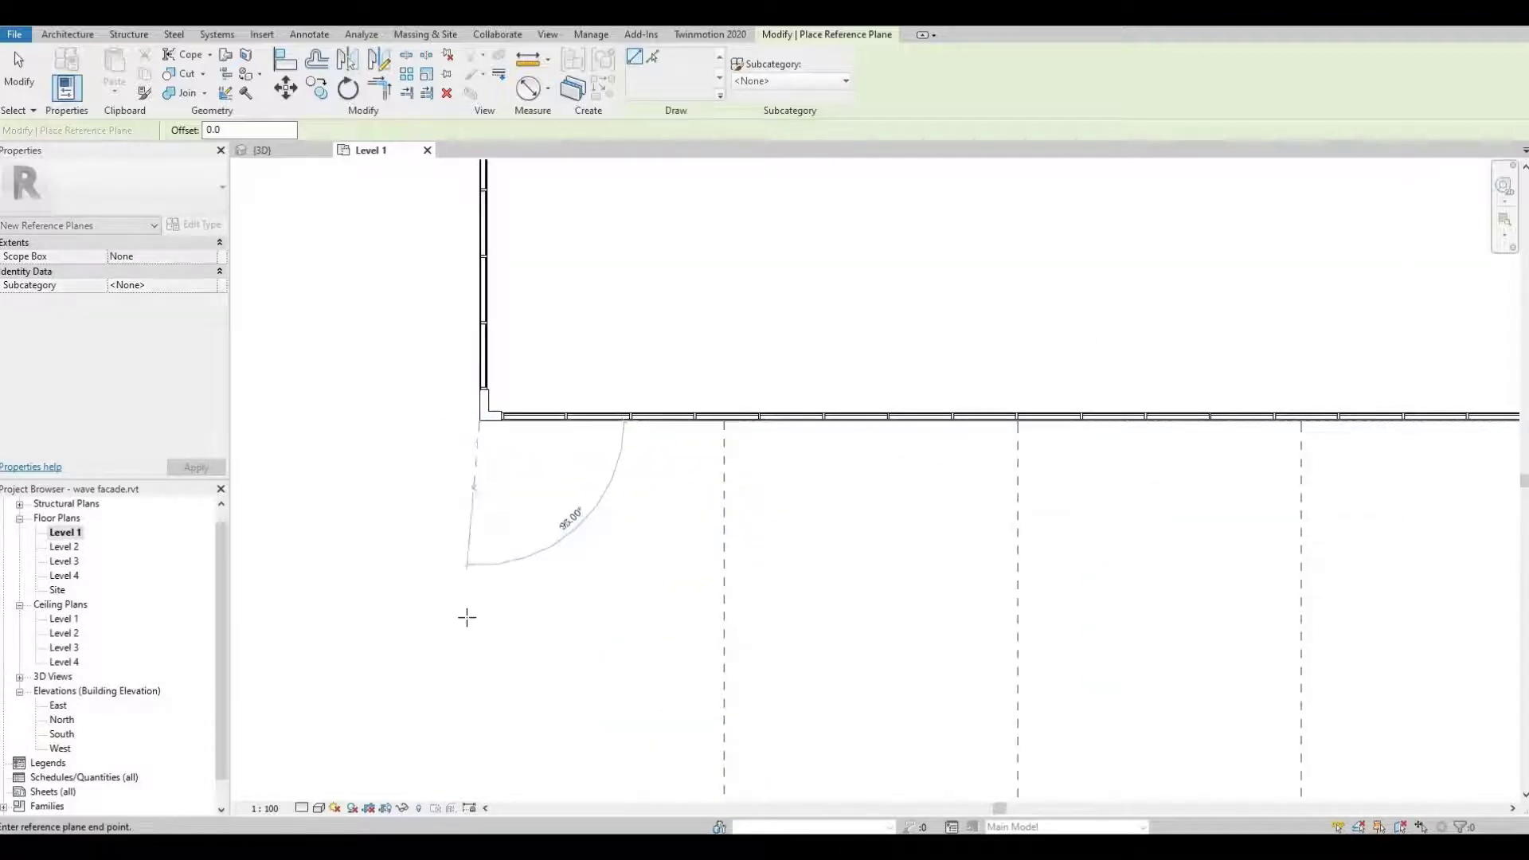
scroll(465, 614, down, 2)
scroll(470, 748, up, 1)
middle_drag(462, 771, 478, 666)
scroll(478, 666, down, 1)
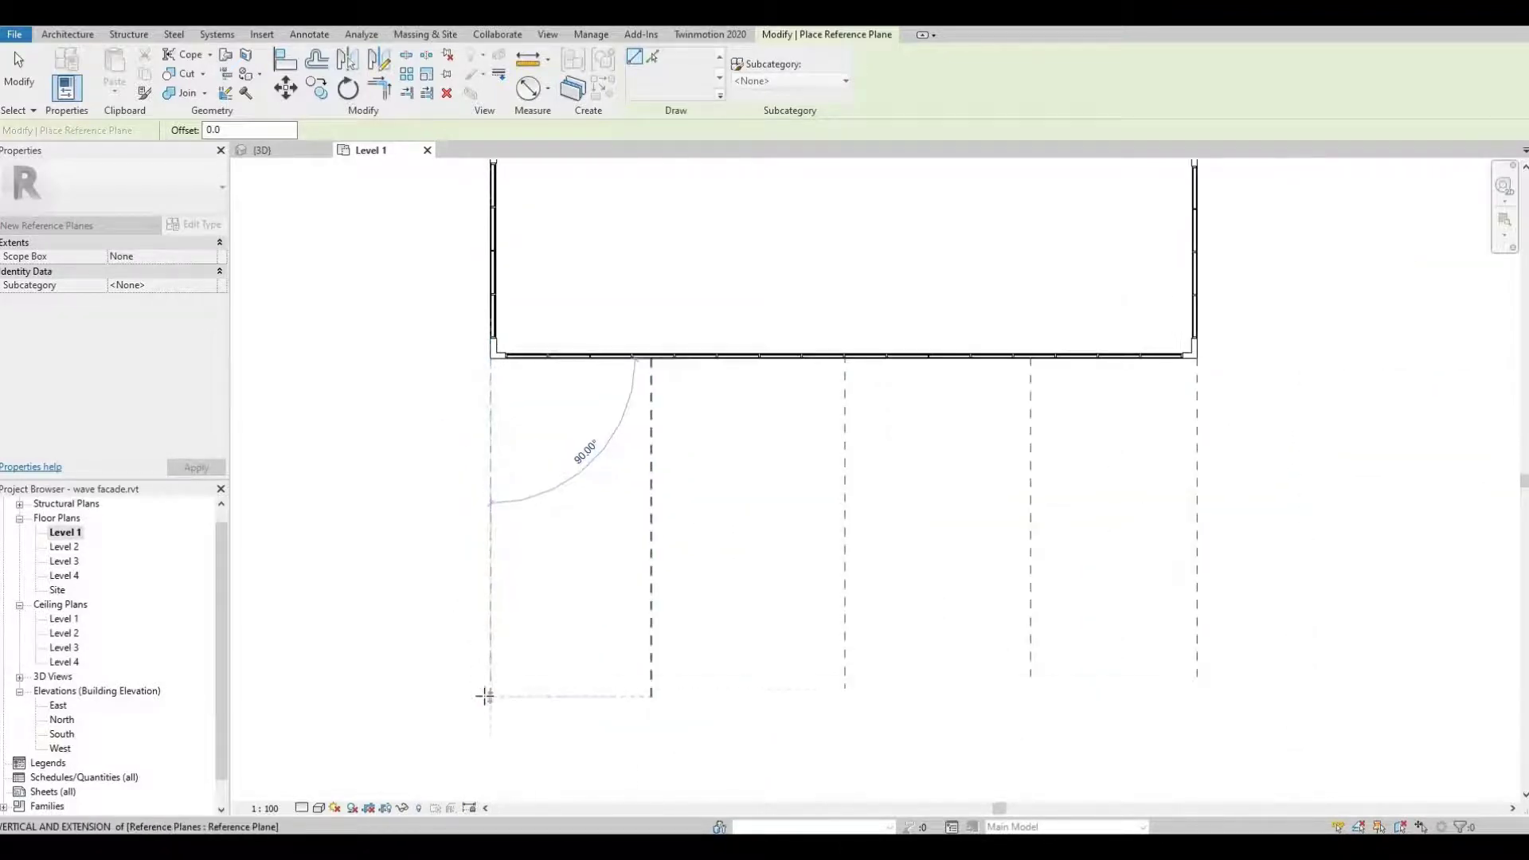
click(494, 673)
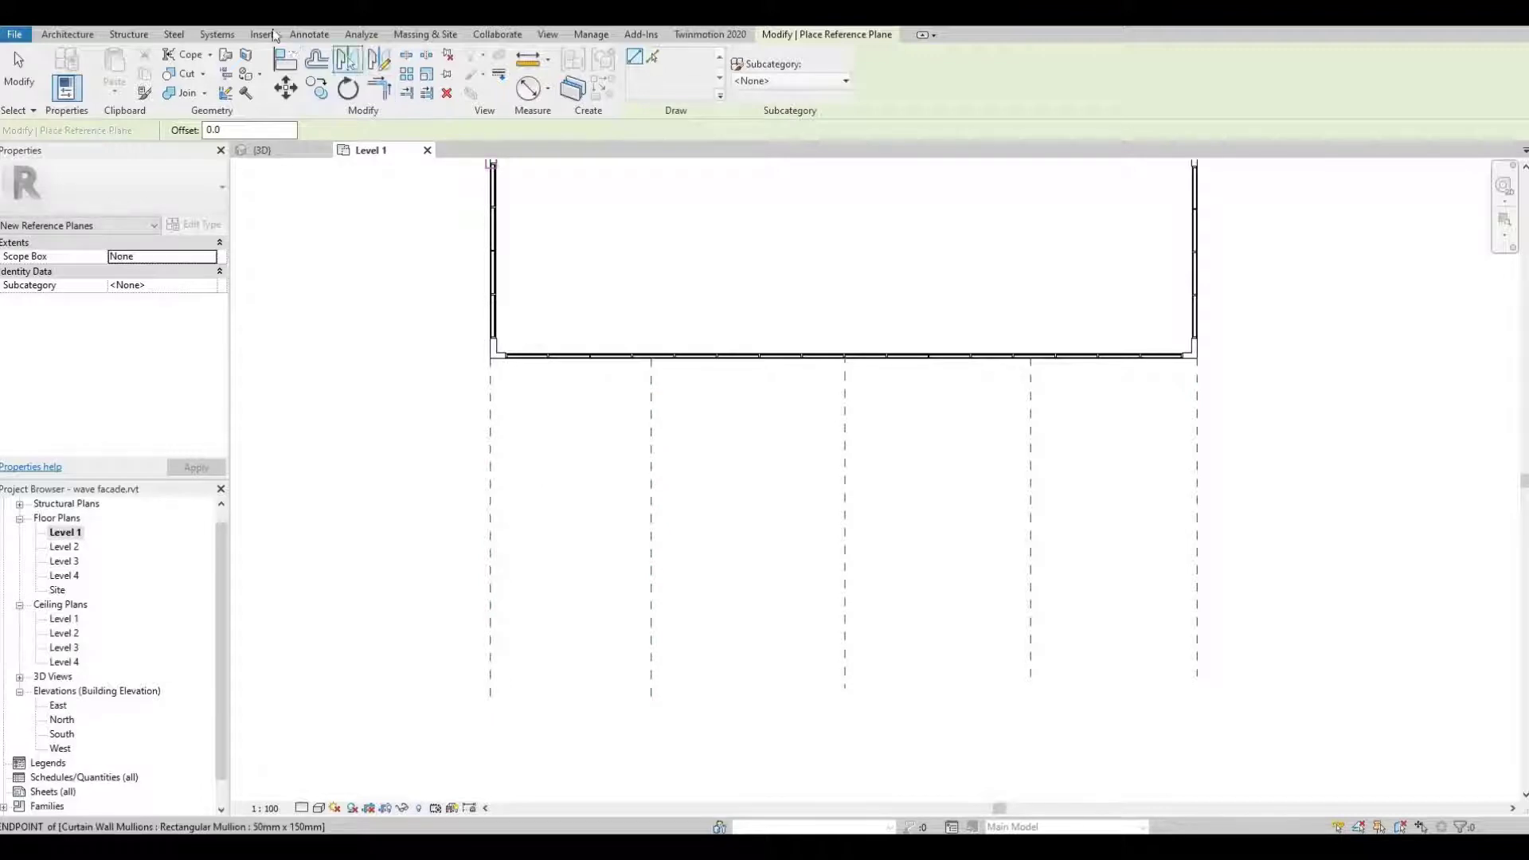
- Place one continuous aligned dimension string across all five reference planes, below their lower ends
key(d)
key(i)
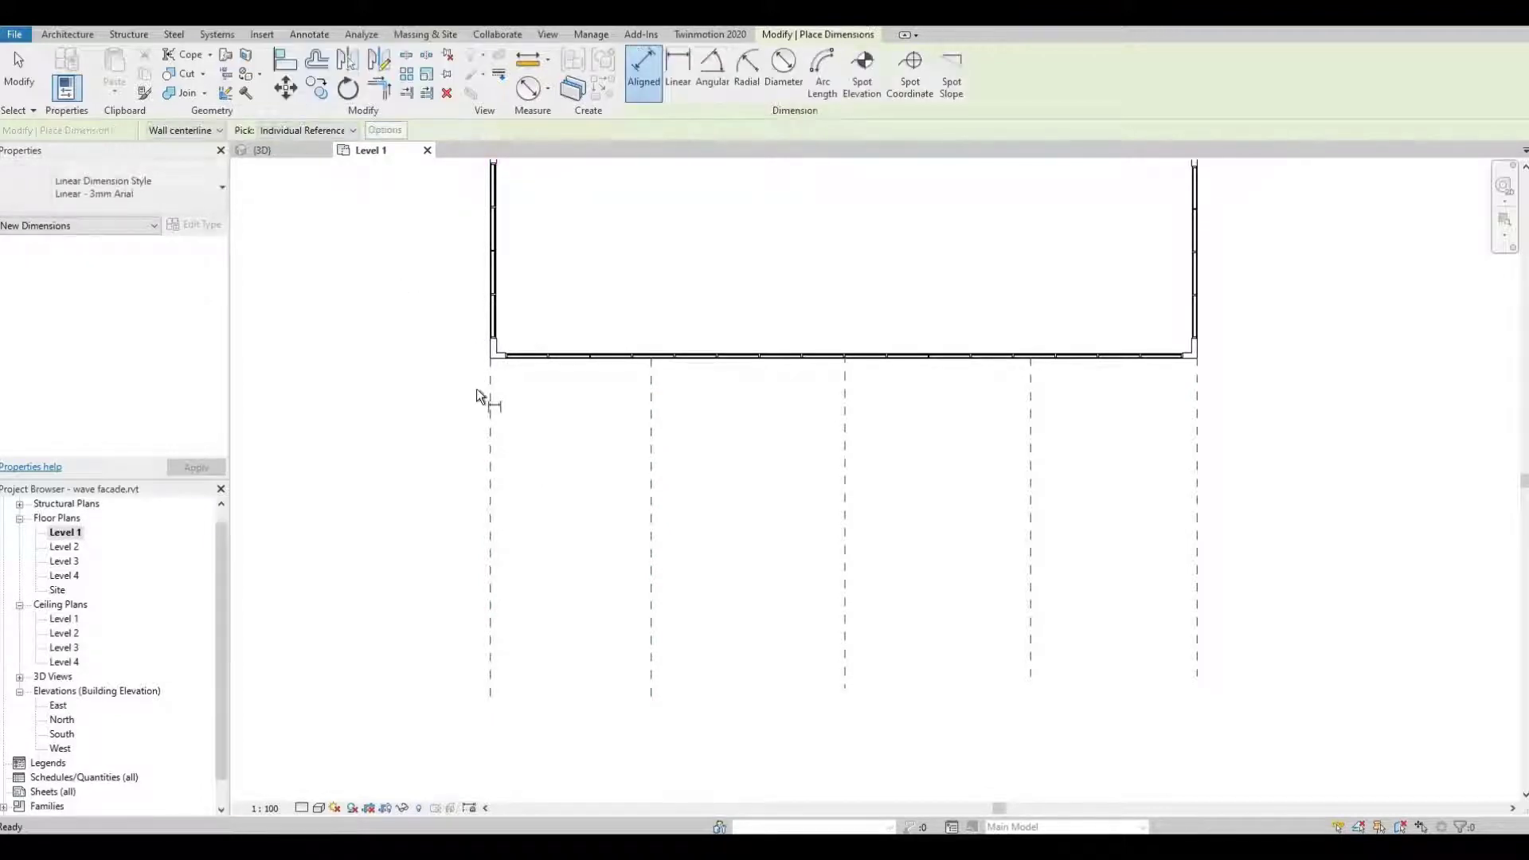
click(647, 452)
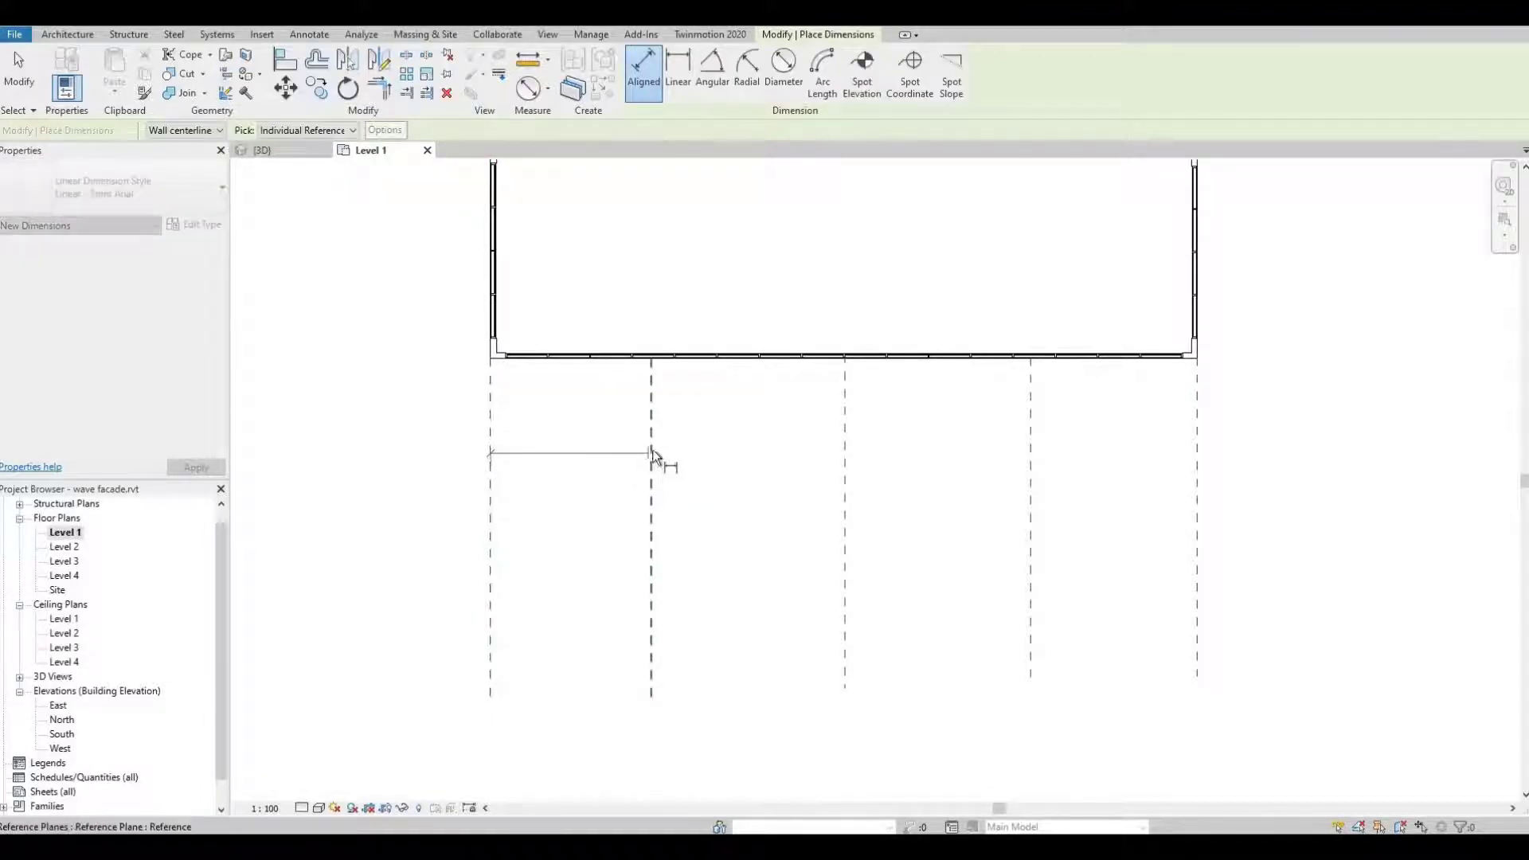
click(652, 449)
click(846, 461)
click(1033, 456)
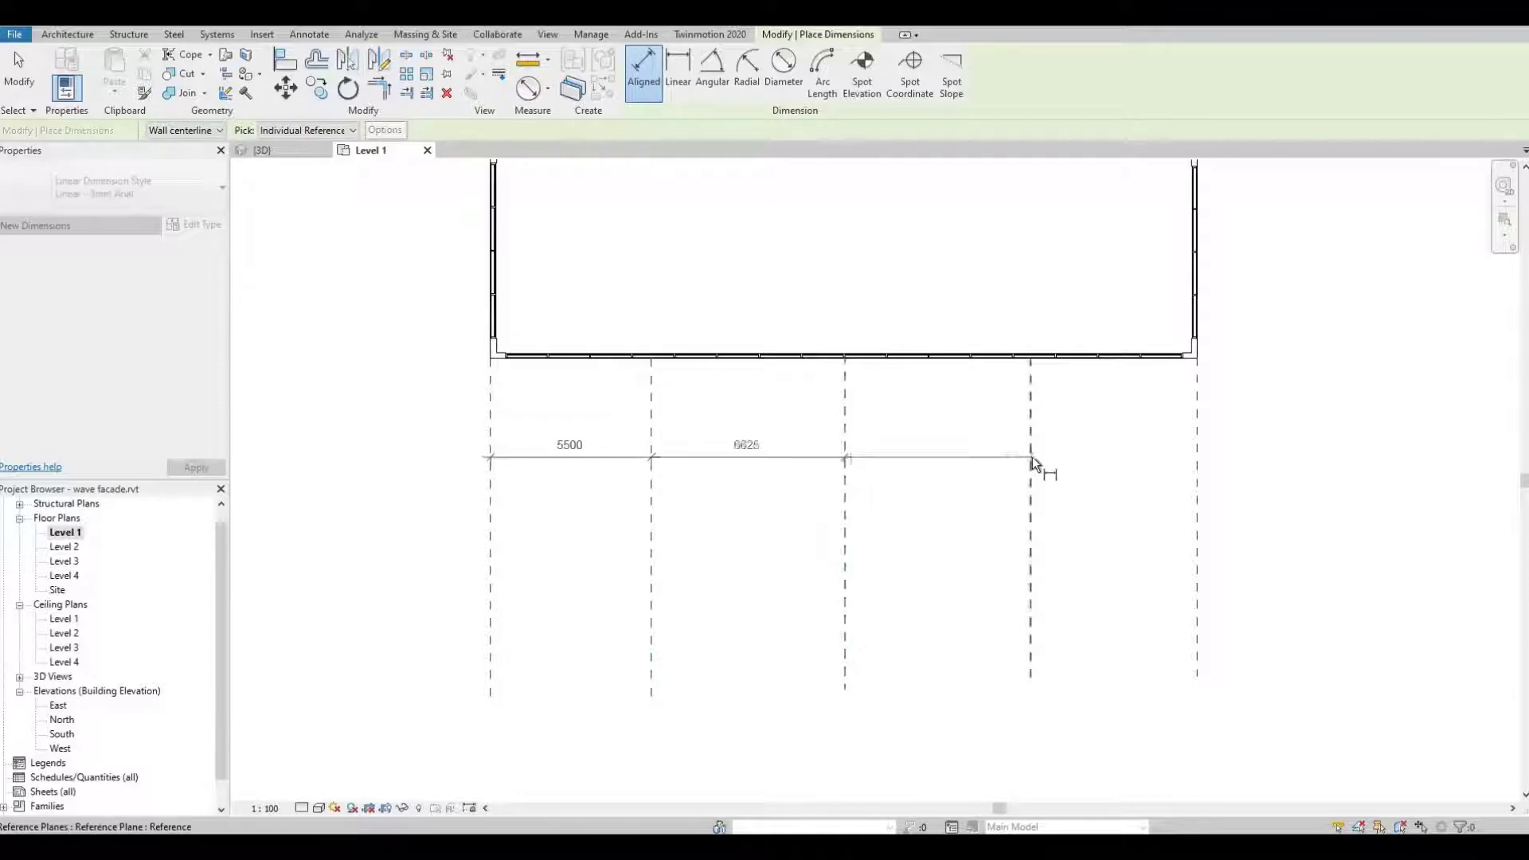
click(1199, 459)
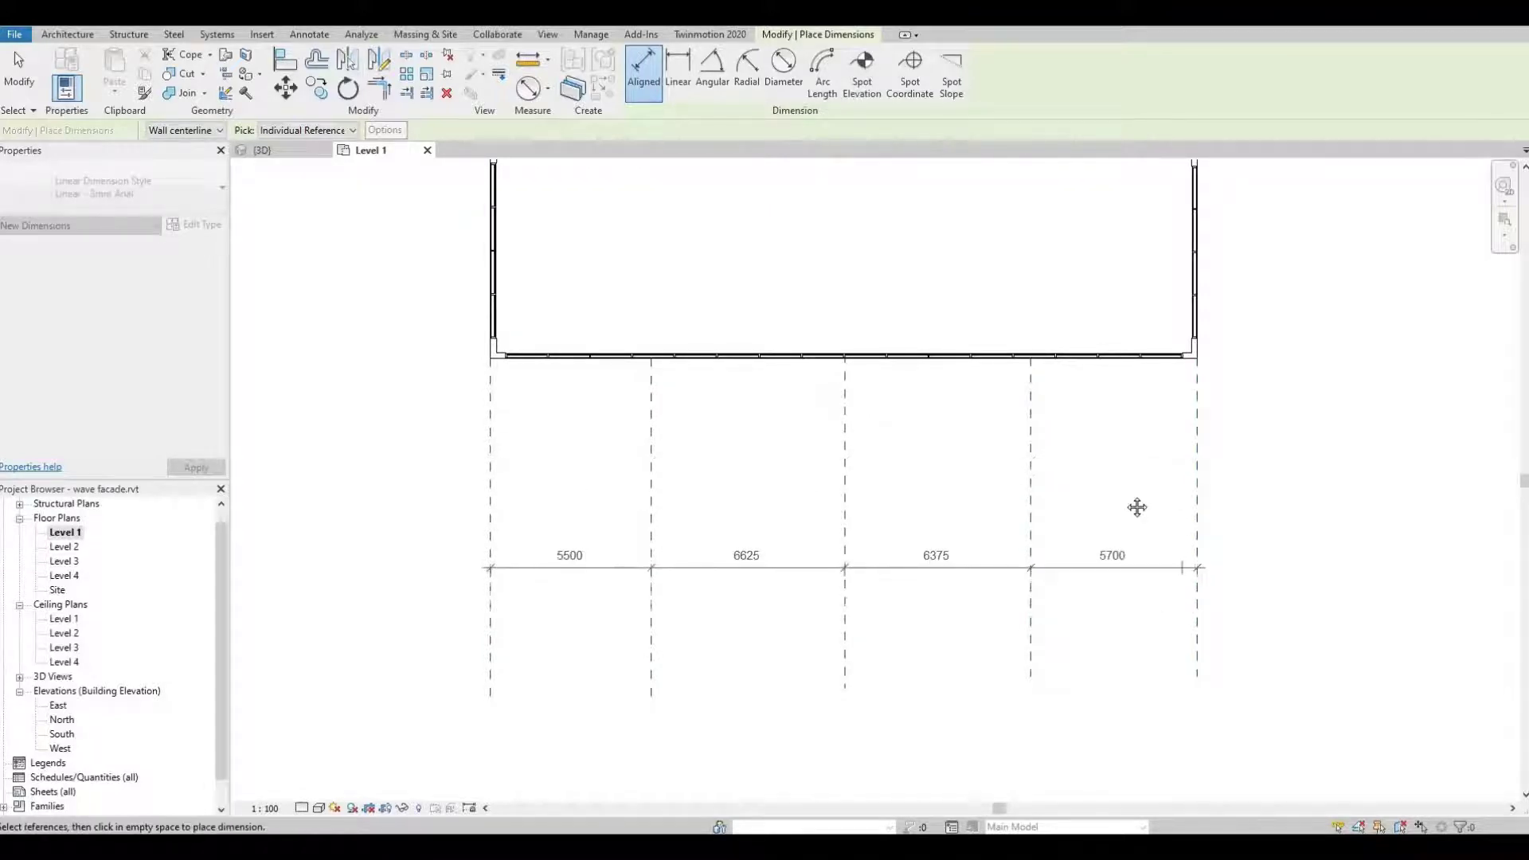
scroll(1081, 590, down, 3)
click(942, 628)
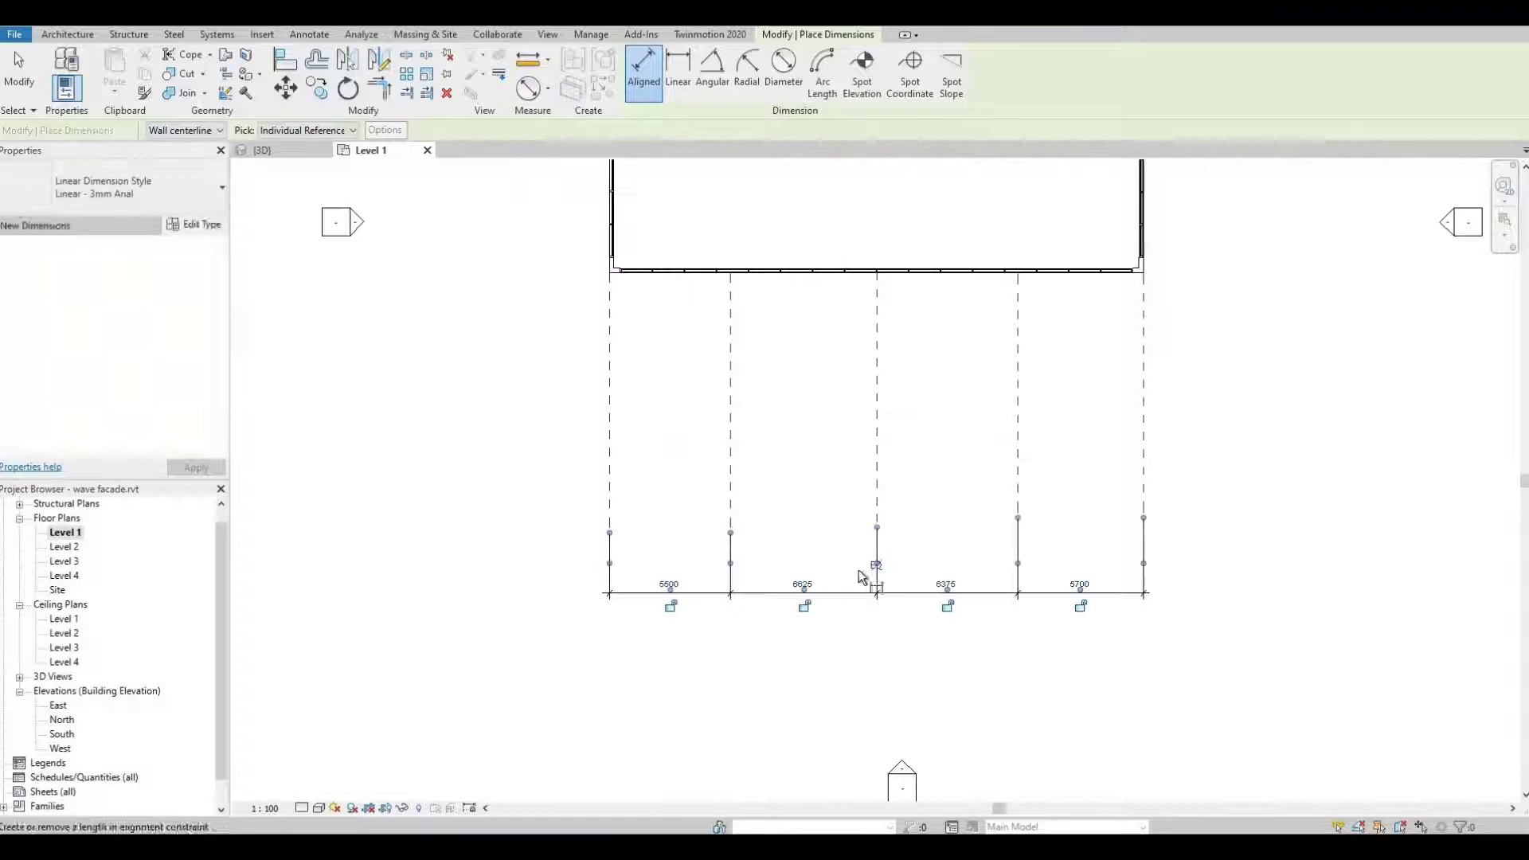
- Apply the equality constraint to the dimension string so the five reference planes are evenly spaced
scroll(880, 564, up, 3)
scroll(887, 560, up, 2)
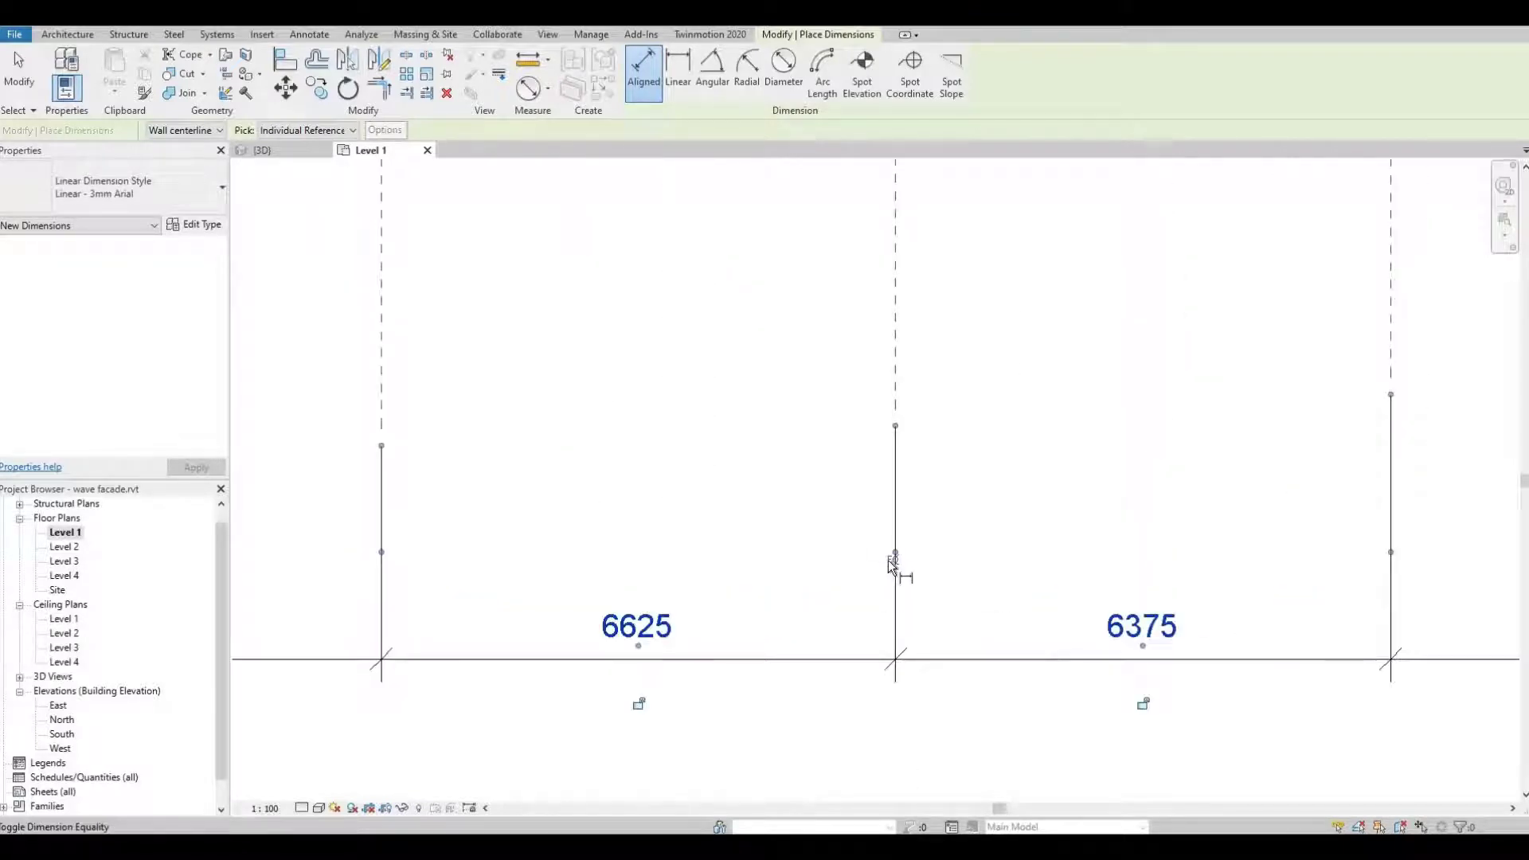
click(889, 561)
scroll(685, 356, down, 5)
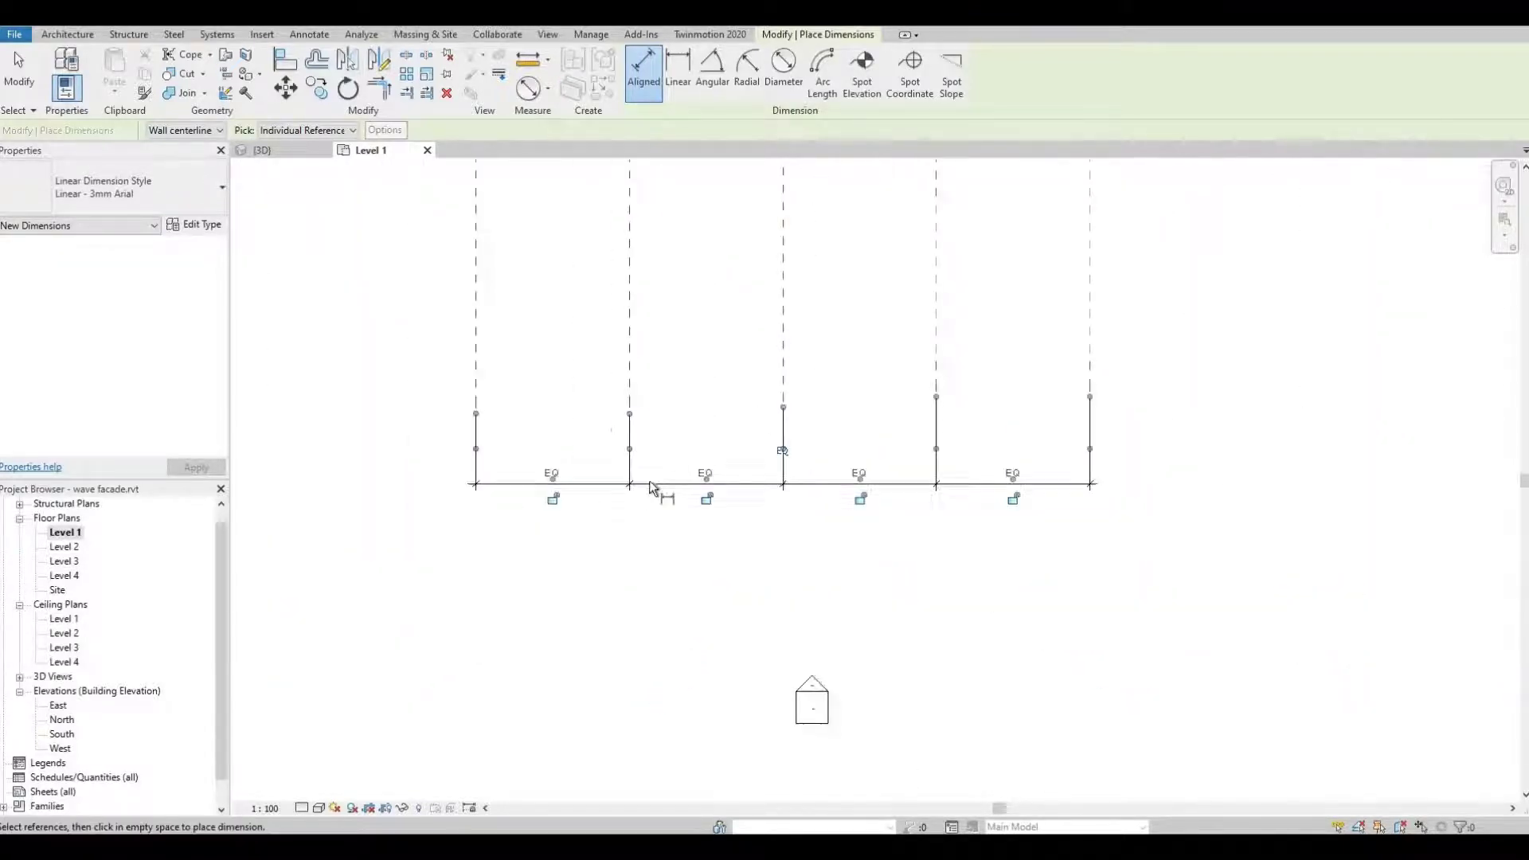
middle_drag(601, 325, 604, 432)
key(Escape)
key(Escape)
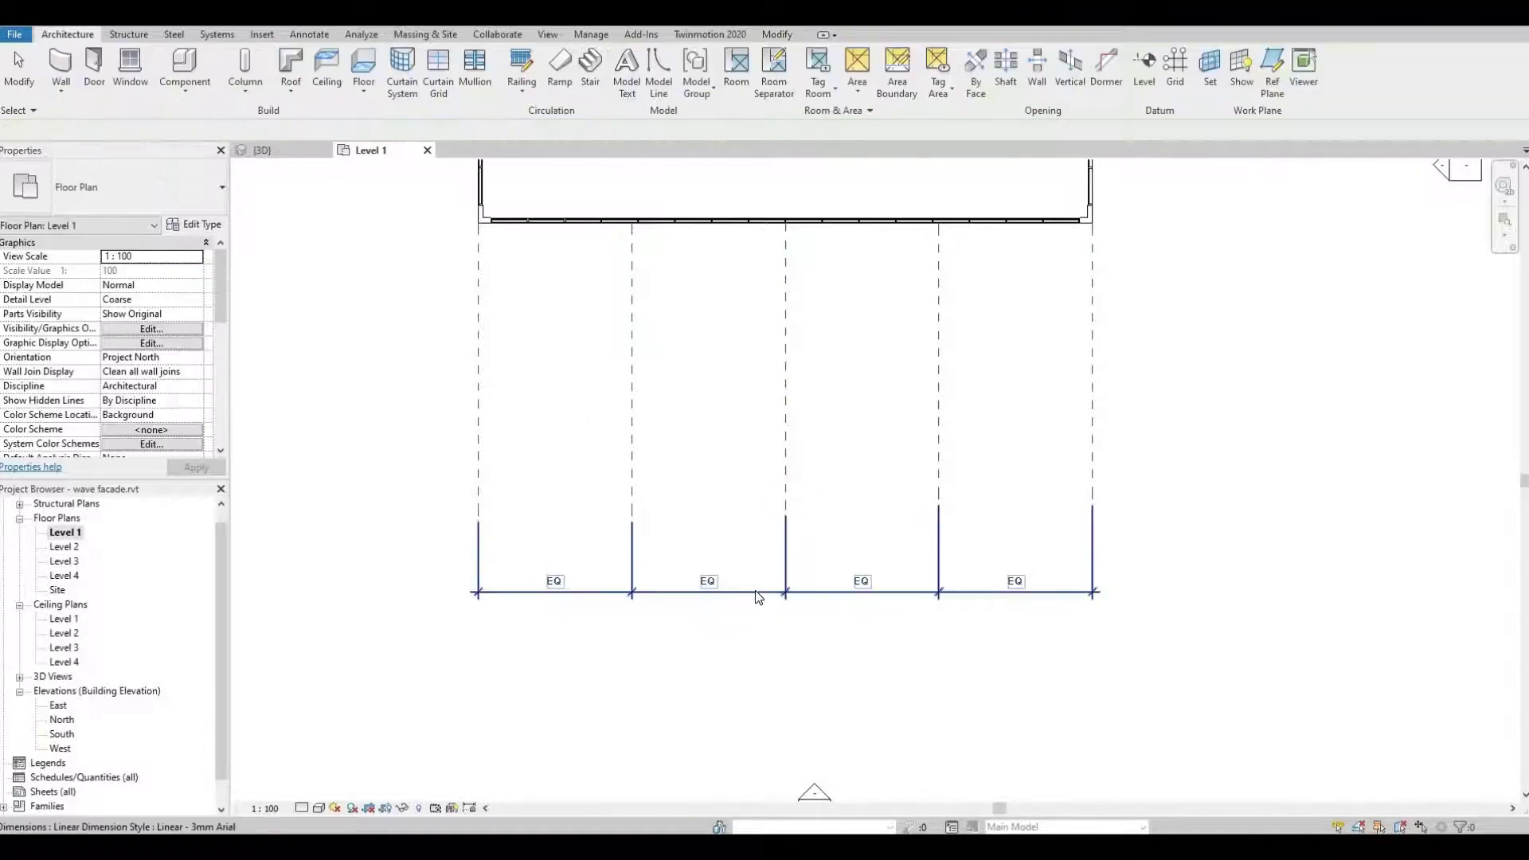
- Delete the equalized dimension string while leaving the reference planes constrained
click(756, 591)
key(Delete)
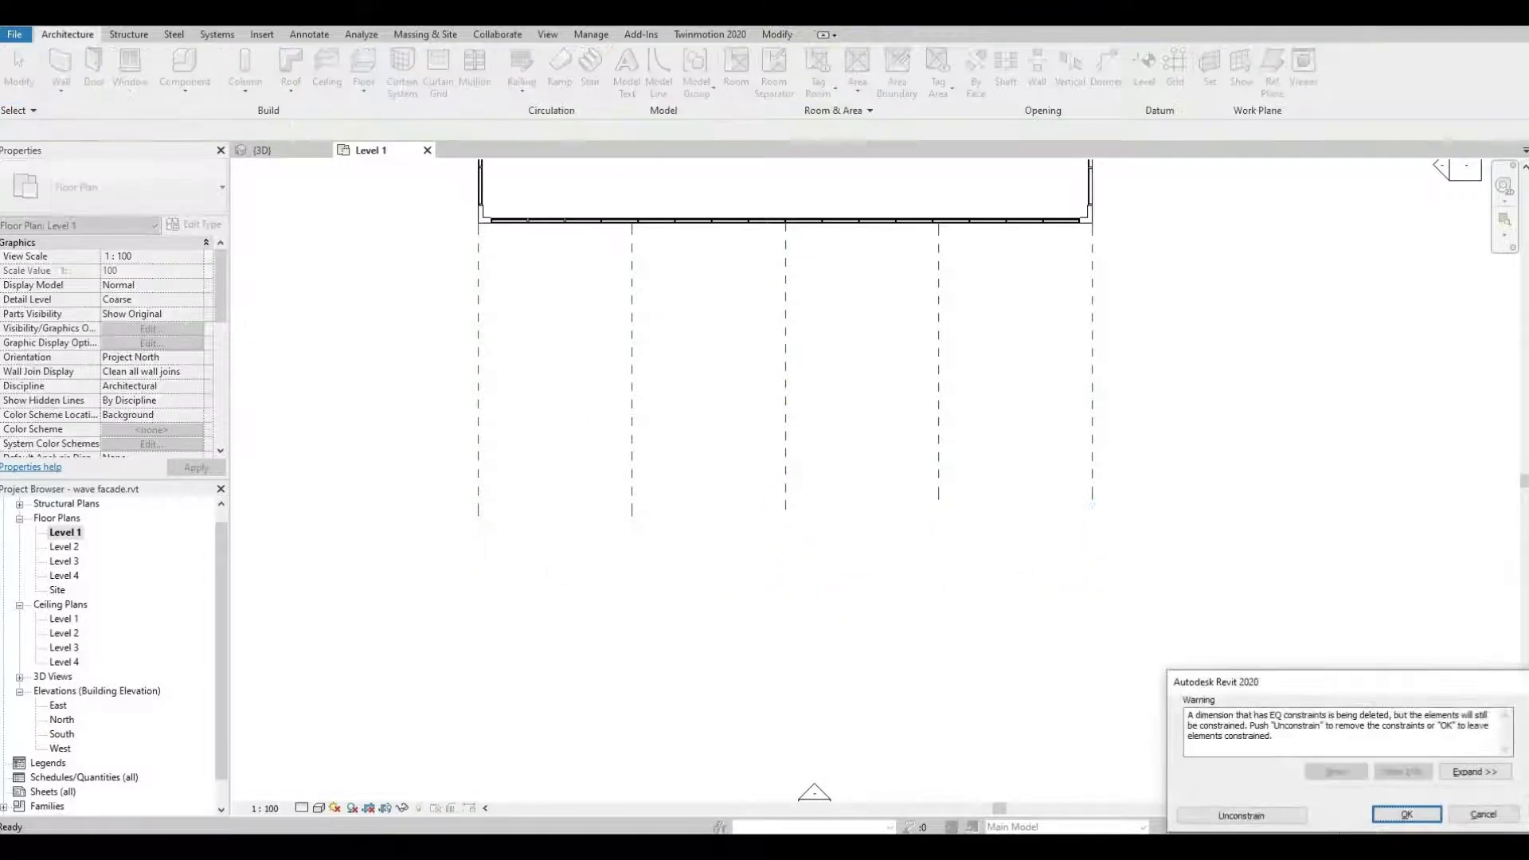
click(1407, 814)
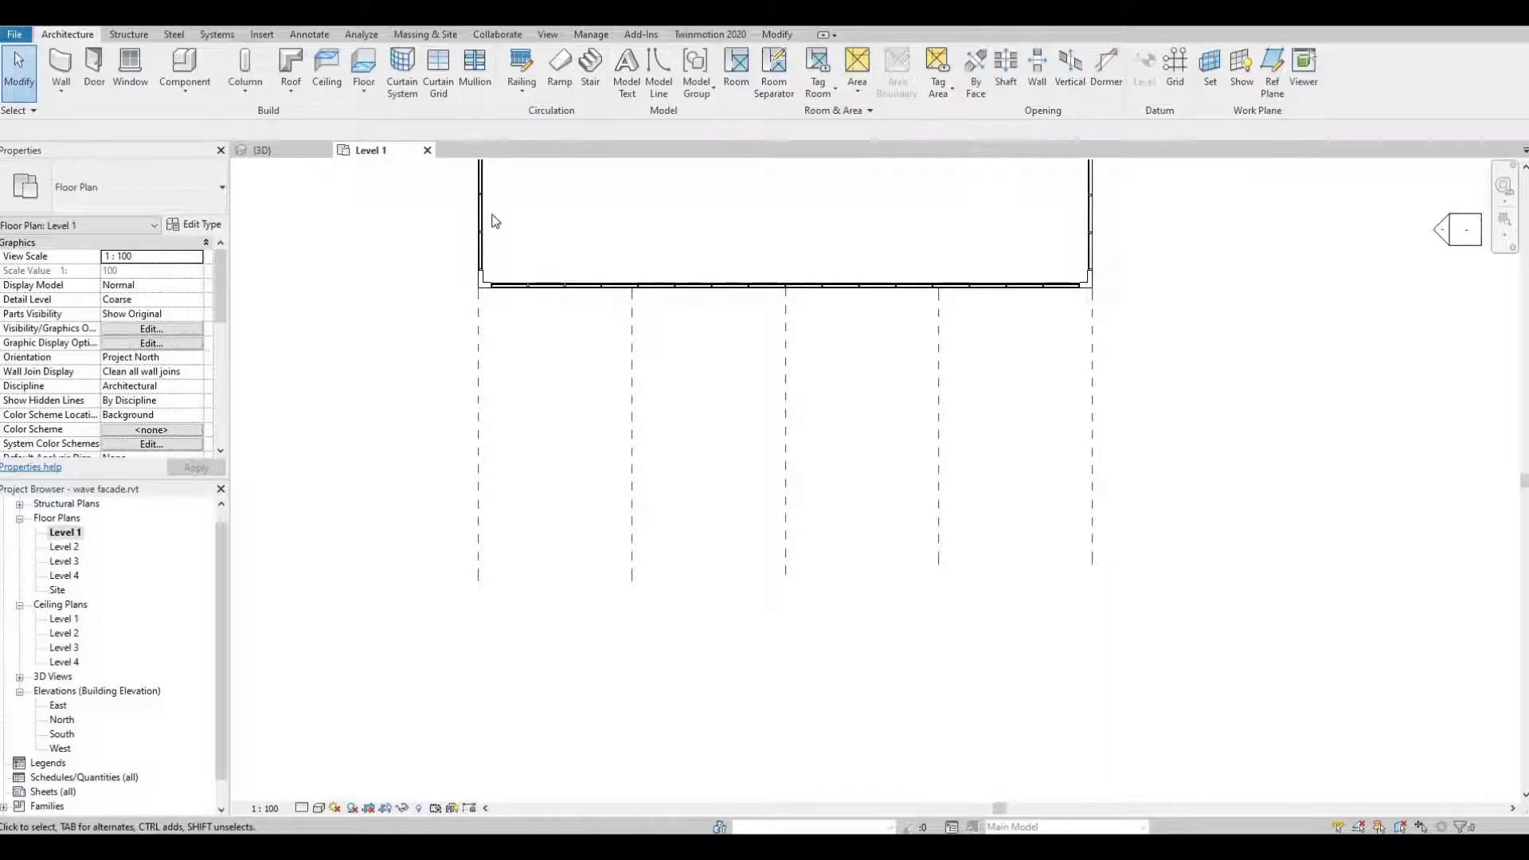
- Name the leftmost reference plane 1
click(480, 330)
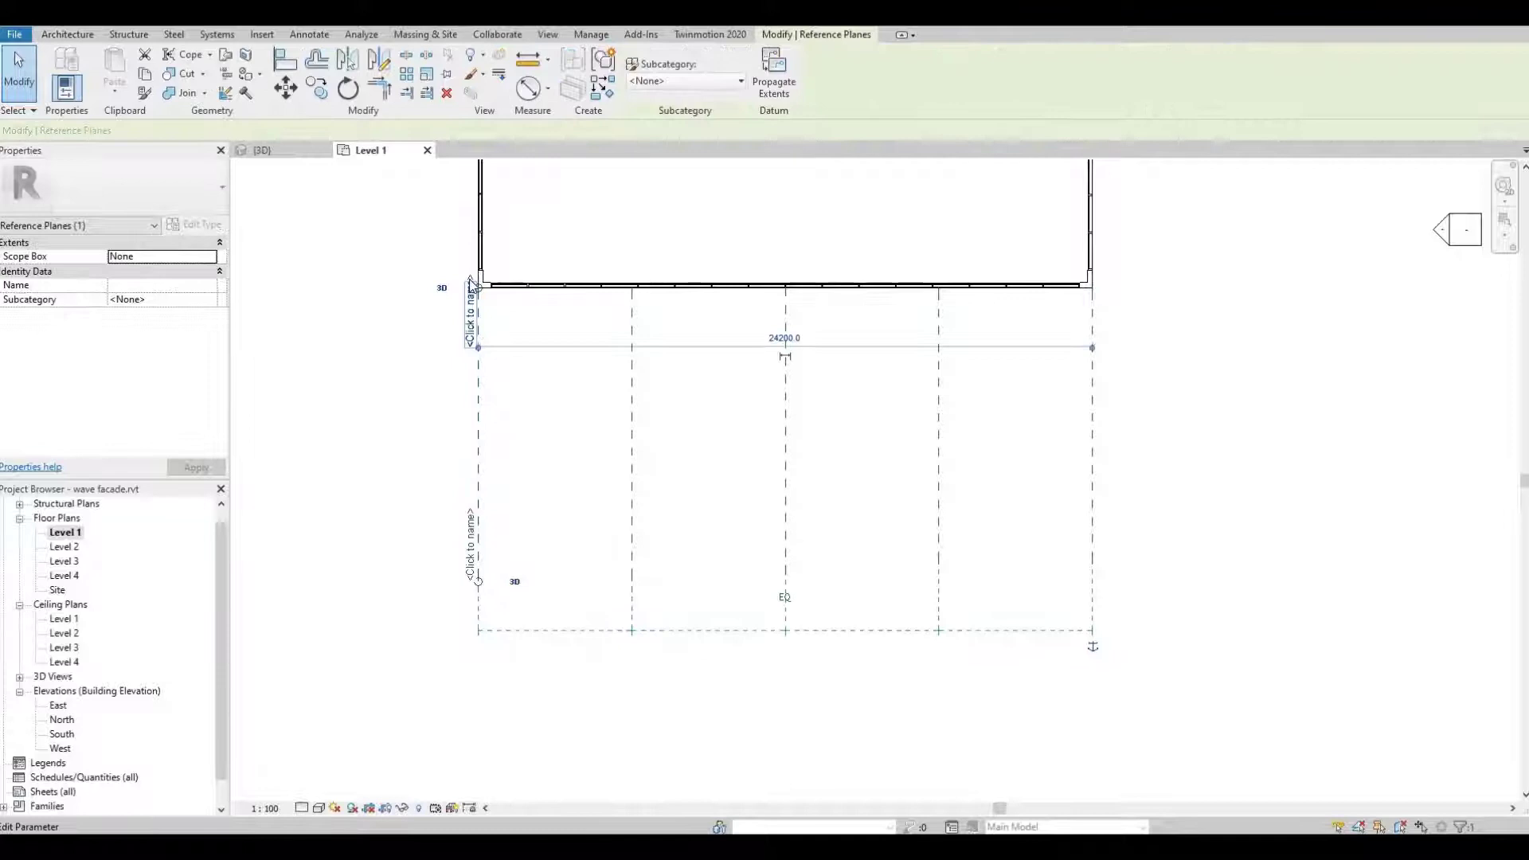
scroll(480, 330, up, 3)
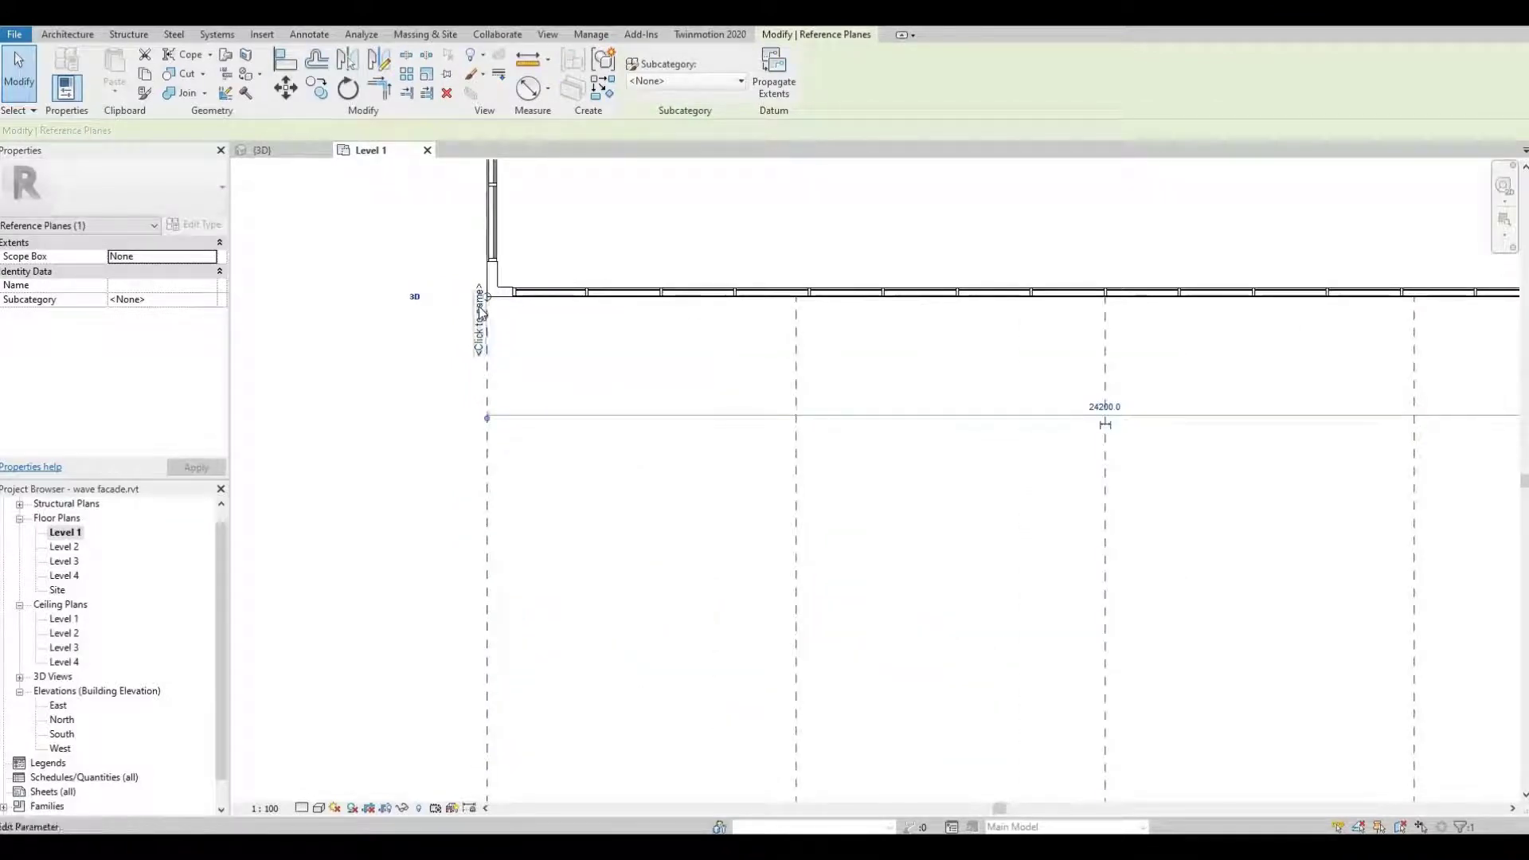
click(480, 315)
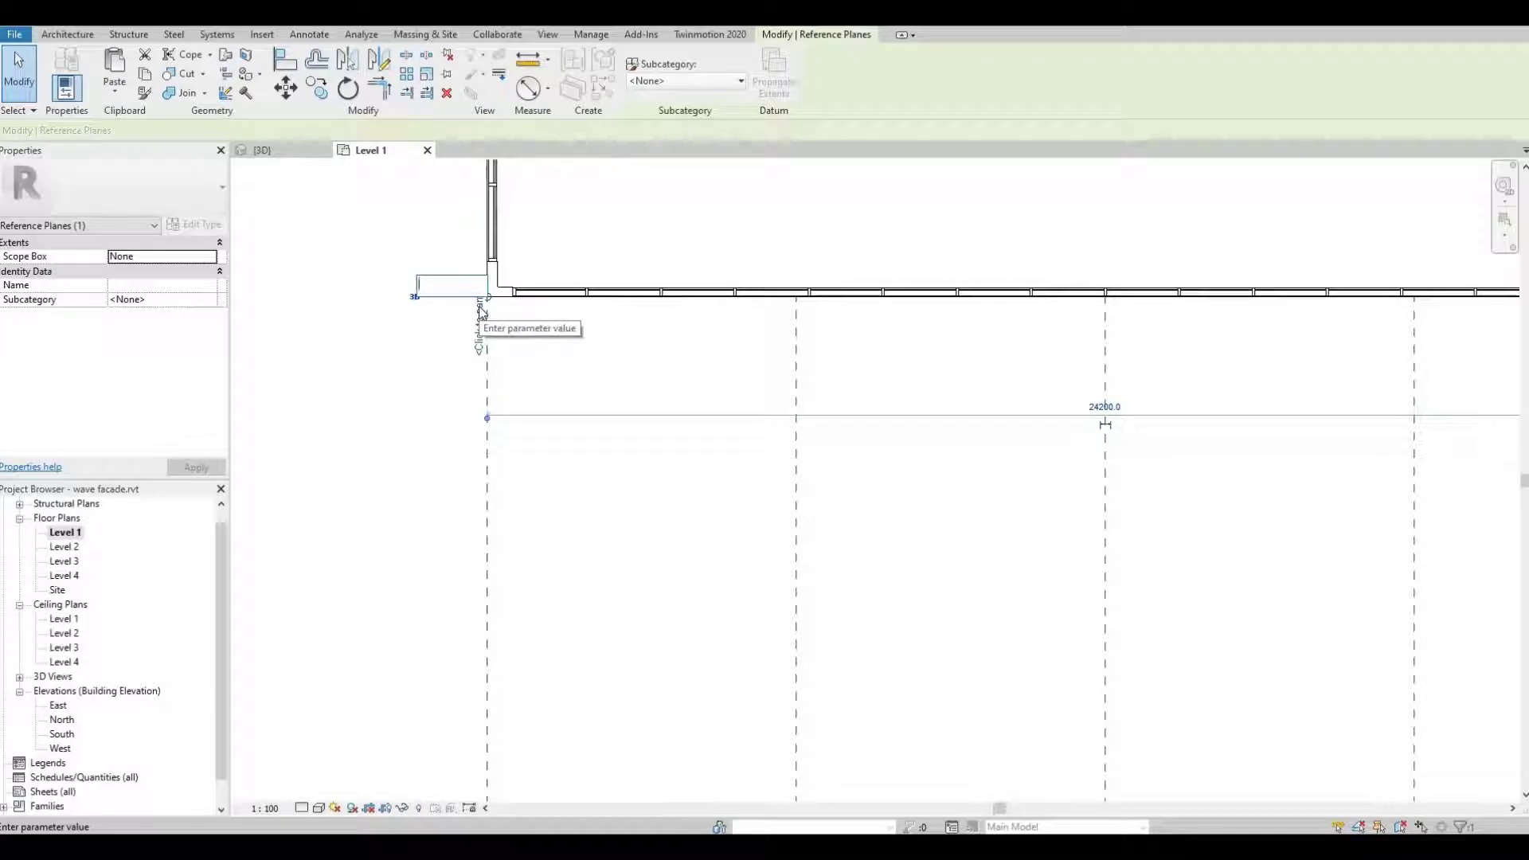
text(3B)
key(Return)
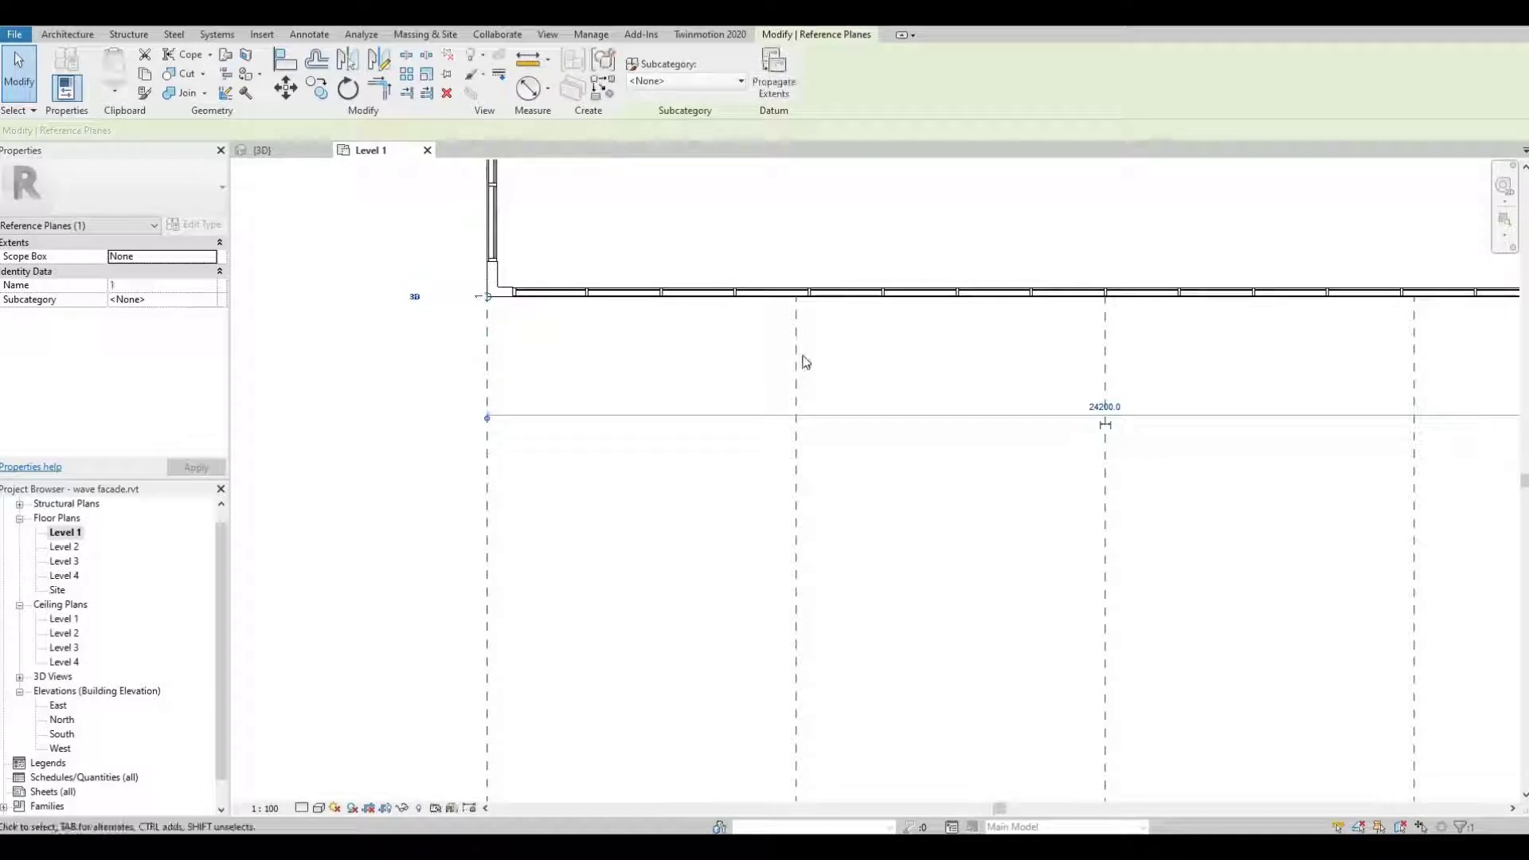
- Name the second reference plane from the left 2 and the middle reference plane 3
click(796, 338)
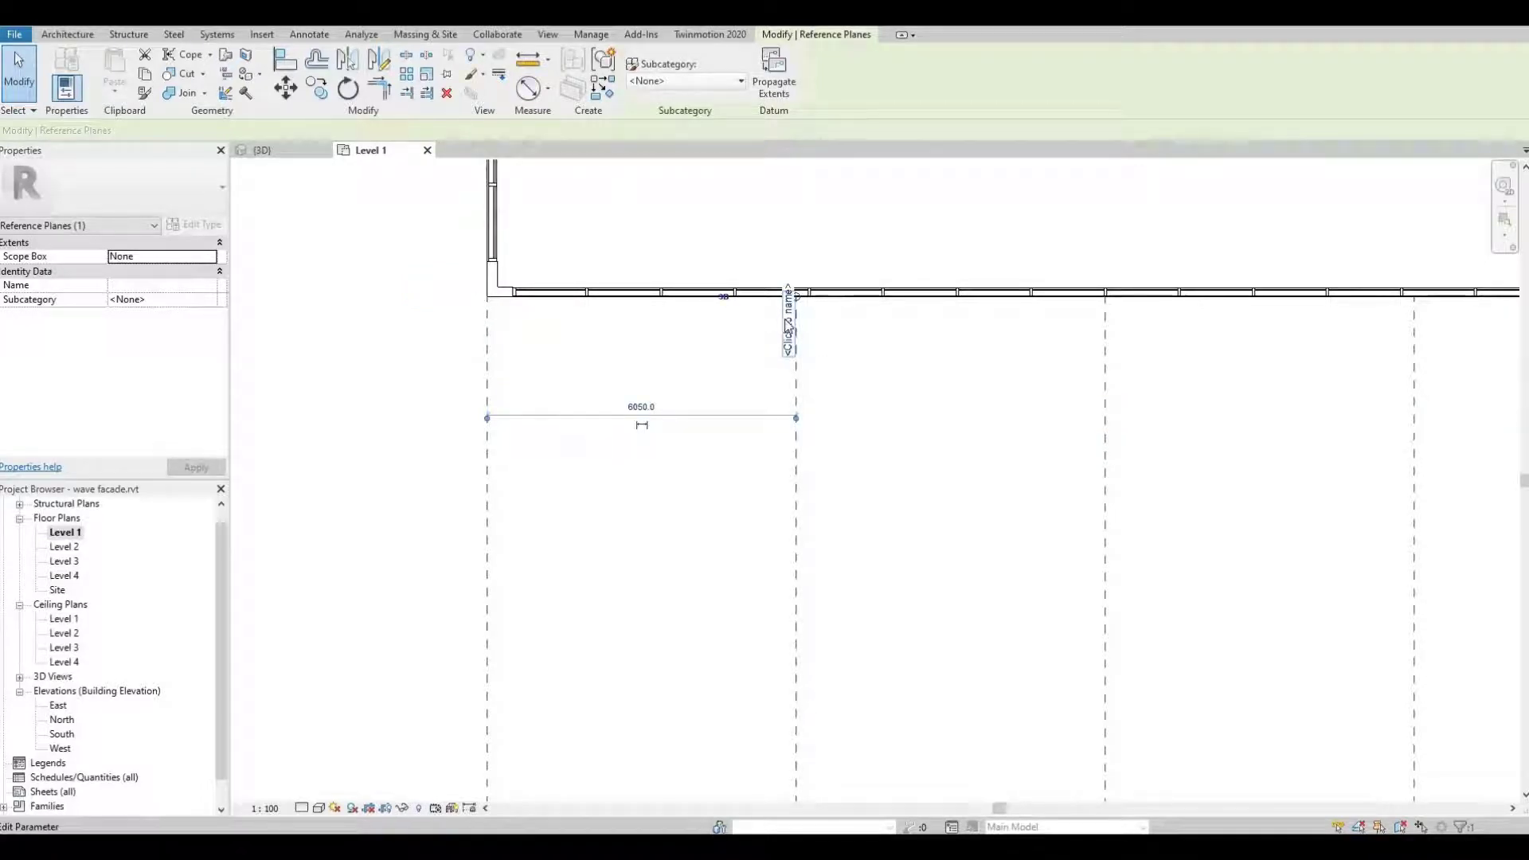
click(788, 327)
text(2)
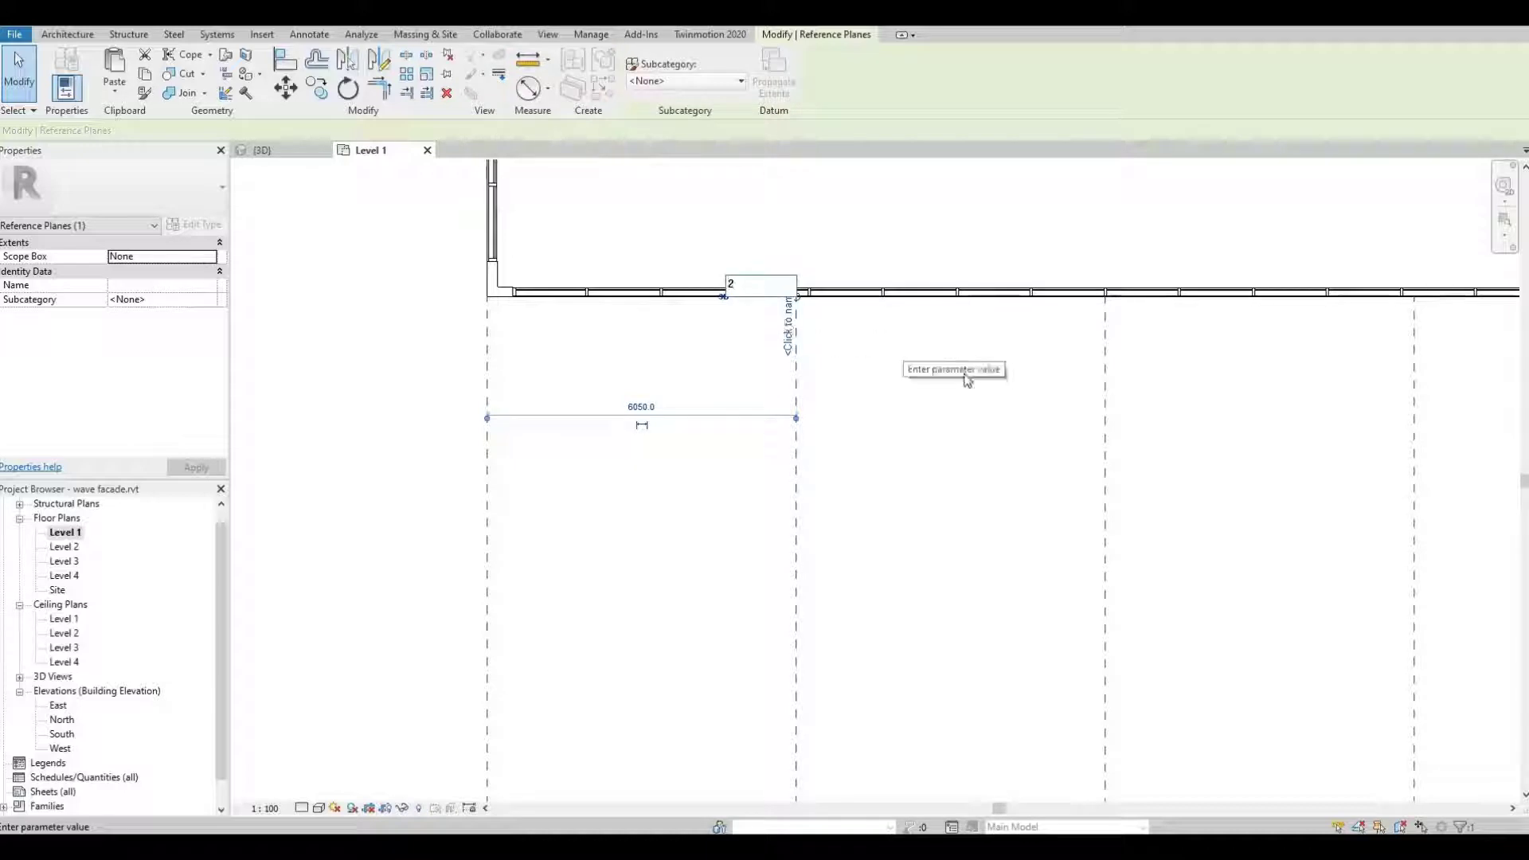
key(Return)
click(1105, 326)
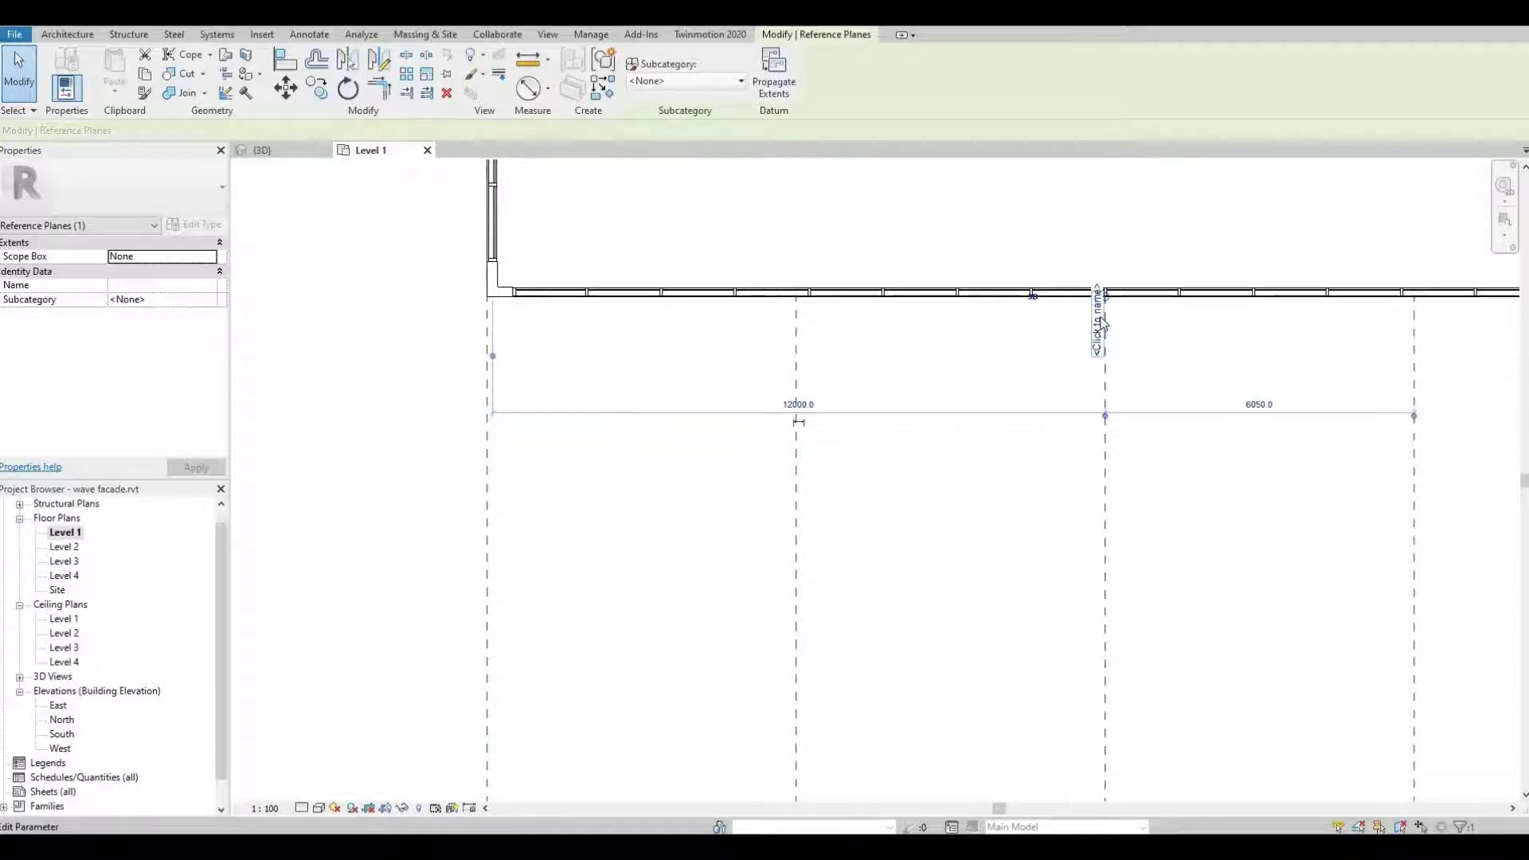
click(1099, 323)
key(Return)
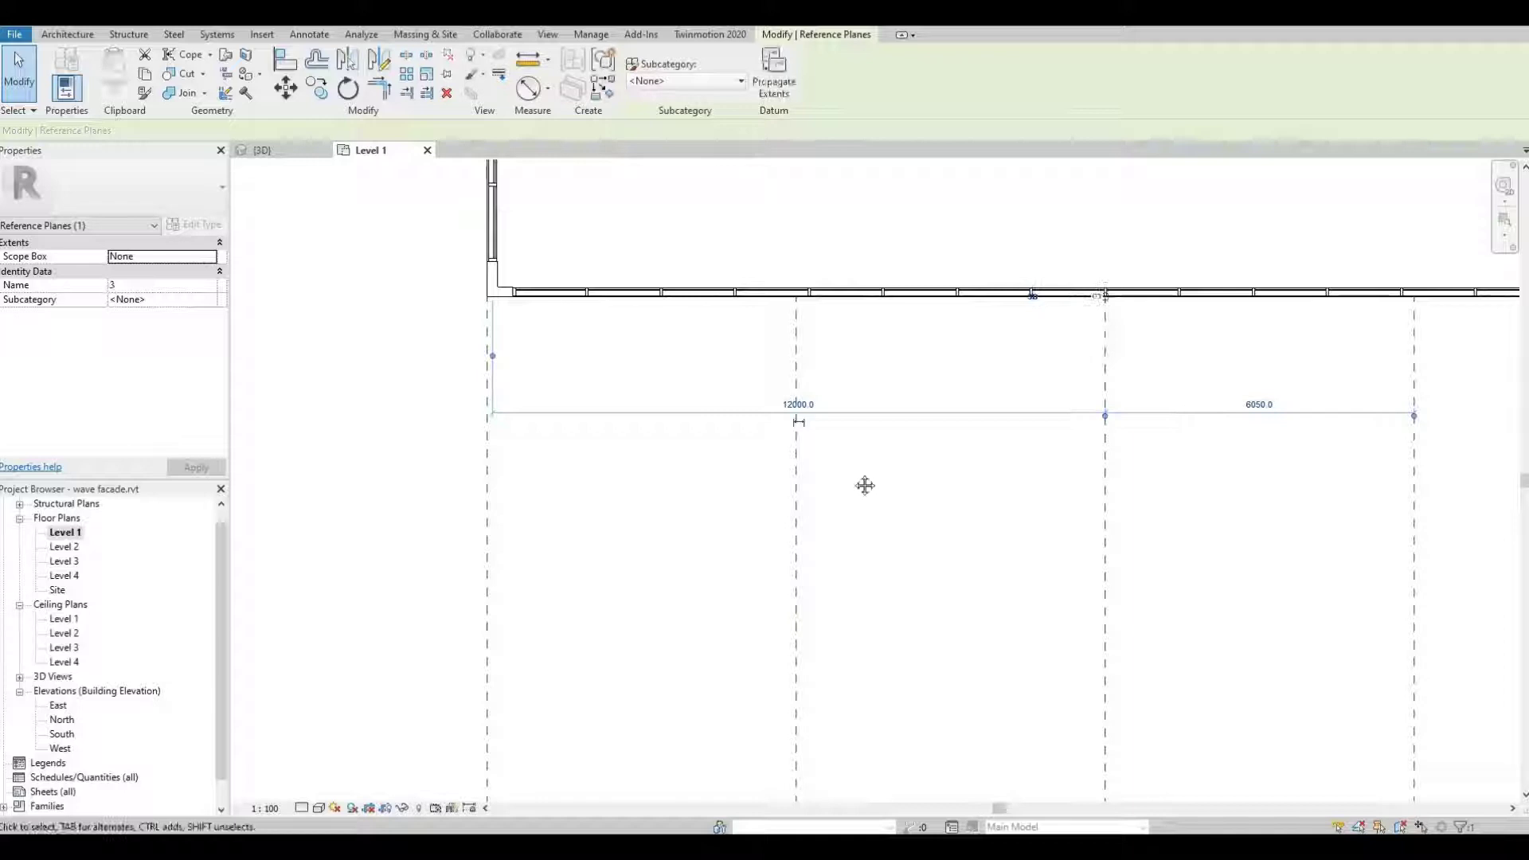
- Name the fourth reference plane from the left 4
middle_drag(863, 485, 494, 494)
scroll(637, 455, up, 1)
scroll(637, 454, down, 1)
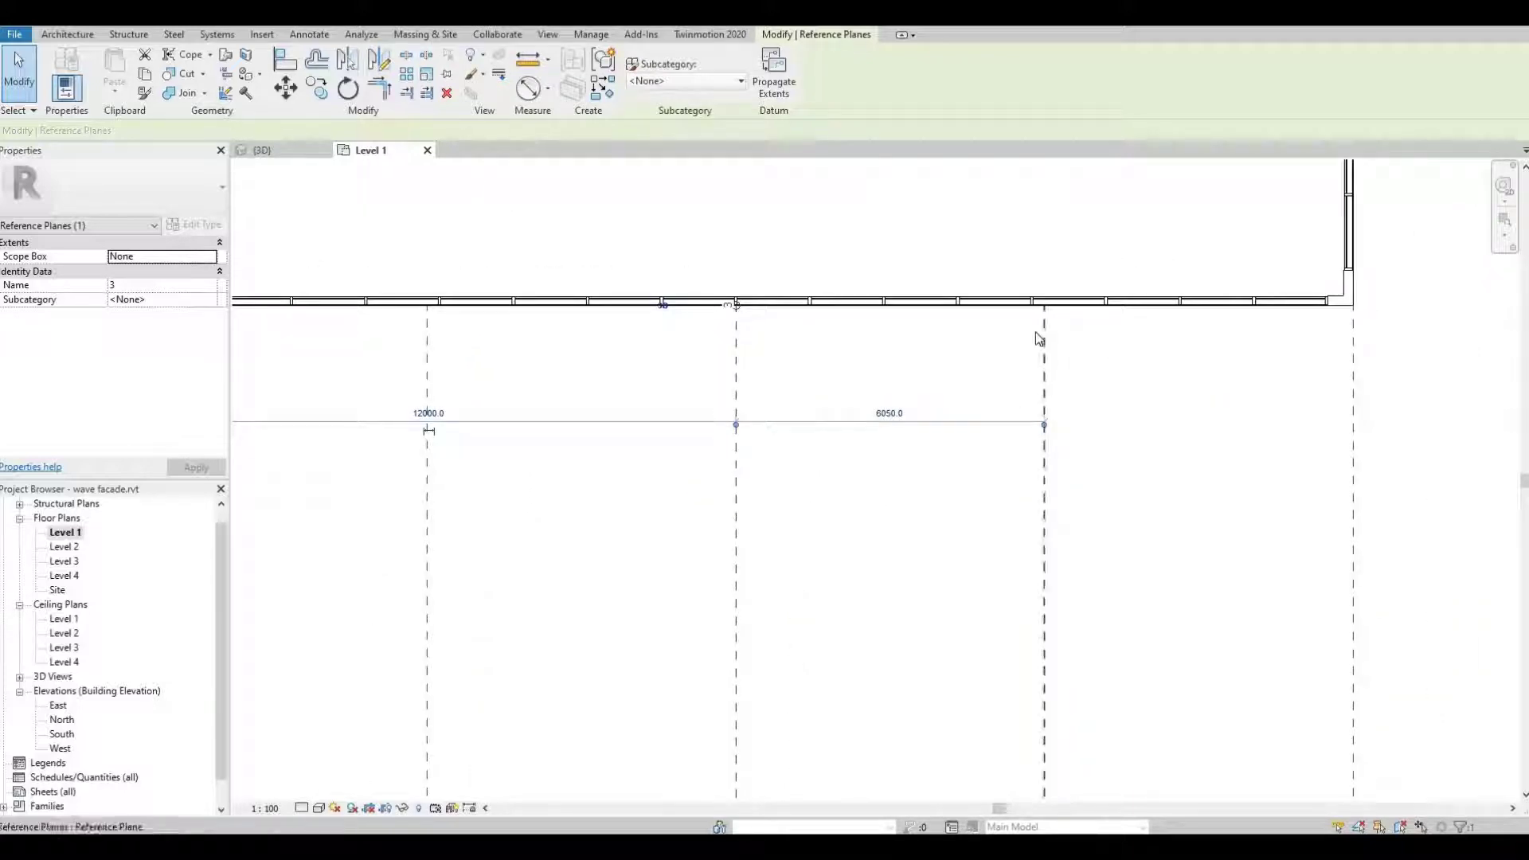
click(1044, 356)
click(1039, 339)
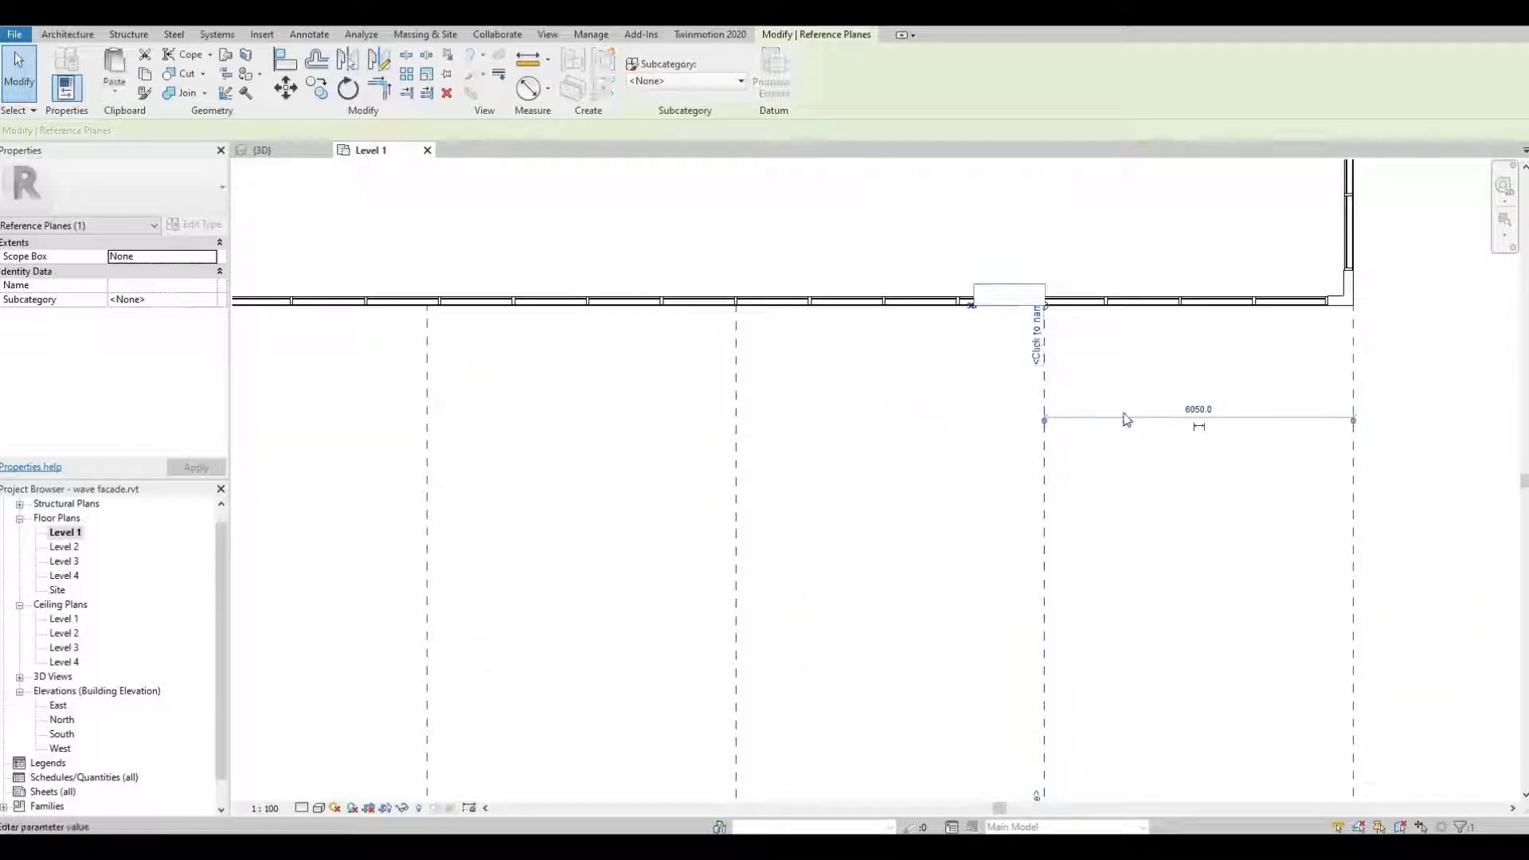
text(4)
key(Return)
key(Escape)
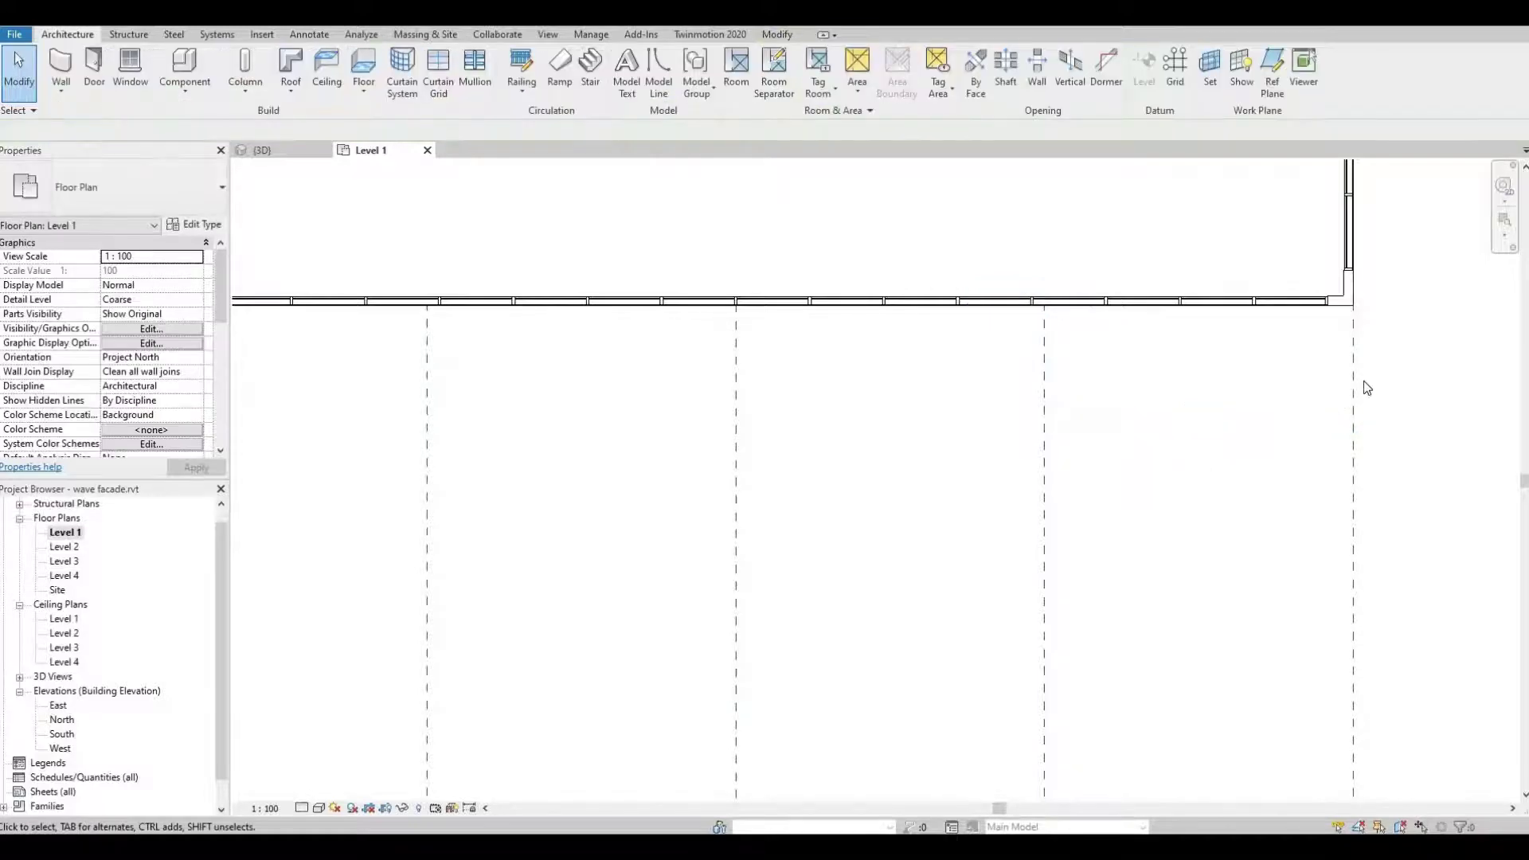
- Name the rightmost reference plane 5 and check the reference plane next to it
click(1356, 388)
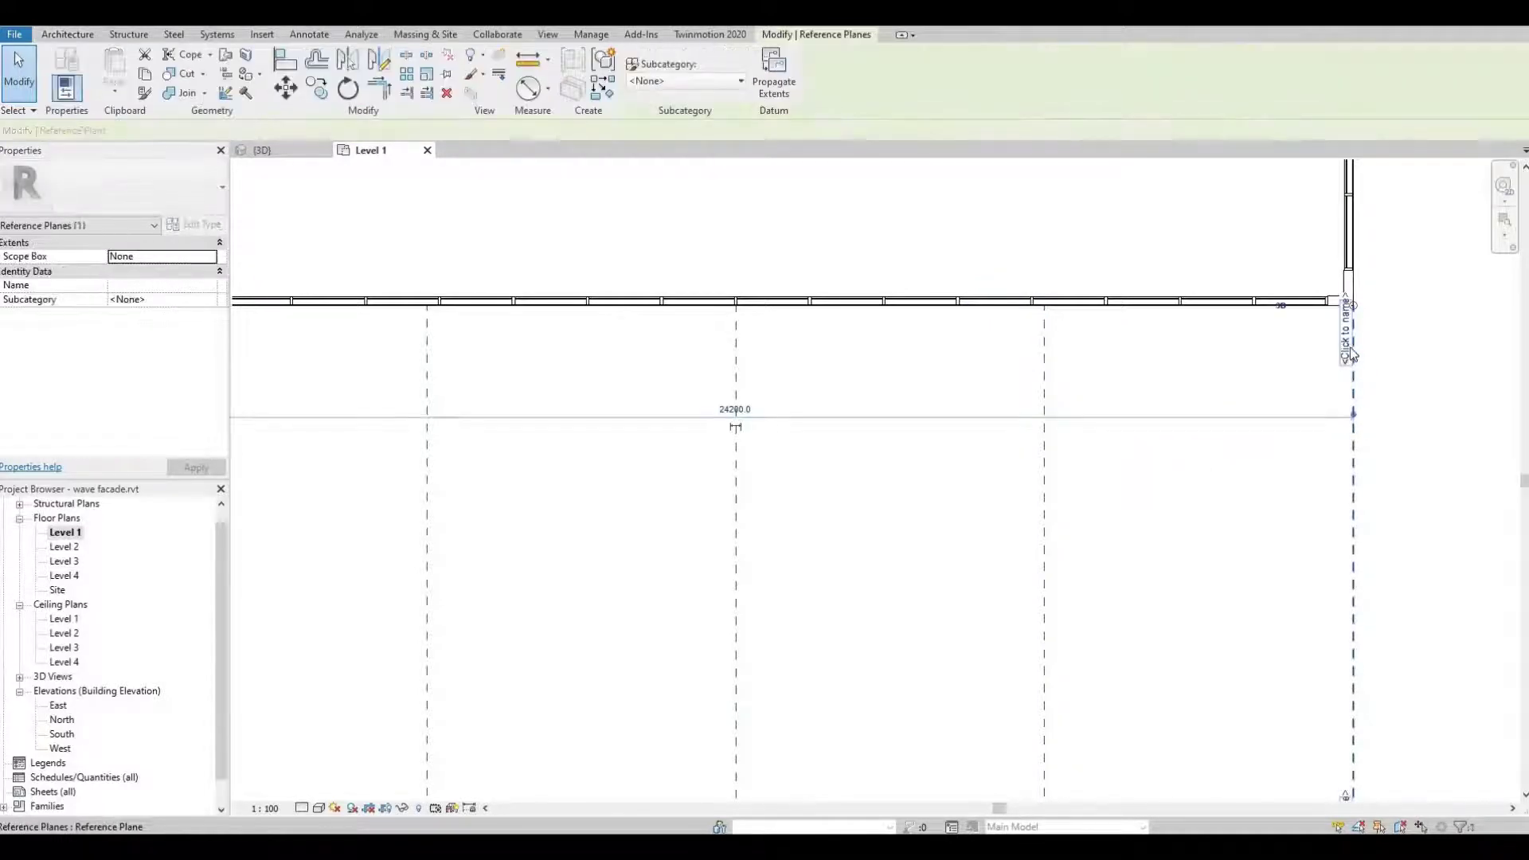
click(1348, 349)
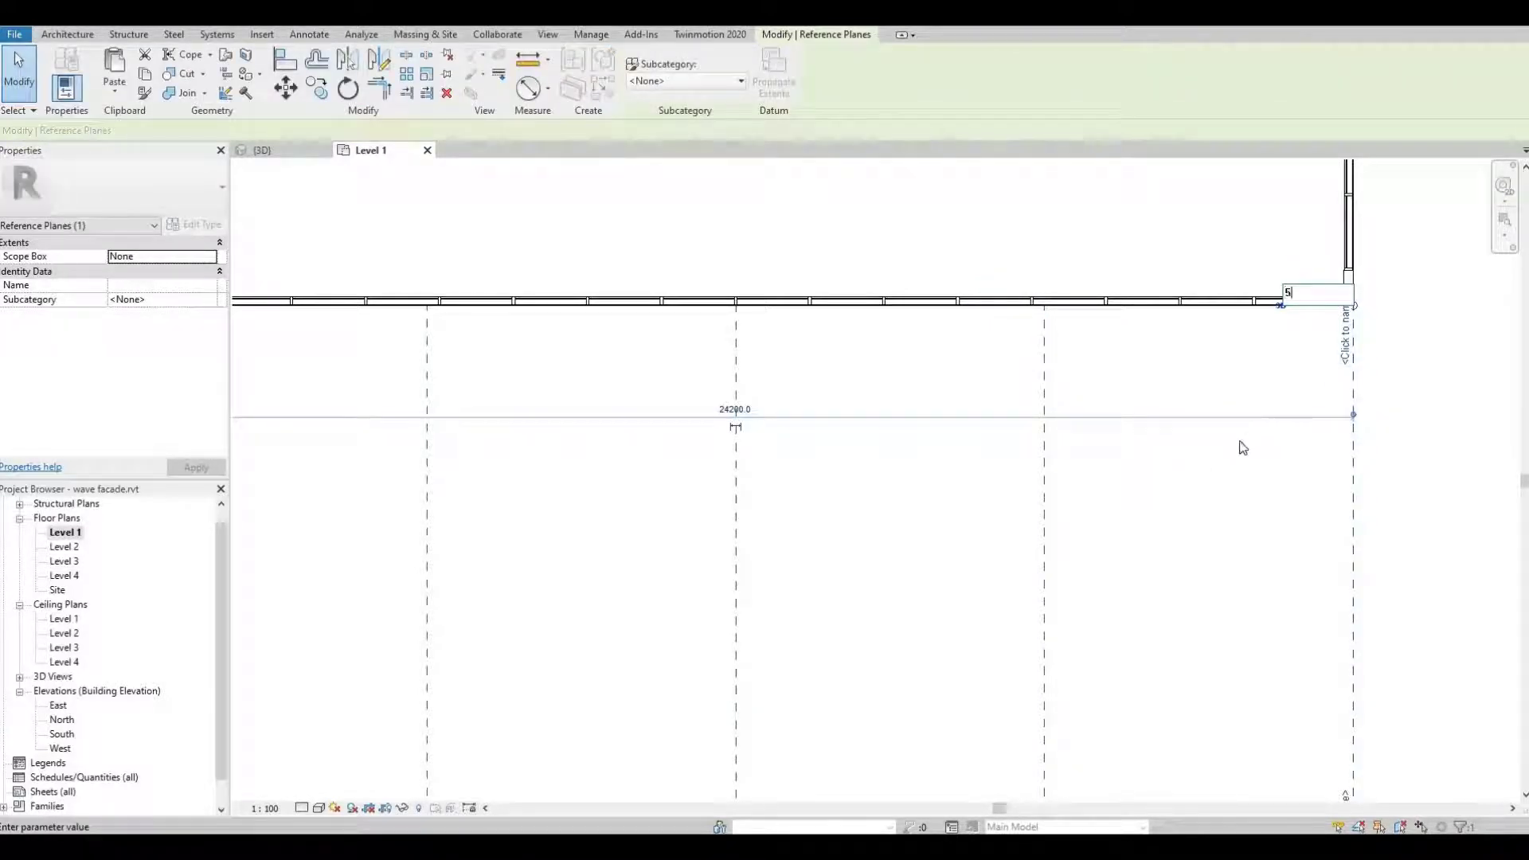
text(5)
key(Return)
scroll(1082, 427, up, 1)
scroll(1027, 447, down, 1)
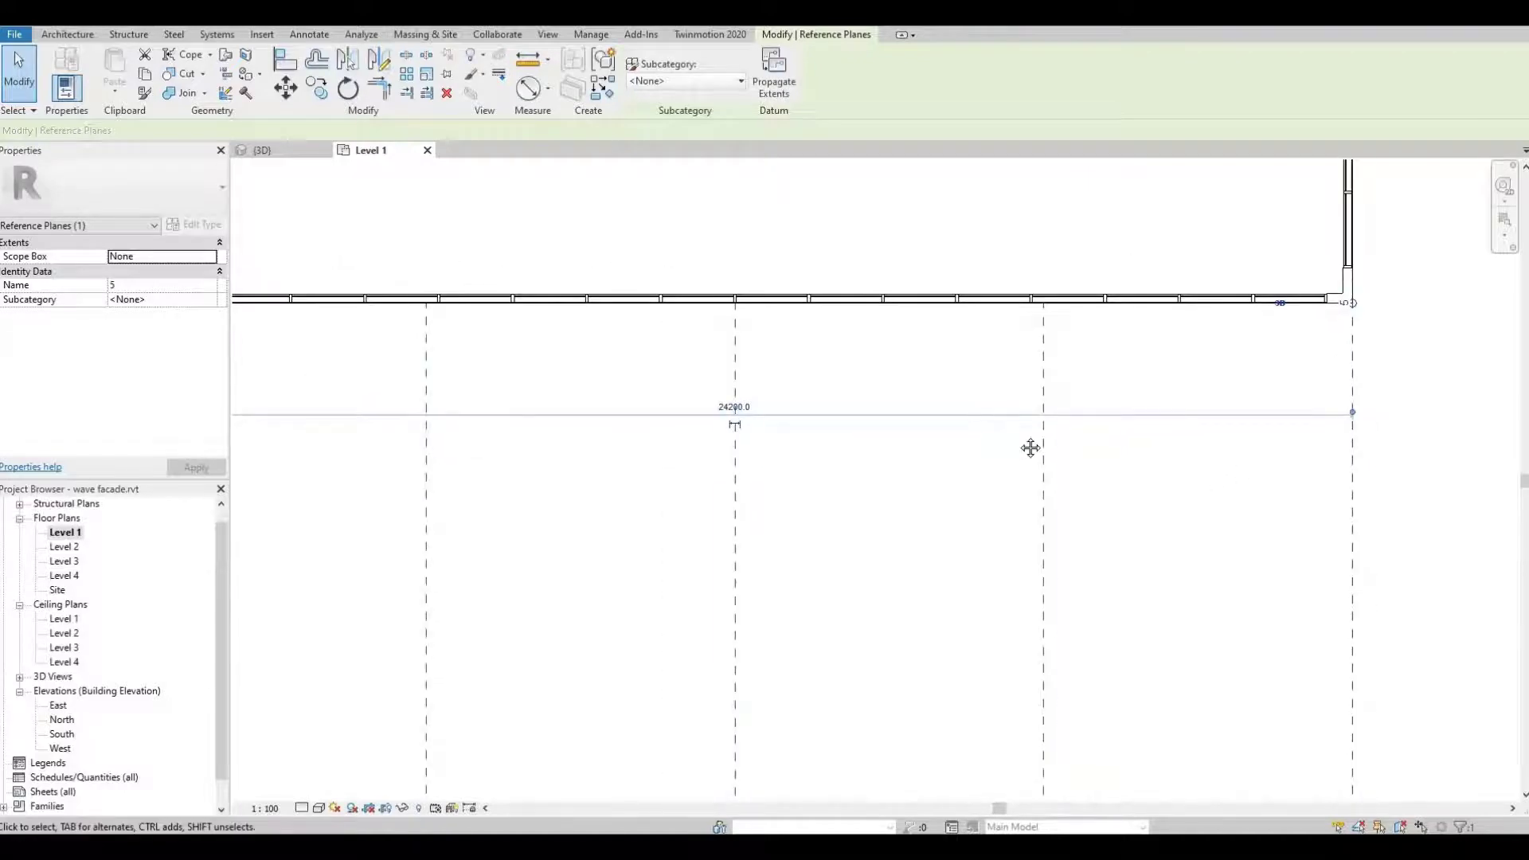
scroll(1095, 340, up, 2)
key(Escape)
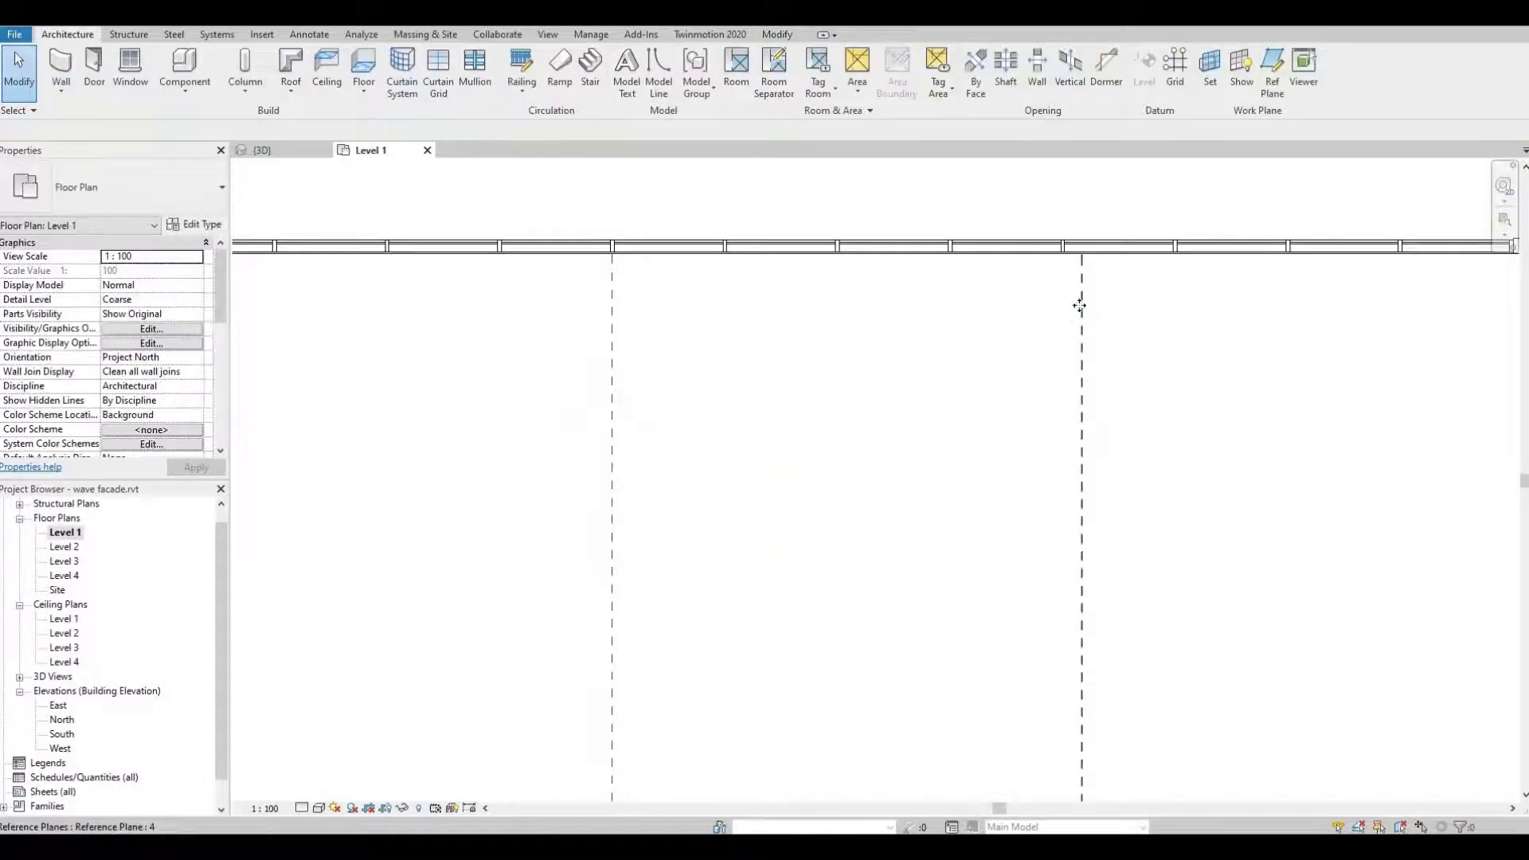
click(1081, 310)
key(Escape)
scroll(1023, 304, down, 4)
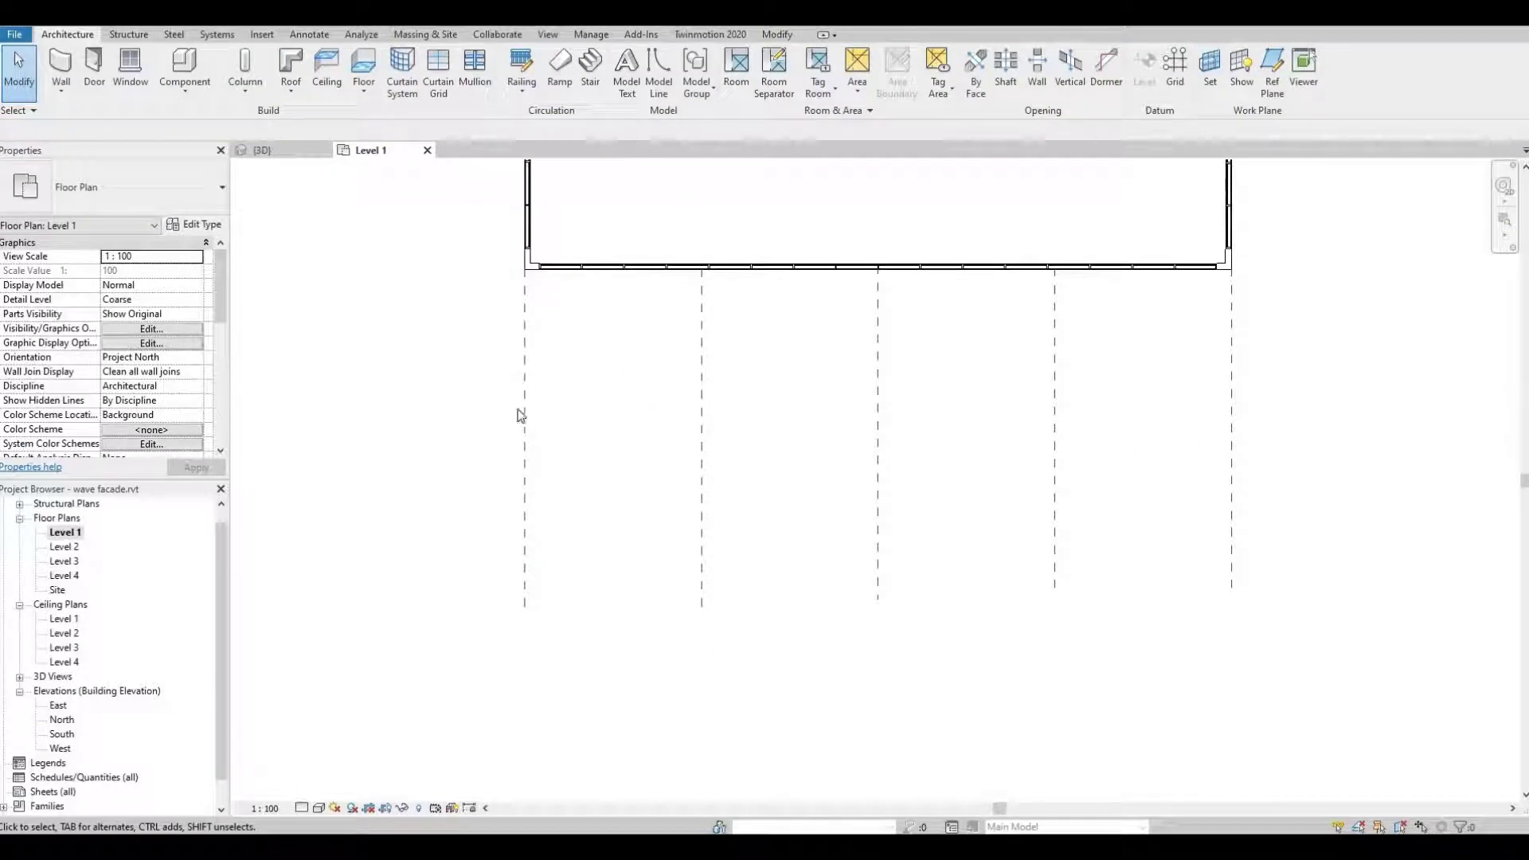
- Open the East elevation and start an in-place mass, keeping the name Mass 1
double_click(60, 706)
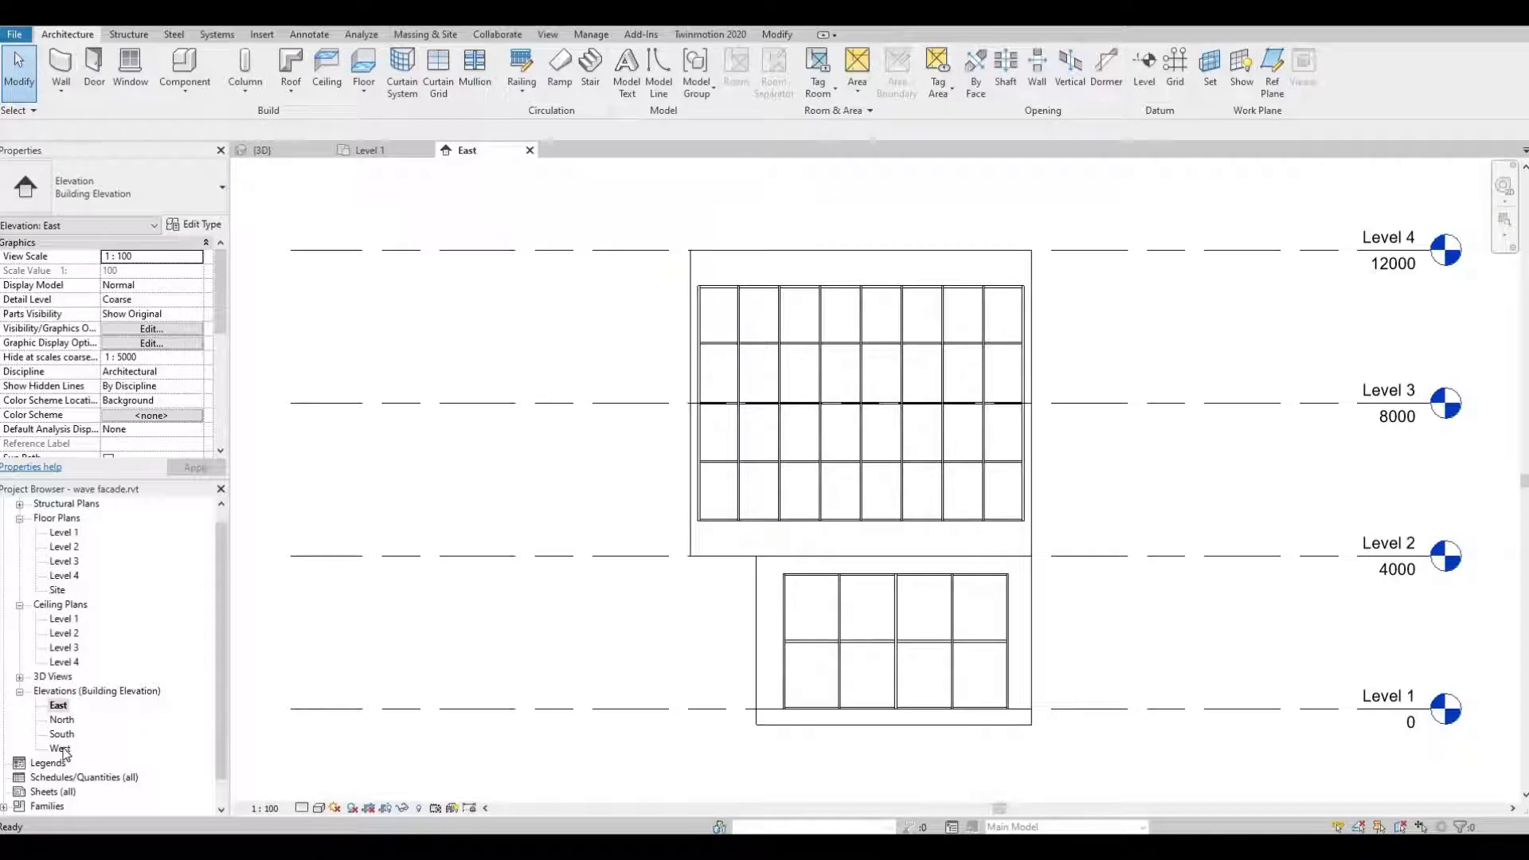
middle_drag(443, 620, 526, 594)
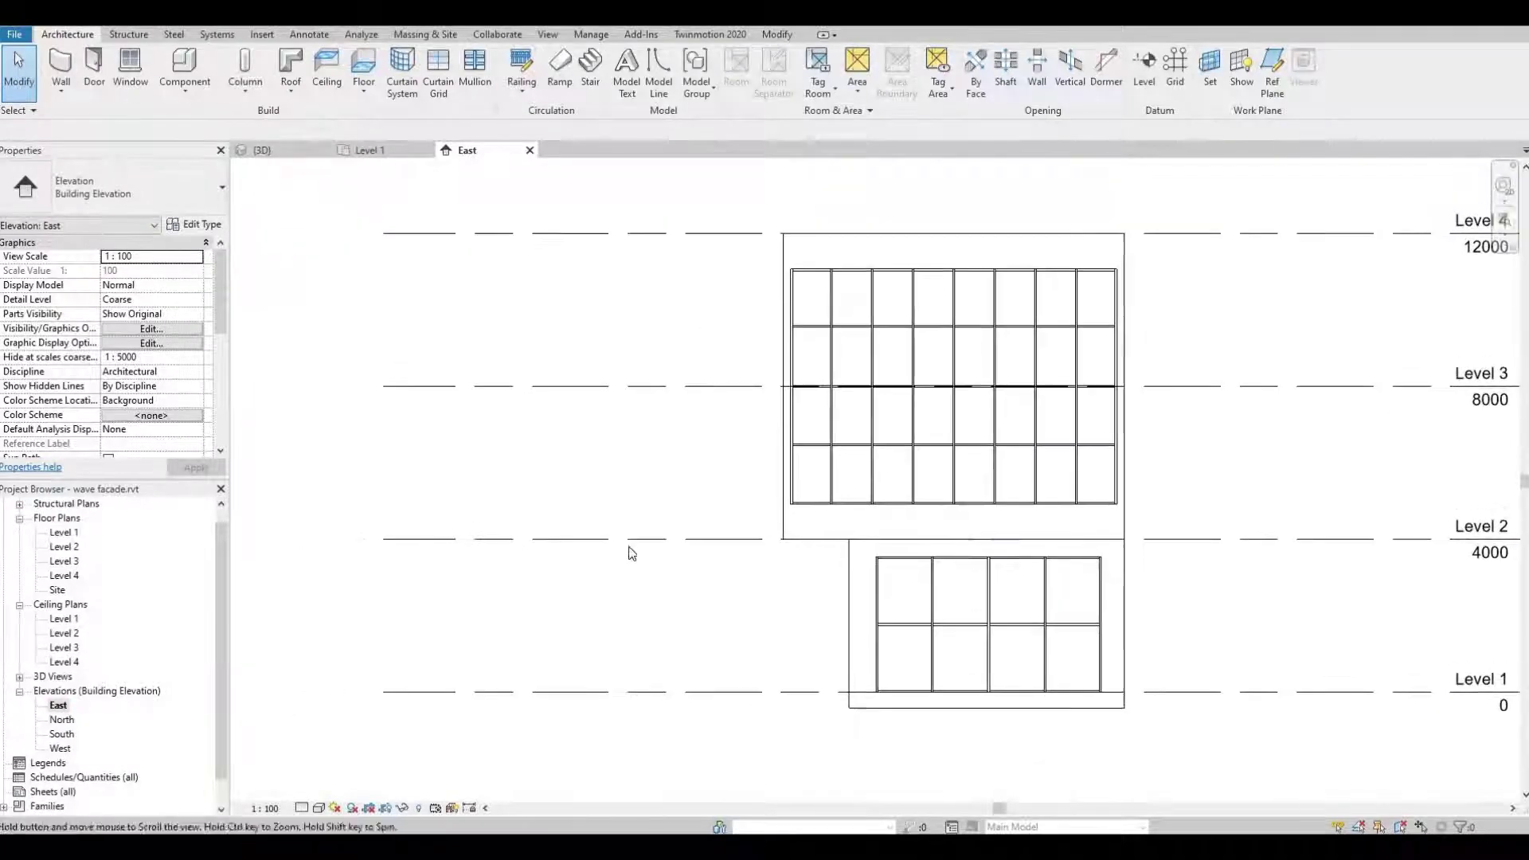
middle_drag(668, 300, 687, 364)
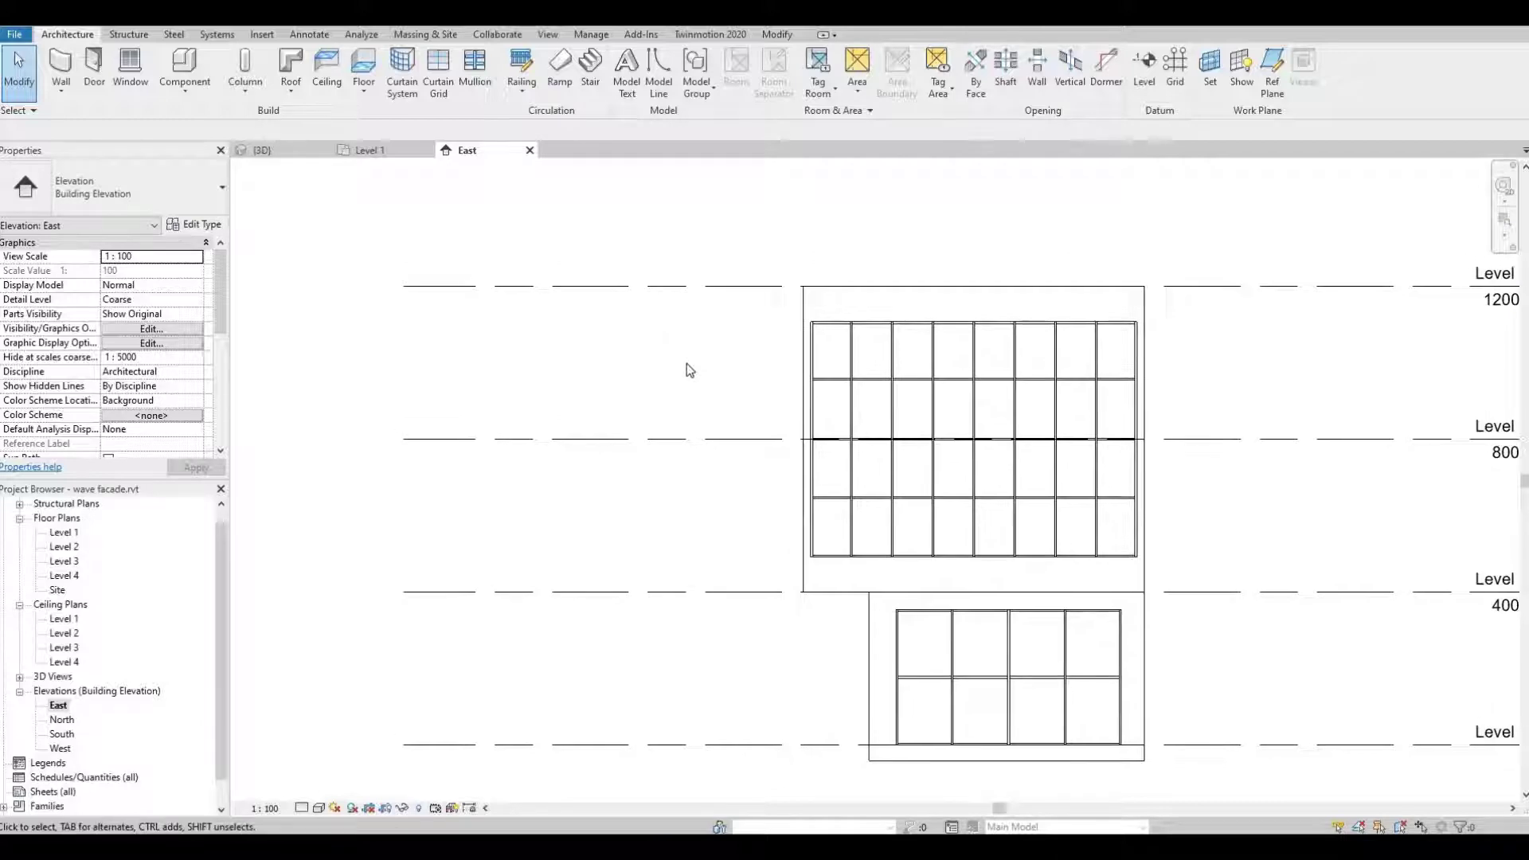
click(425, 34)
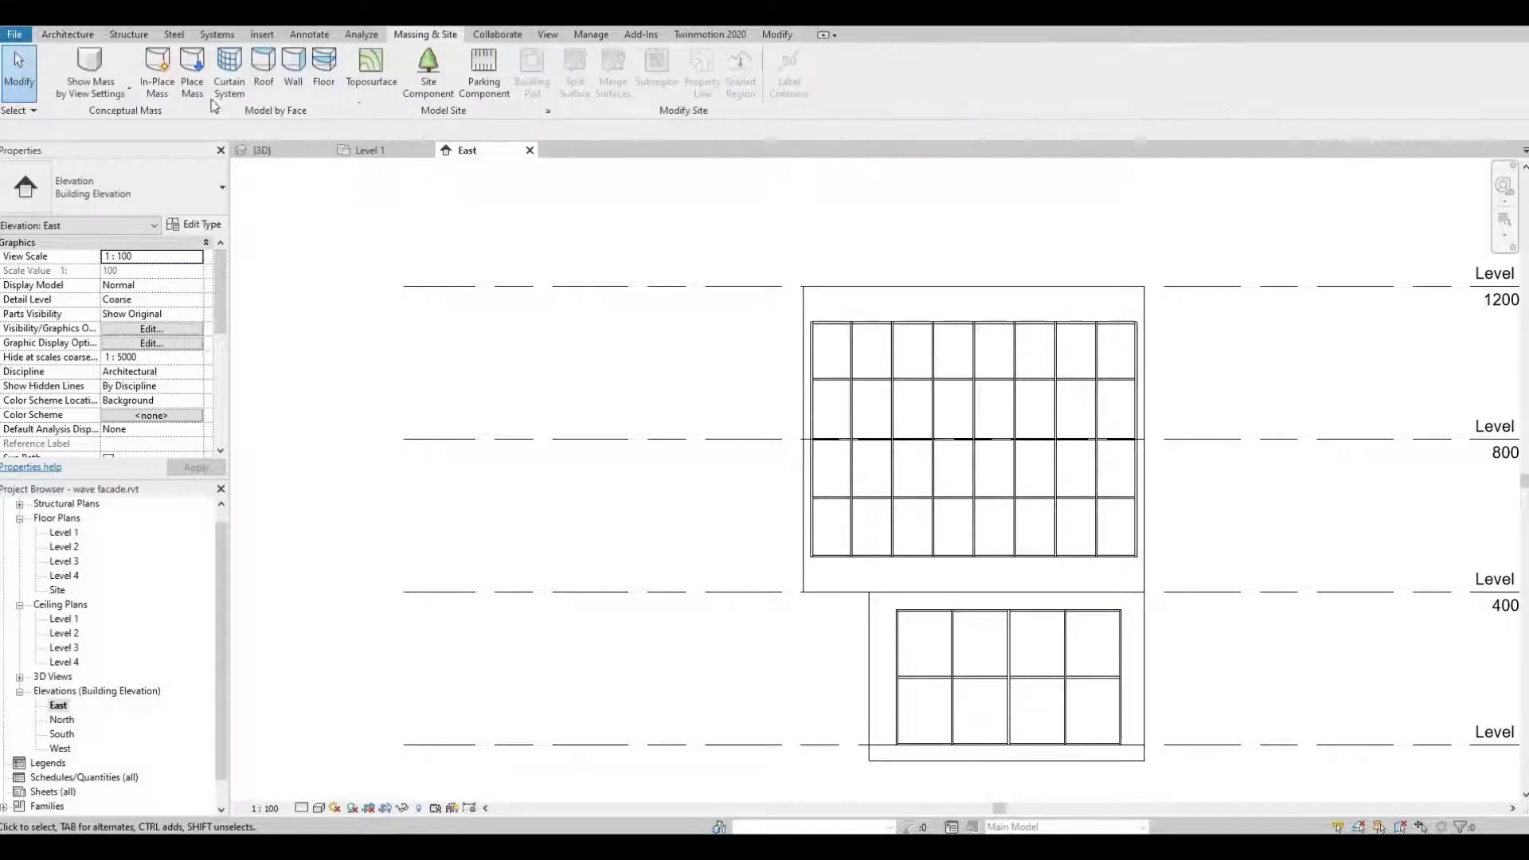
click(157, 98)
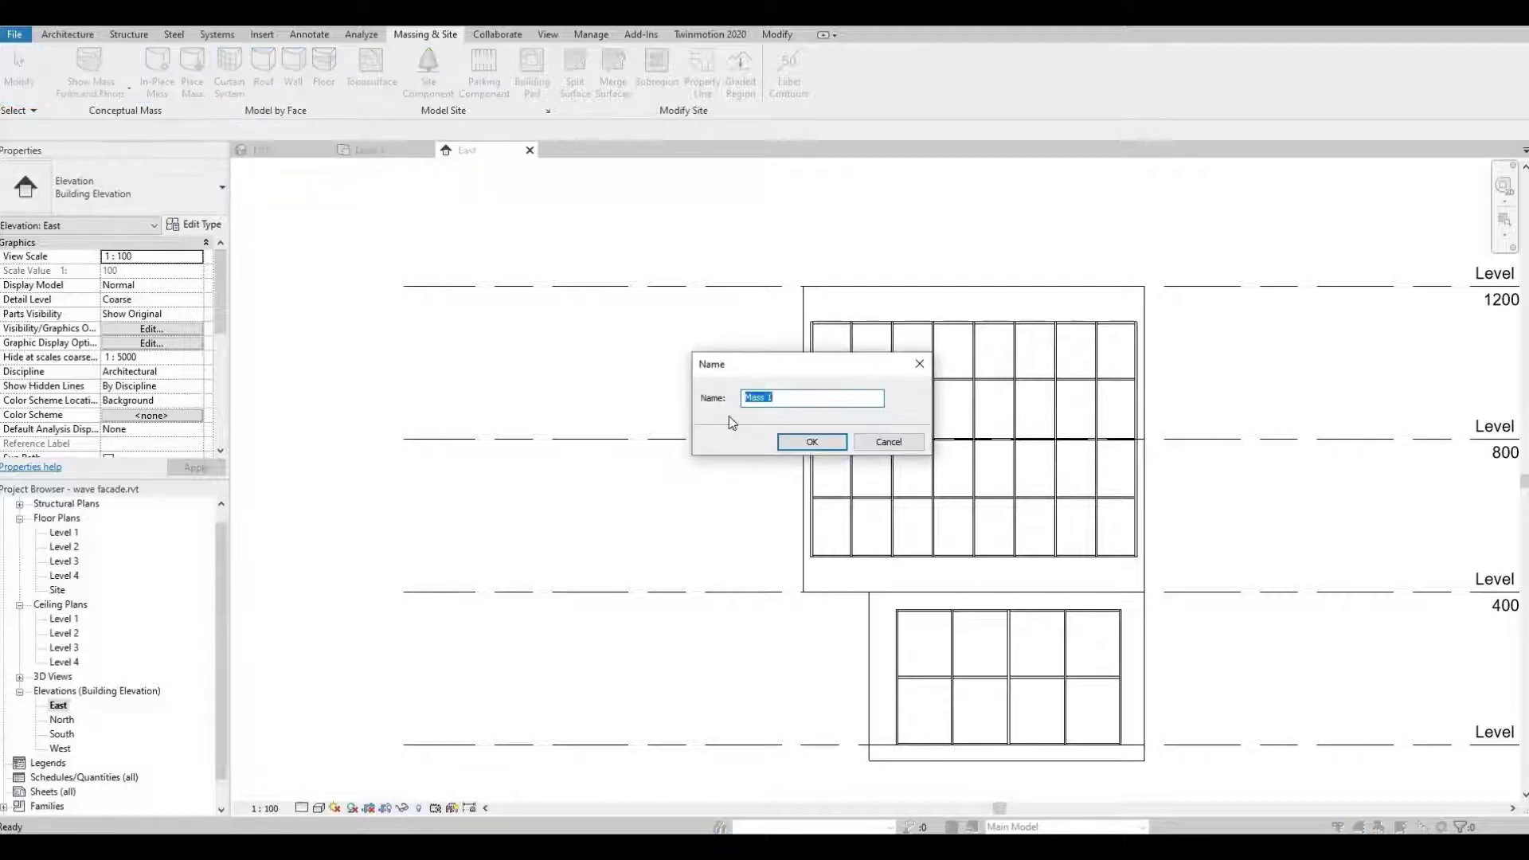
click(797, 443)
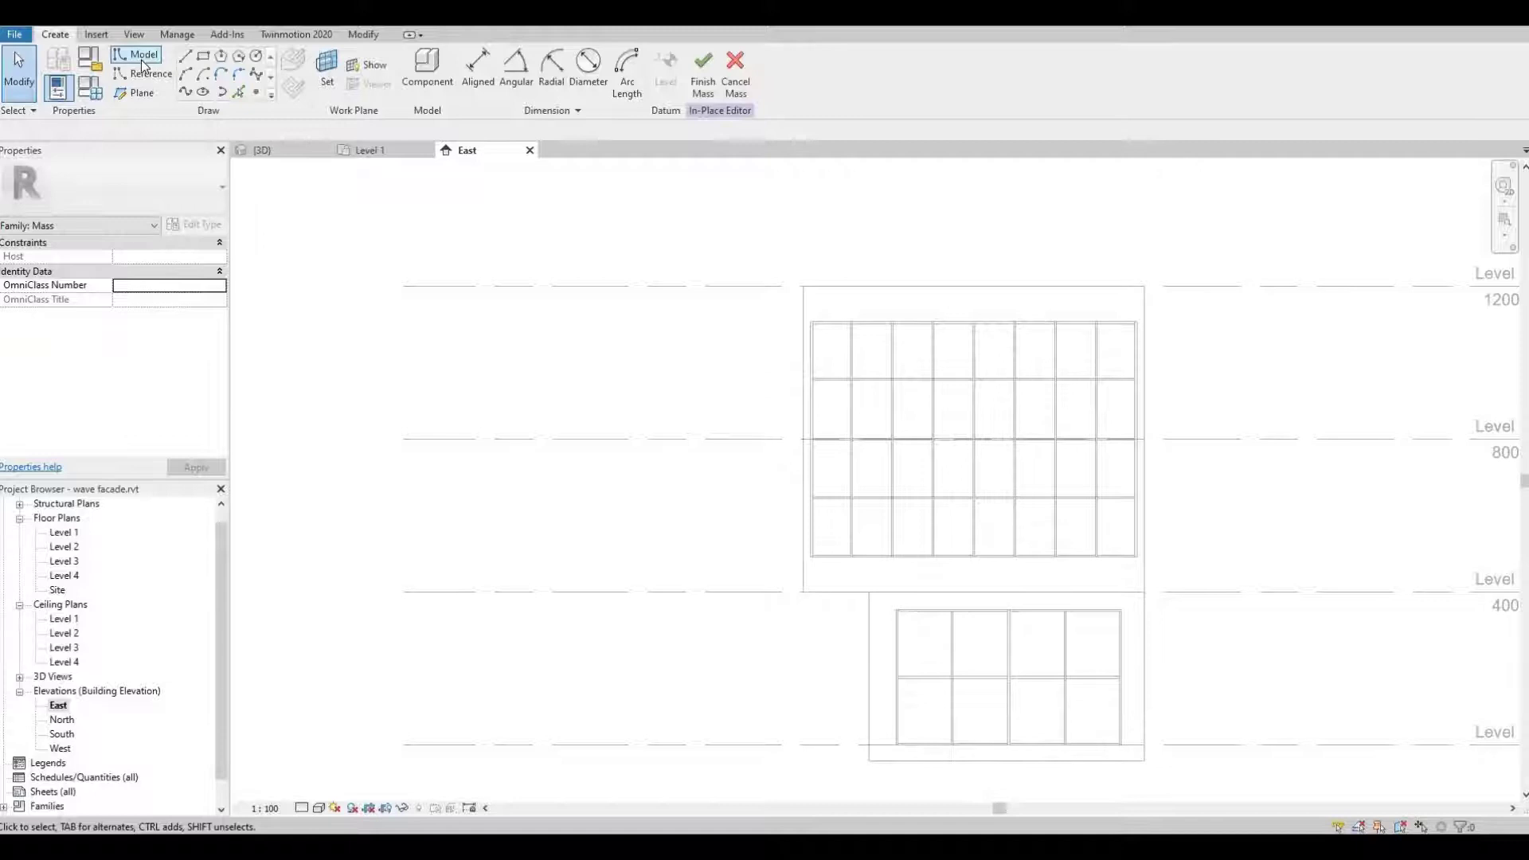
- Start model lines with Reference Plane : 1 as the named work plane
click(138, 58)
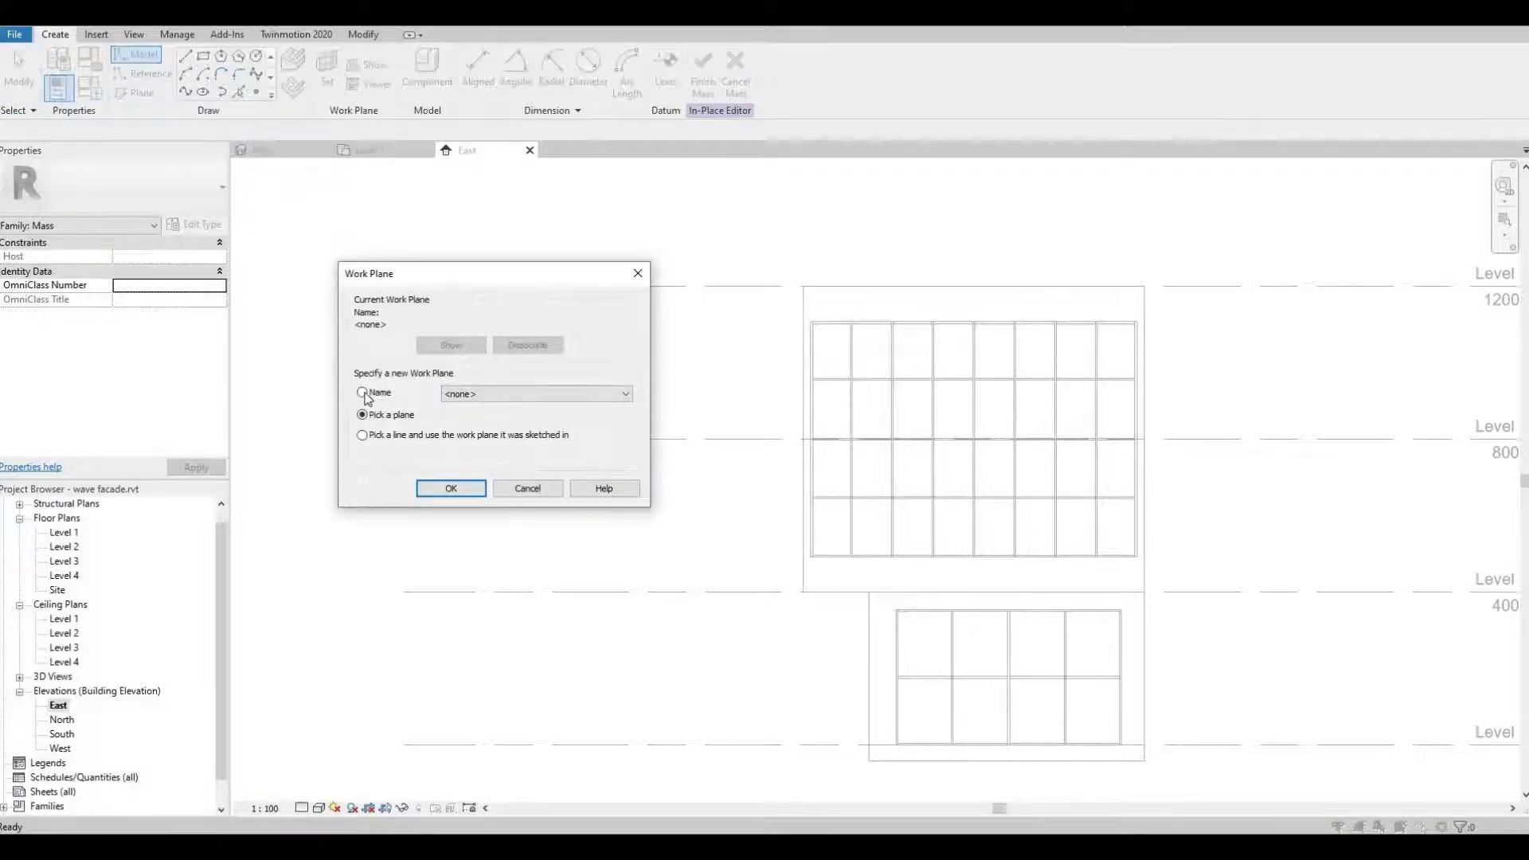
click(364, 393)
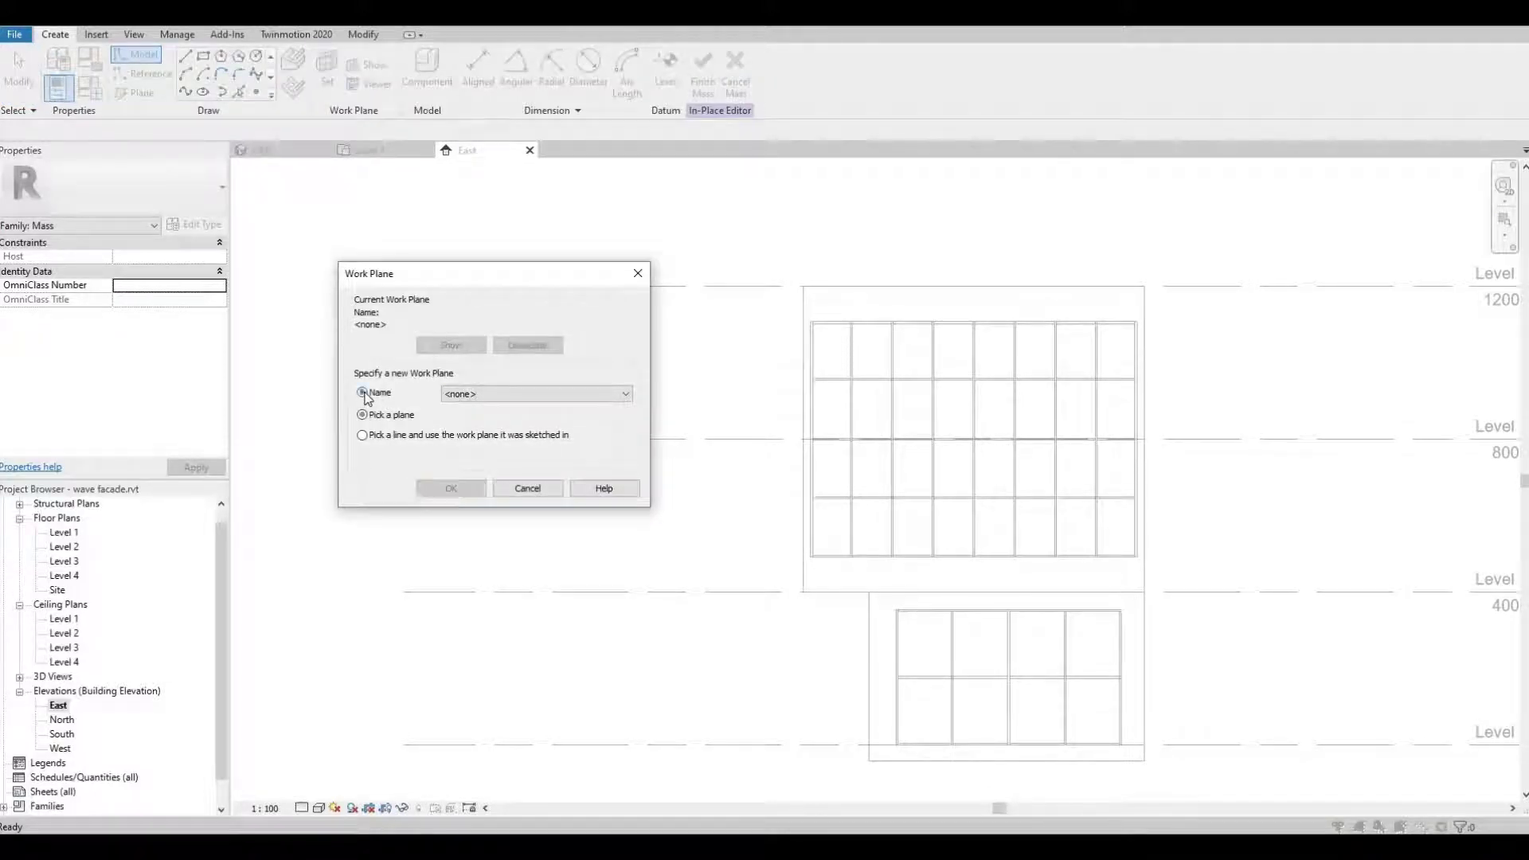
click(581, 398)
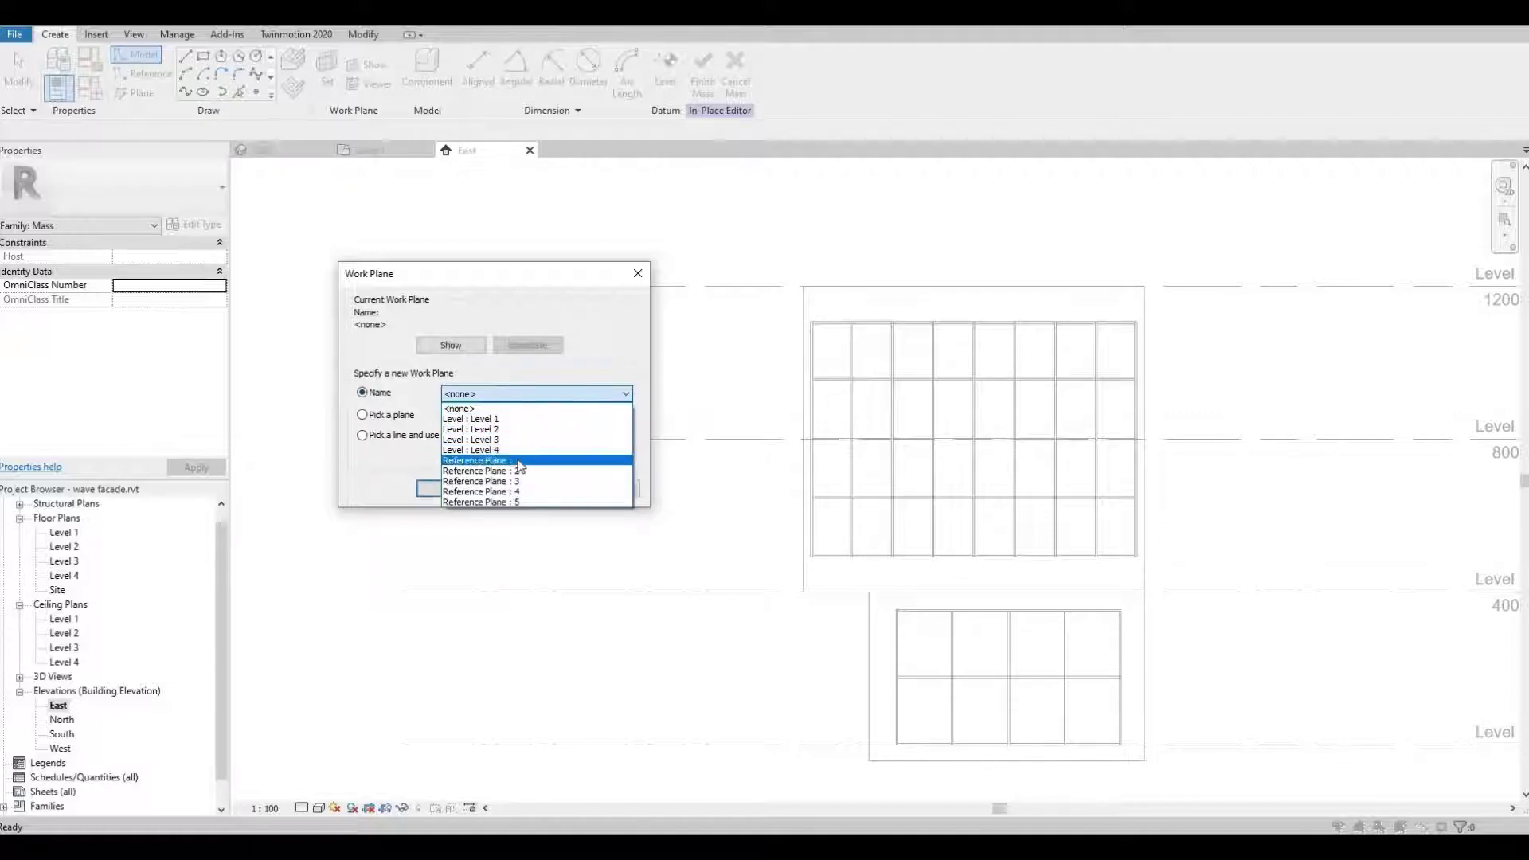
click(523, 461)
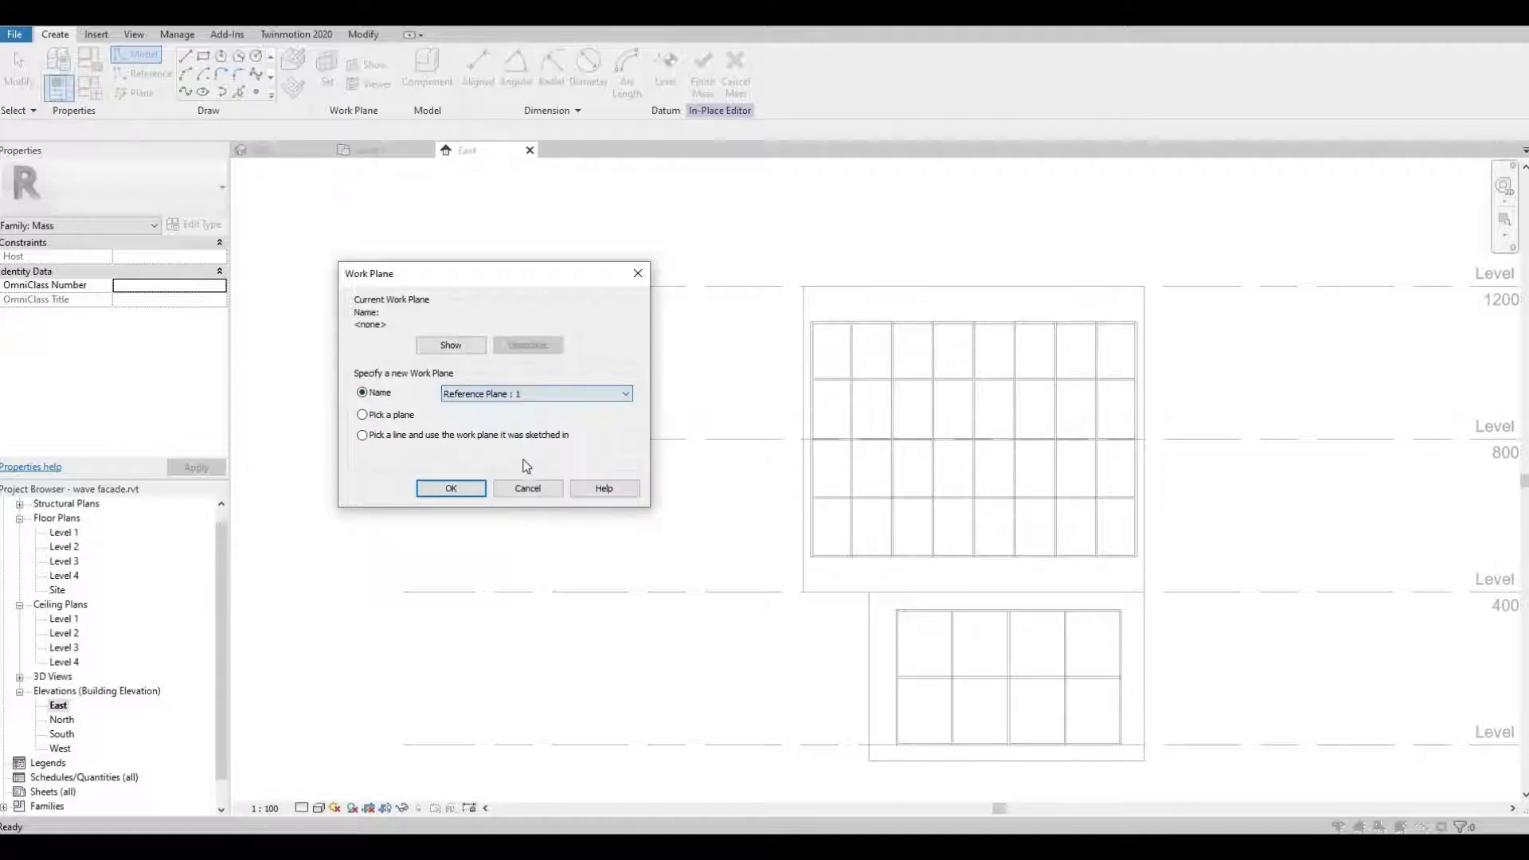
click(451, 489)
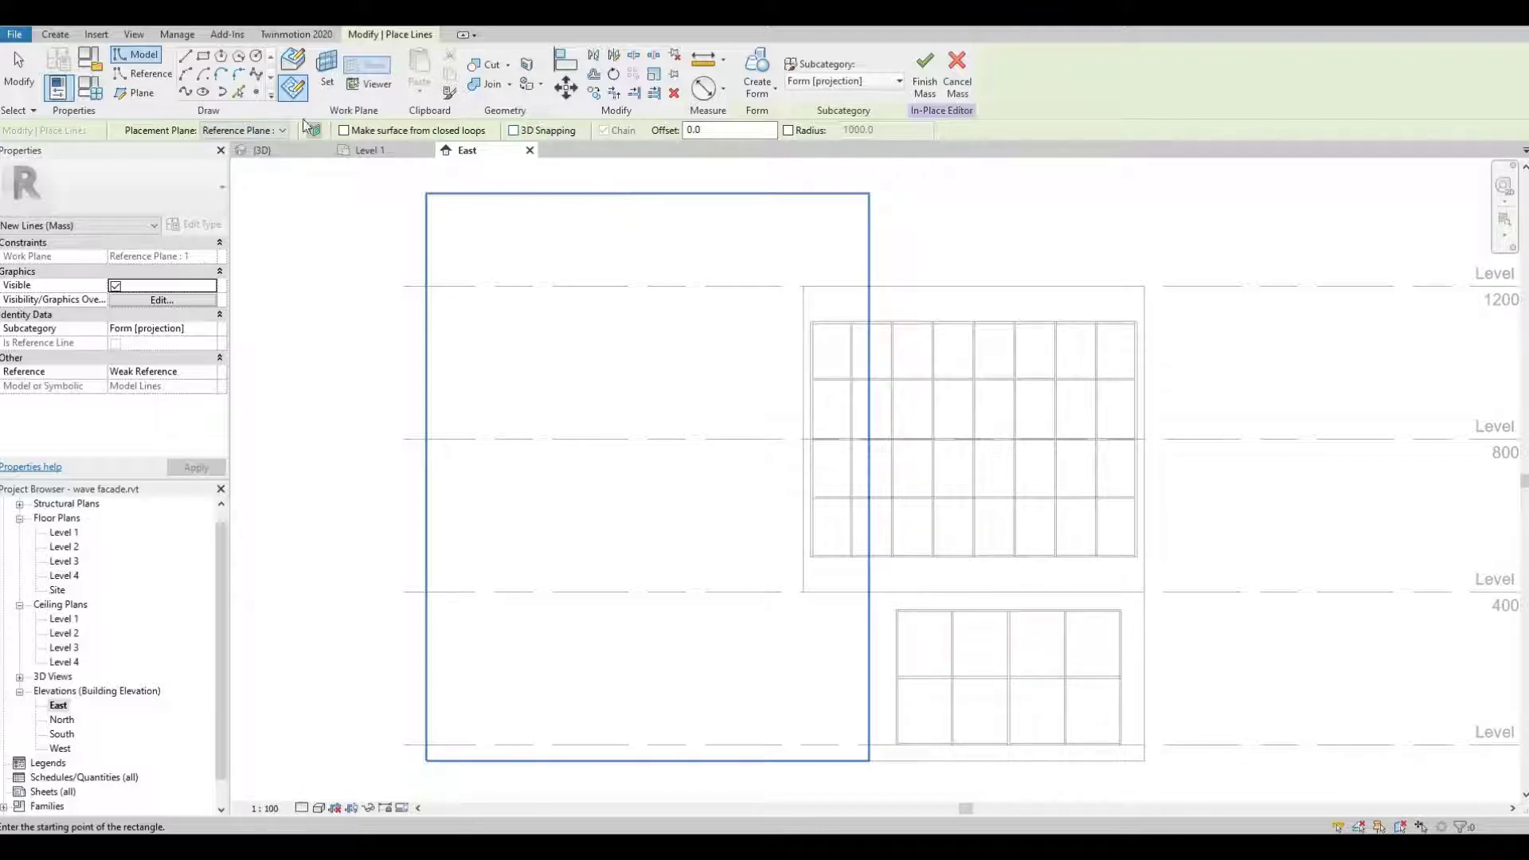
- Draw a vertical line along the wall's outer face from Level 4 to Level 2, continuing with a short outward line along Level 2
click(186, 60)
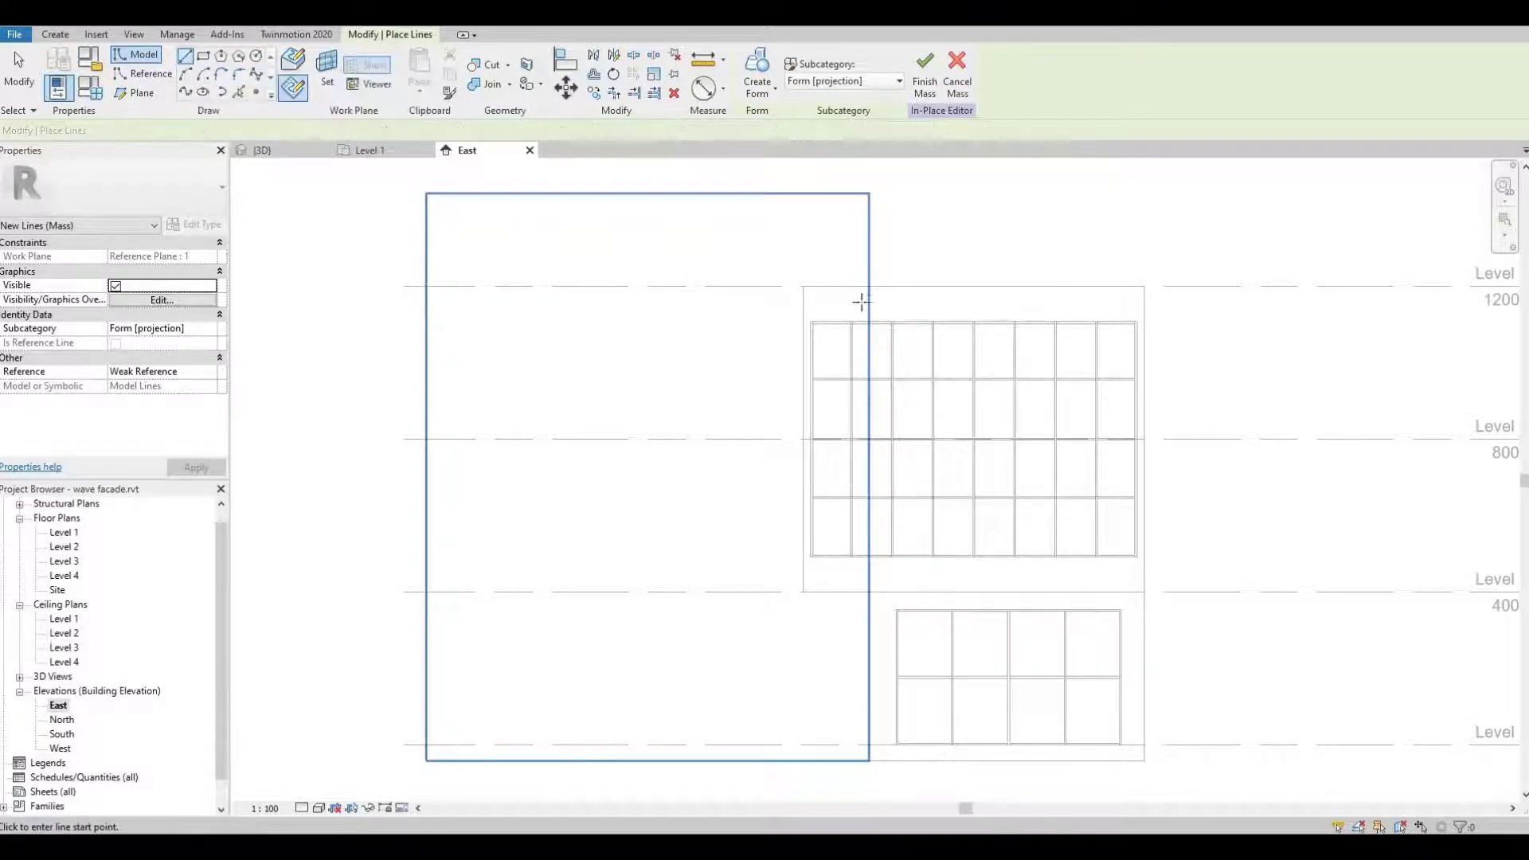
scroll(757, 273, up, 5)
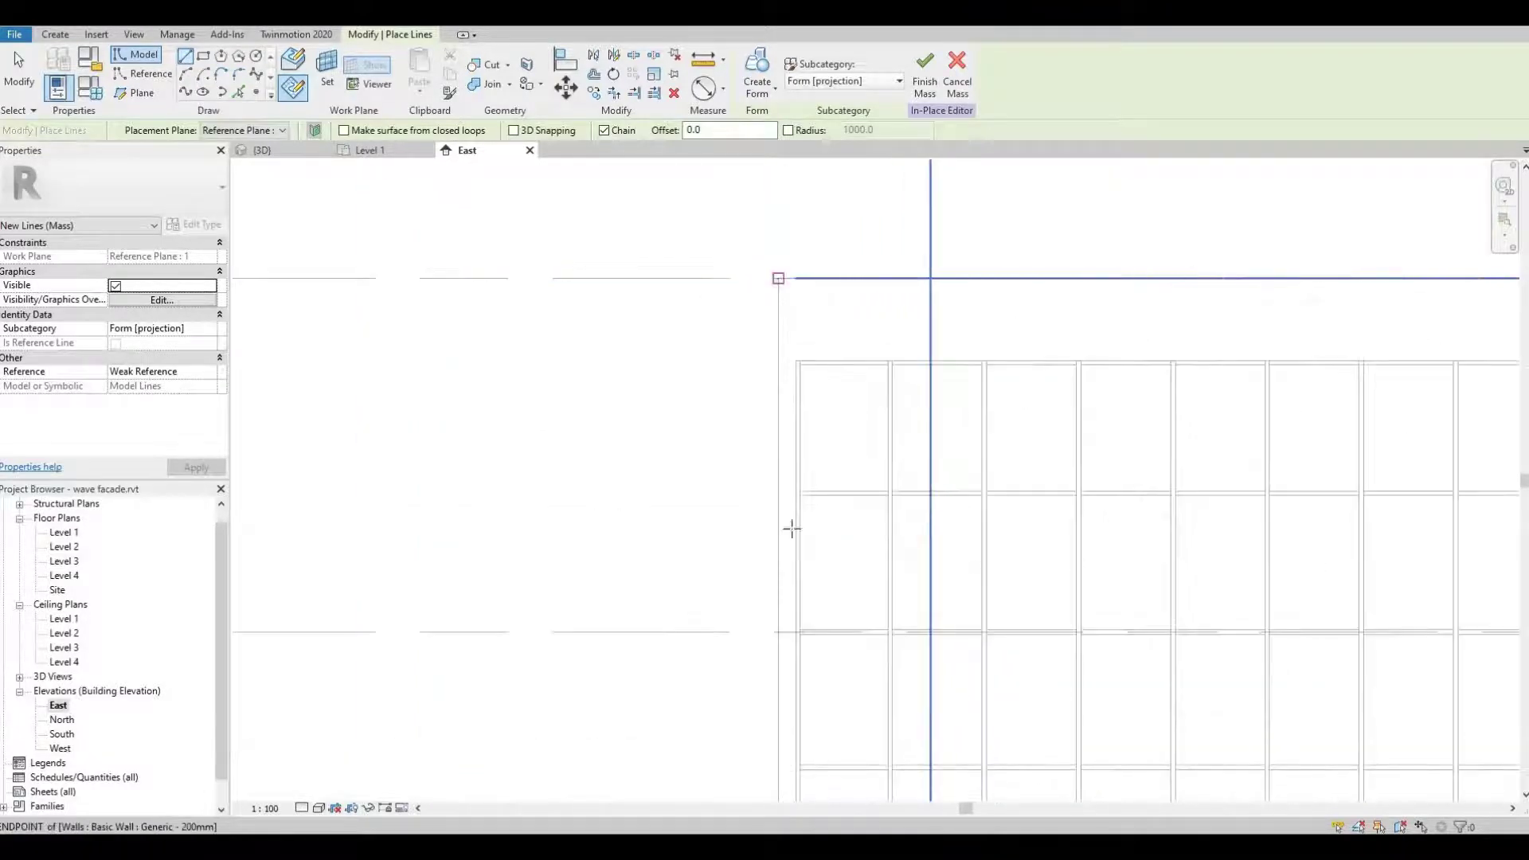
click(779, 278)
middle_drag(792, 529, 751, 144)
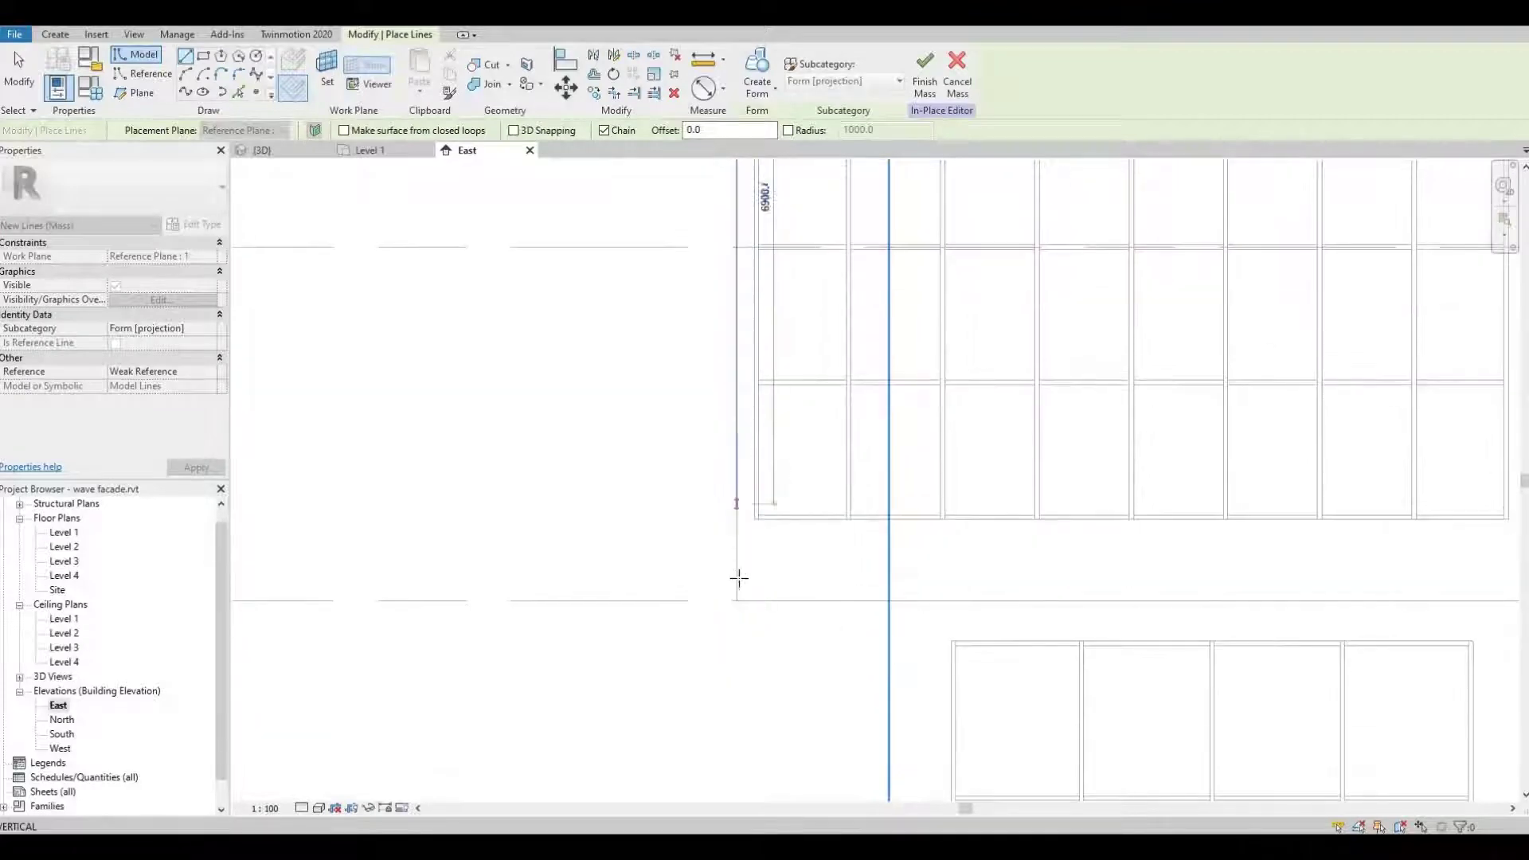
click(736, 601)
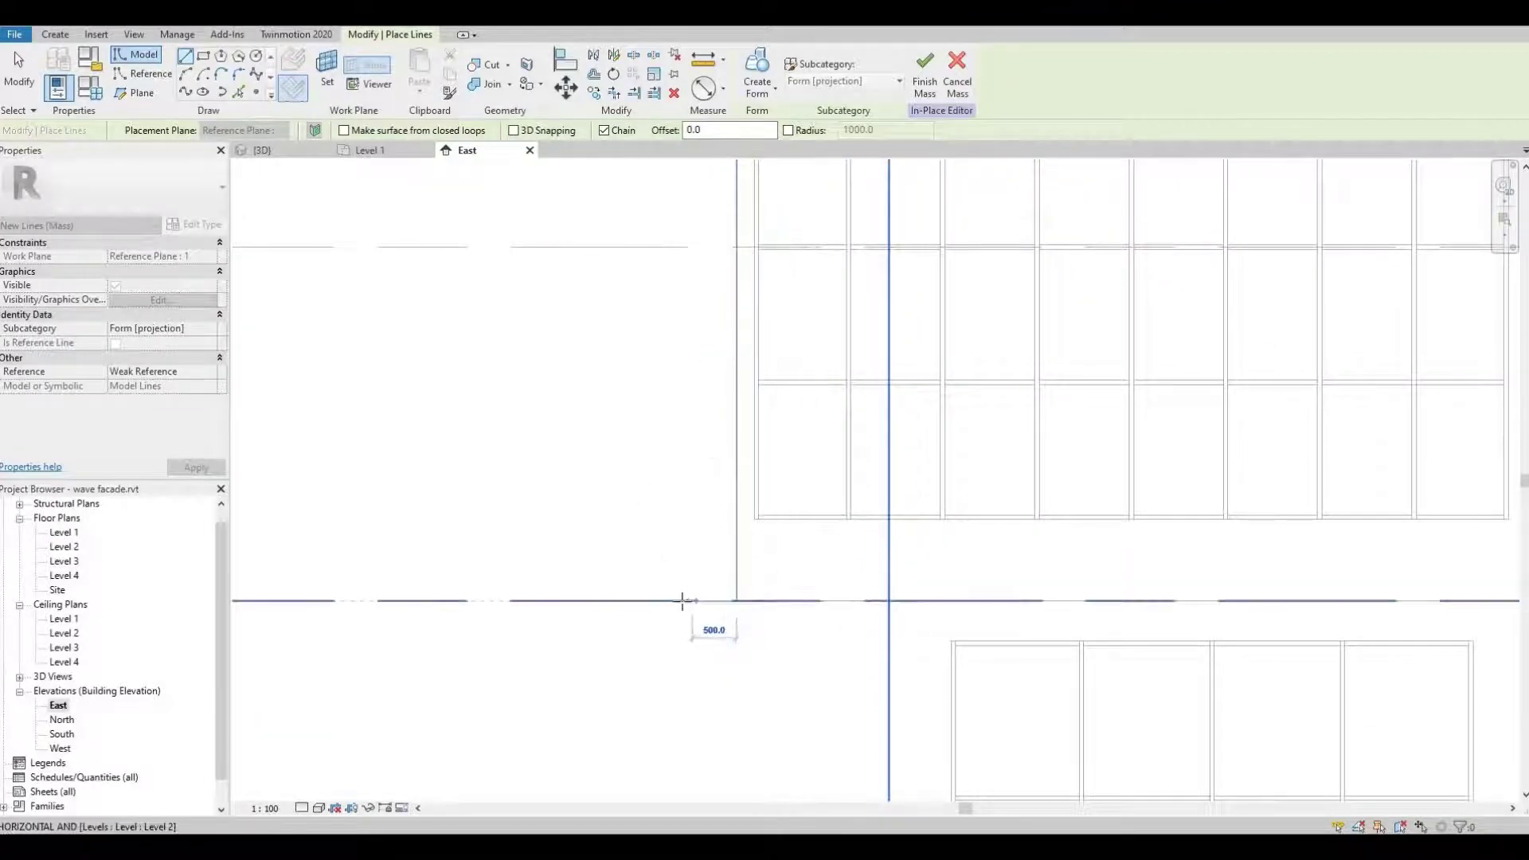
click(683, 600)
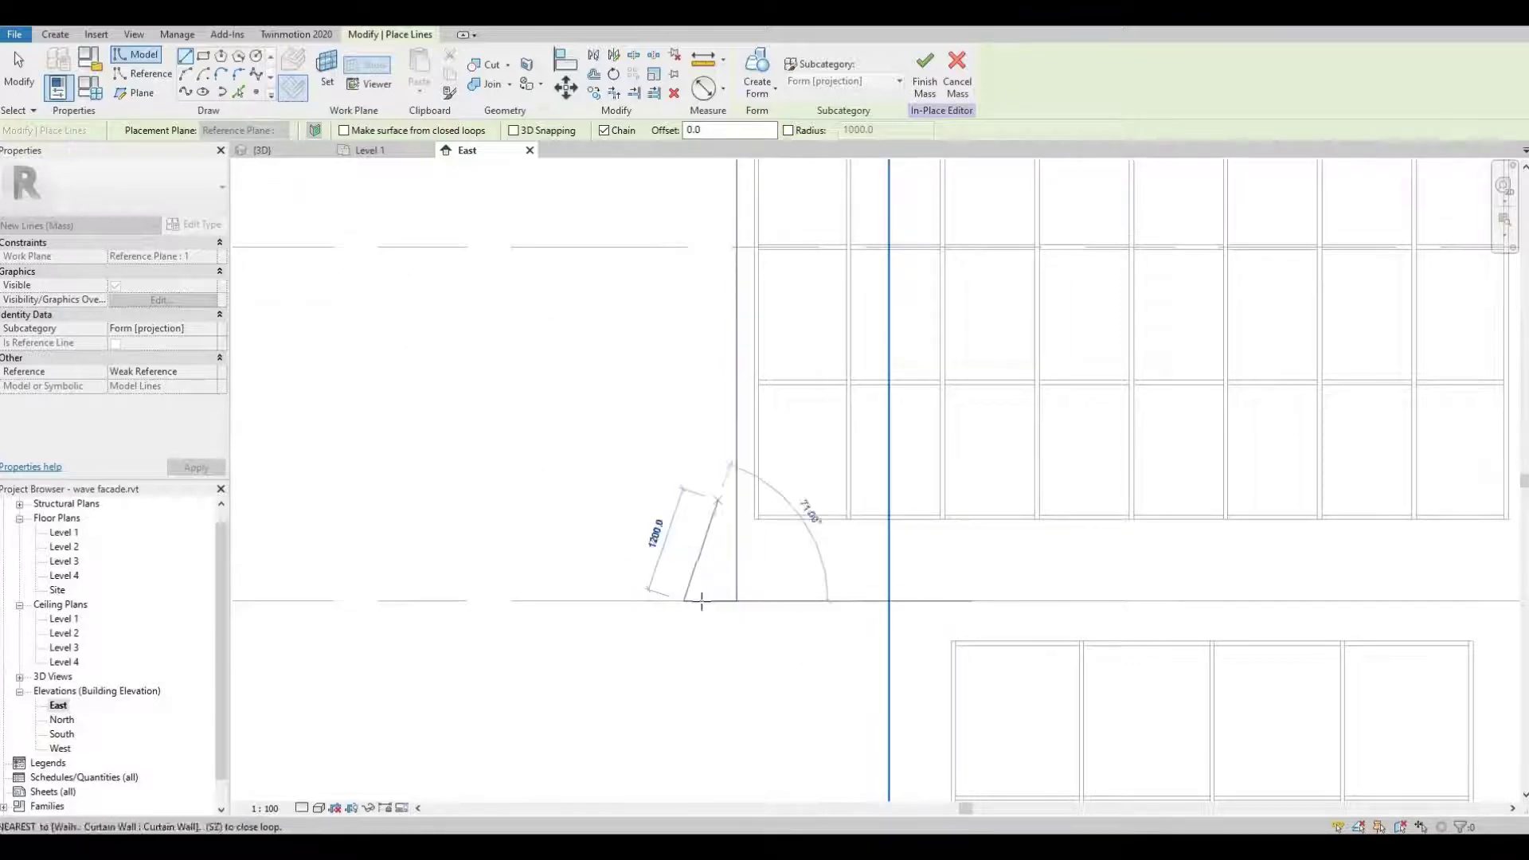
key(Escape)
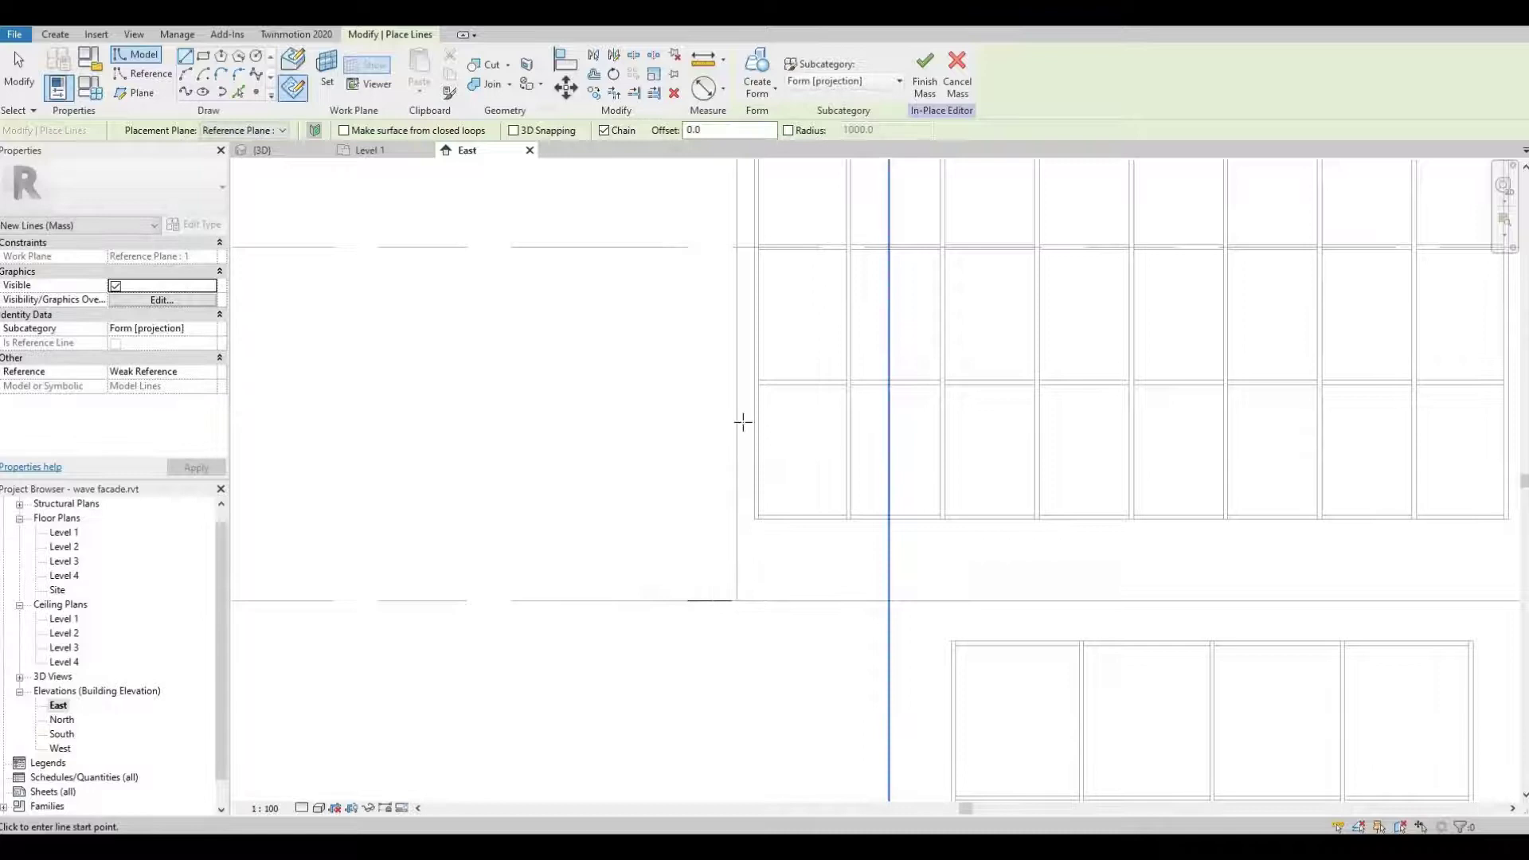
- Draw a horizontal line about 320 mm long along Level 4, outward from the wall's upper corner
scroll(737, 602, down, 1)
middle_drag(730, 163, 748, 514)
scroll(777, 335, up, 2)
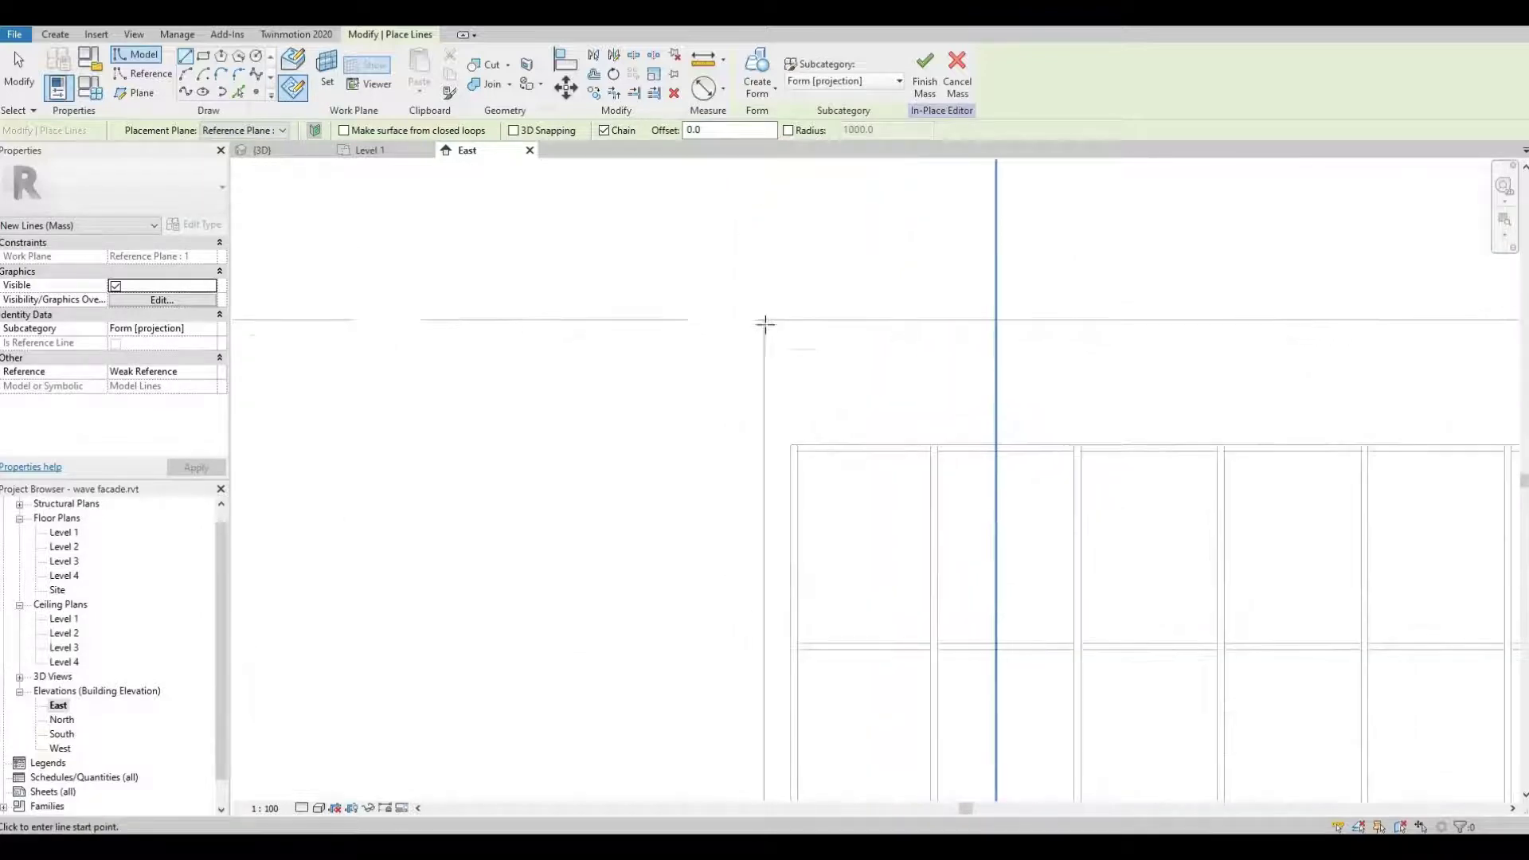
click(765, 320)
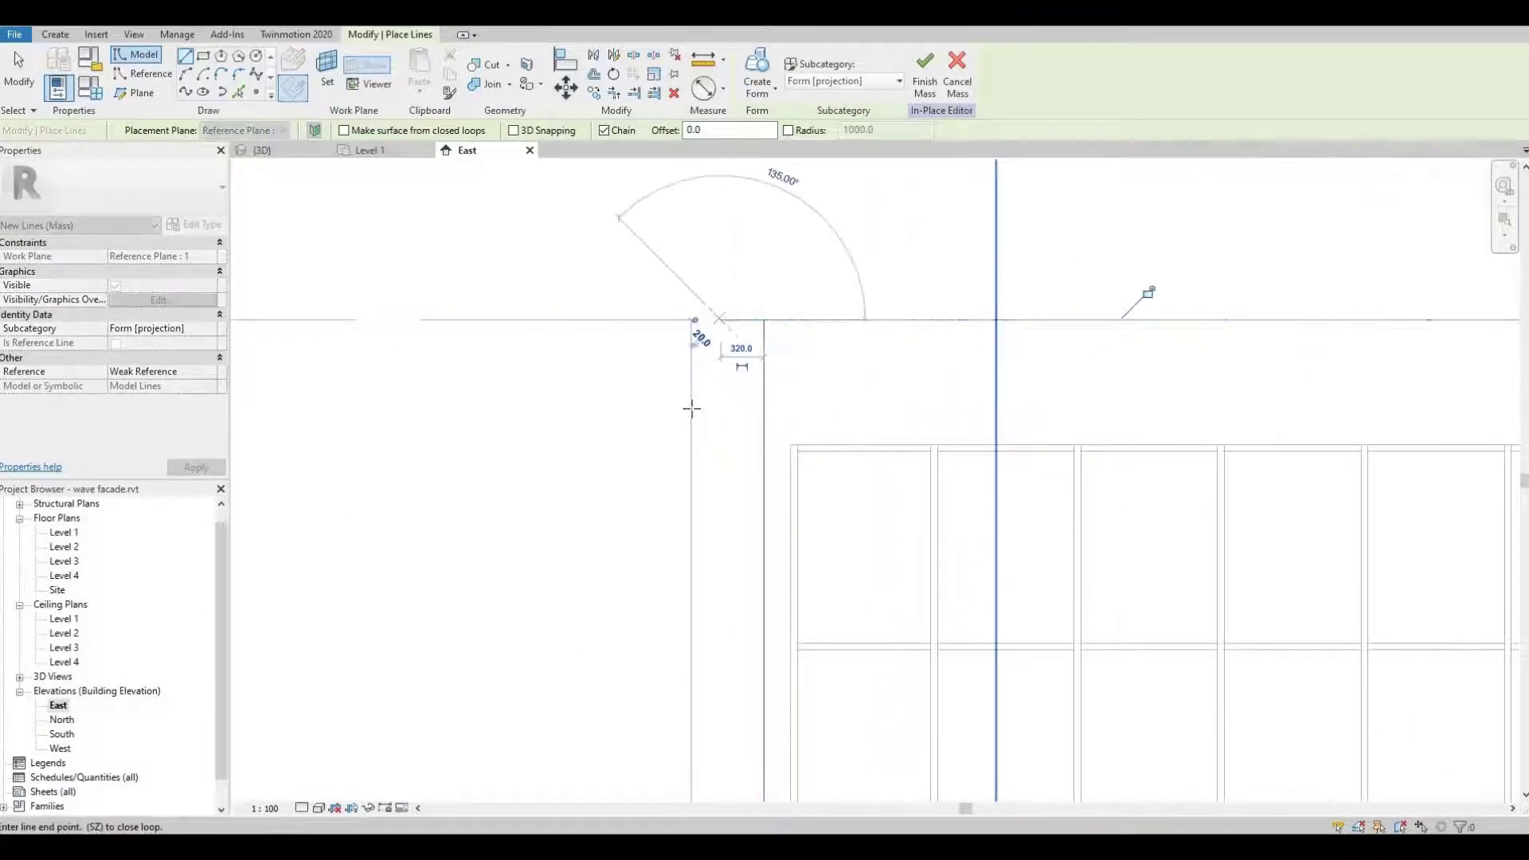
key(Escape)
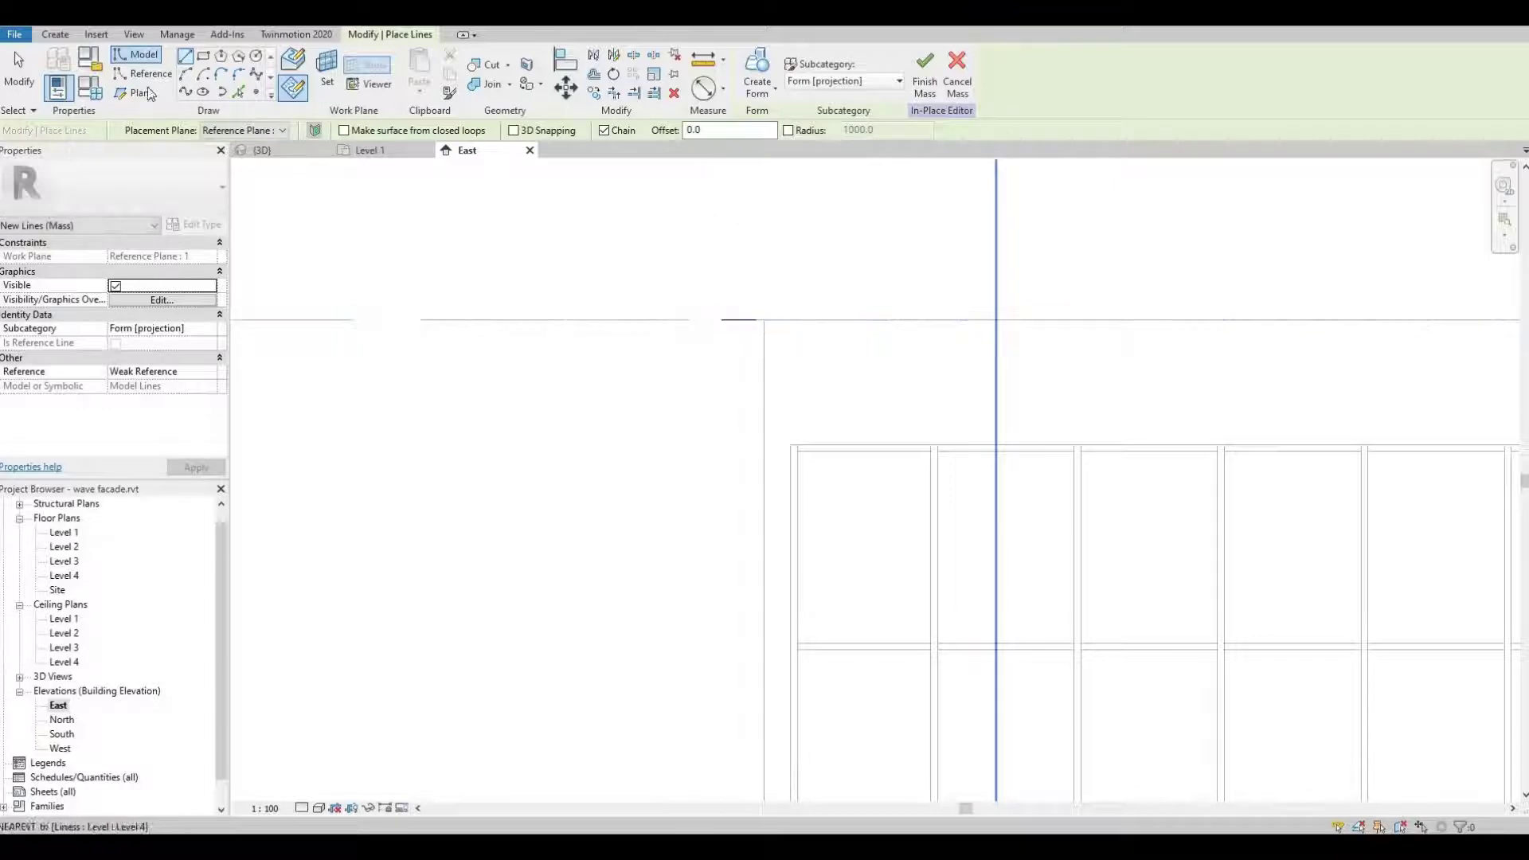
- Close the profile with a wavy spline from the outer end of the Level 4 line to the outer end of the Level 2 line
click(256, 77)
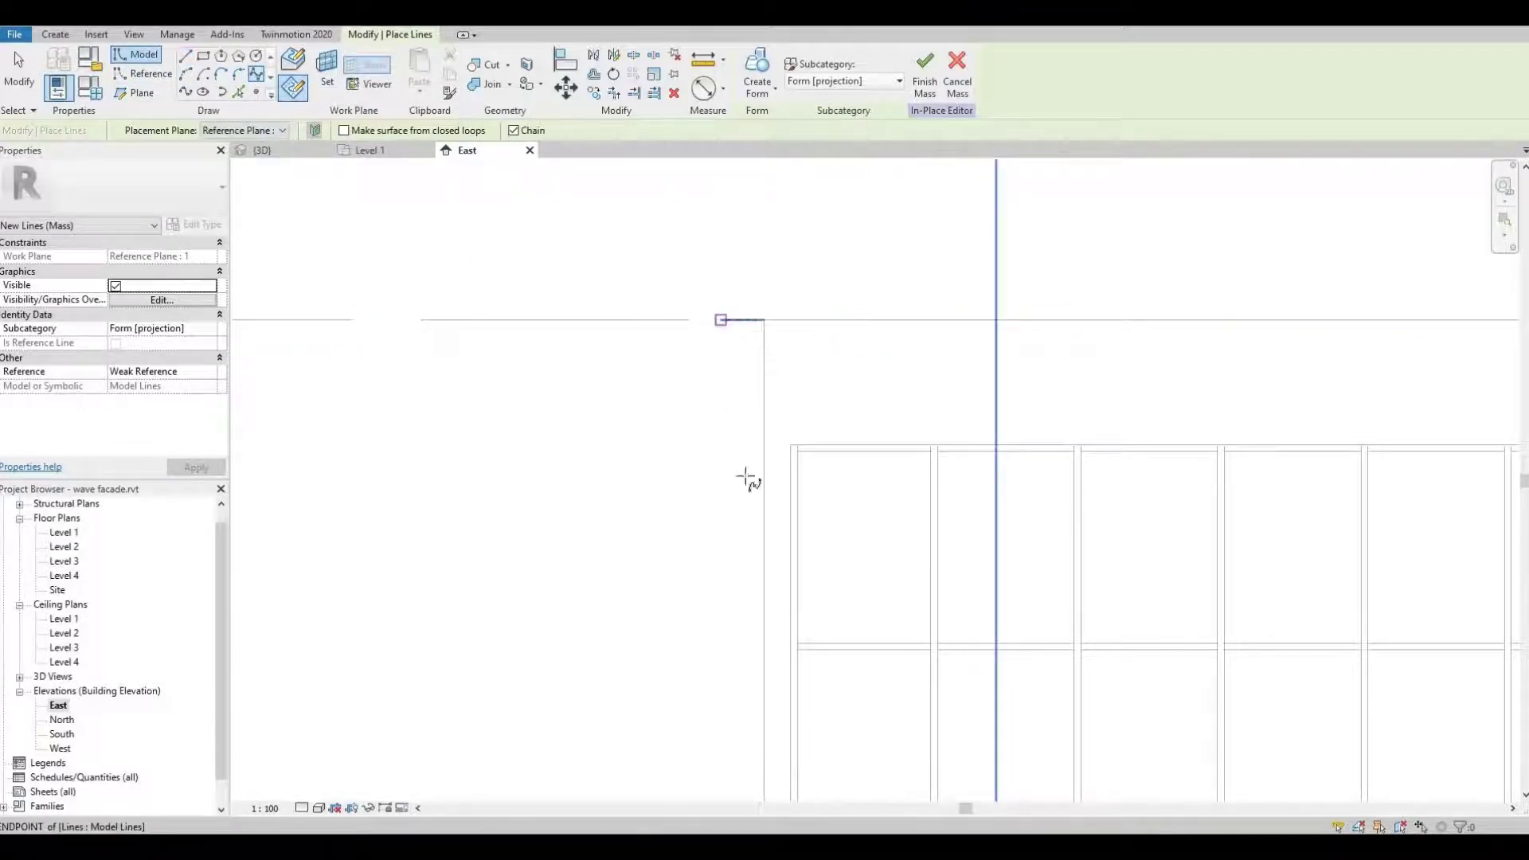
click(721, 320)
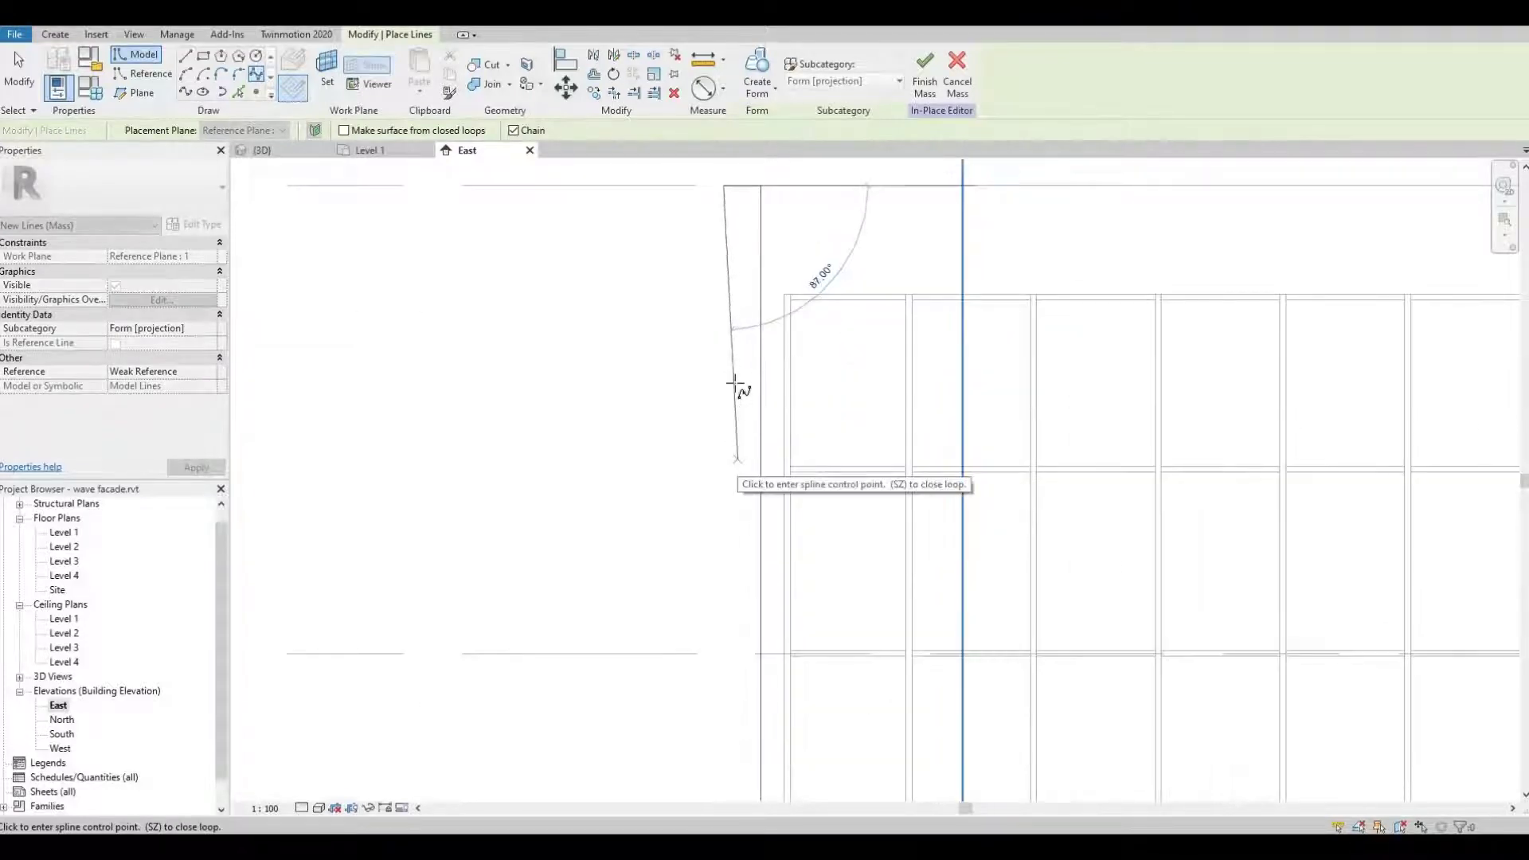
click(744, 368)
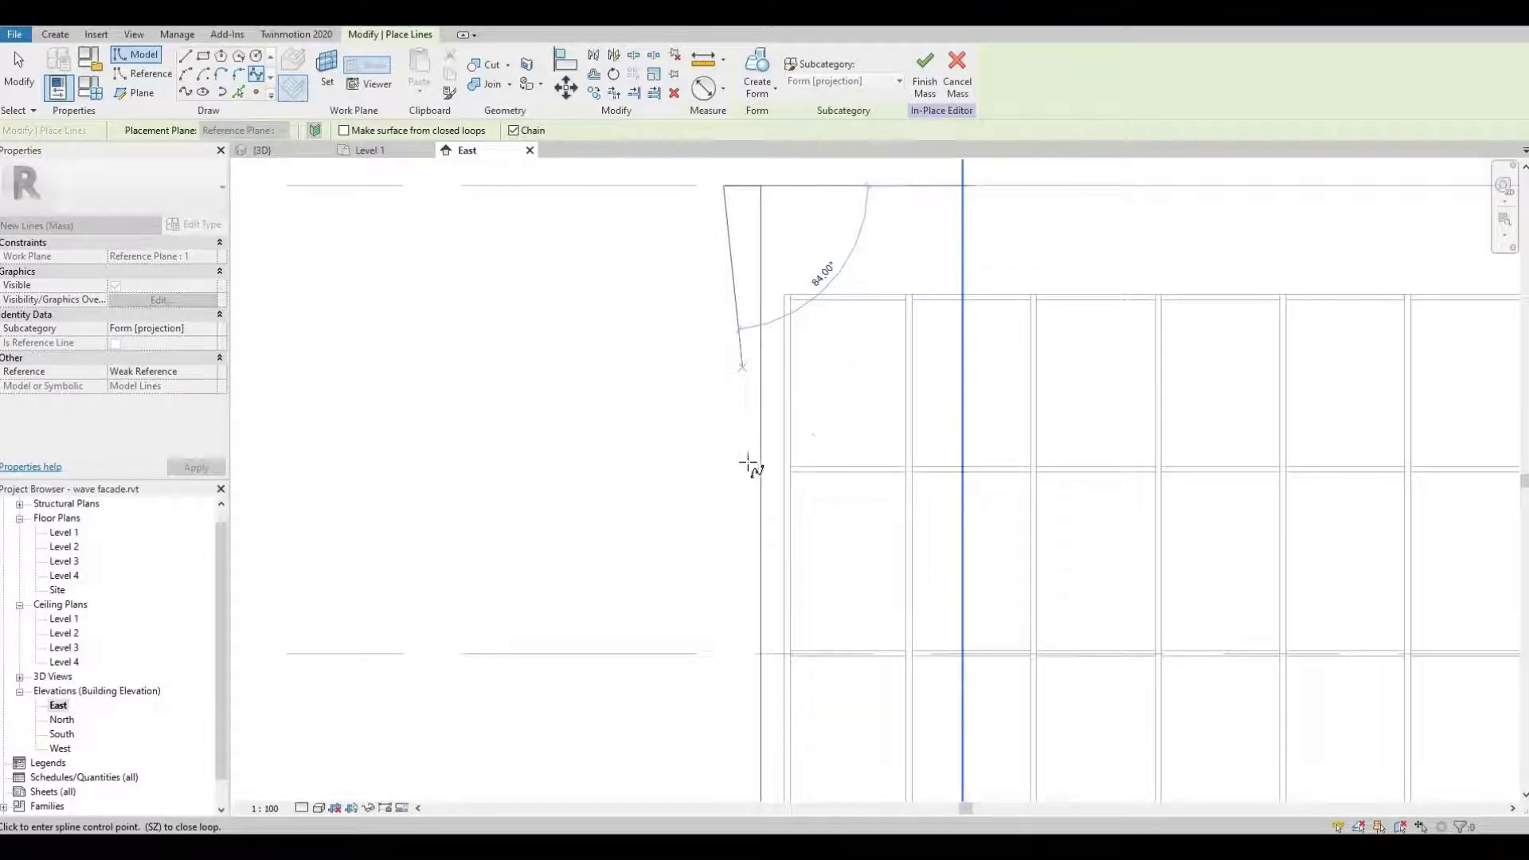
click(717, 561)
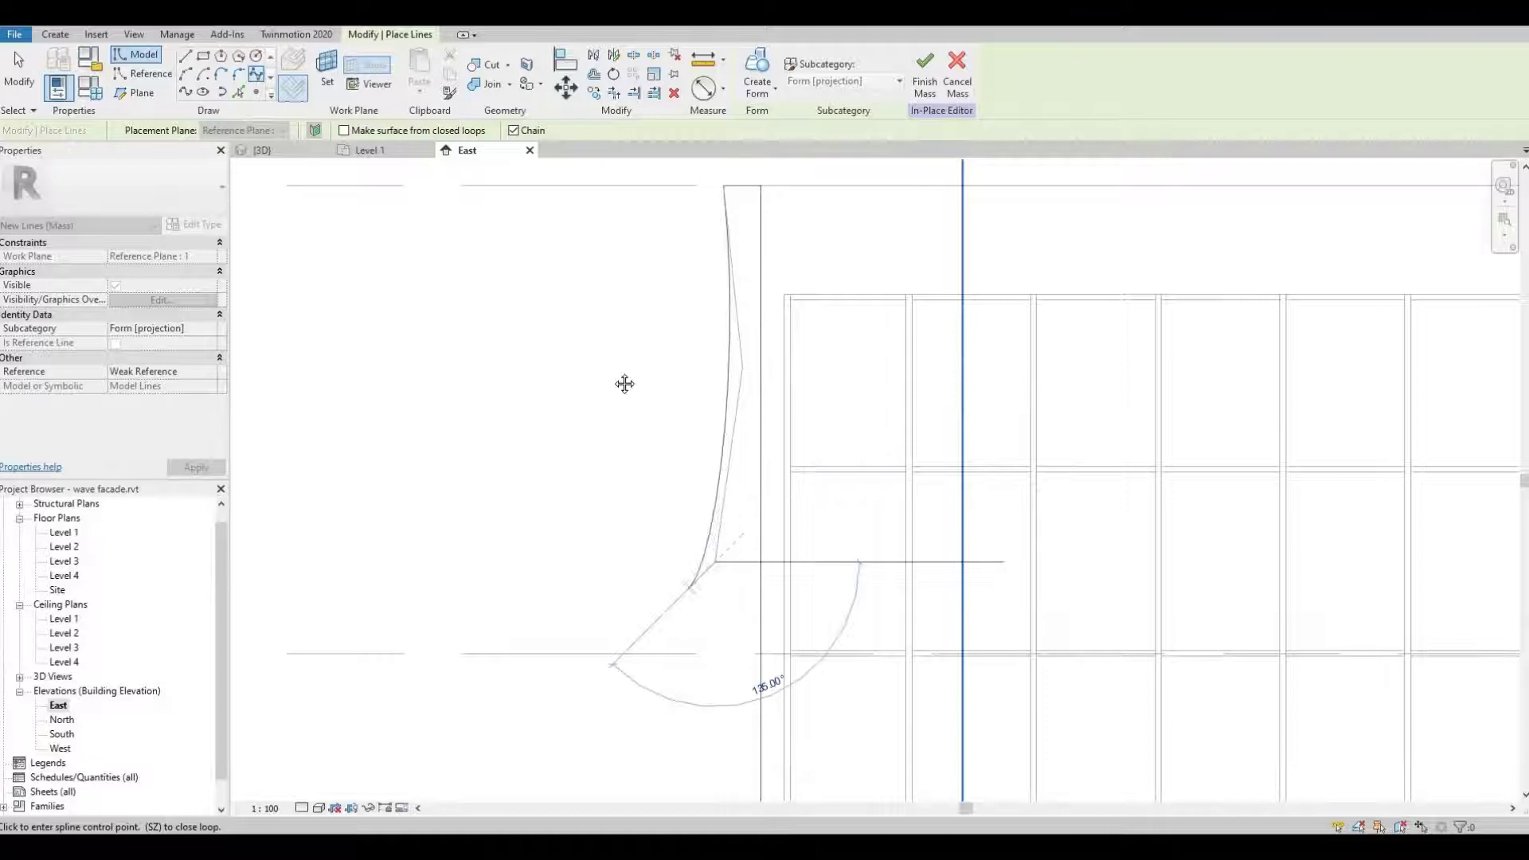
middle_drag(624, 384, 616, 357)
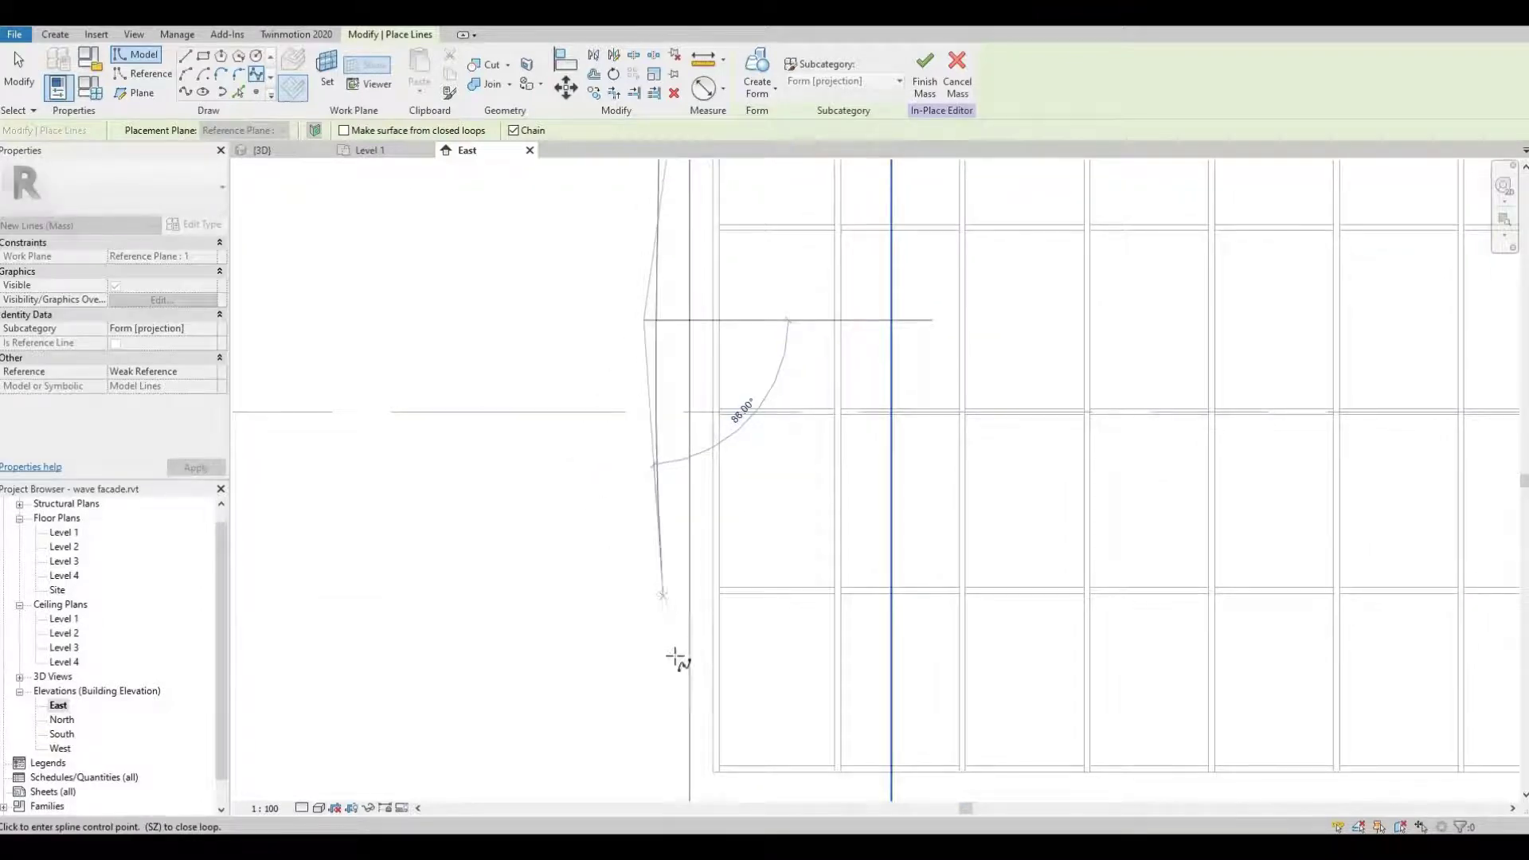
click(664, 595)
middle_drag(693, 533, 697, 346)
click(680, 575)
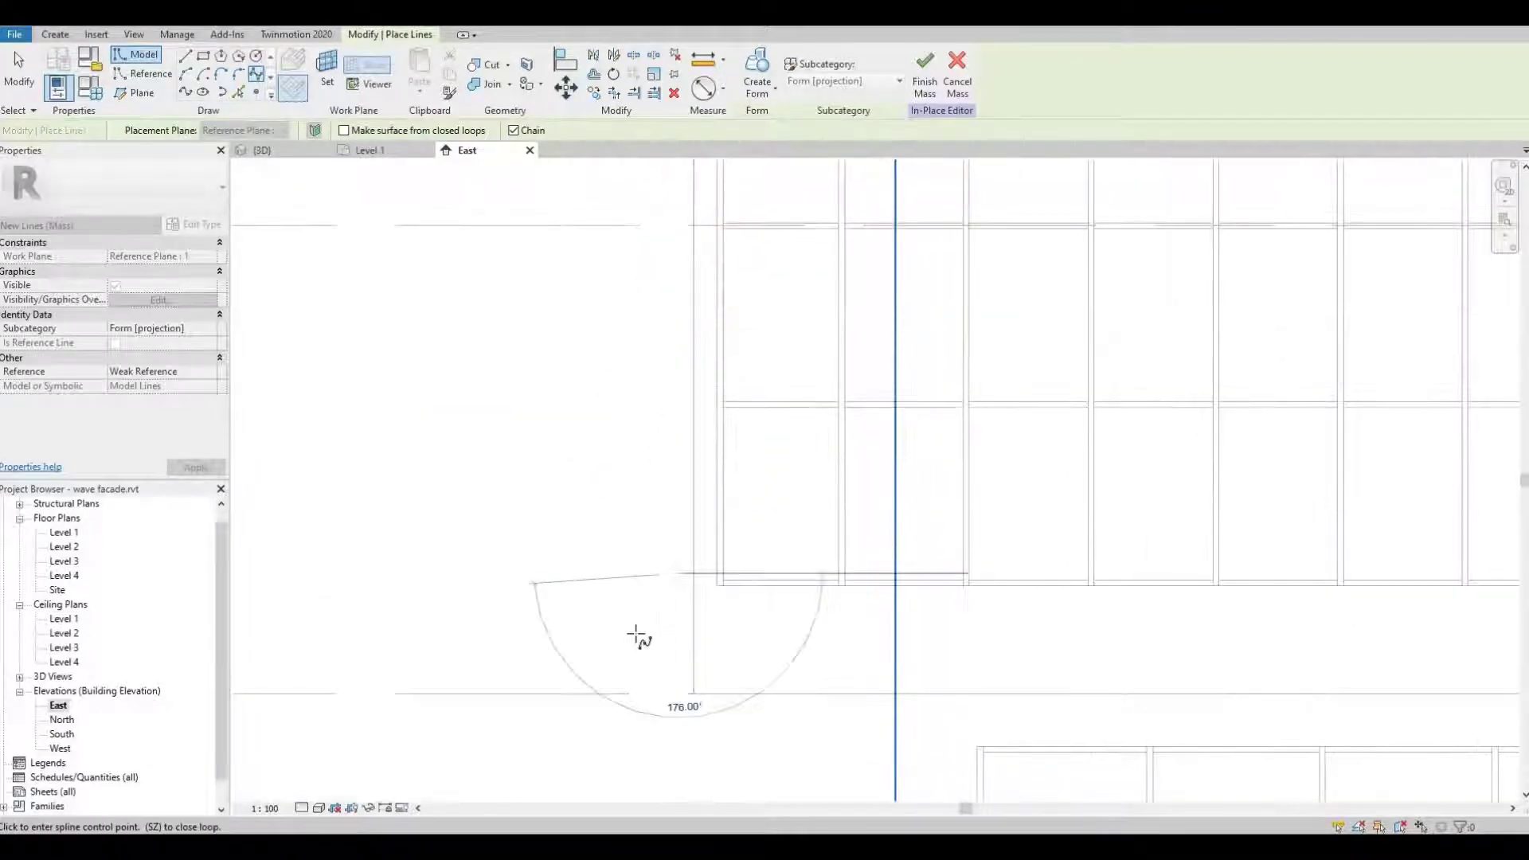
click(629, 668)
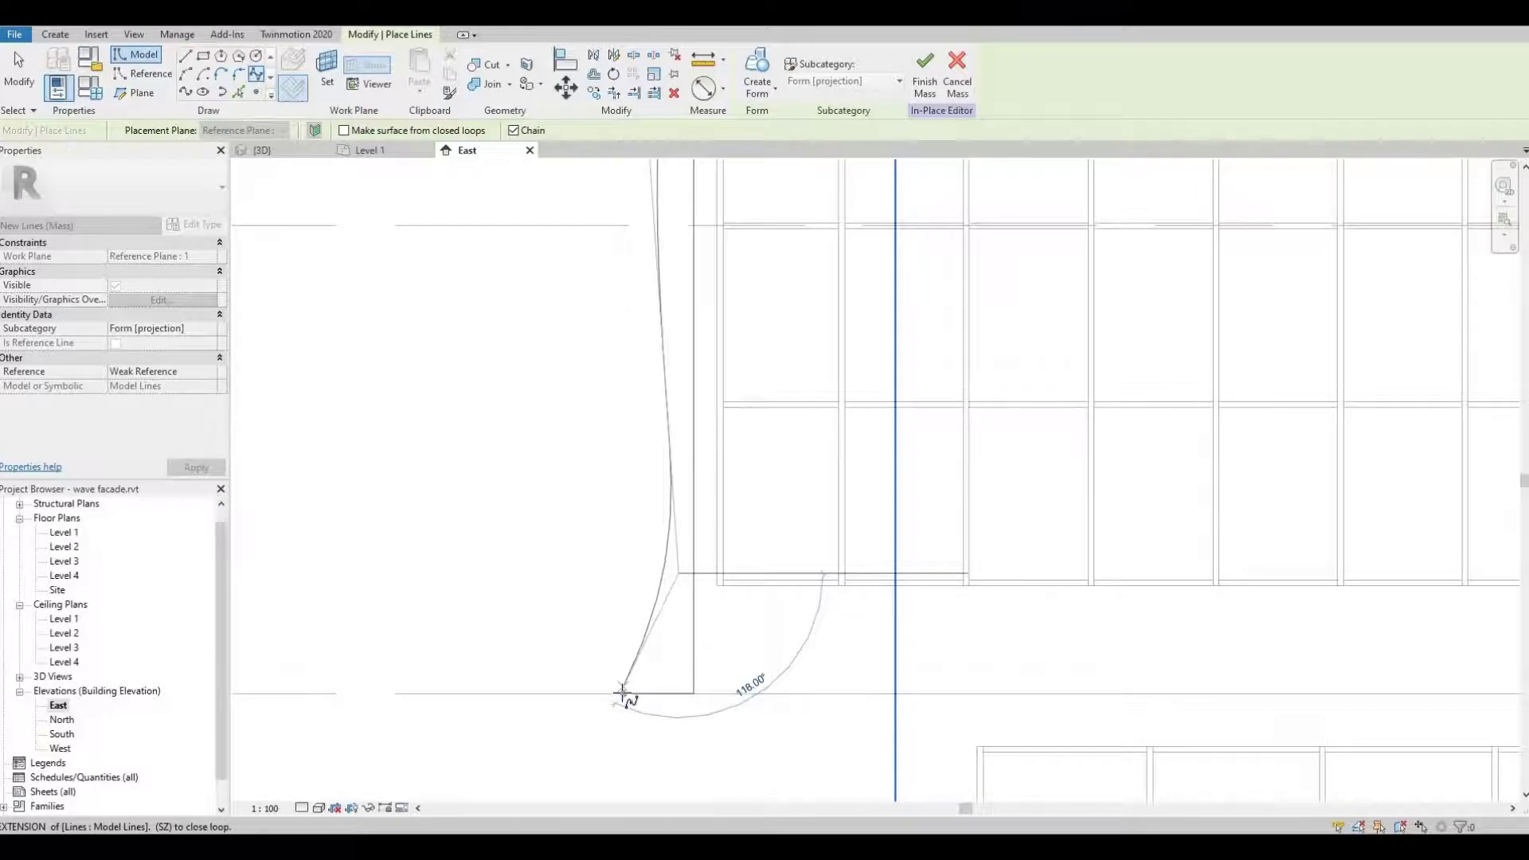
click(623, 694)
key(Escape)
key(Escape)
- Select the whole chain of profile lines and examine the spline's shape and control points
middle_drag(615, 373, 667, 547)
scroll(632, 435, down, 1)
key(Tab)
key(Tab)
key(Tab)
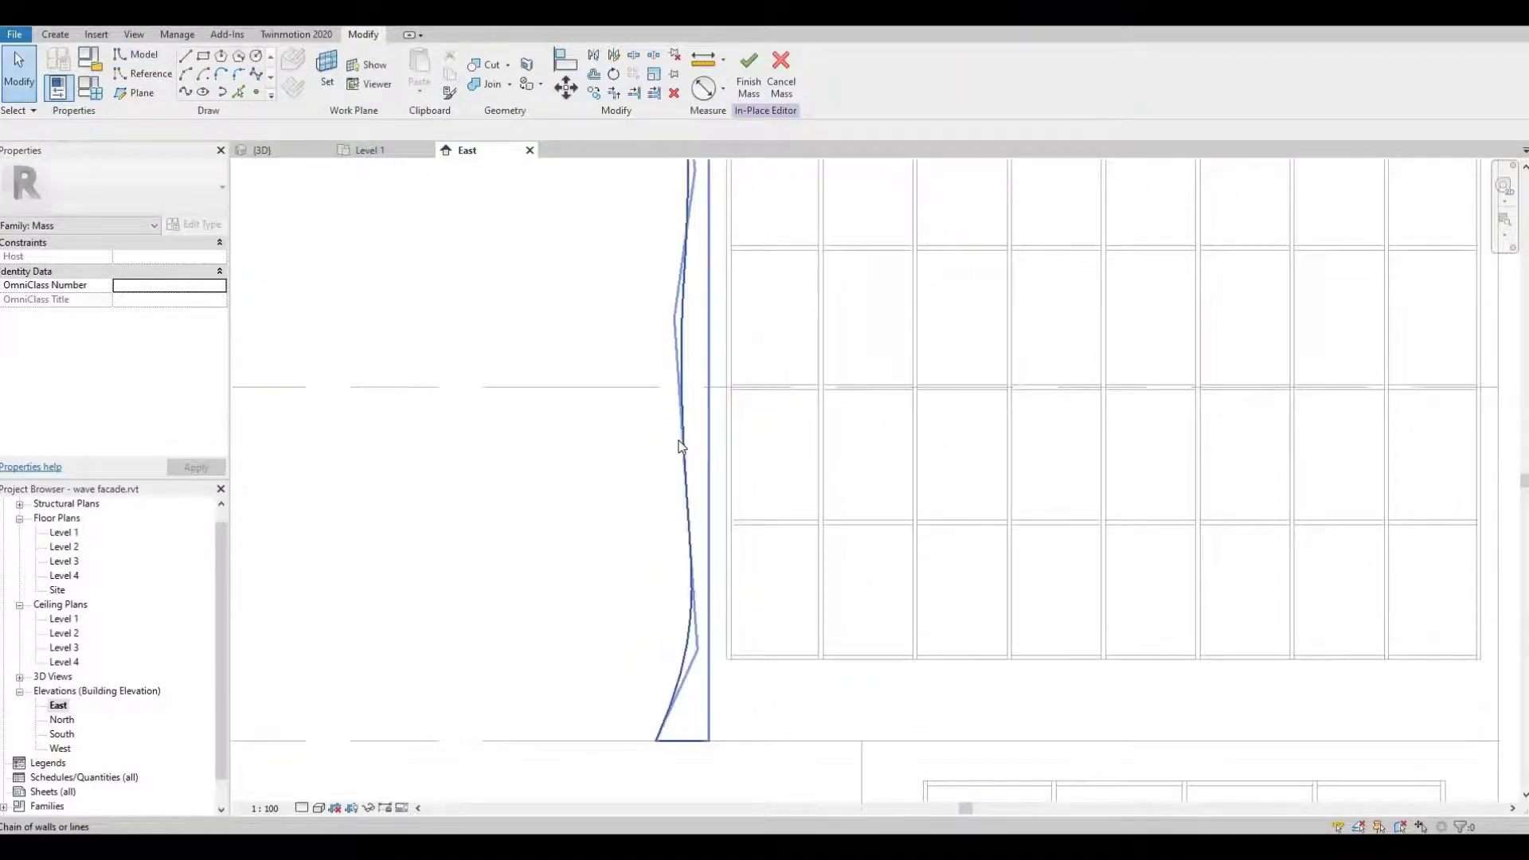
click(679, 441)
middle_drag(638, 384, 638, 489)
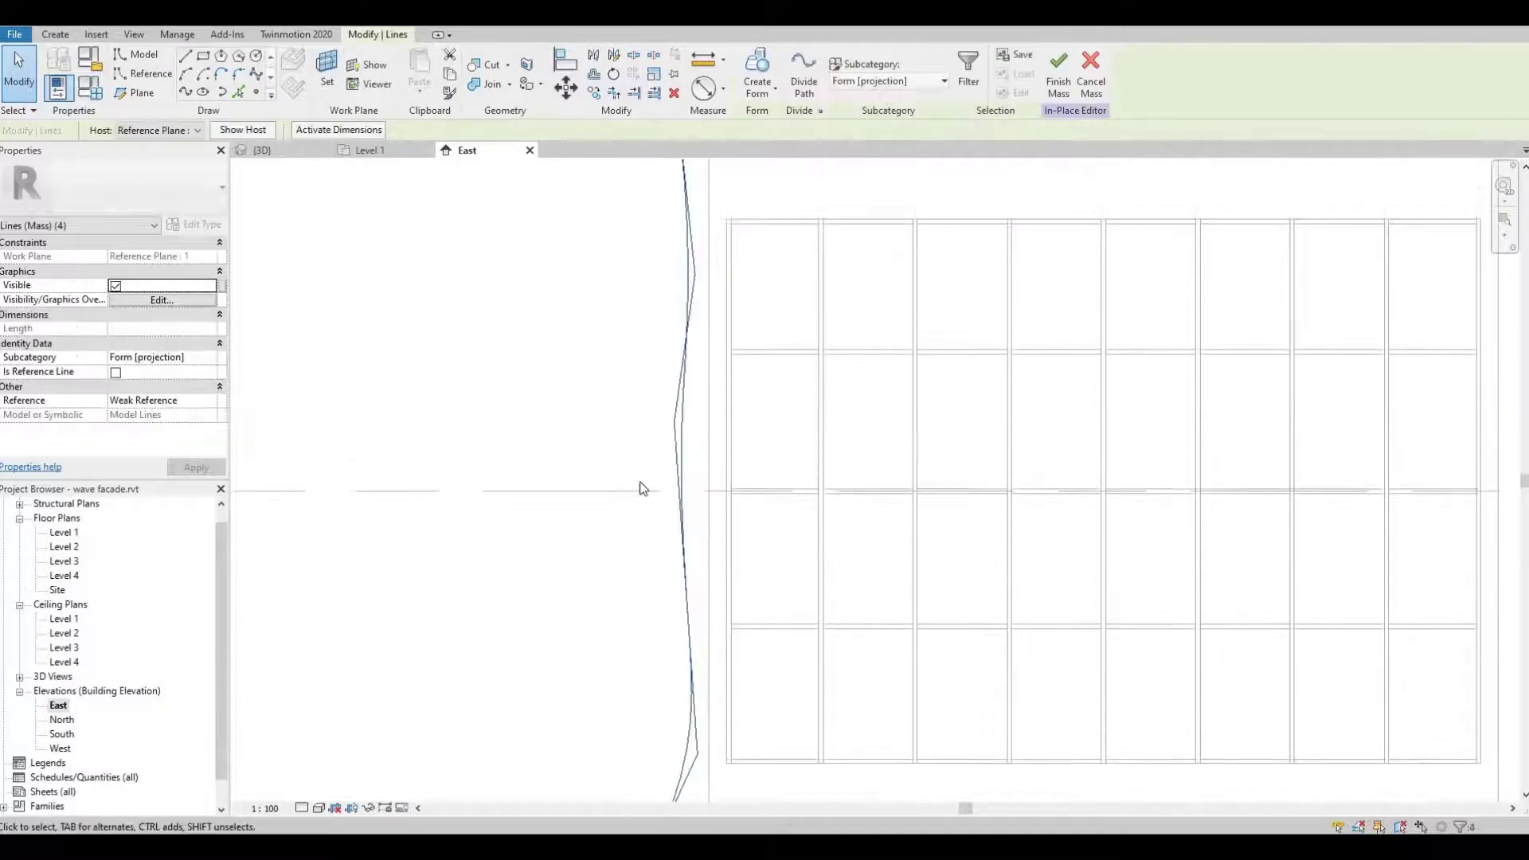
middle_drag(679, 282, 699, 382)
scroll(717, 380, up, 3)
key(Escape)
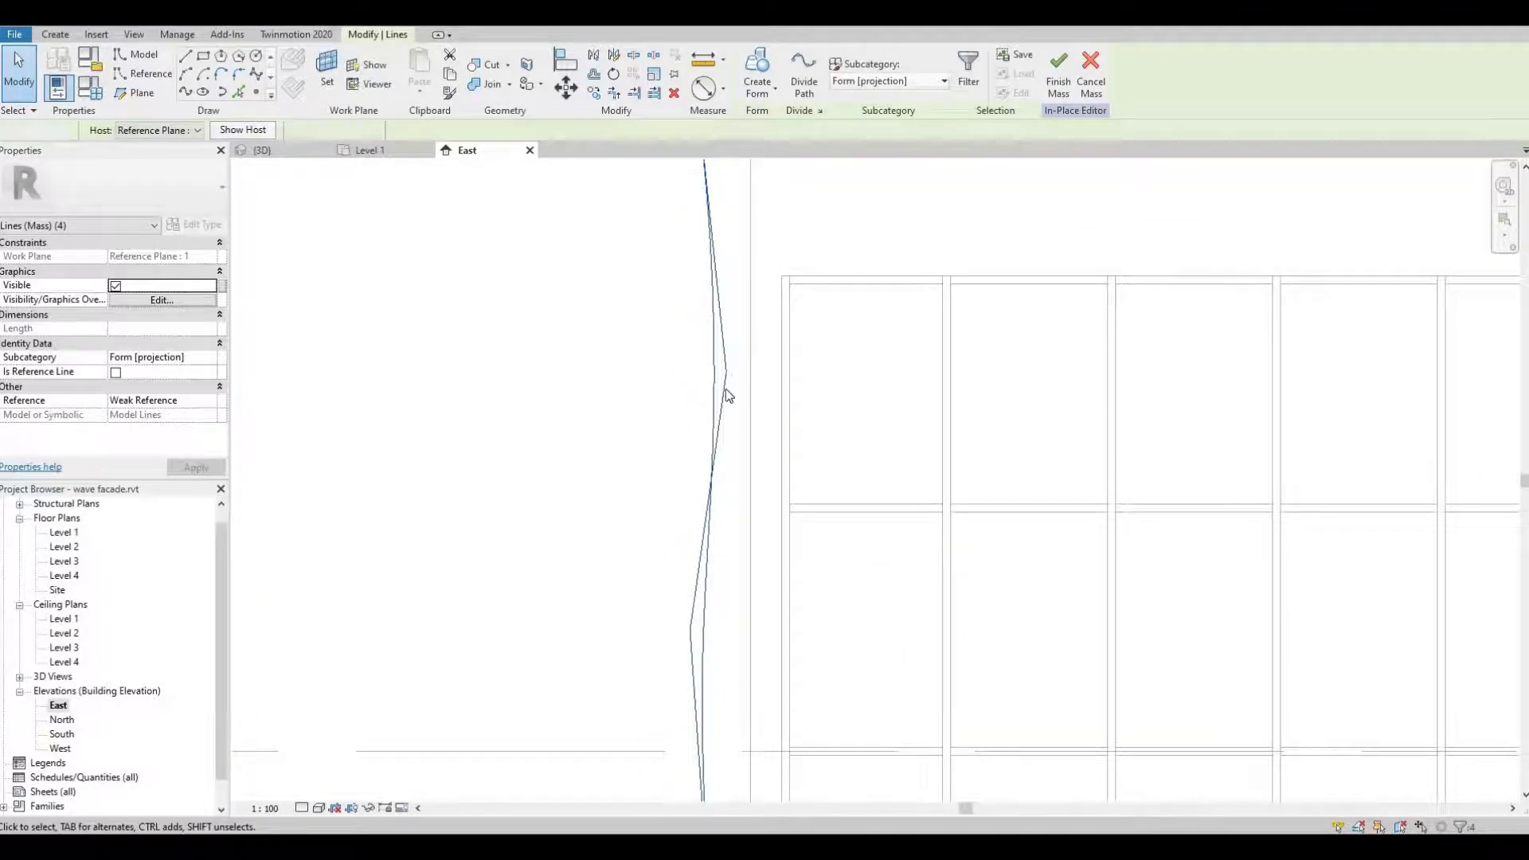
- Reshape the upper part of the first profile's spline by moving one control point toward the wall and the next one outward
key(Tab)
click(711, 381)
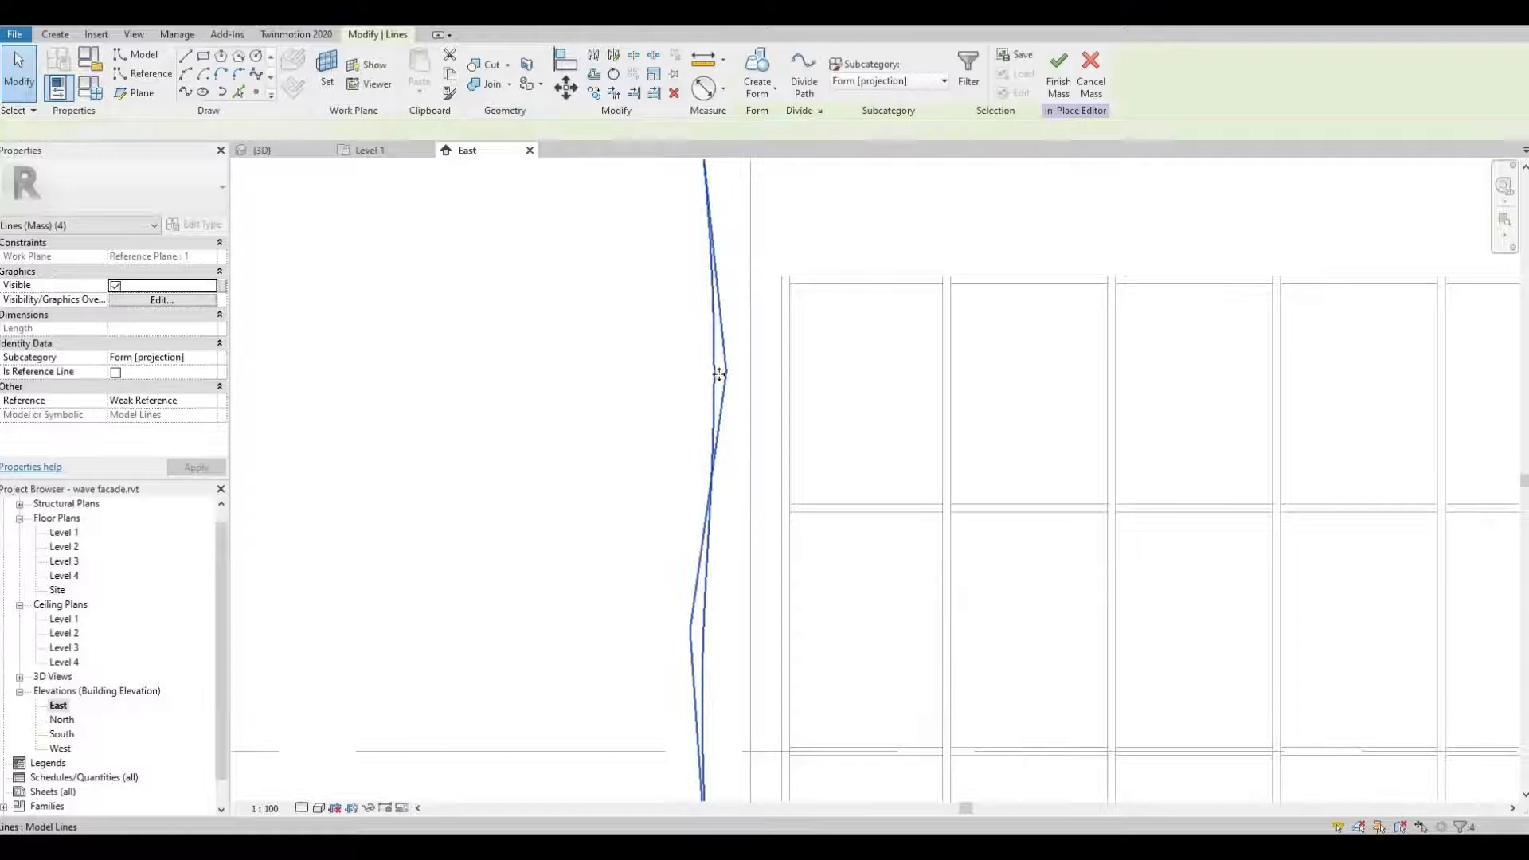
click(719, 375)
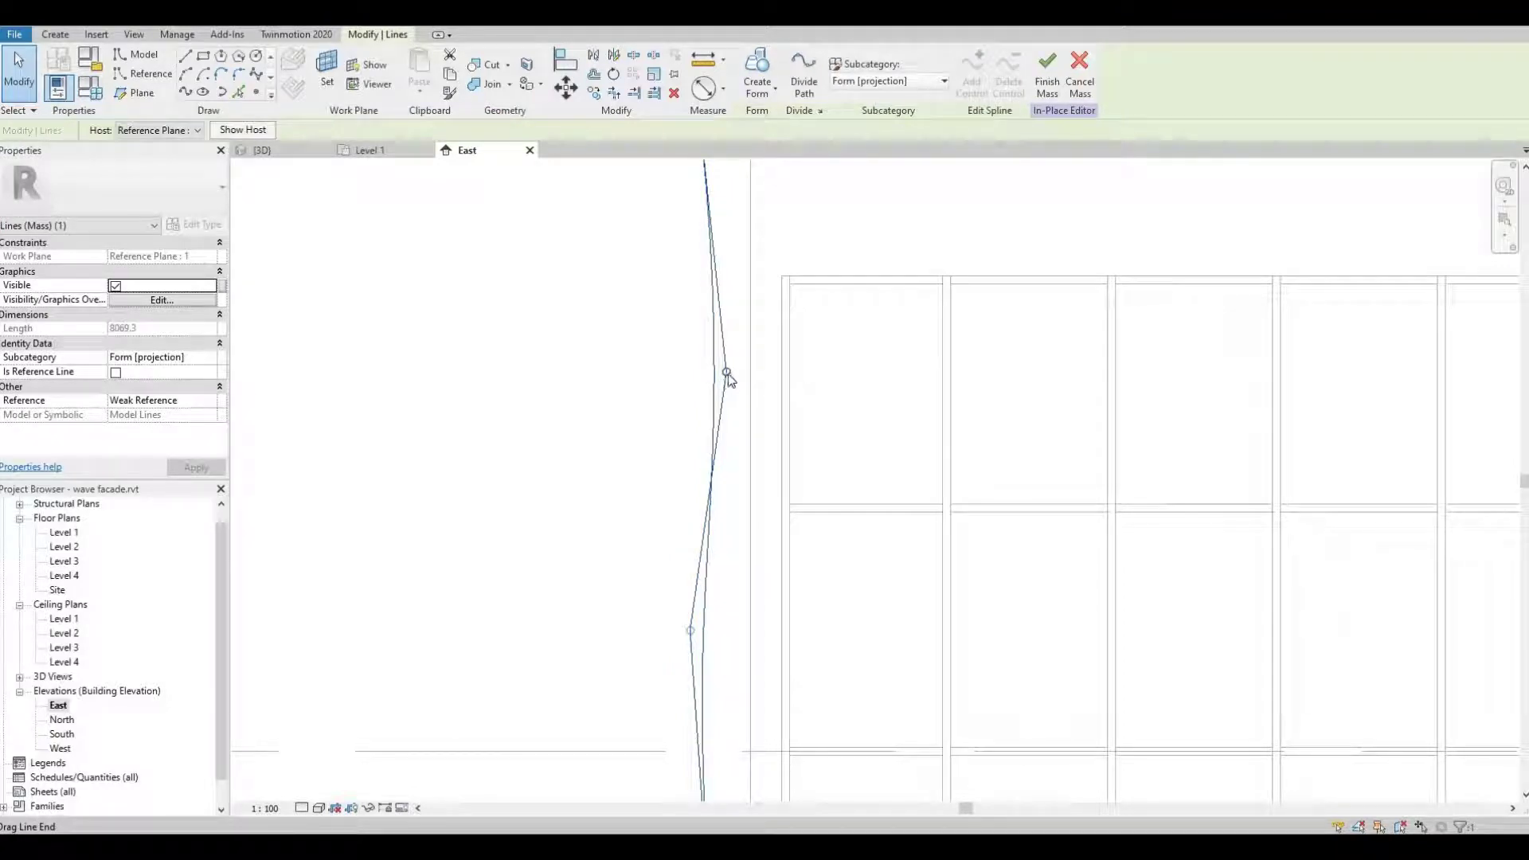
drag(728, 372, 739, 373)
drag(689, 630, 658, 625)
- Deepen the first profile's outward bulge by moving the spline control point below Level 3 farther away from the wall
middle_drag(669, 685, 670, 612)
scroll(671, 611, up, 1)
scroll(673, 620, down, 2)
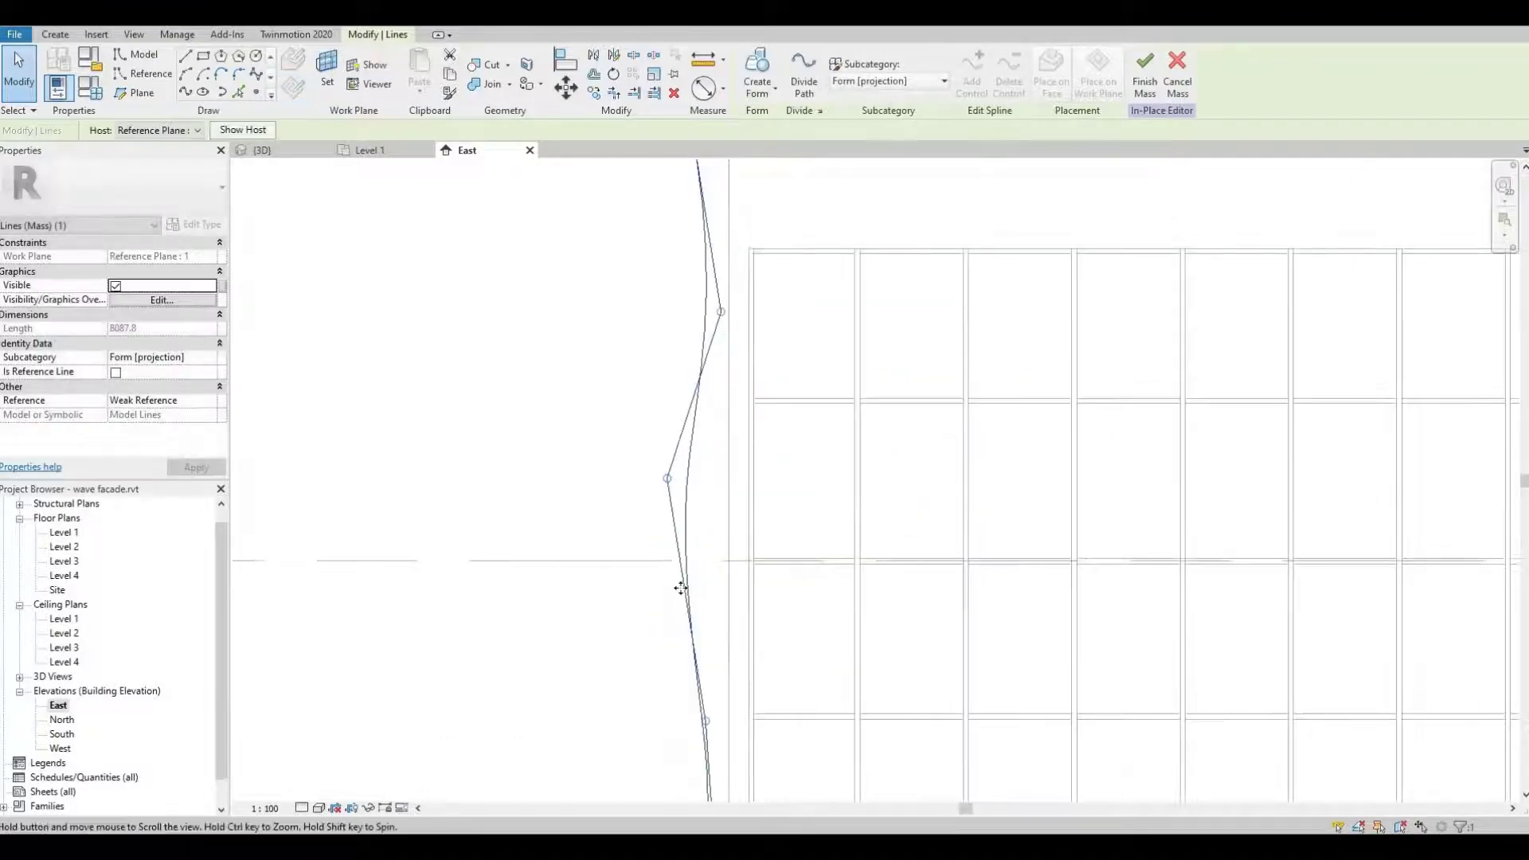
mouse_move(708, 562)
mouse_down()
mouse_move(688, 555)
mouse_move(674, 596)
mouse_move(678, 558)
mouse_up()
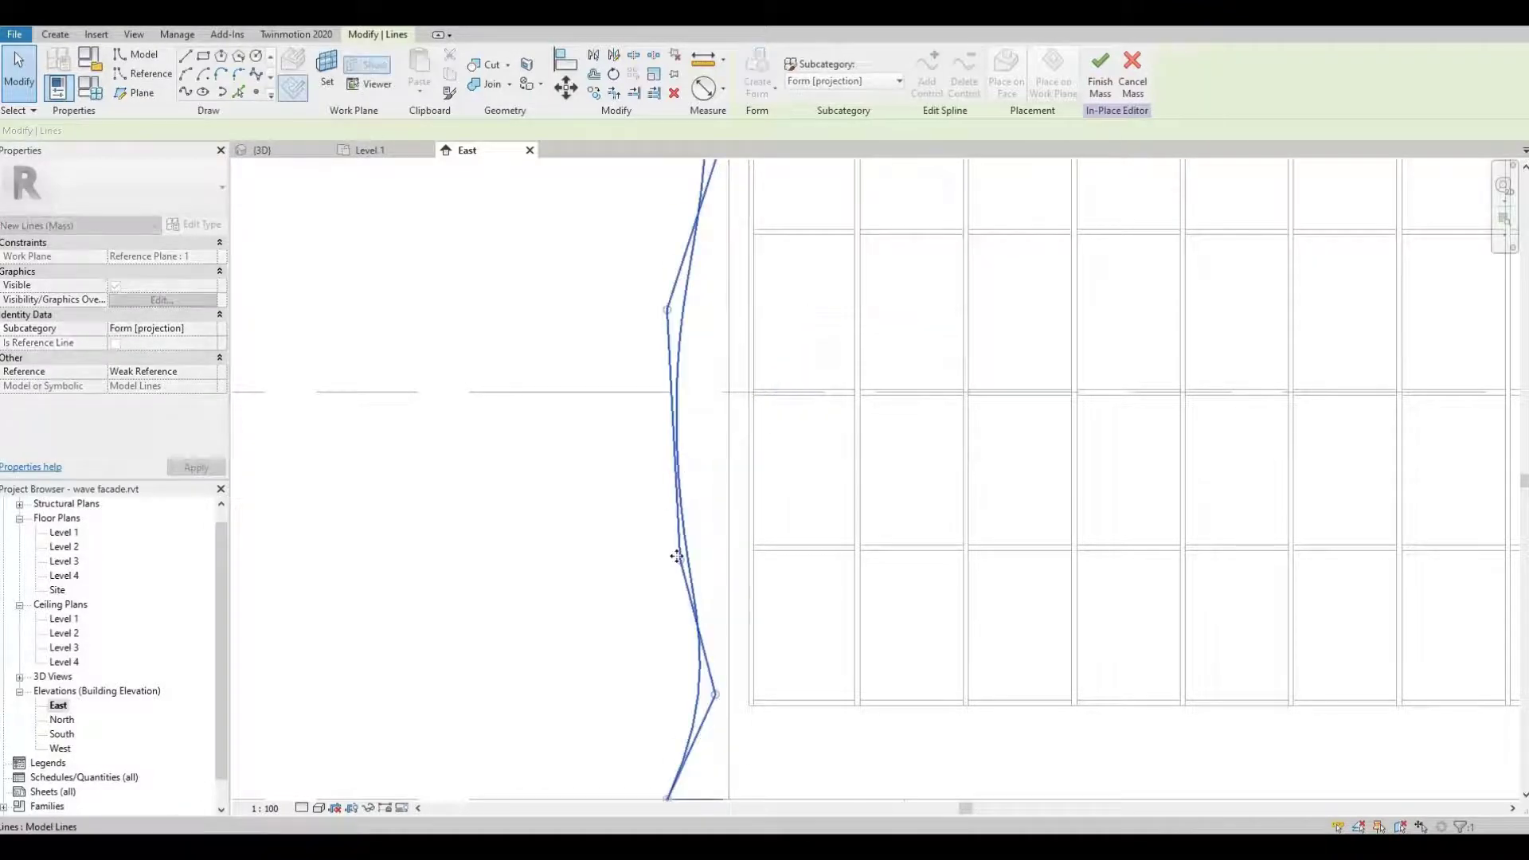
middle_drag(680, 763, 689, 635)
scroll(697, 478, down, 3)
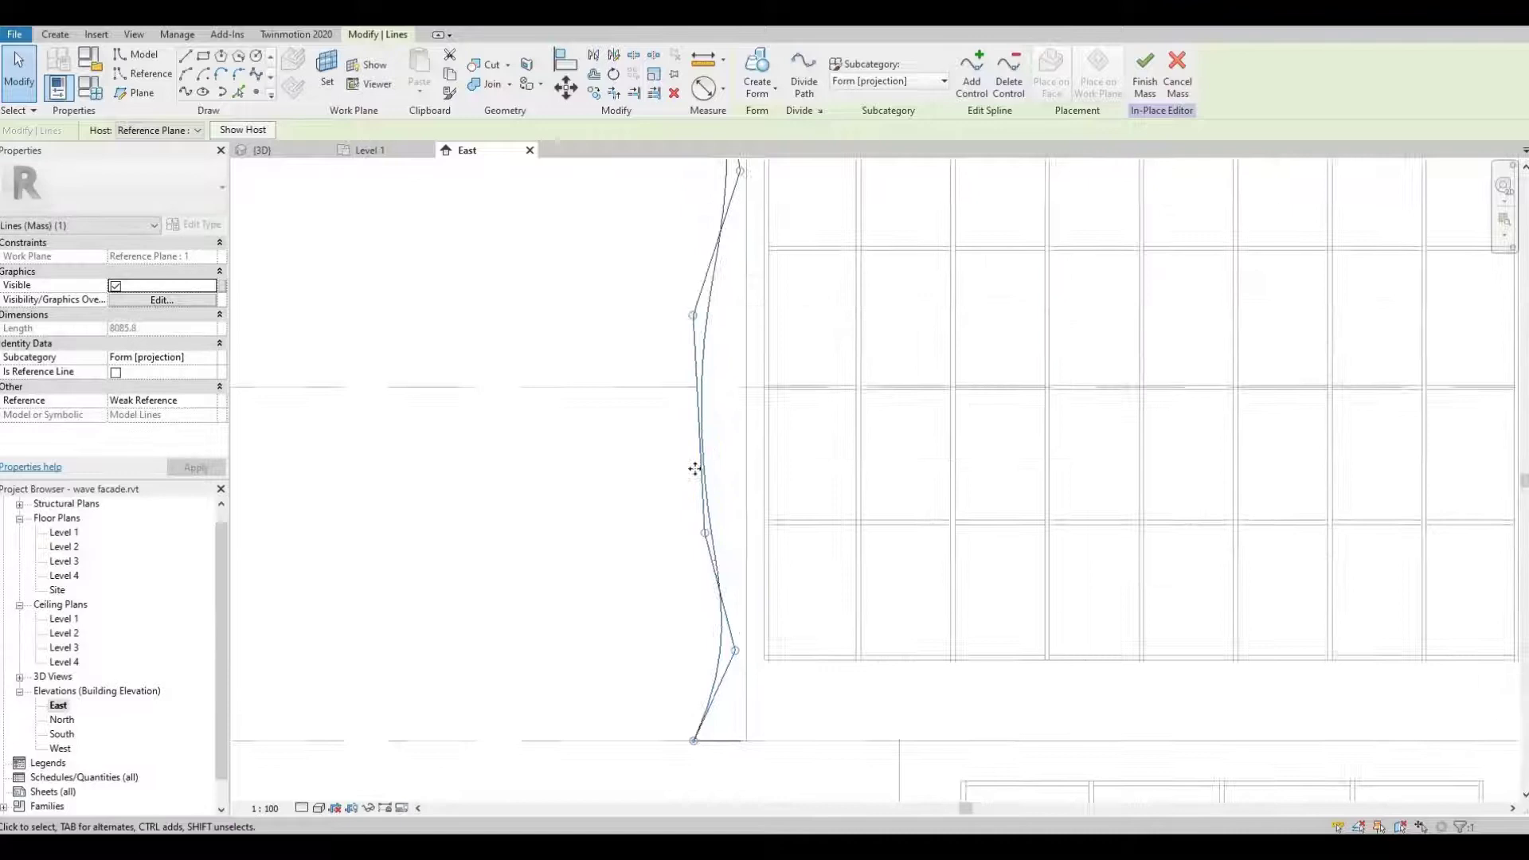
scroll(696, 446, down, 1)
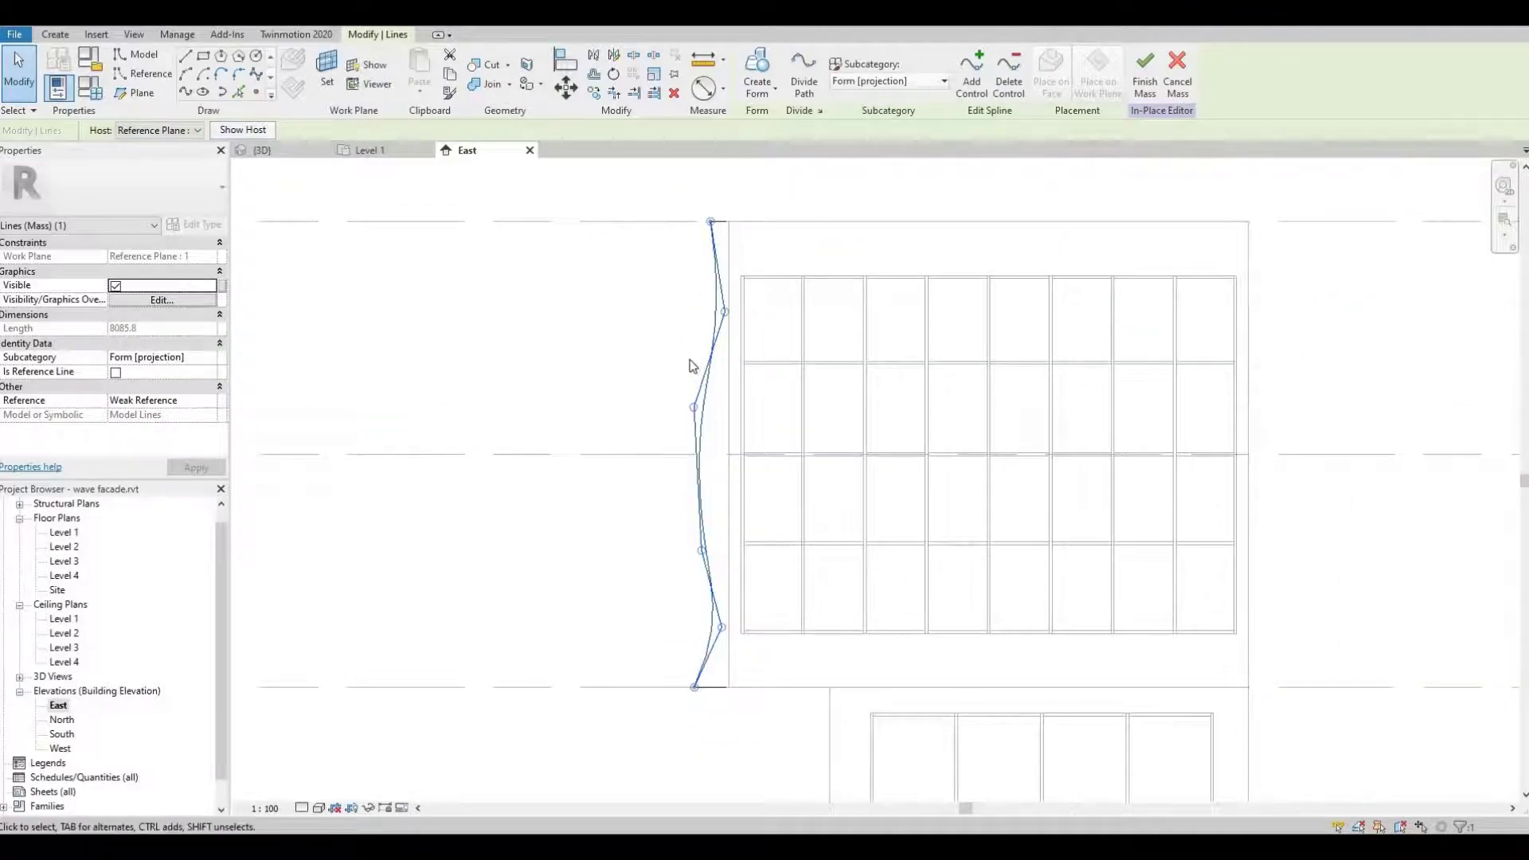
click(677, 322)
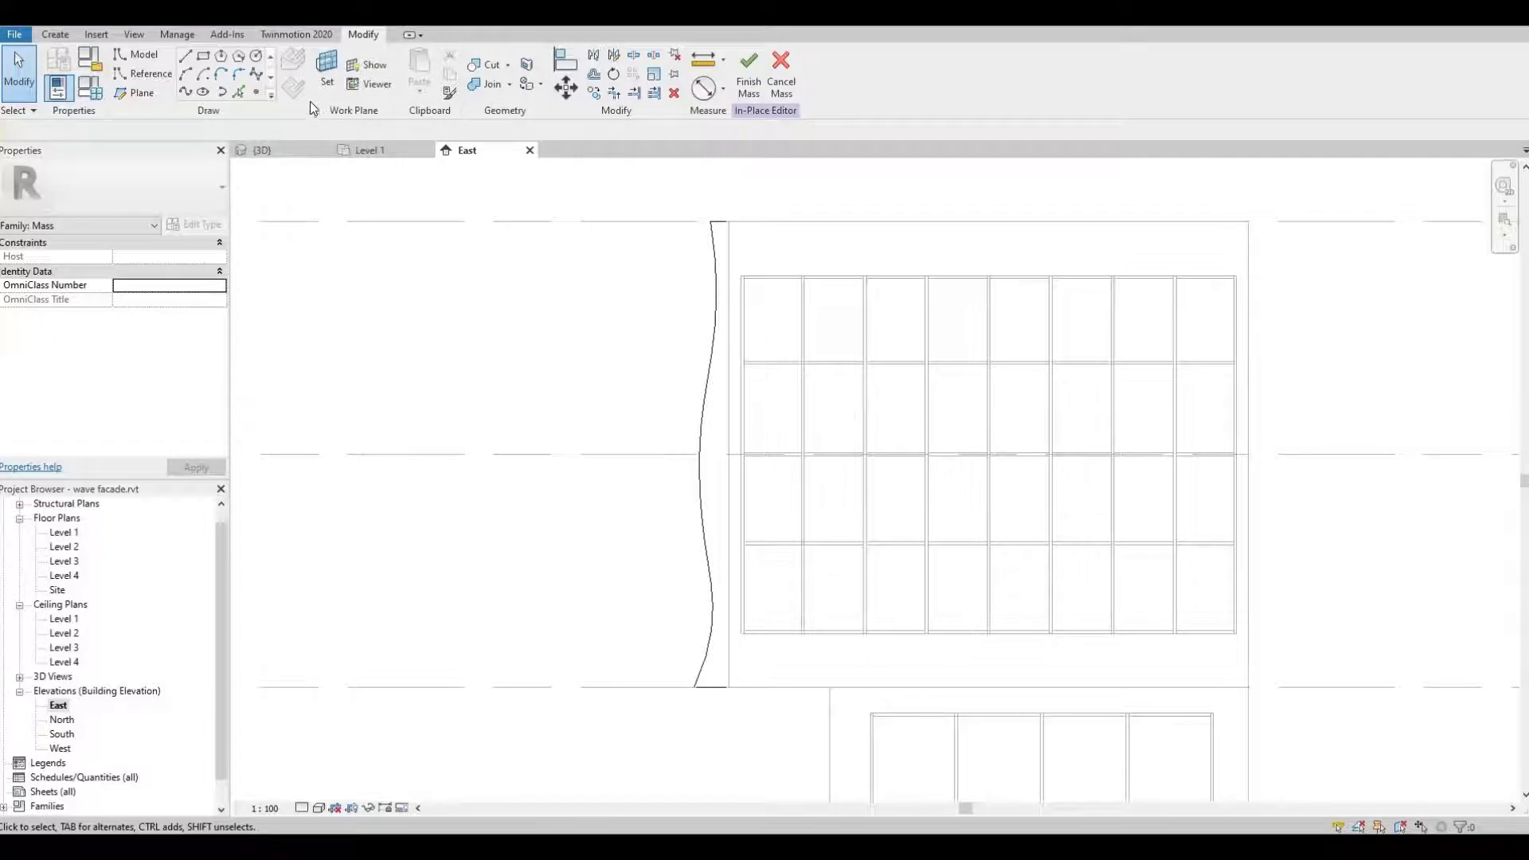
- On Reference Plane : 2, draw a horizontal line about 480 mm long on Level 4, ending at the wall's outer corner
click(187, 58)
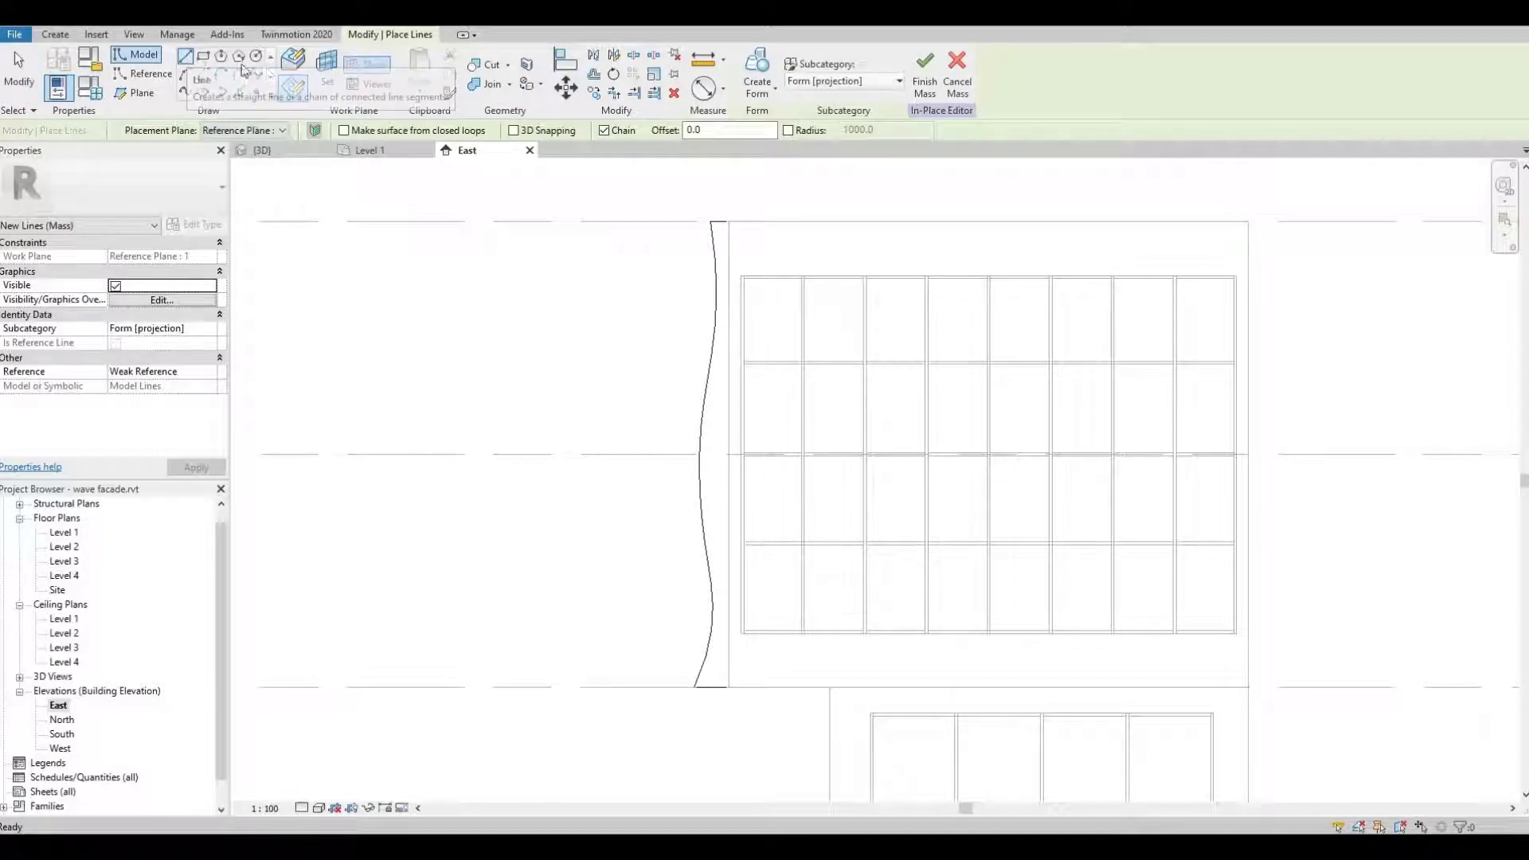
click(284, 130)
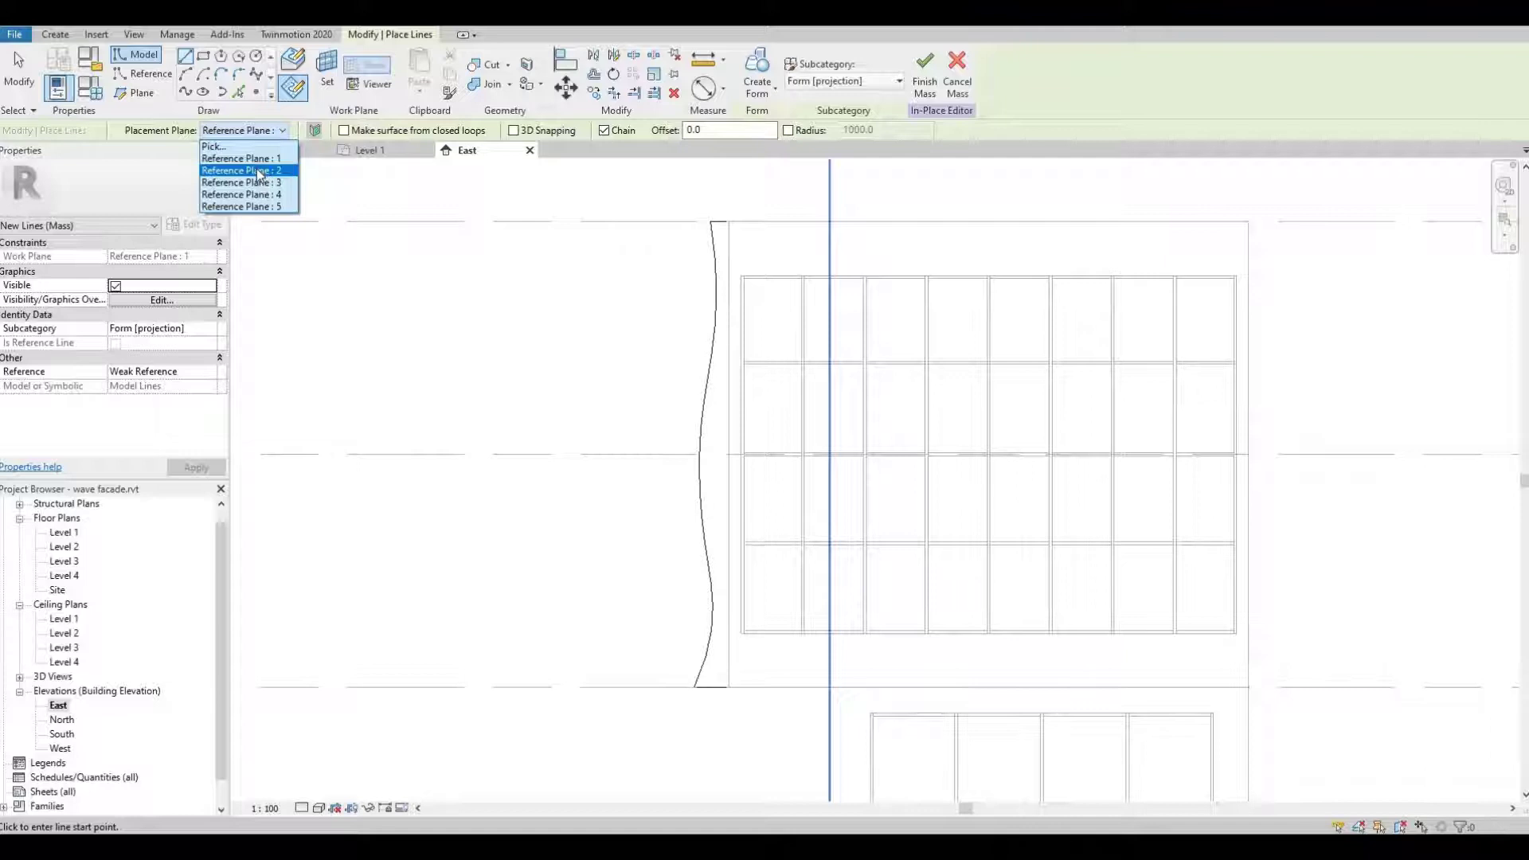
click(256, 170)
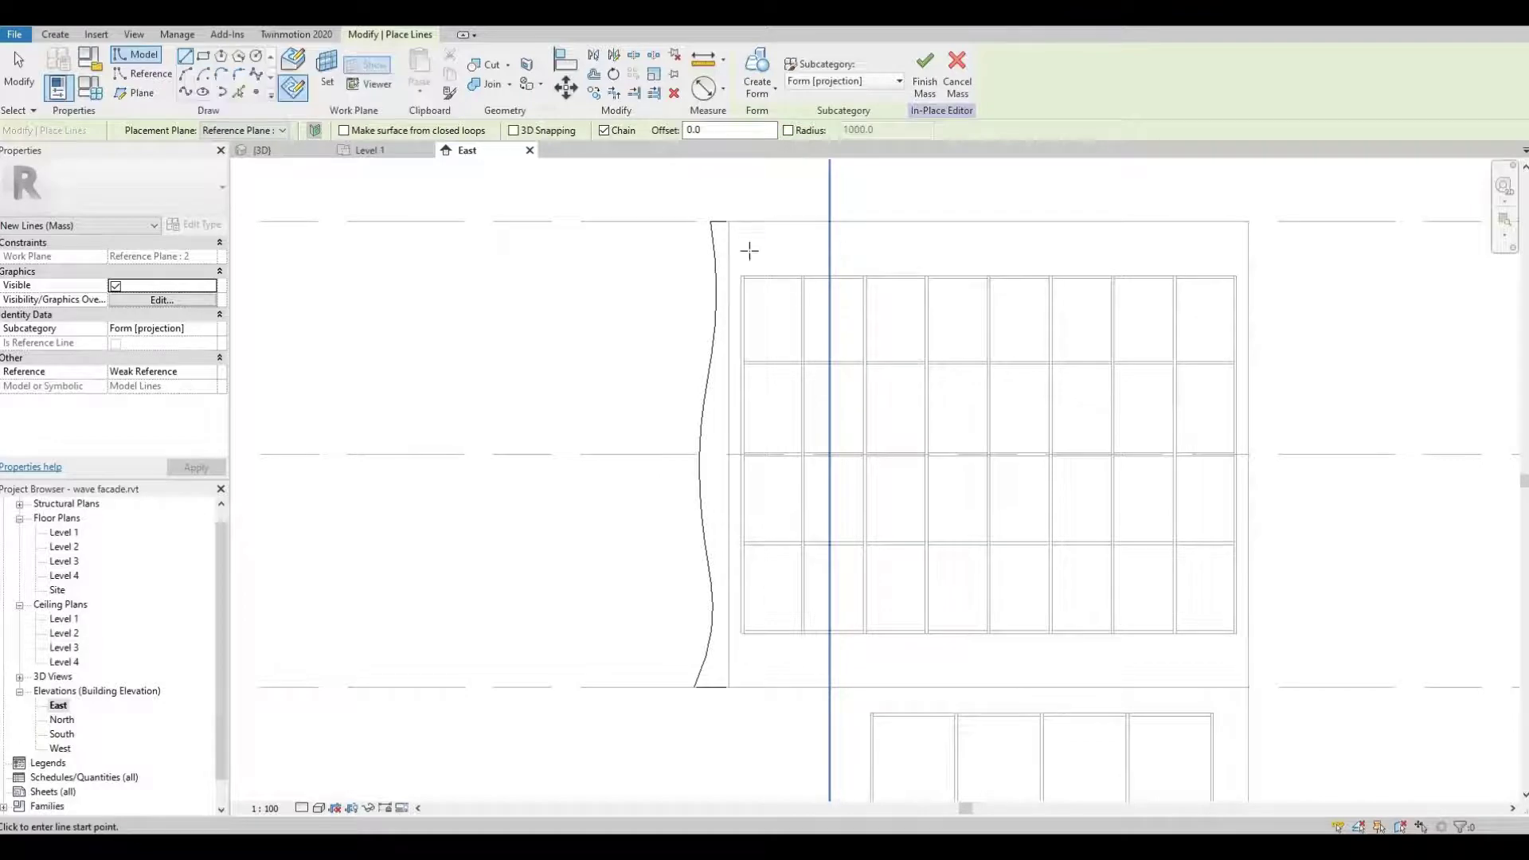
scroll(730, 246, up, 4)
scroll(651, 261, up, 1)
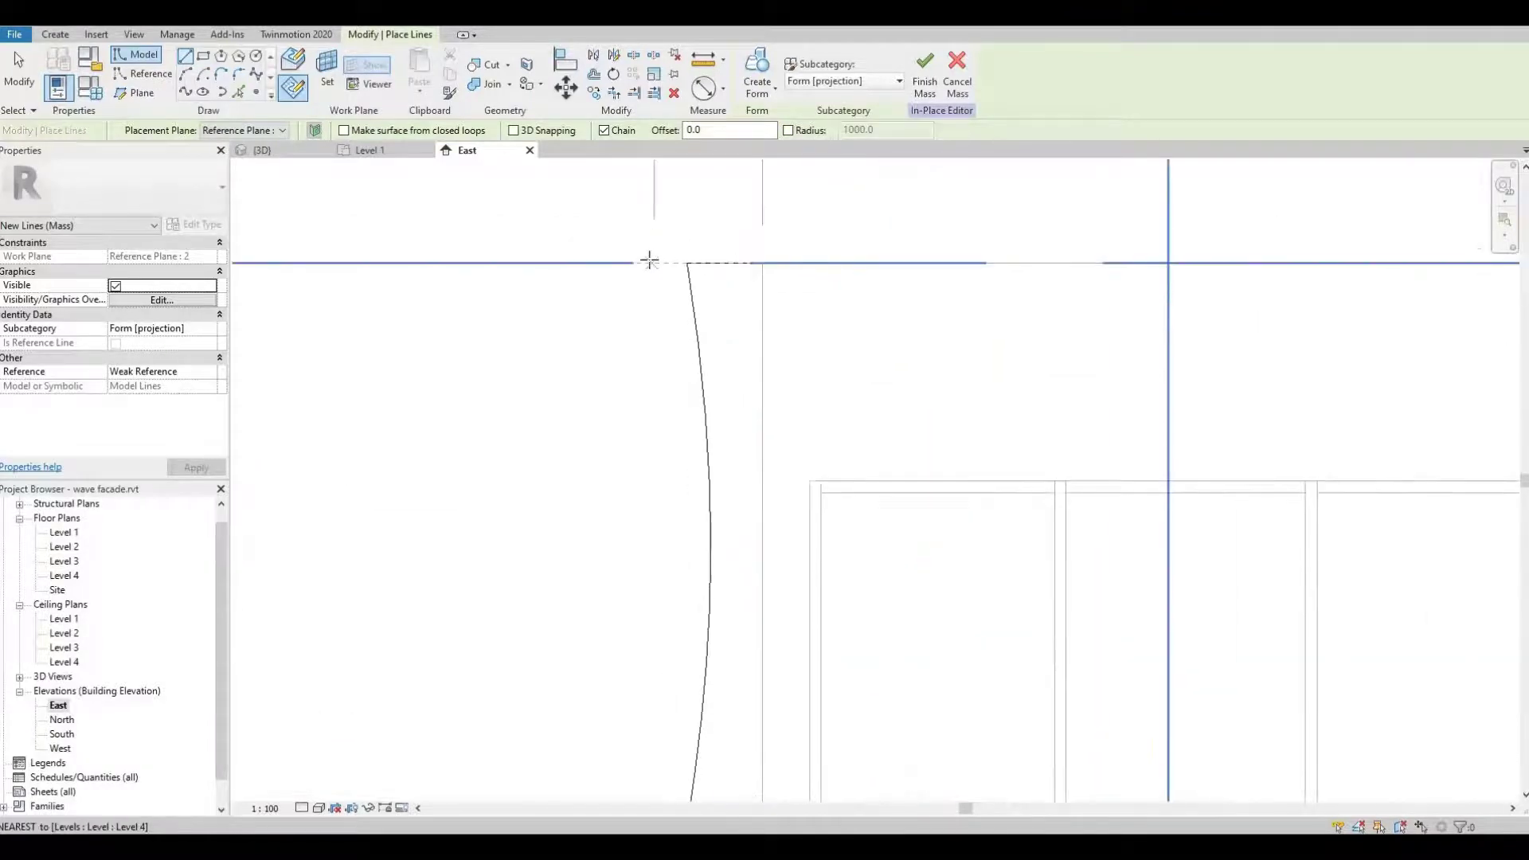
click(763, 263)
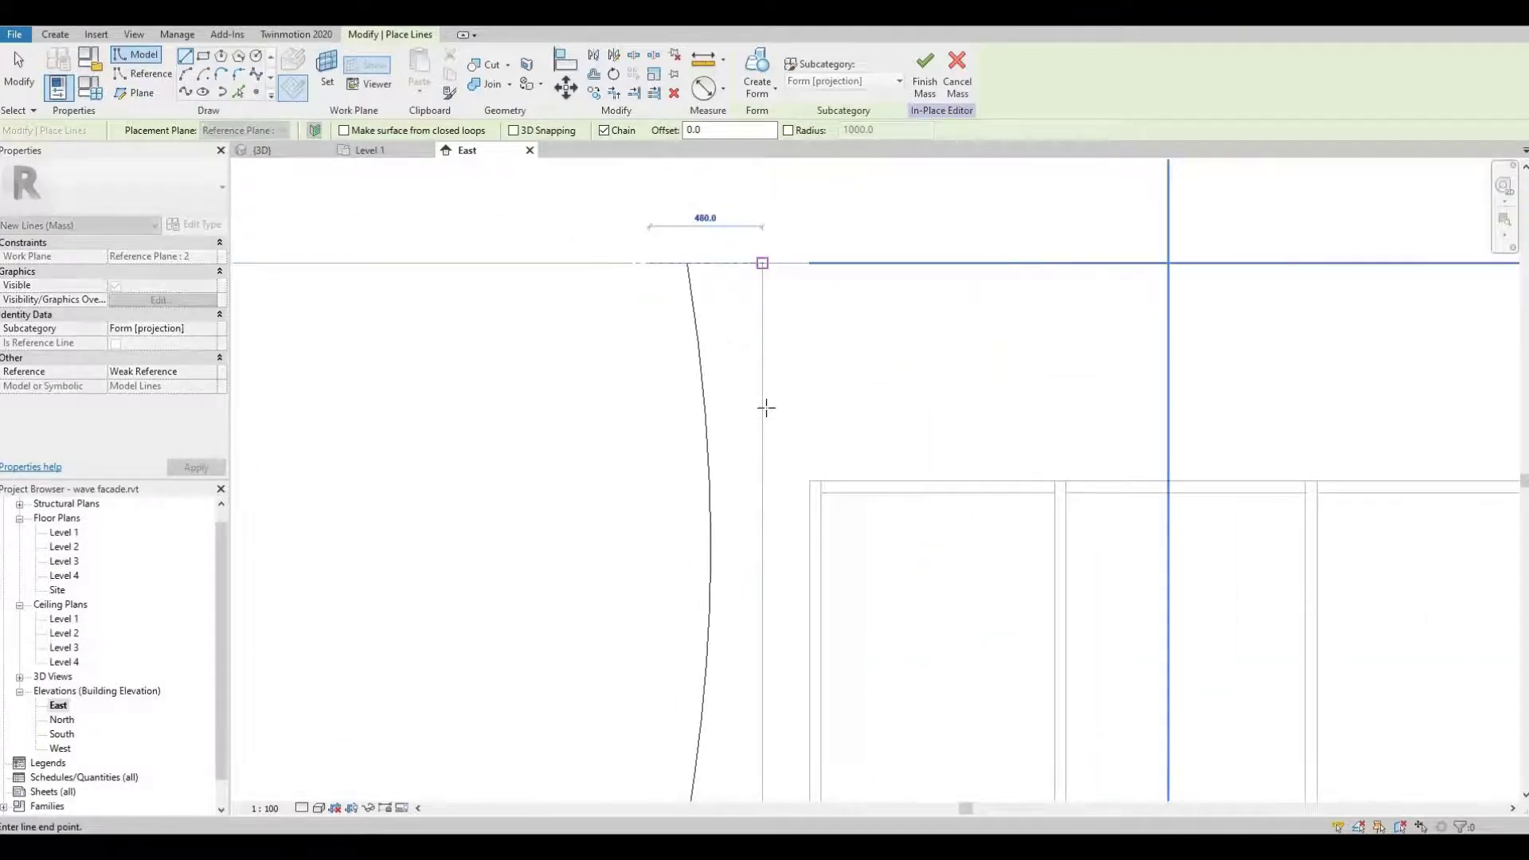
- Continue the chain down the wall's outer face to Level 2, and about 340 mm outward along Level 2
scroll(765, 411, down, 3)
scroll(763, 710, up, 1)
middle_drag(763, 710, 754, 533)
scroll(753, 742, down, 3)
middle_drag(753, 742, 727, 209)
scroll(750, 390, down, 2)
scroll(761, 510, up, 4)
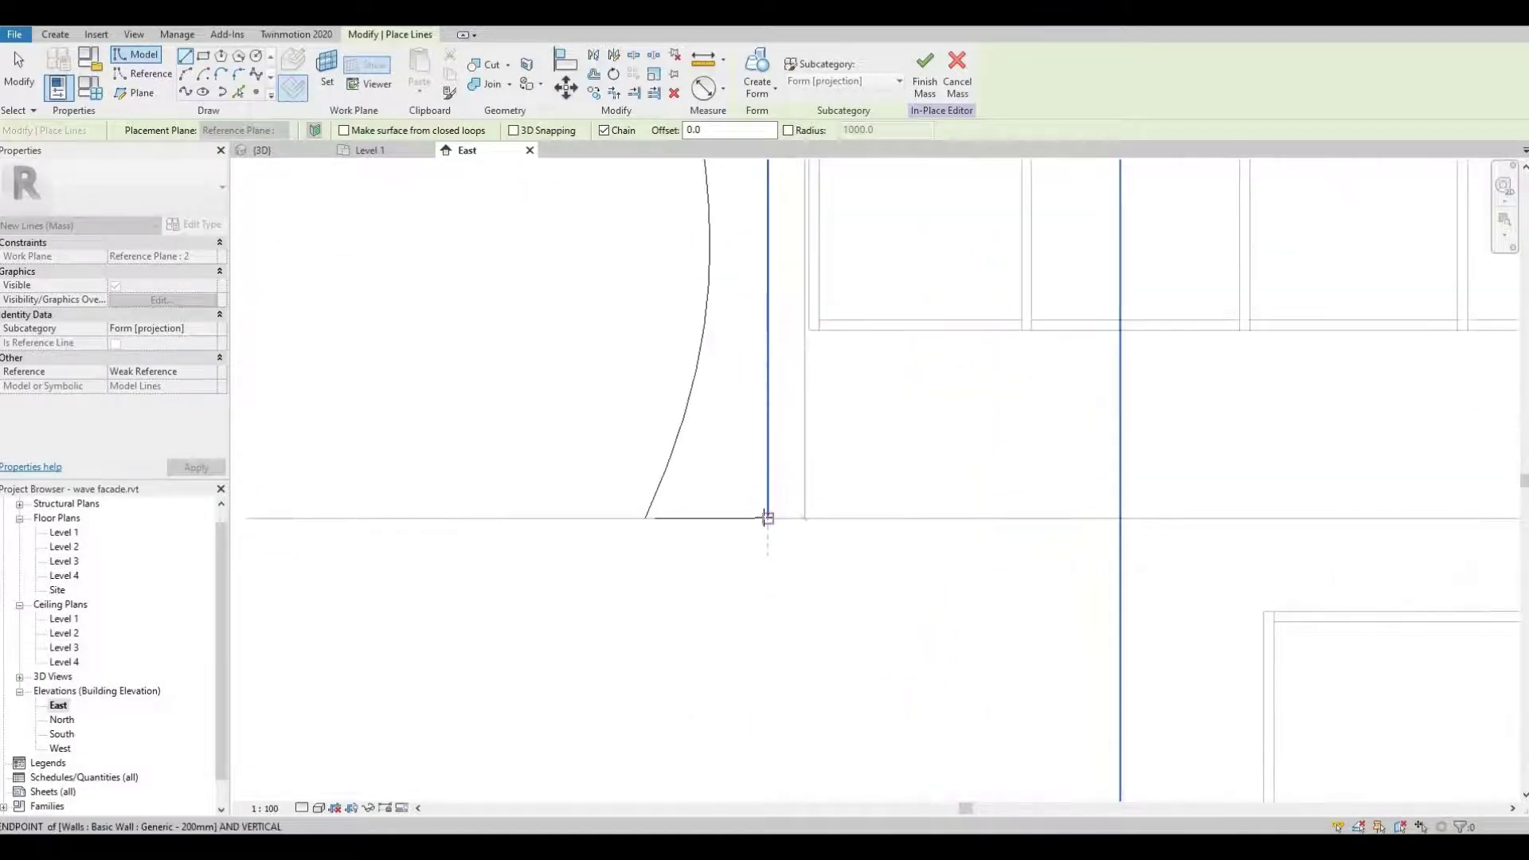
click(717, 520)
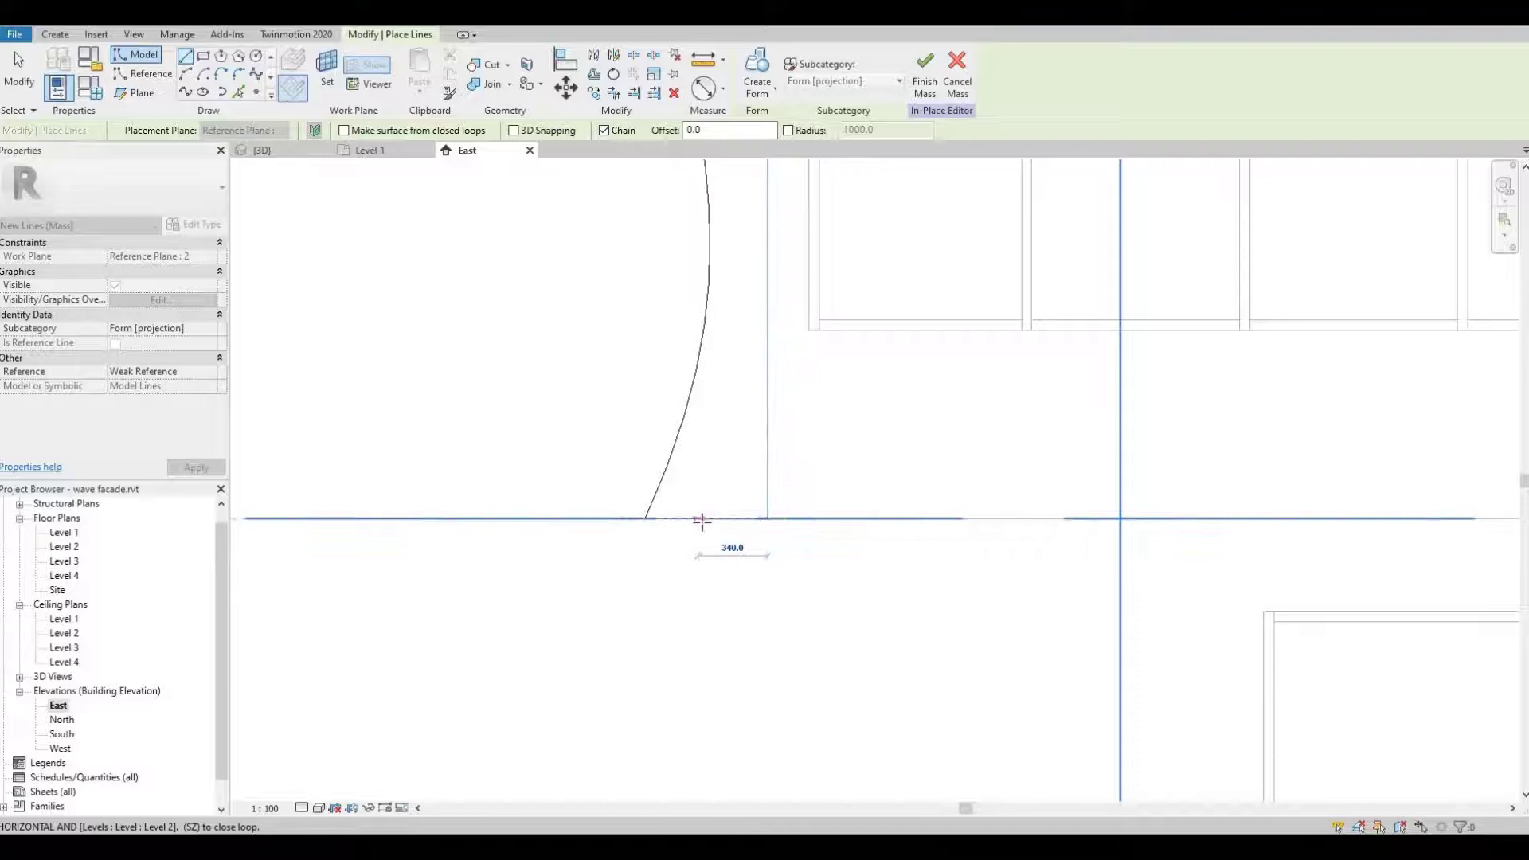
click(704, 519)
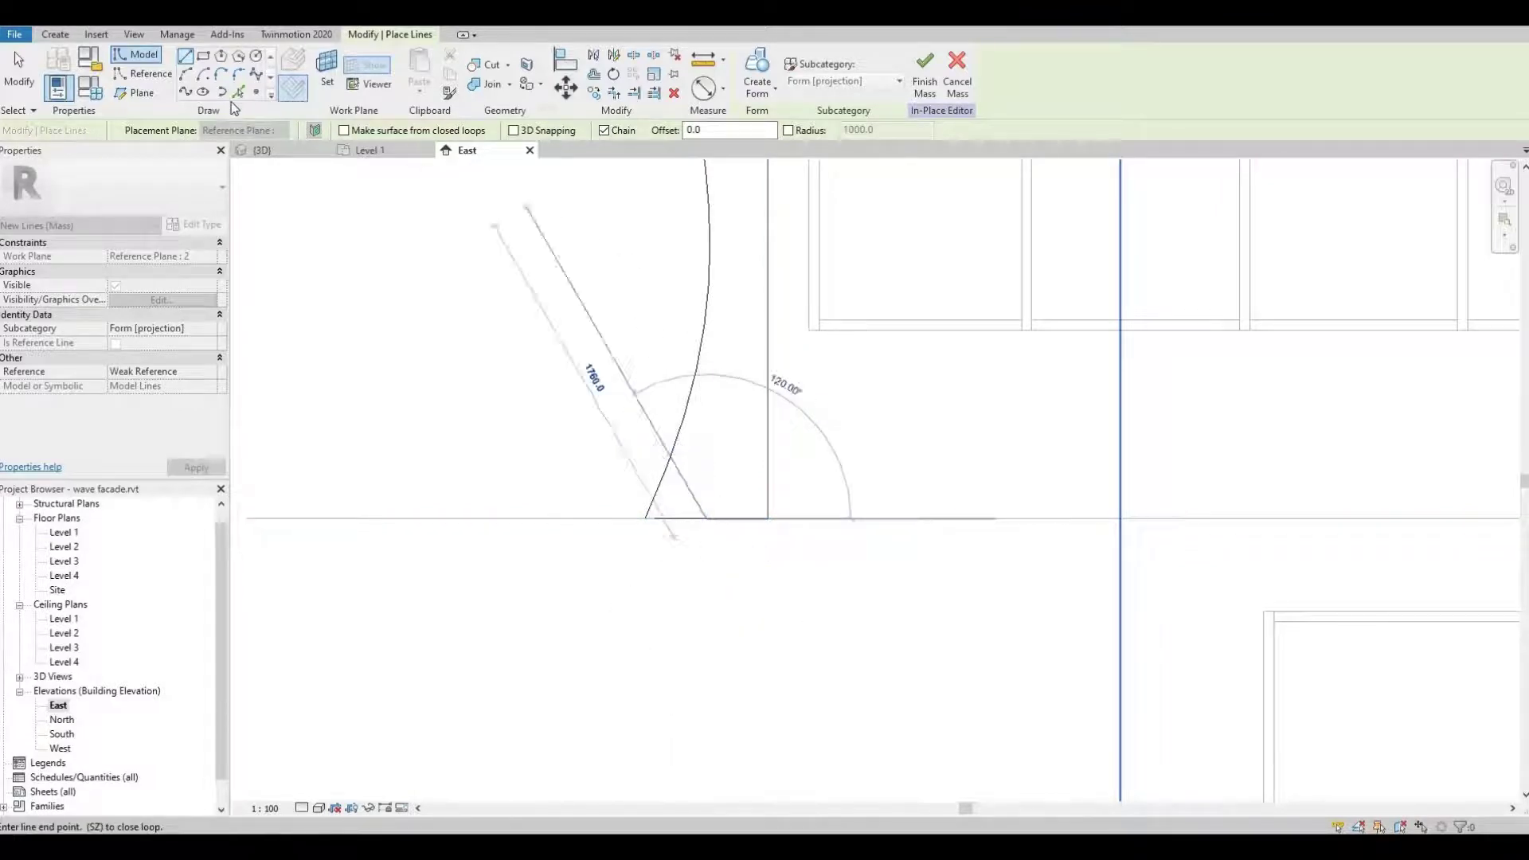
- Close the second profile with a wavy spline from the Level 2 line's outer end to the Level 4 line's outer end, bending opposite to the first
click(257, 74)
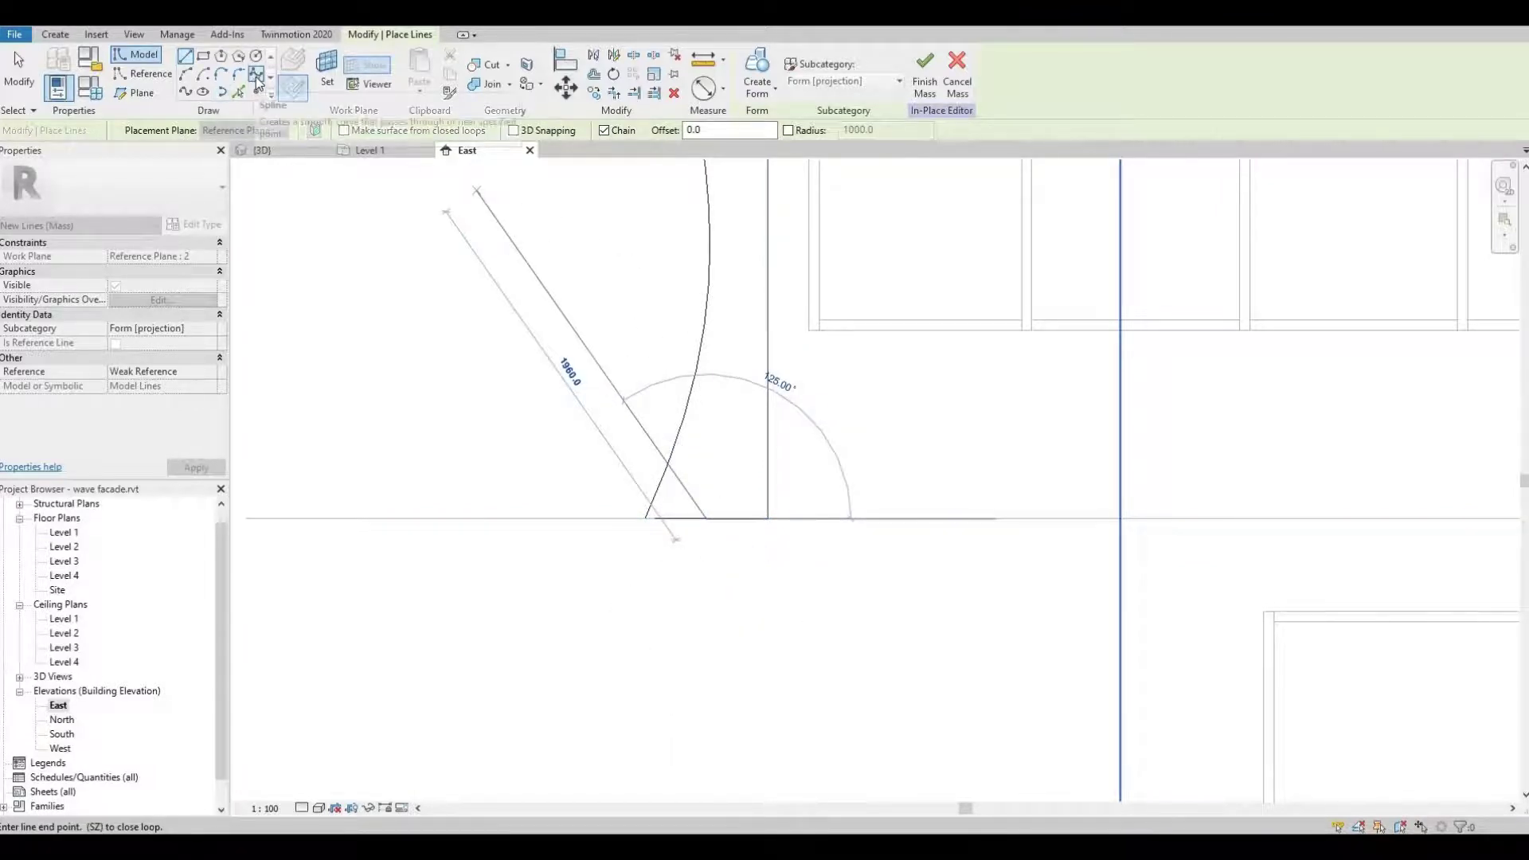
scroll(650, 195, up, 1)
middle_drag(651, 195, 654, 357)
scroll(643, 327, down, 2)
click(657, 357)
middle_drag(708, 196, 748, 512)
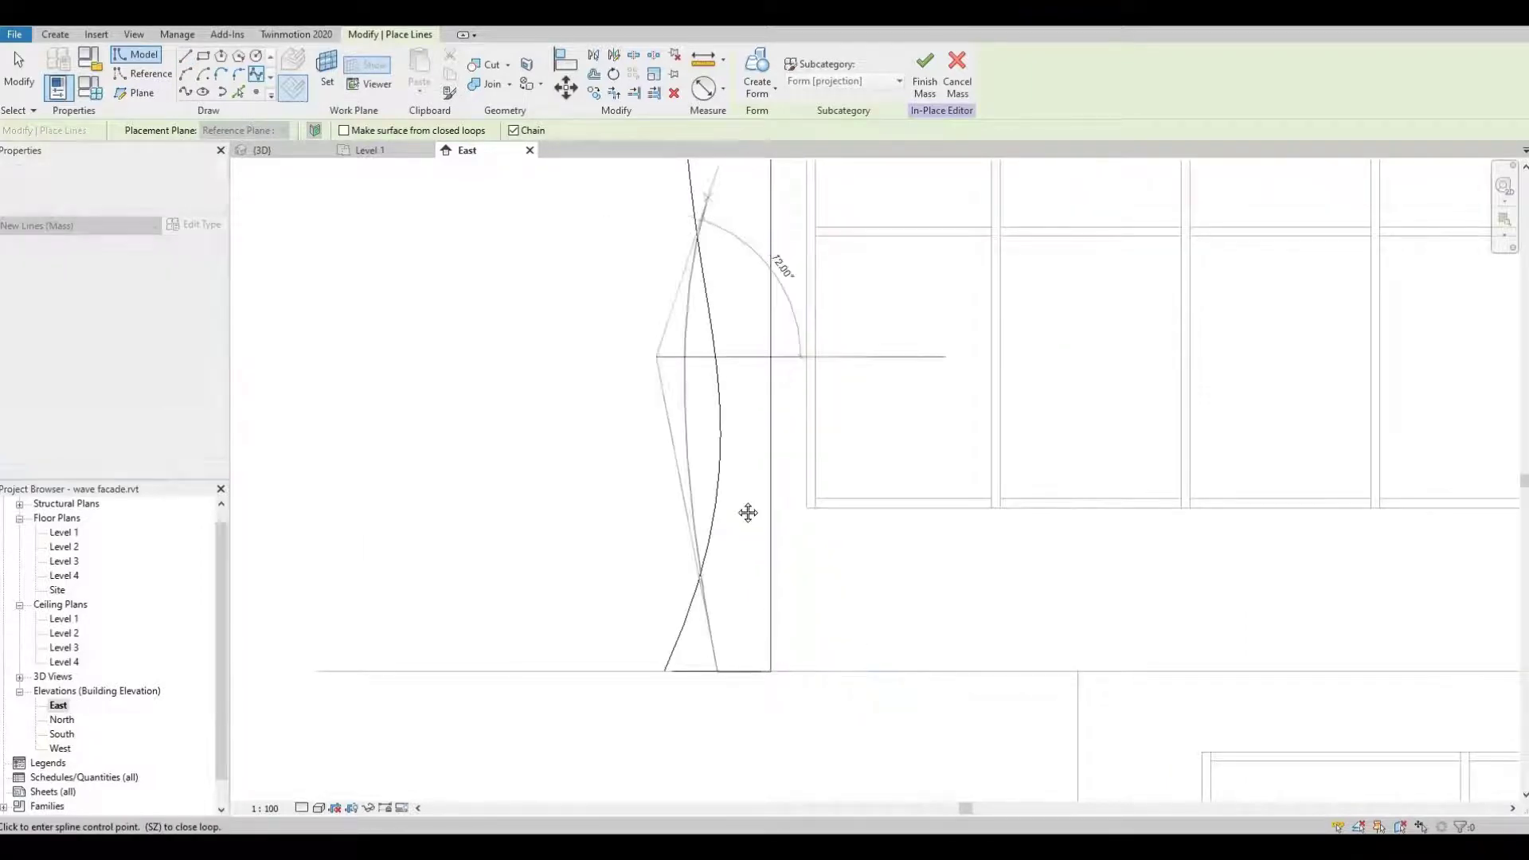
scroll(748, 512, up, 1)
scroll(763, 342, down, 1)
click(765, 318)
middle_drag(766, 253, 754, 575)
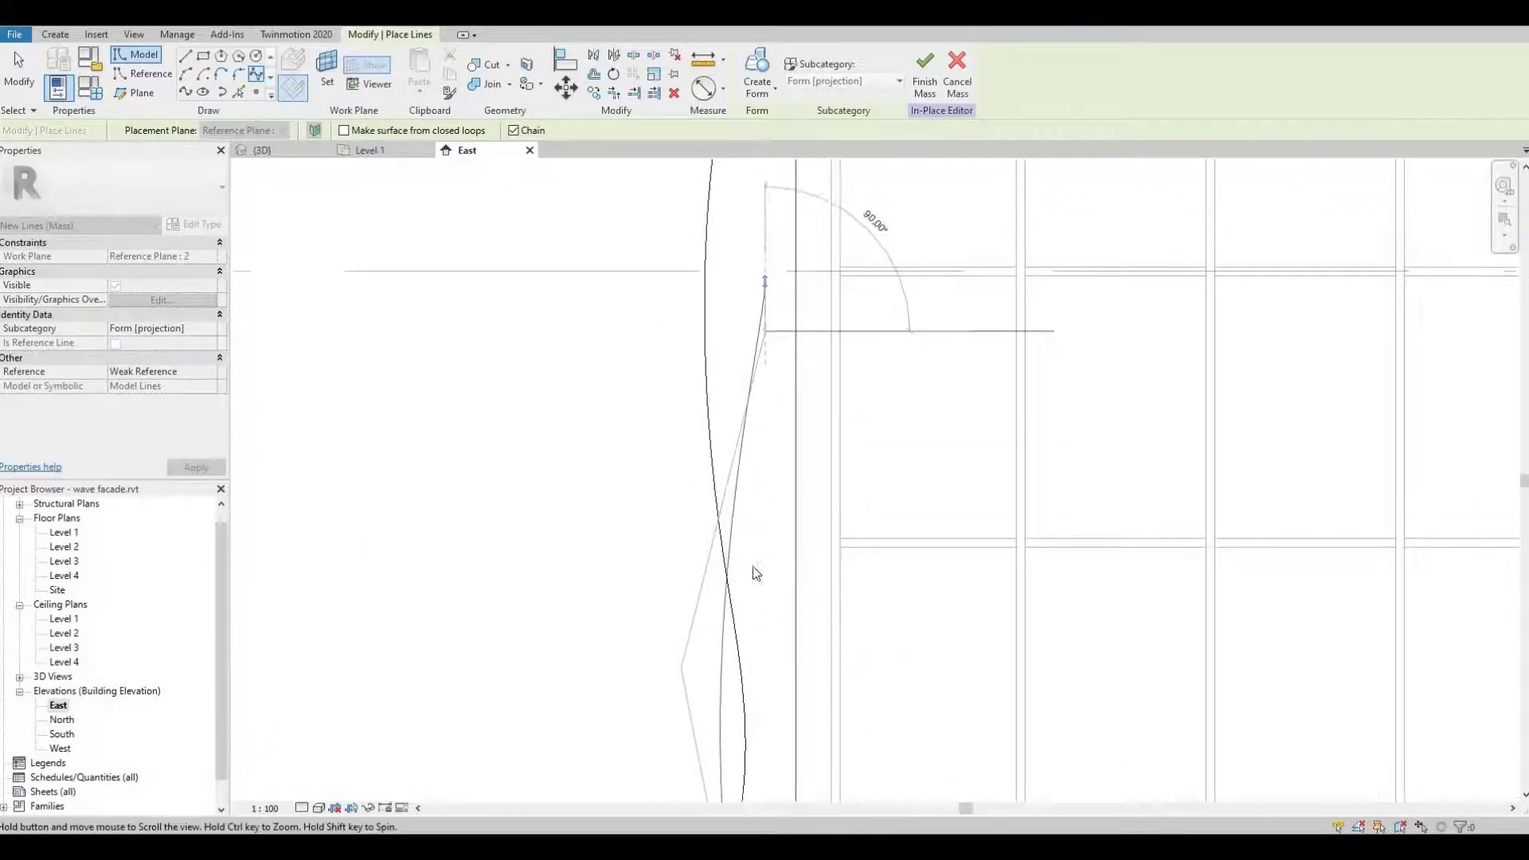
scroll(758, 589, down, 1)
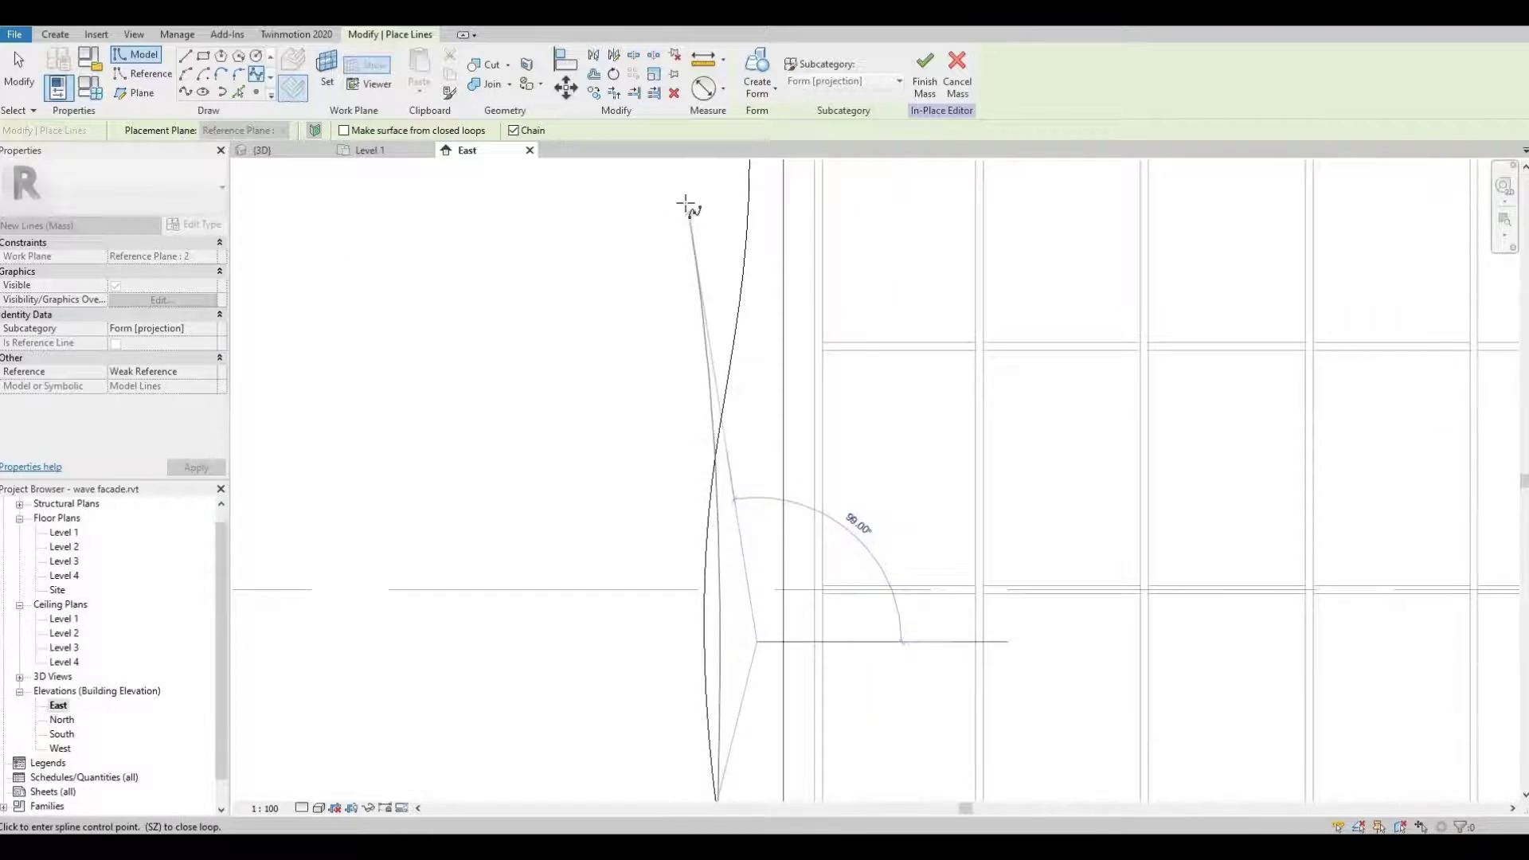
scroll(731, 467, up, 1)
middle_drag(731, 468, 769, 421)
scroll(769, 422, down, 1)
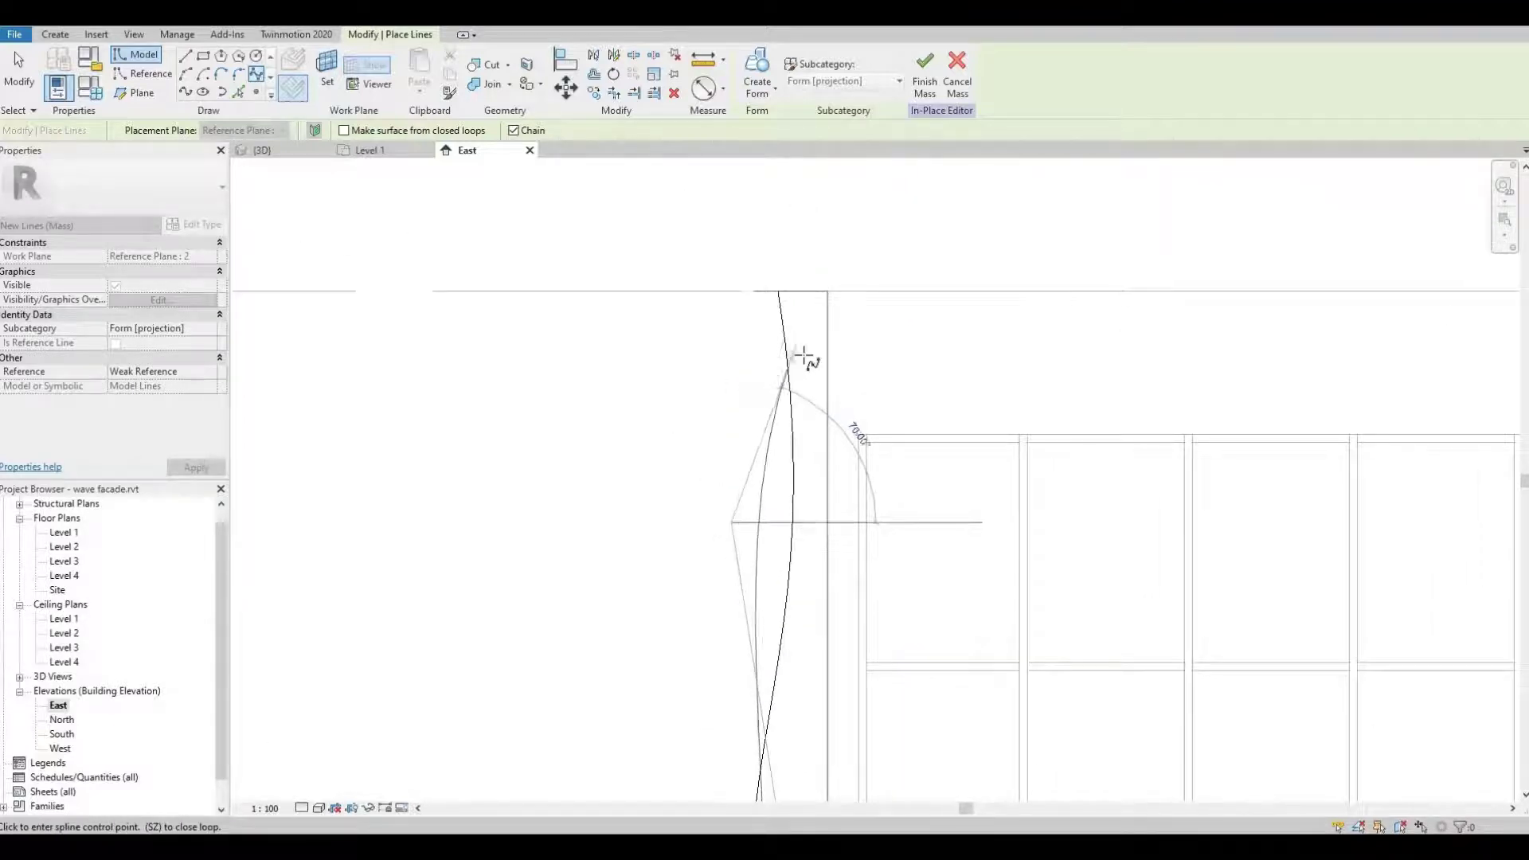
click(803, 344)
scroll(786, 302, up, 2)
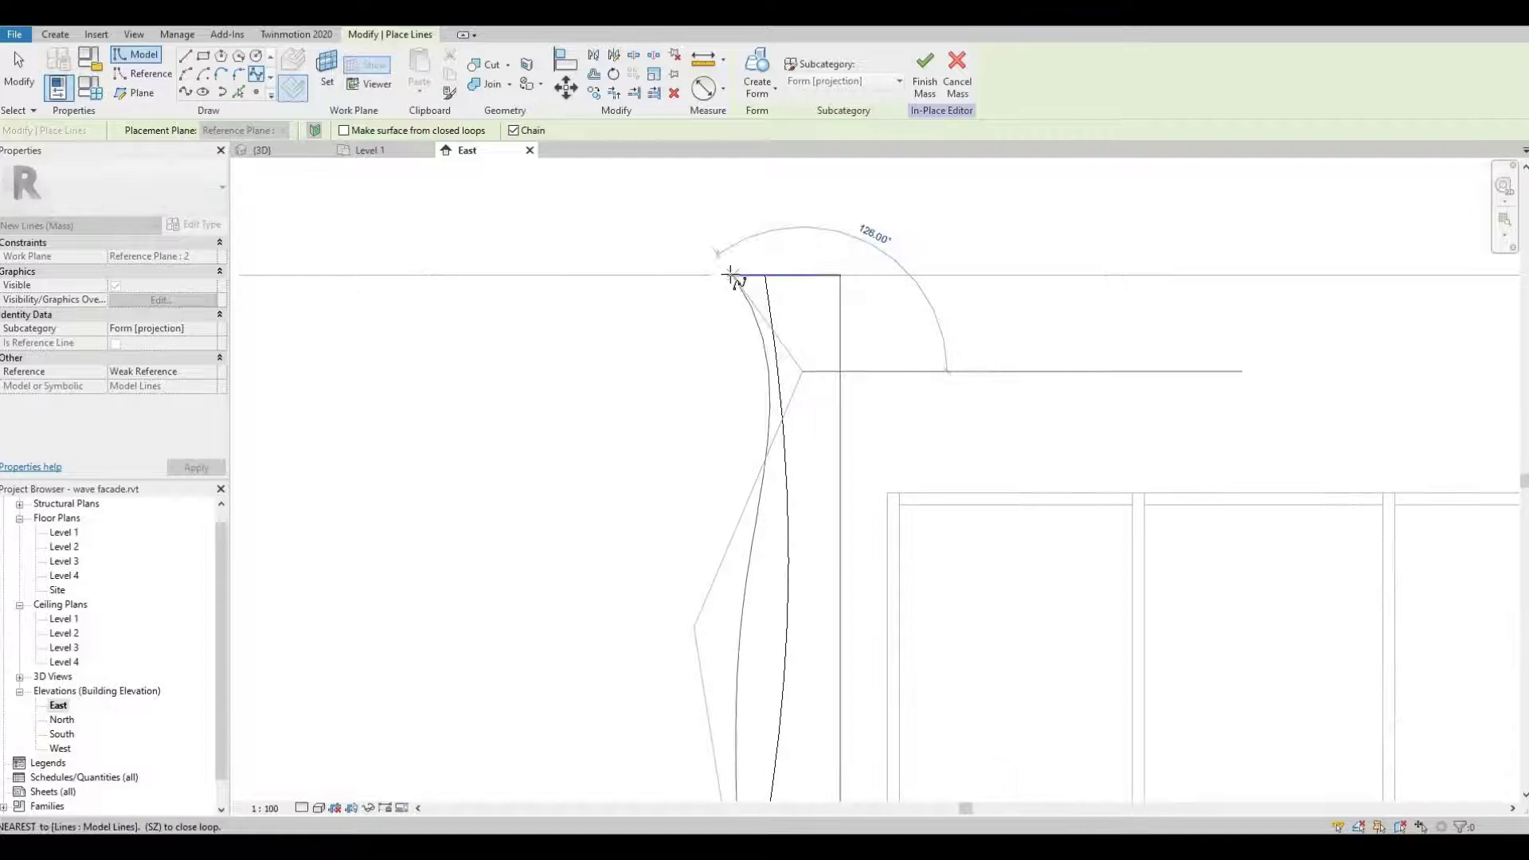
click(727, 276)
scroll(732, 348, down, 3)
middle_drag(736, 515, 765, 390)
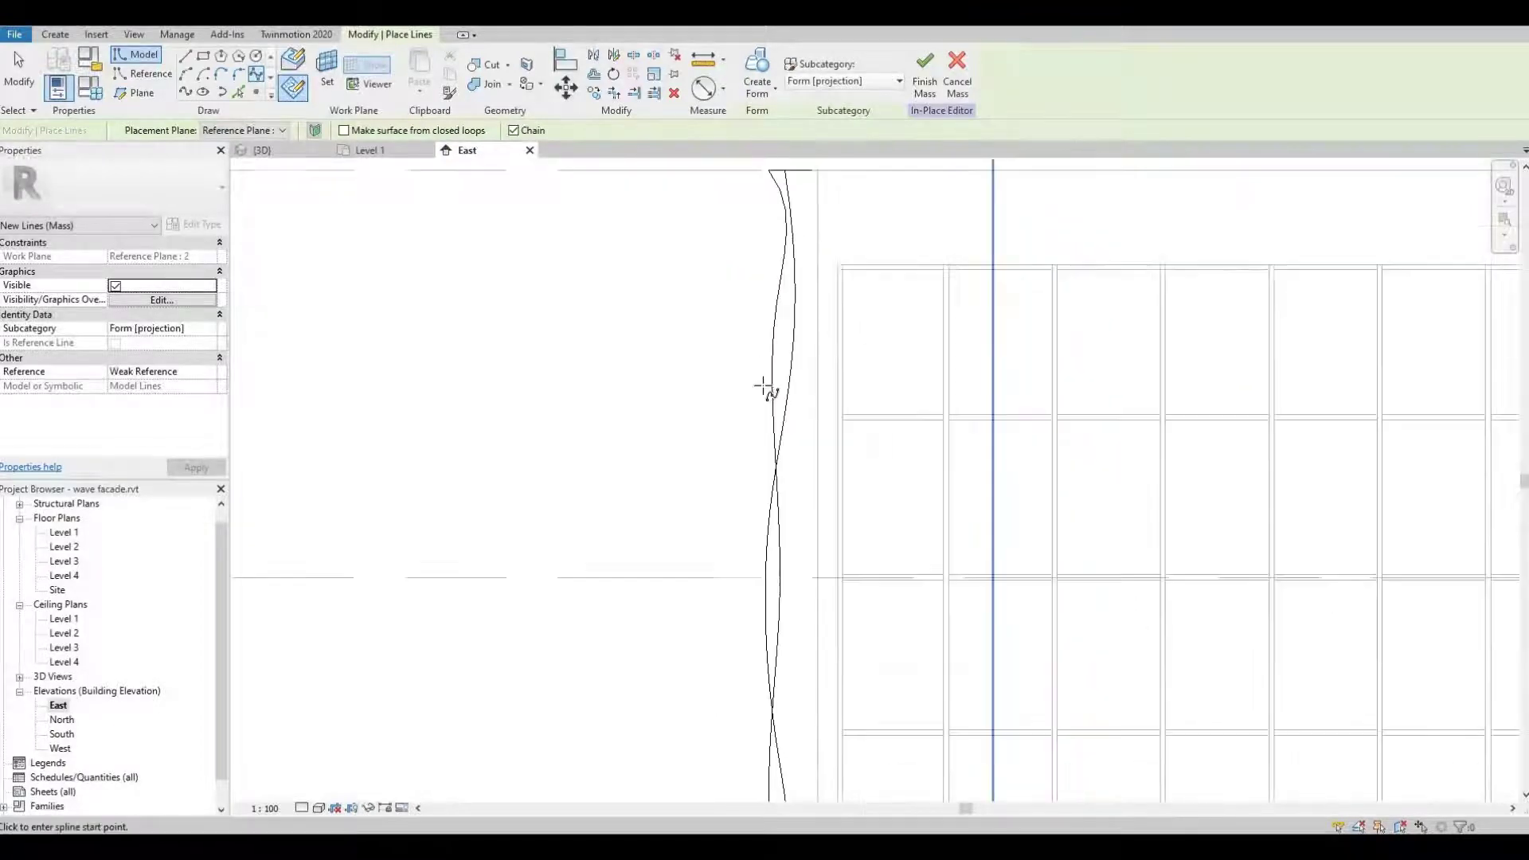
scroll(761, 434, down, 1)
scroll(771, 345, up, 2)
key(Escape)
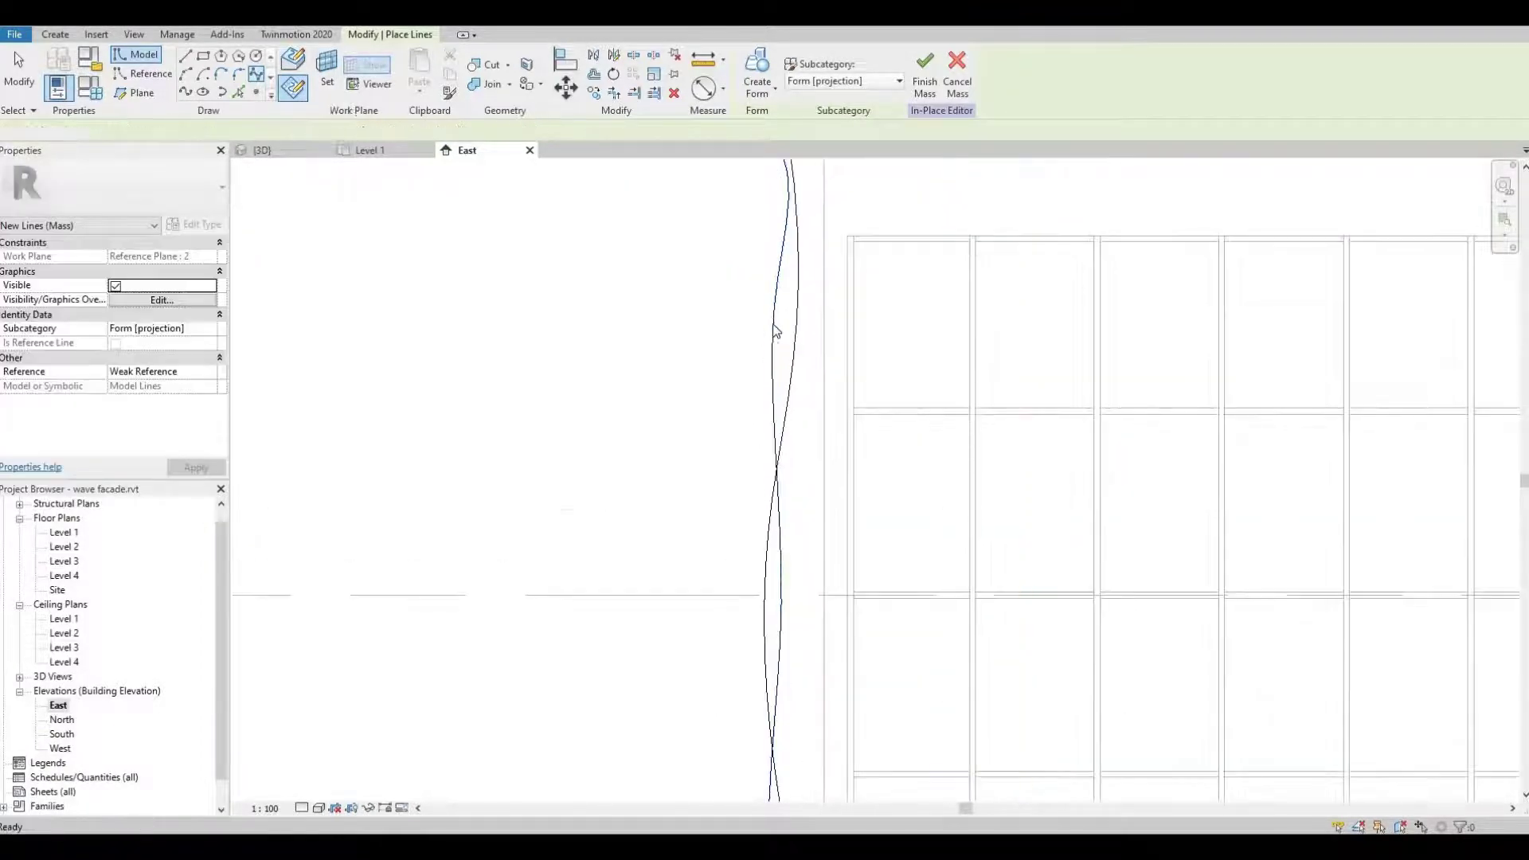
- Refine the second profile's spline by moving its control points near Level 4 and just below Level 3 slightly toward the wall
click(774, 327)
middle_drag(792, 368, 782, 494)
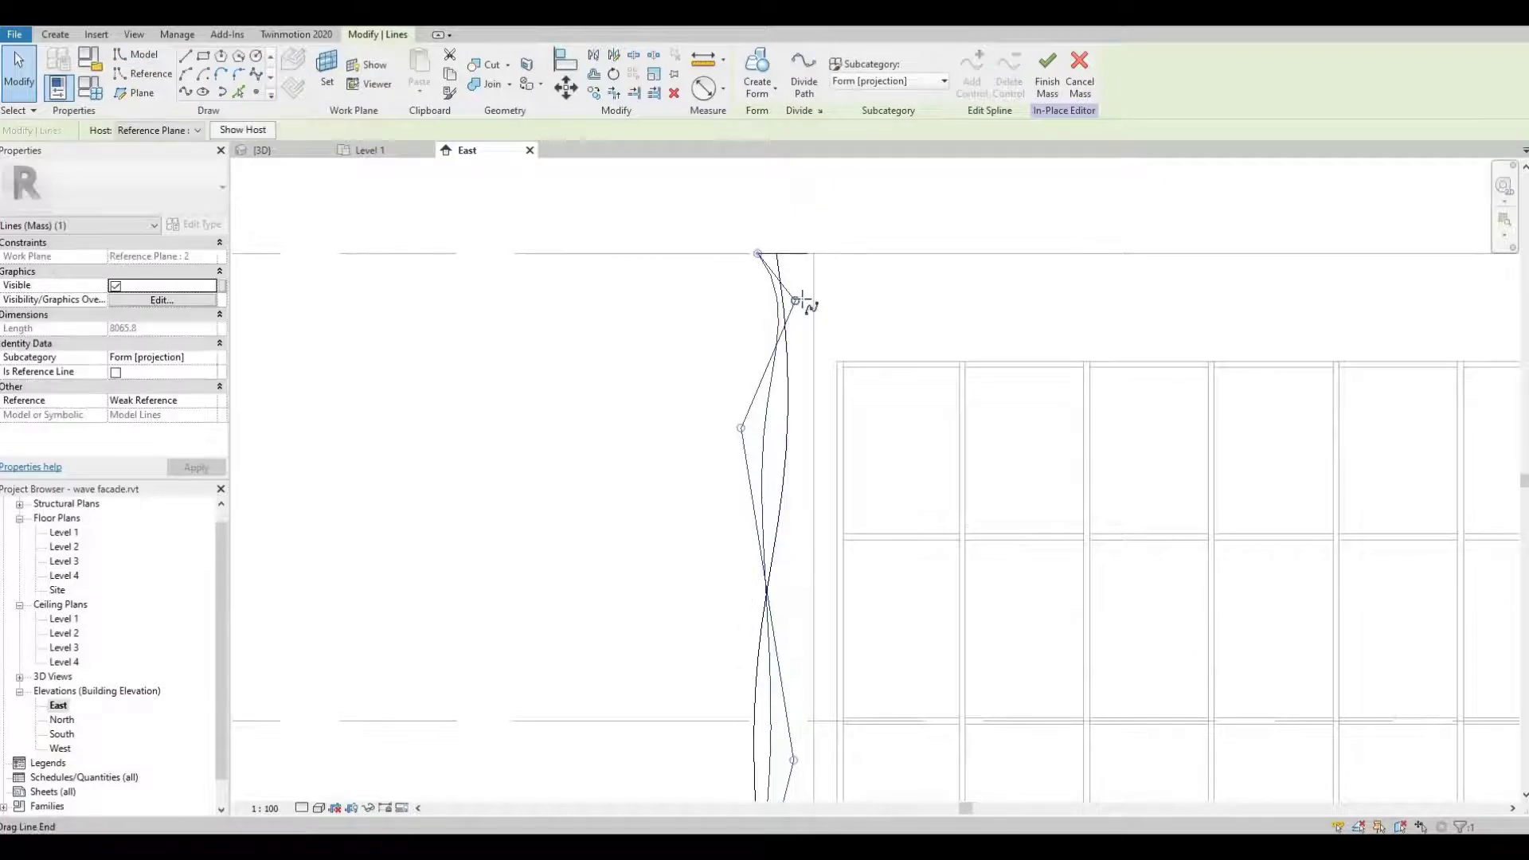
drag(795, 303, 742, 377)
middle_drag(796, 776, 795, 639)
click(792, 626)
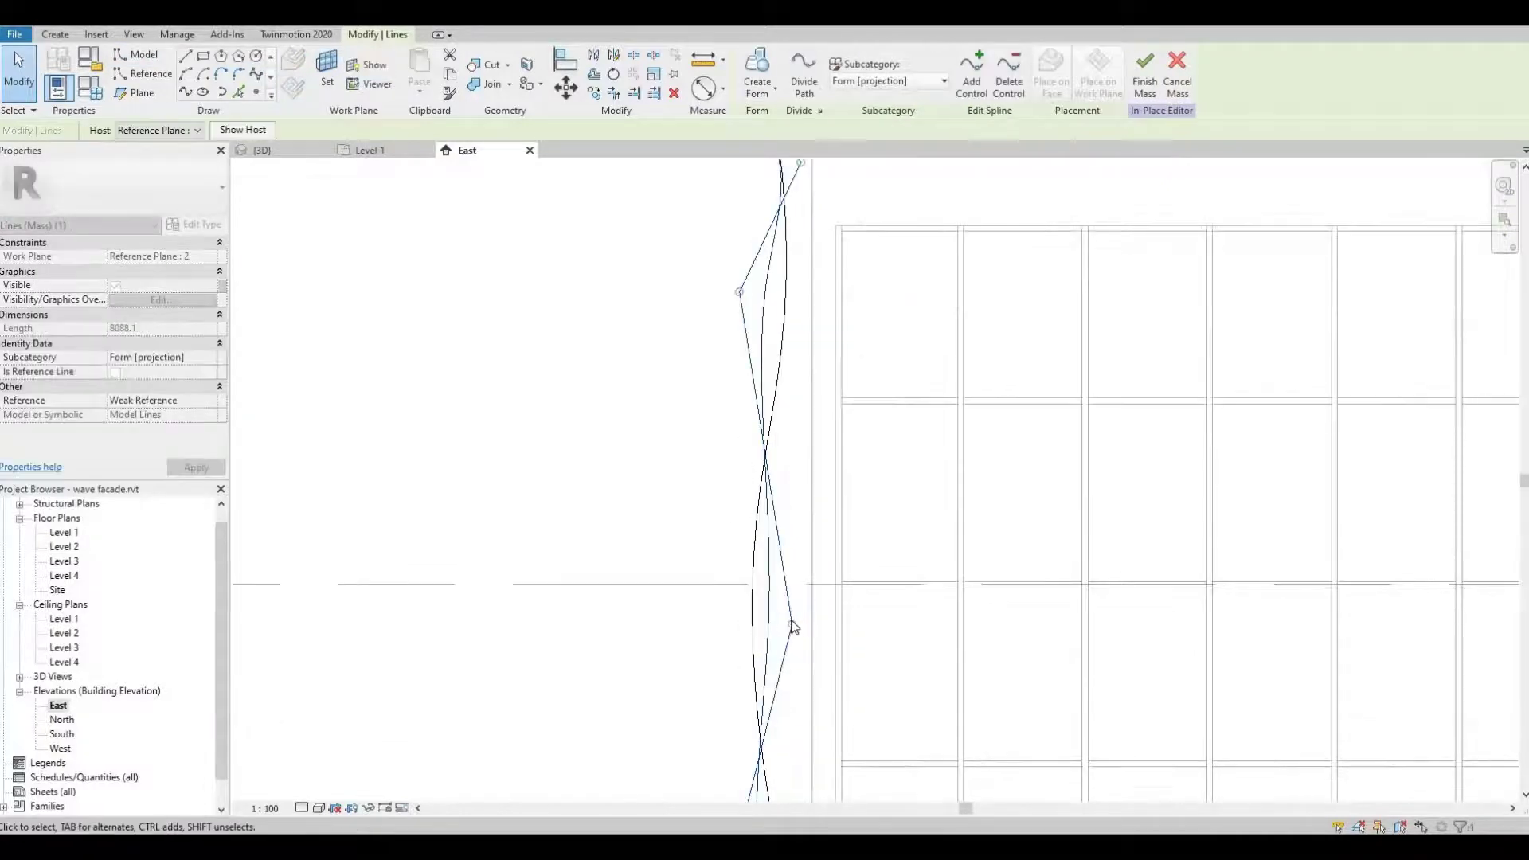
drag(793, 623, 798, 623)
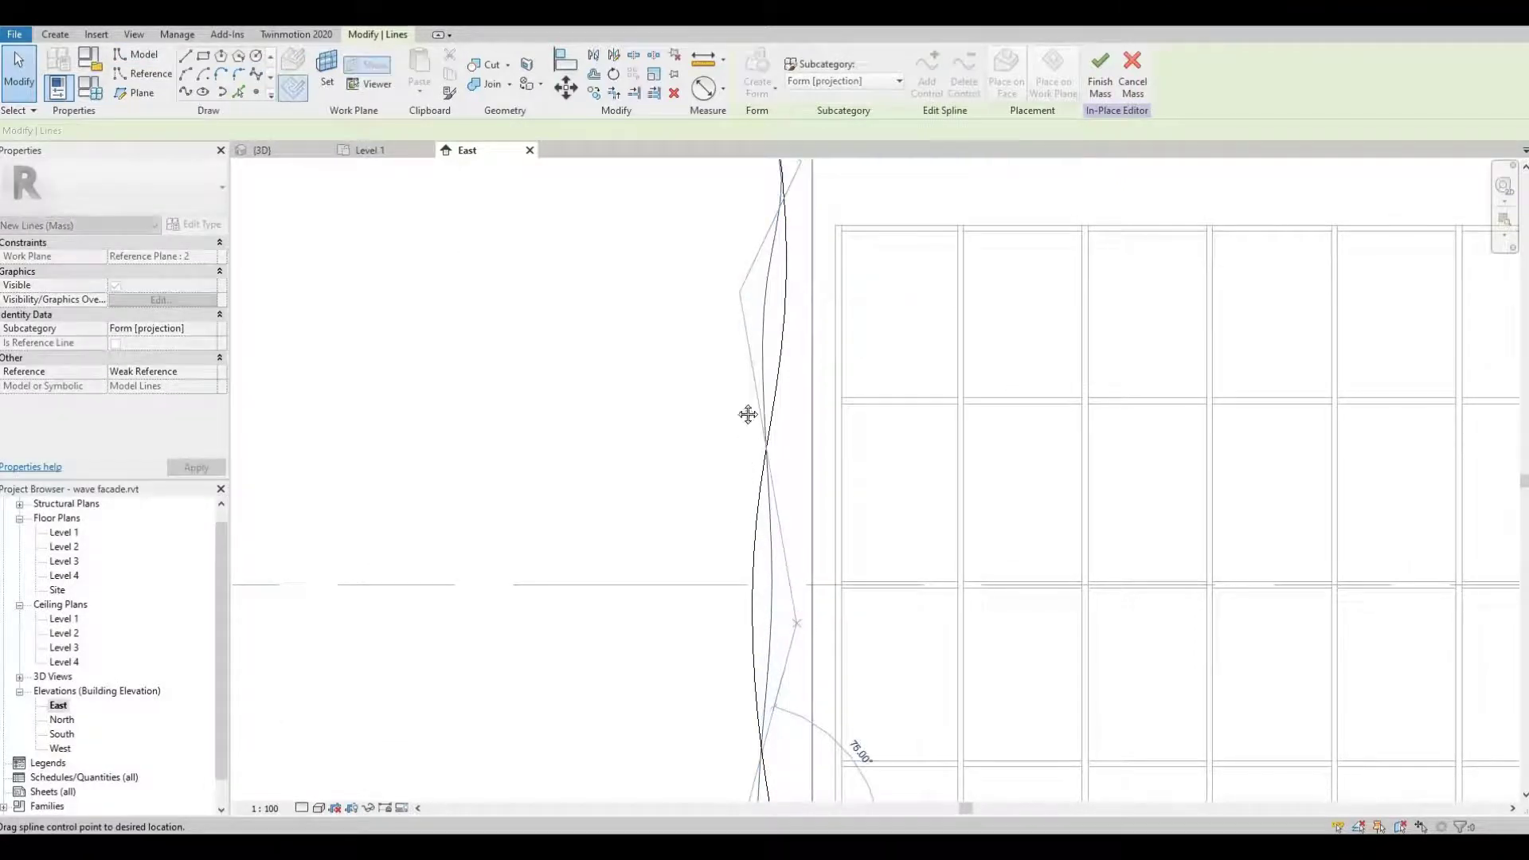
middle_drag(754, 788, 699, 160)
scroll(710, 509, down, 1)
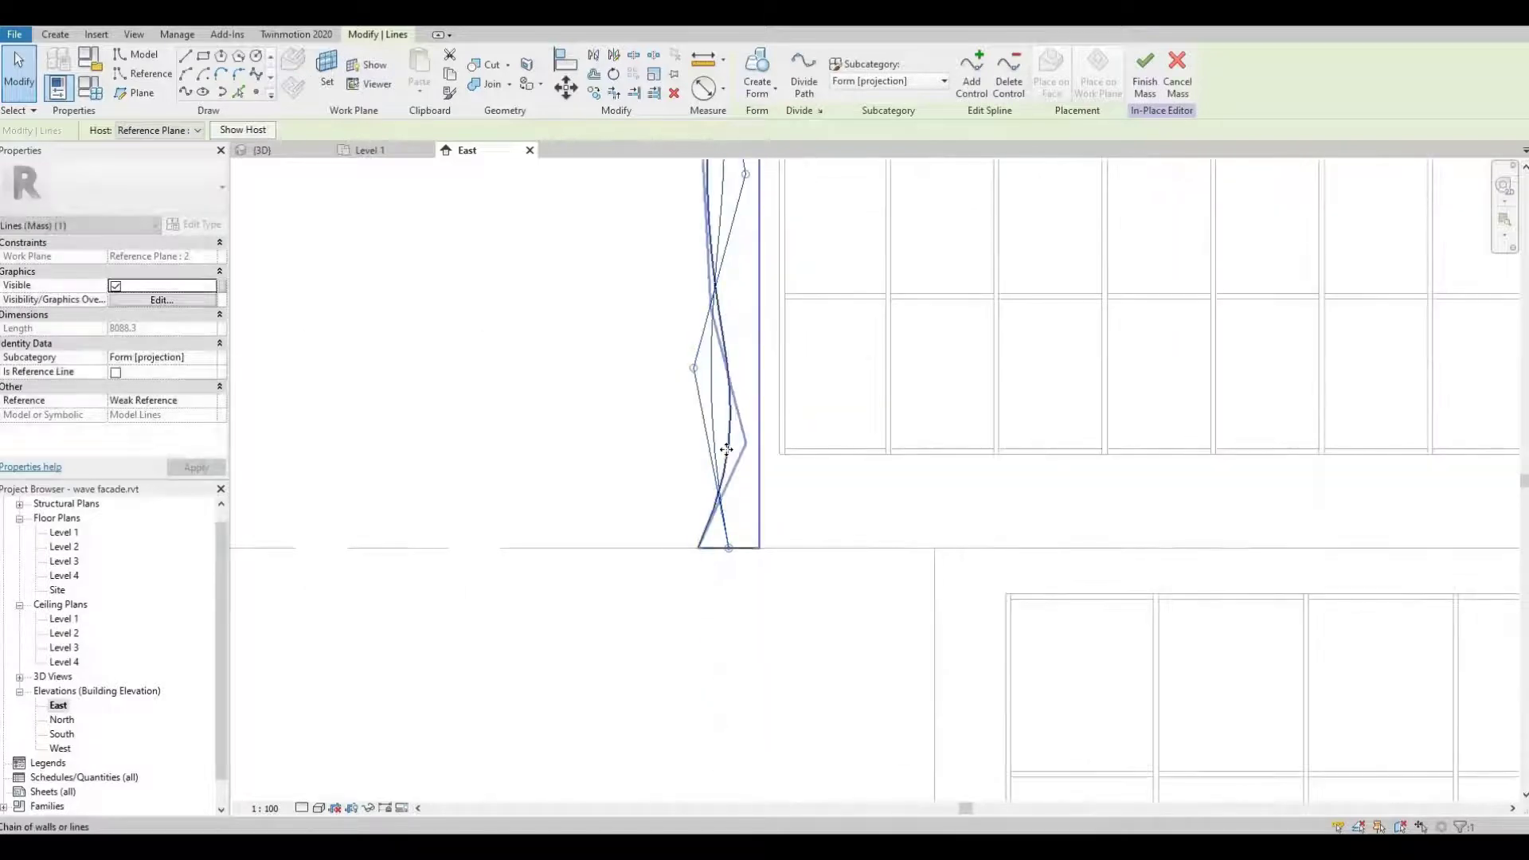
click(637, 358)
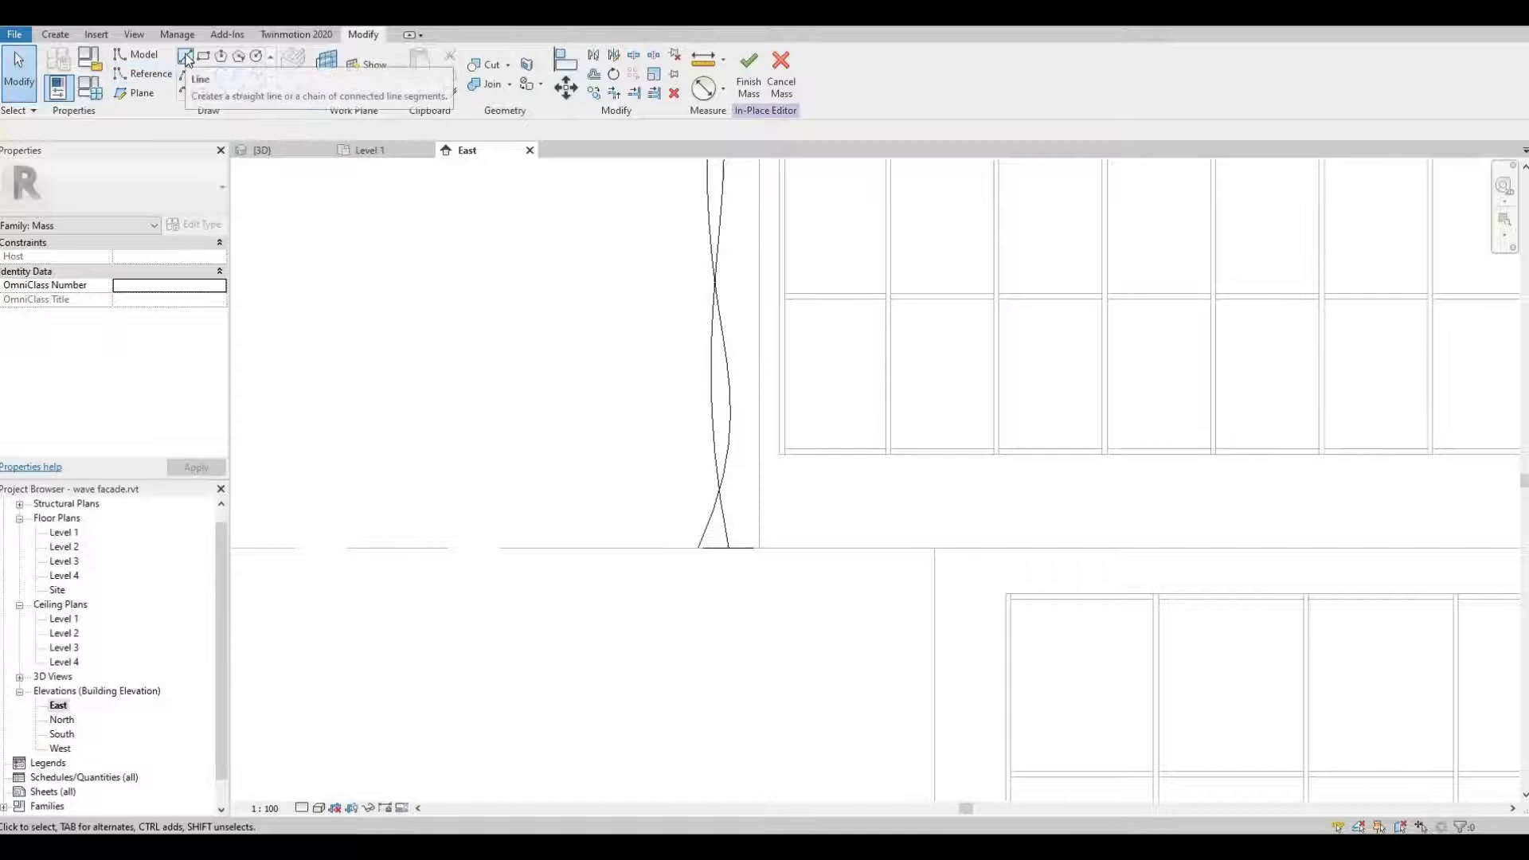
- On Reference Plane : 3, draw a horizontal line about 580 mm long on Level 4, ending at the wall's outer corner
click(186, 57)
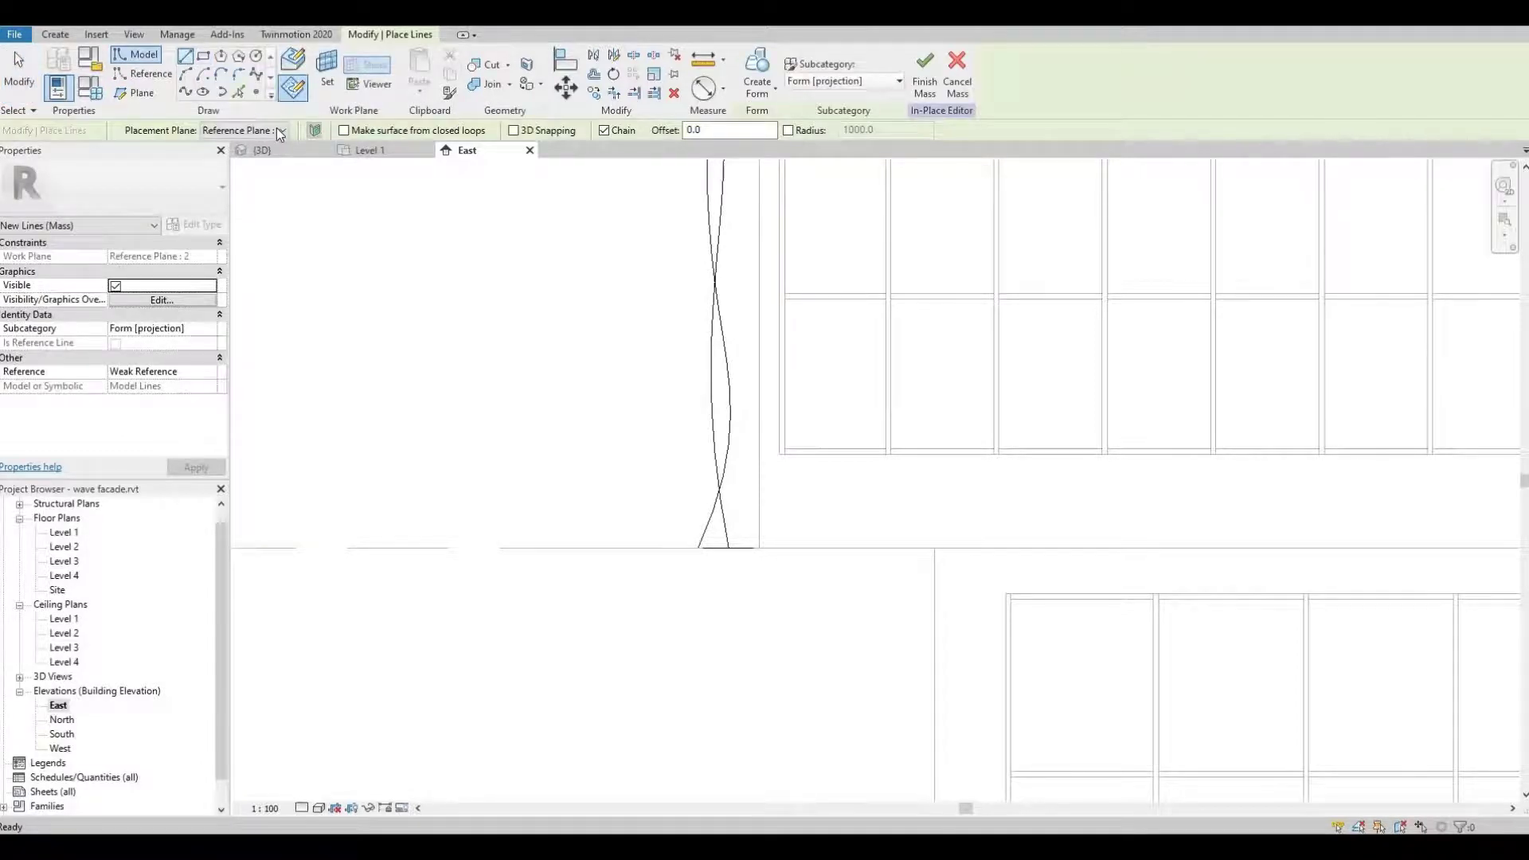
click(278, 132)
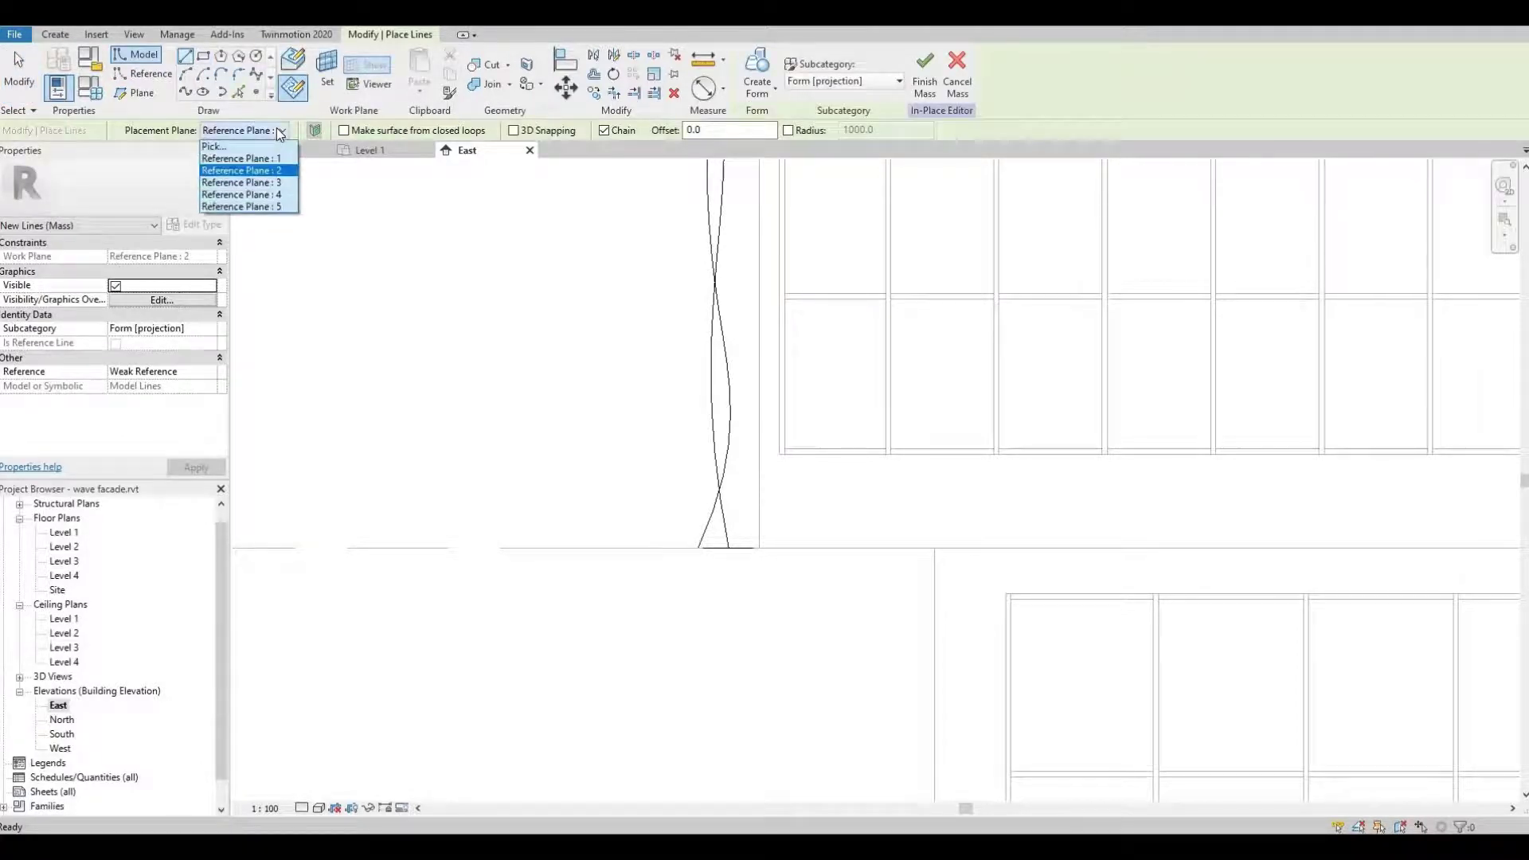
click(261, 183)
middle_drag(527, 410, 546, 424)
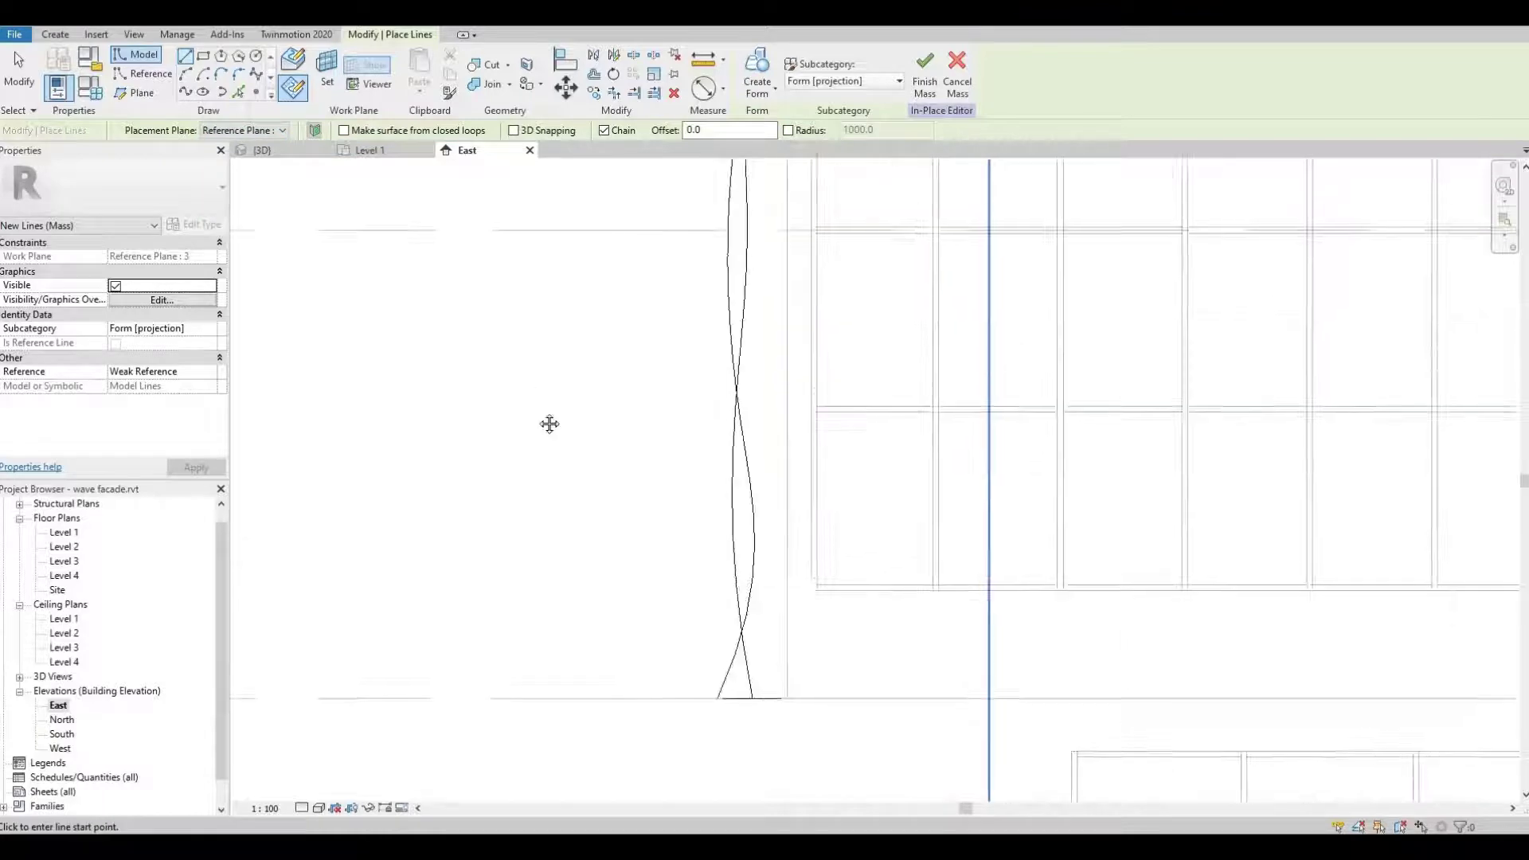
scroll(347, 195, down, 1)
middle_drag(347, 195, 319, 362)
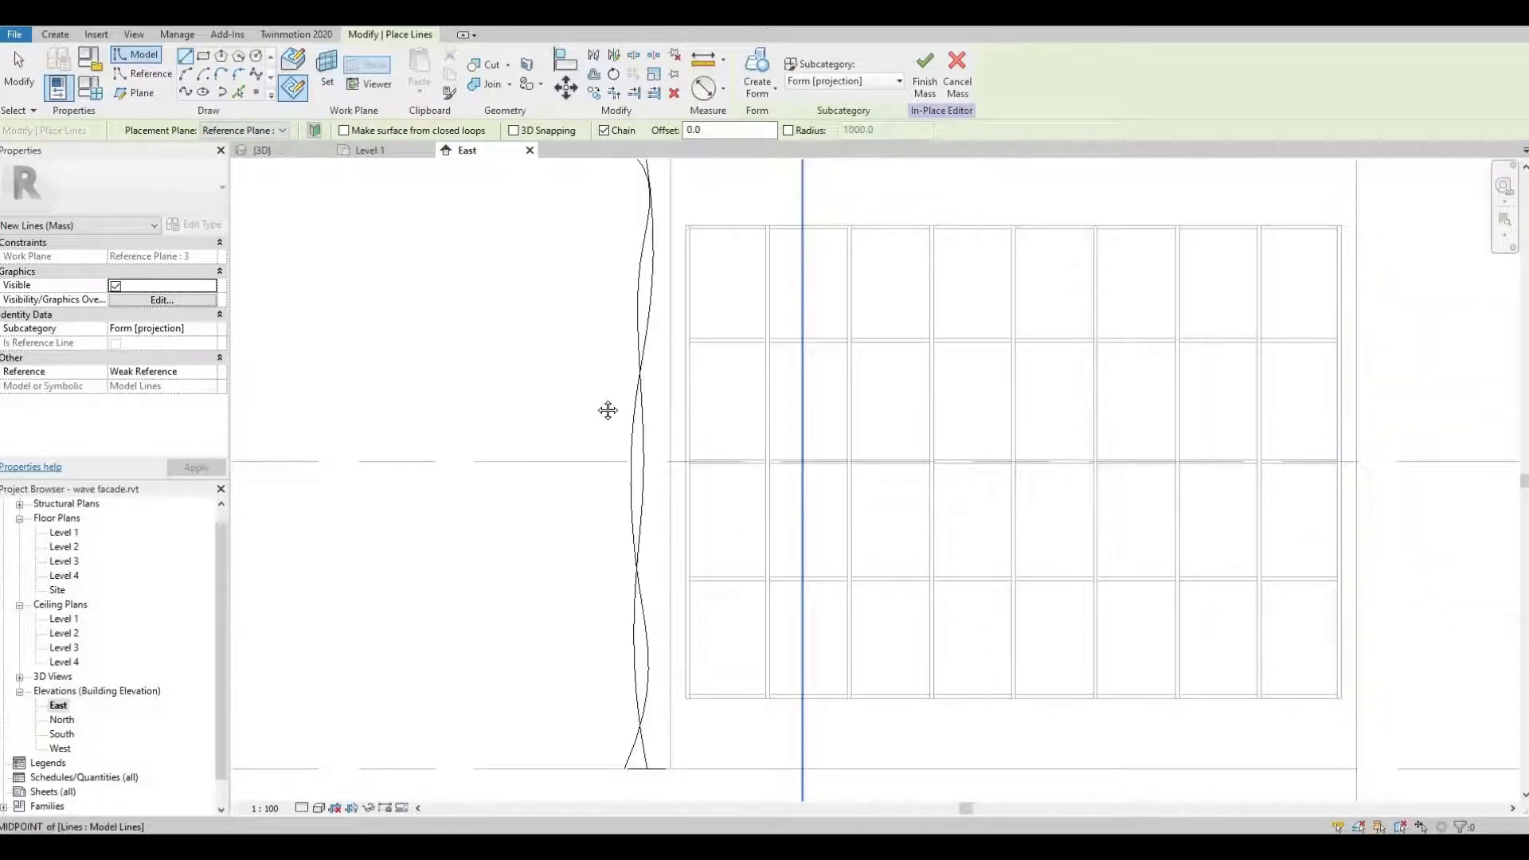
scroll(618, 330, up, 5)
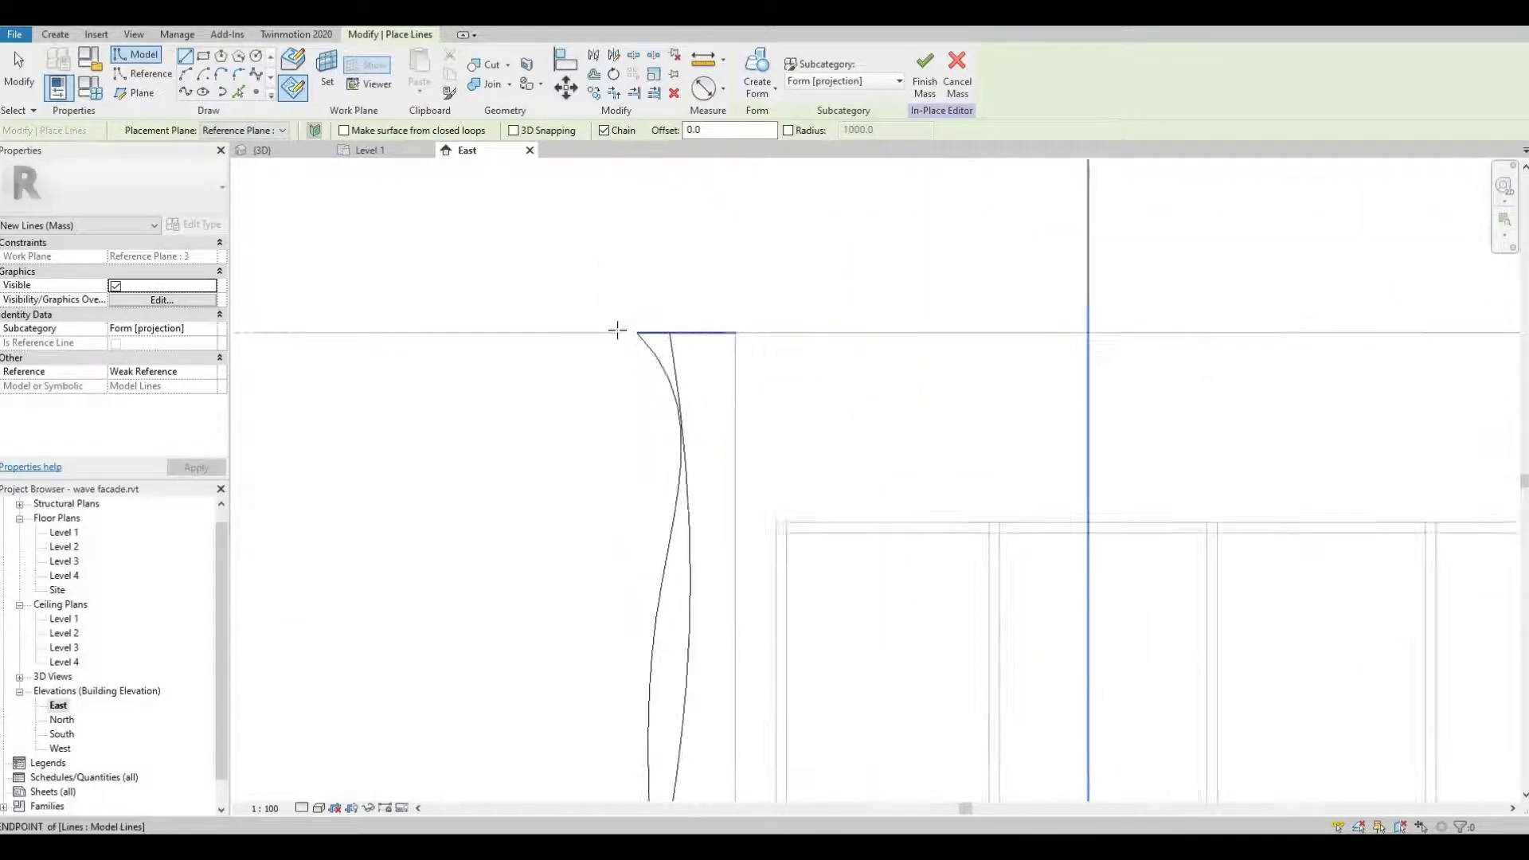
click(617, 332)
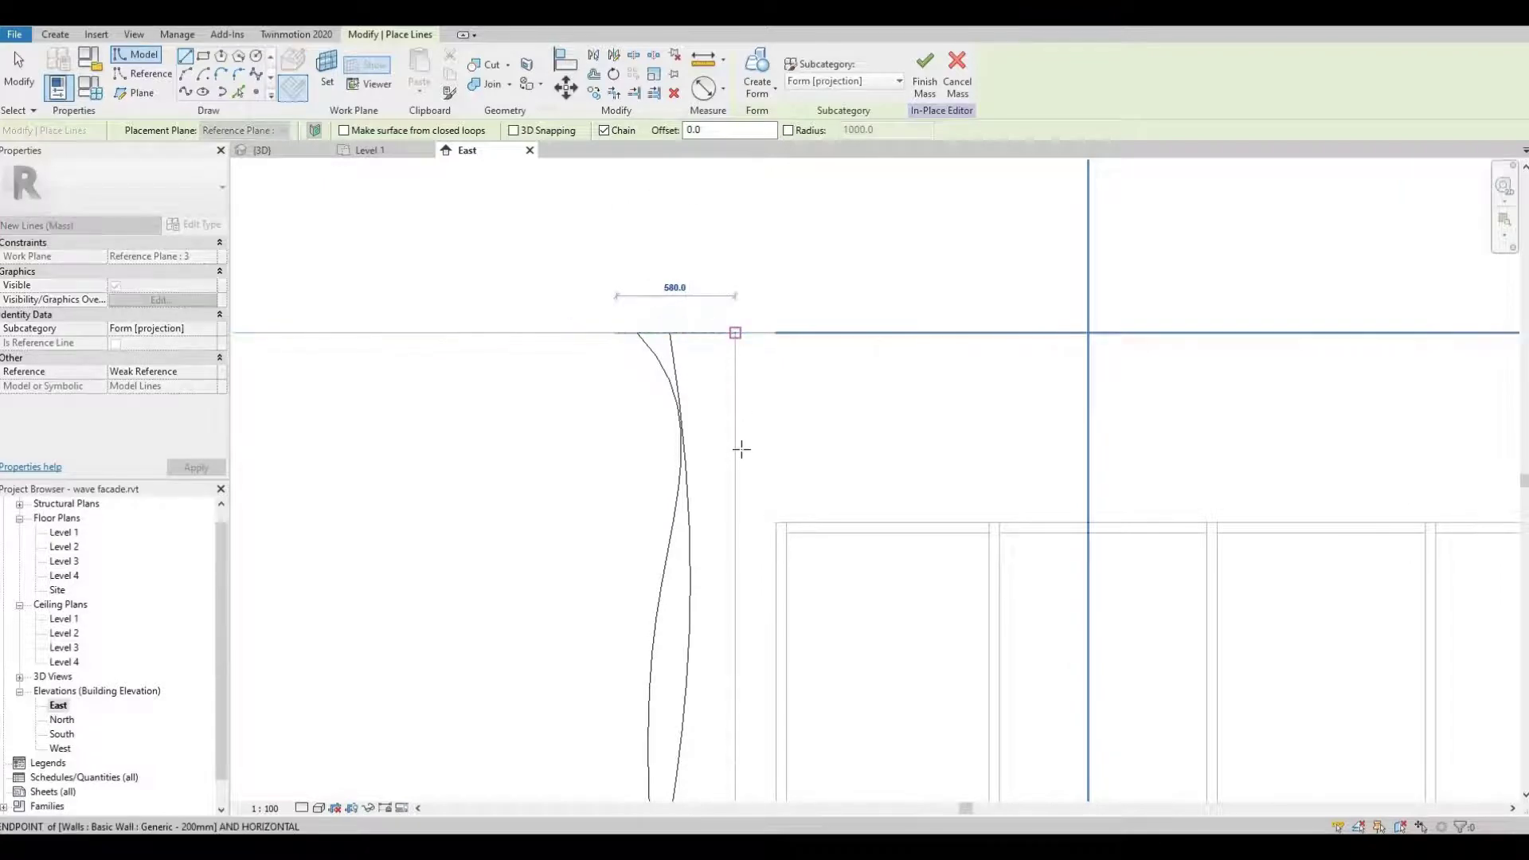
scroll(741, 446, down, 5)
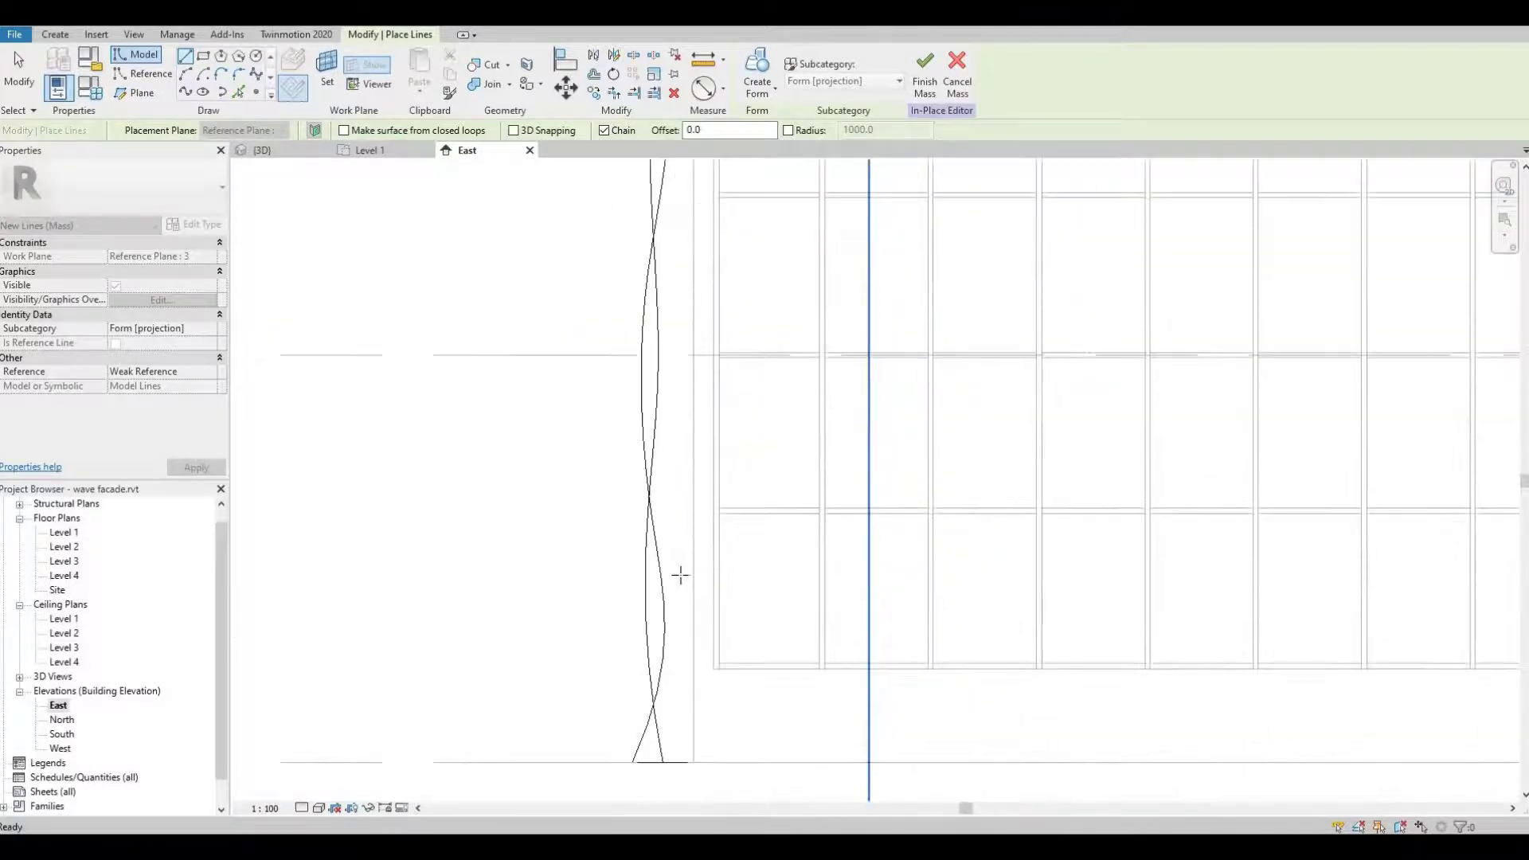
- Continue the chain down the wall's outer face to Level 2, and outward along Level 2 slightly past the existing profiles' ends
scroll(697, 582, up, 3)
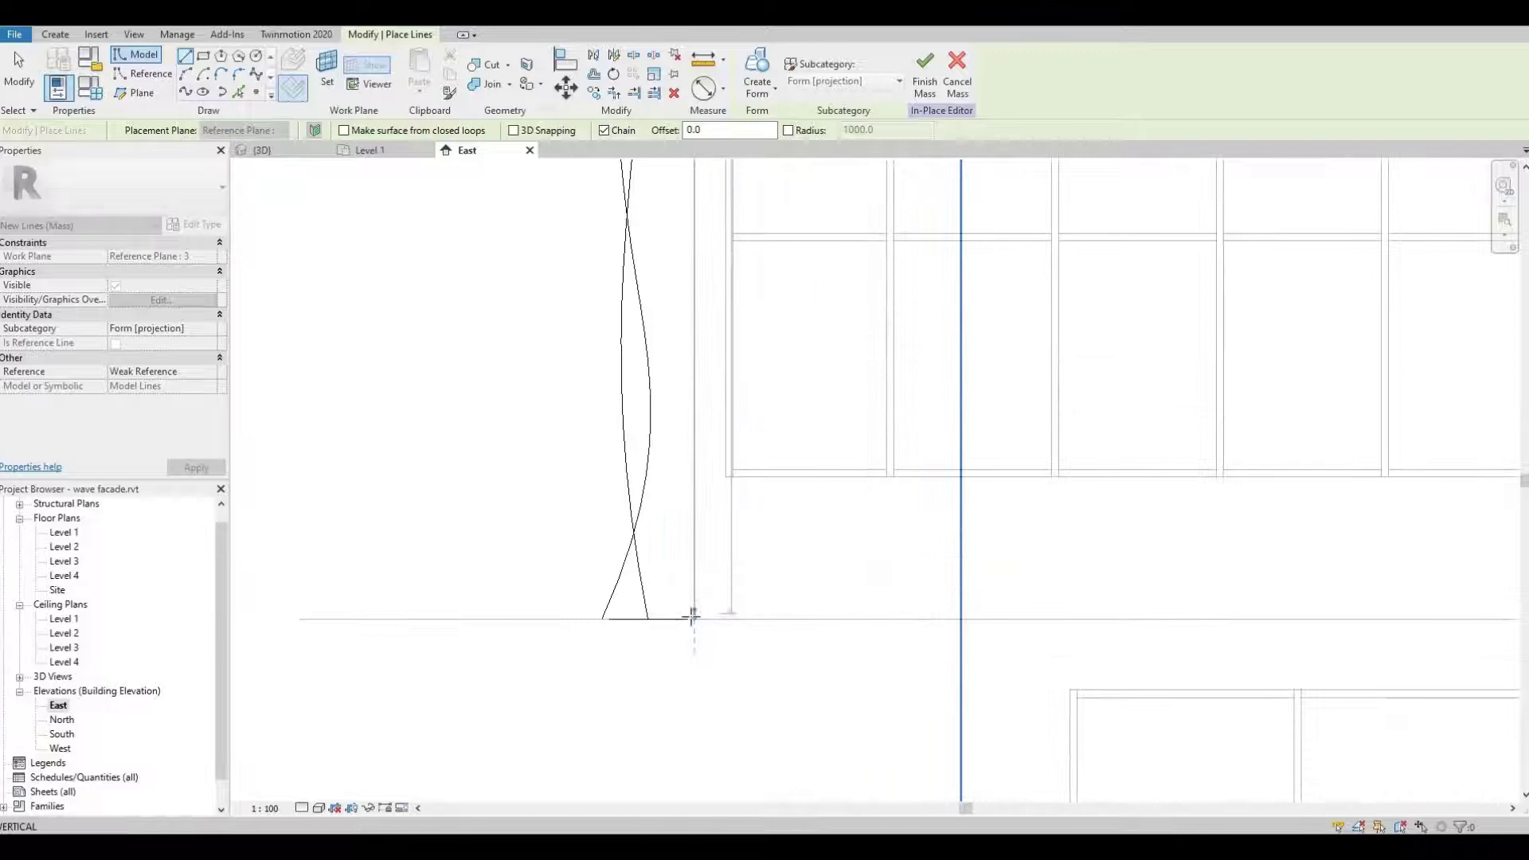
click(693, 618)
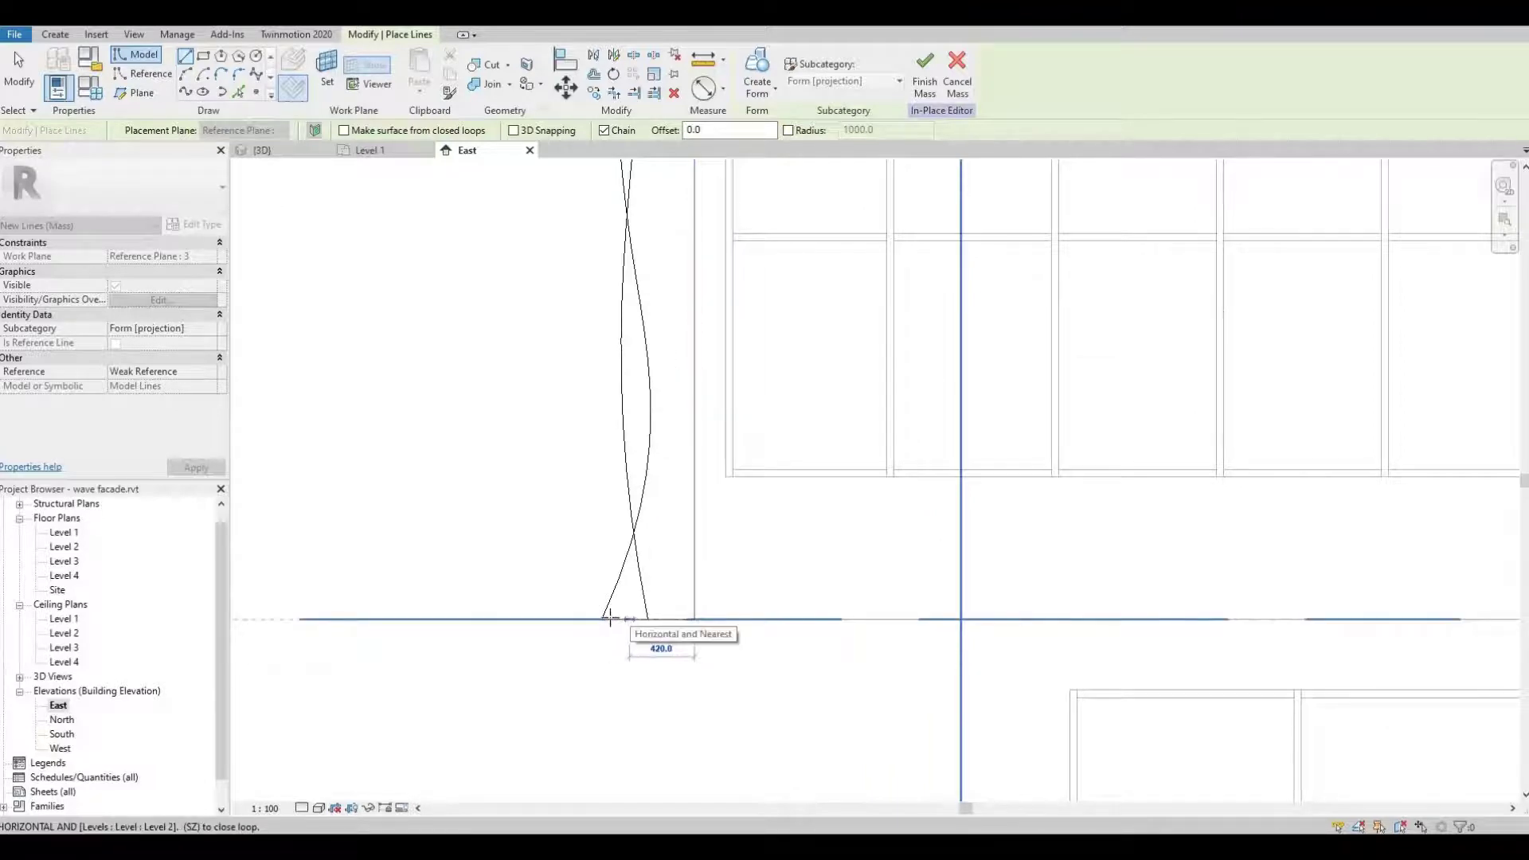
click(586, 618)
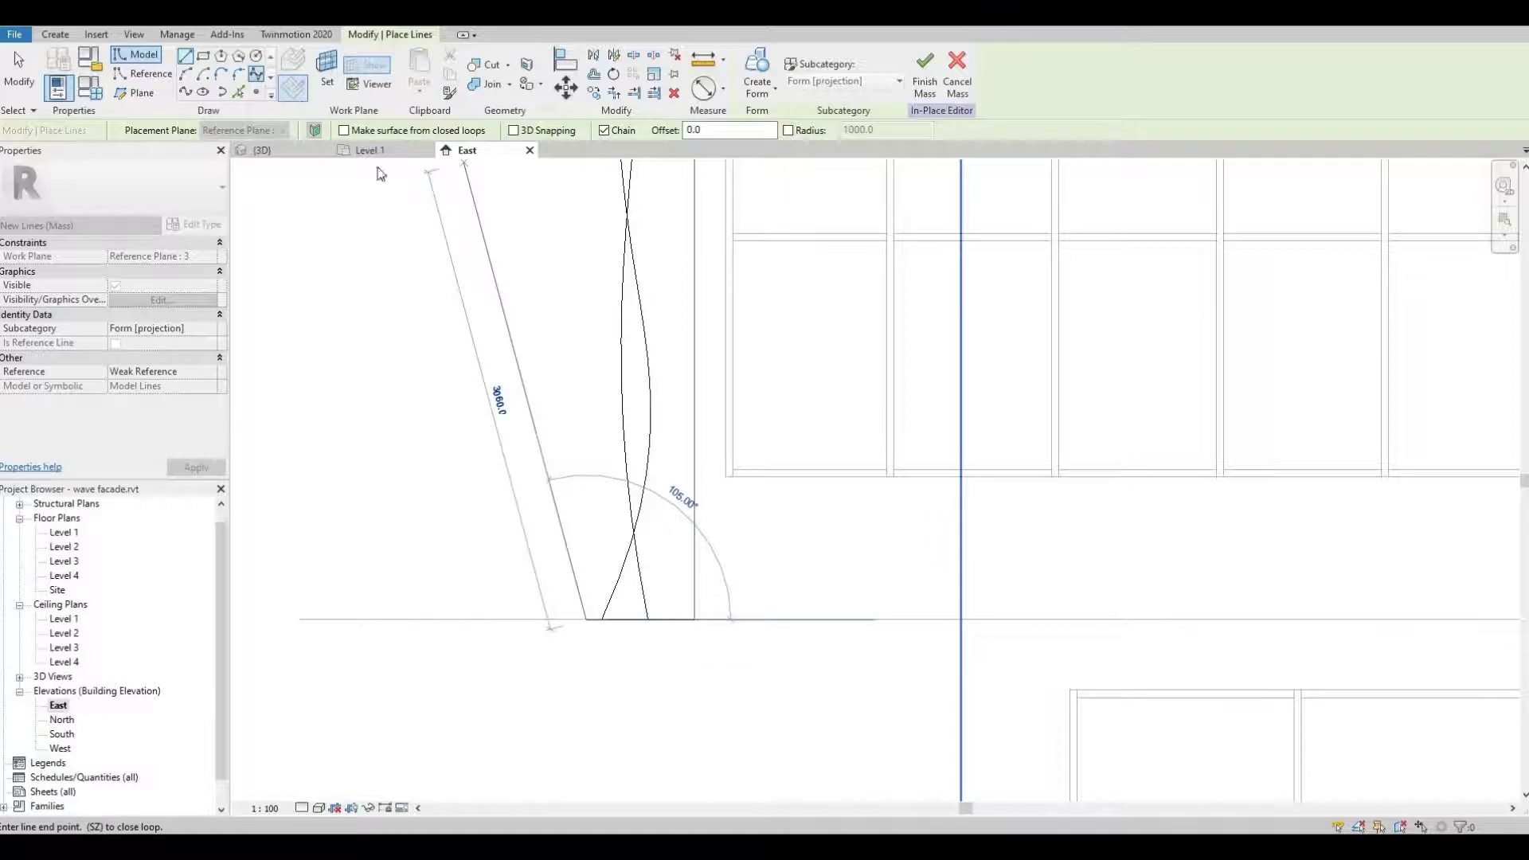
- Close the third profile with a wavy spline from the Level 2 line's outer end to the Level 4 line's outer end
click(256, 79)
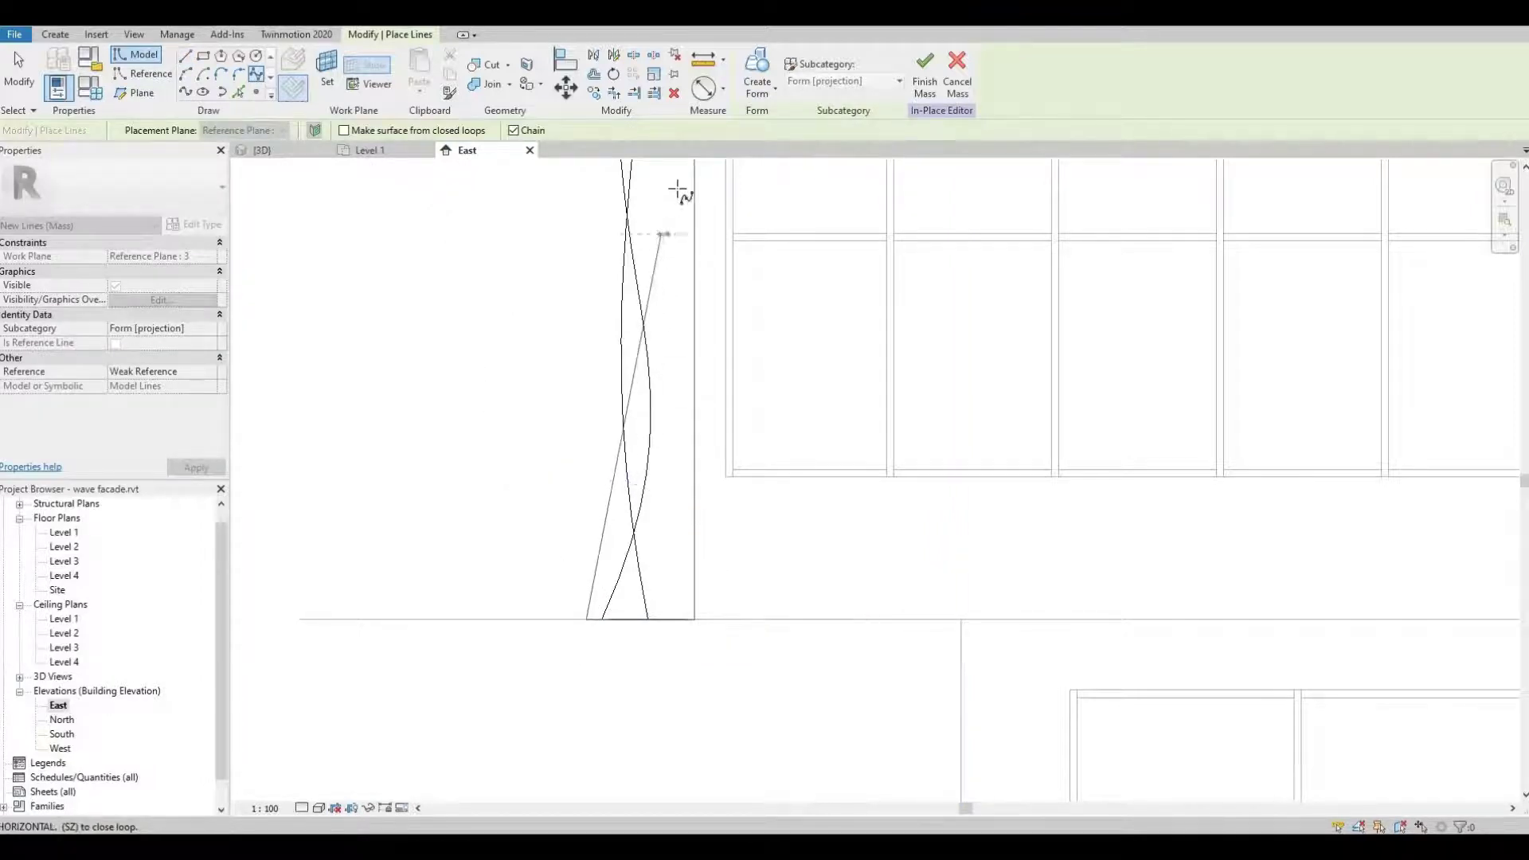
middle_drag(678, 189, 632, 575)
click(617, 271)
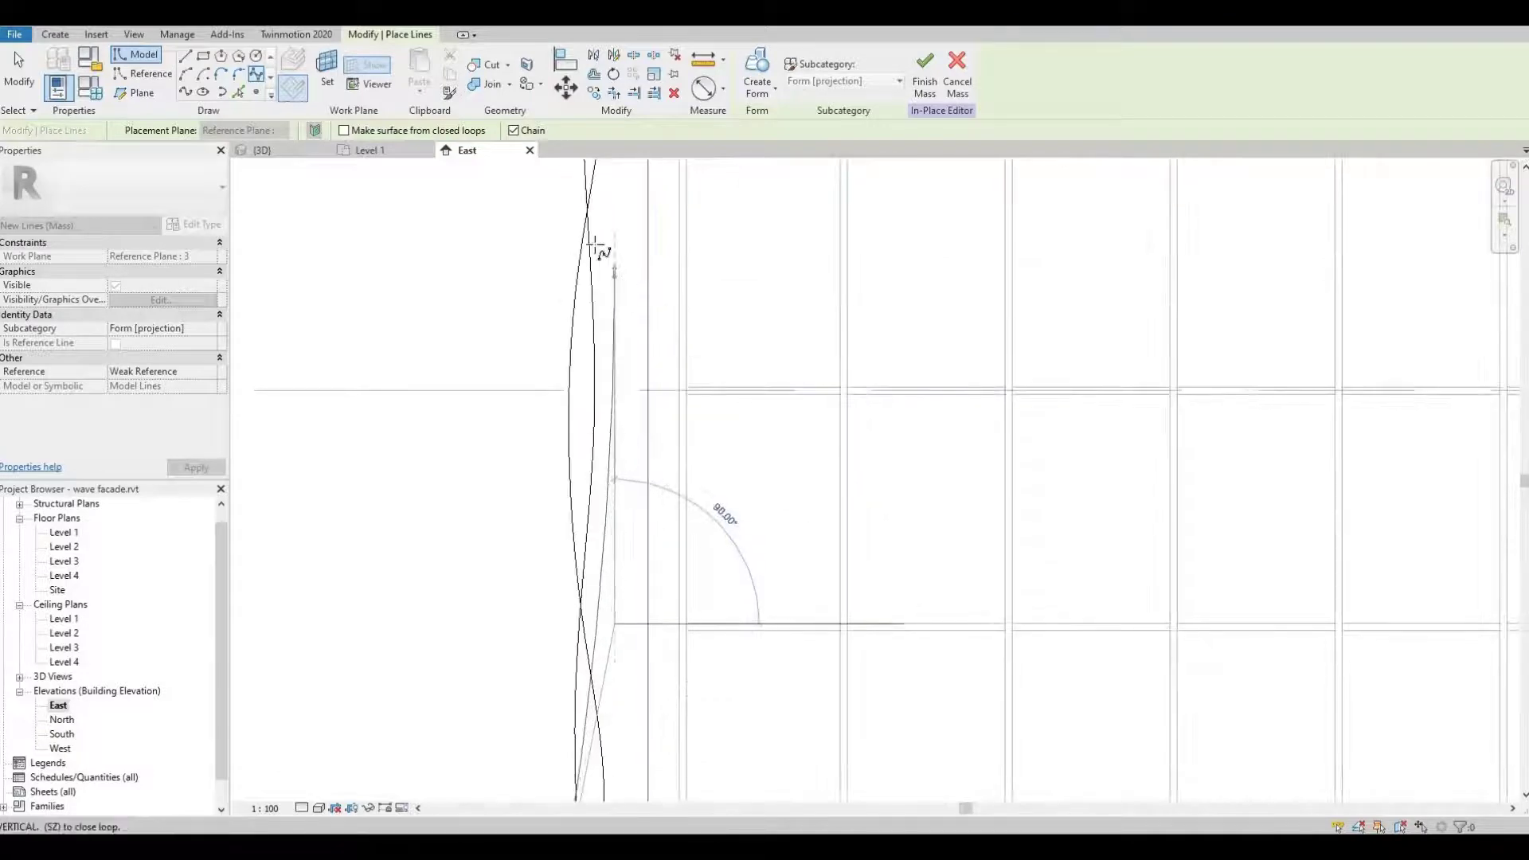
middle_drag(596, 276, 603, 558)
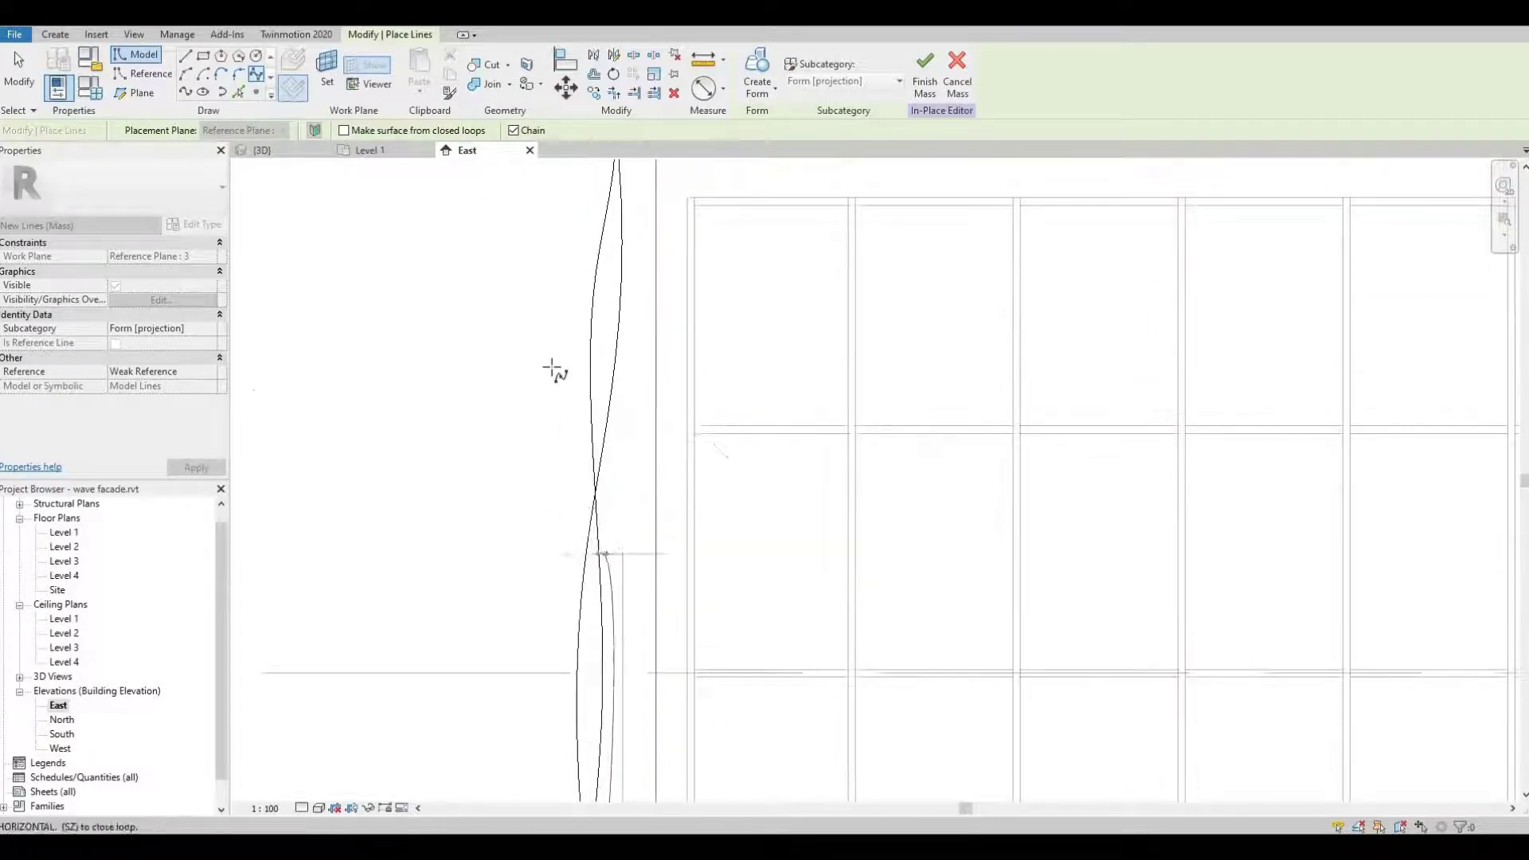
click(559, 313)
middle_drag(584, 307, 586, 503)
middle_drag(602, 193, 615, 439)
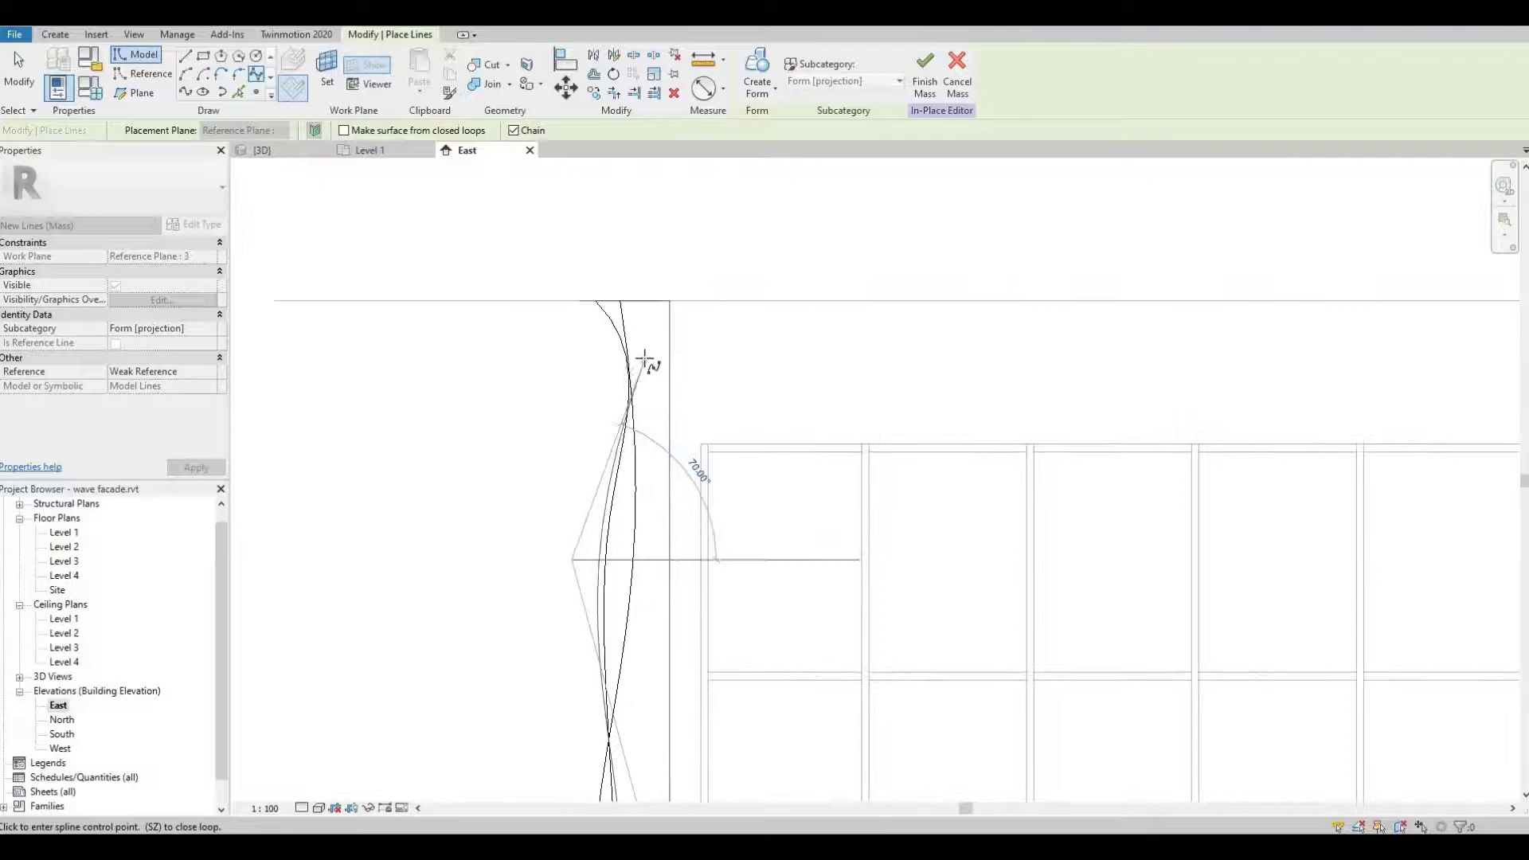
scroll(563, 307, up, 4)
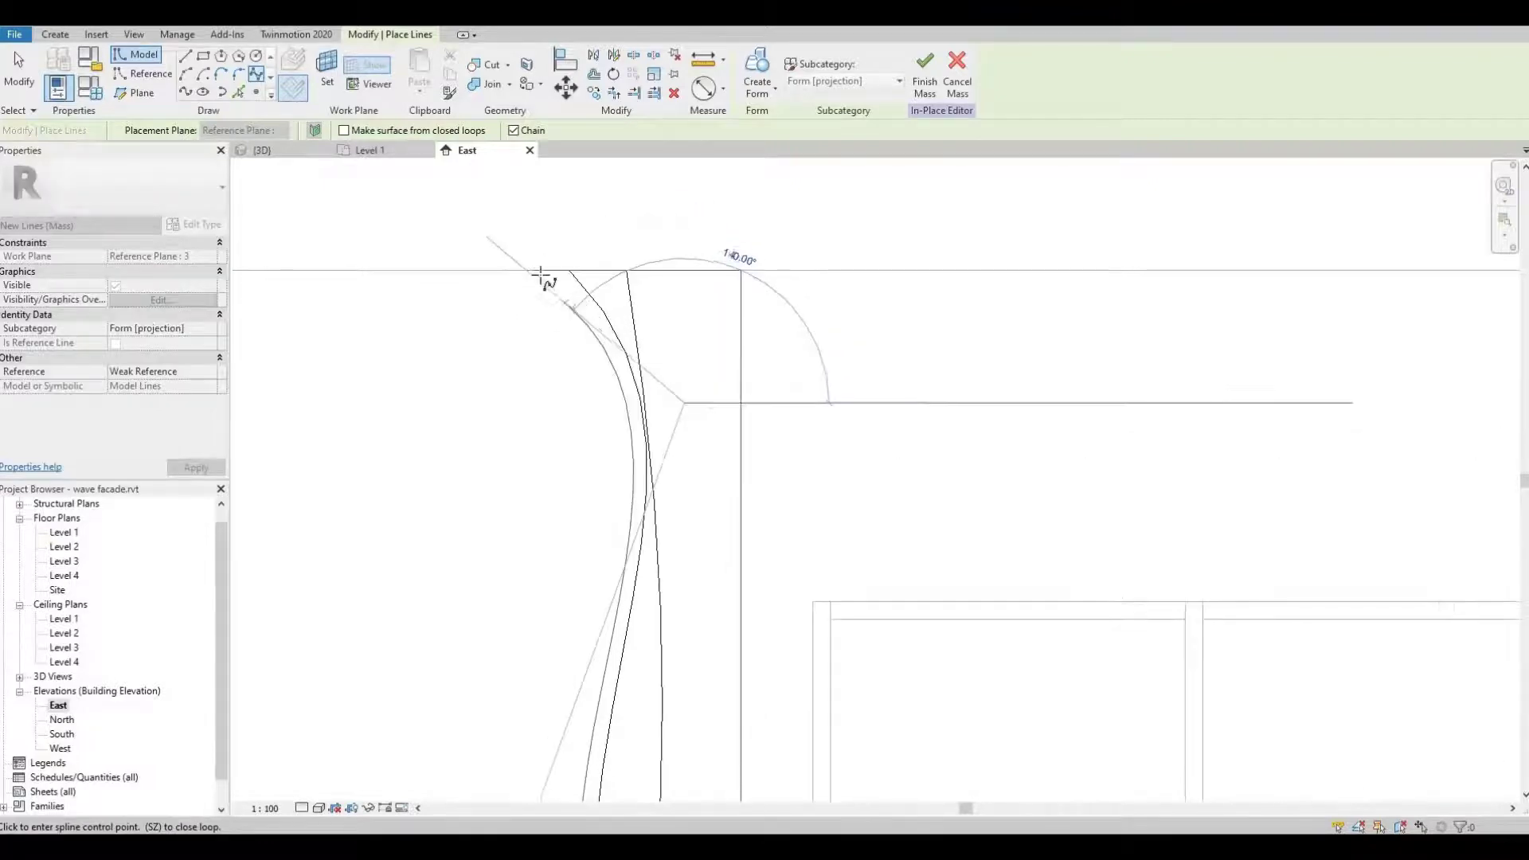
click(533, 271)
scroll(670, 345, down, 5)
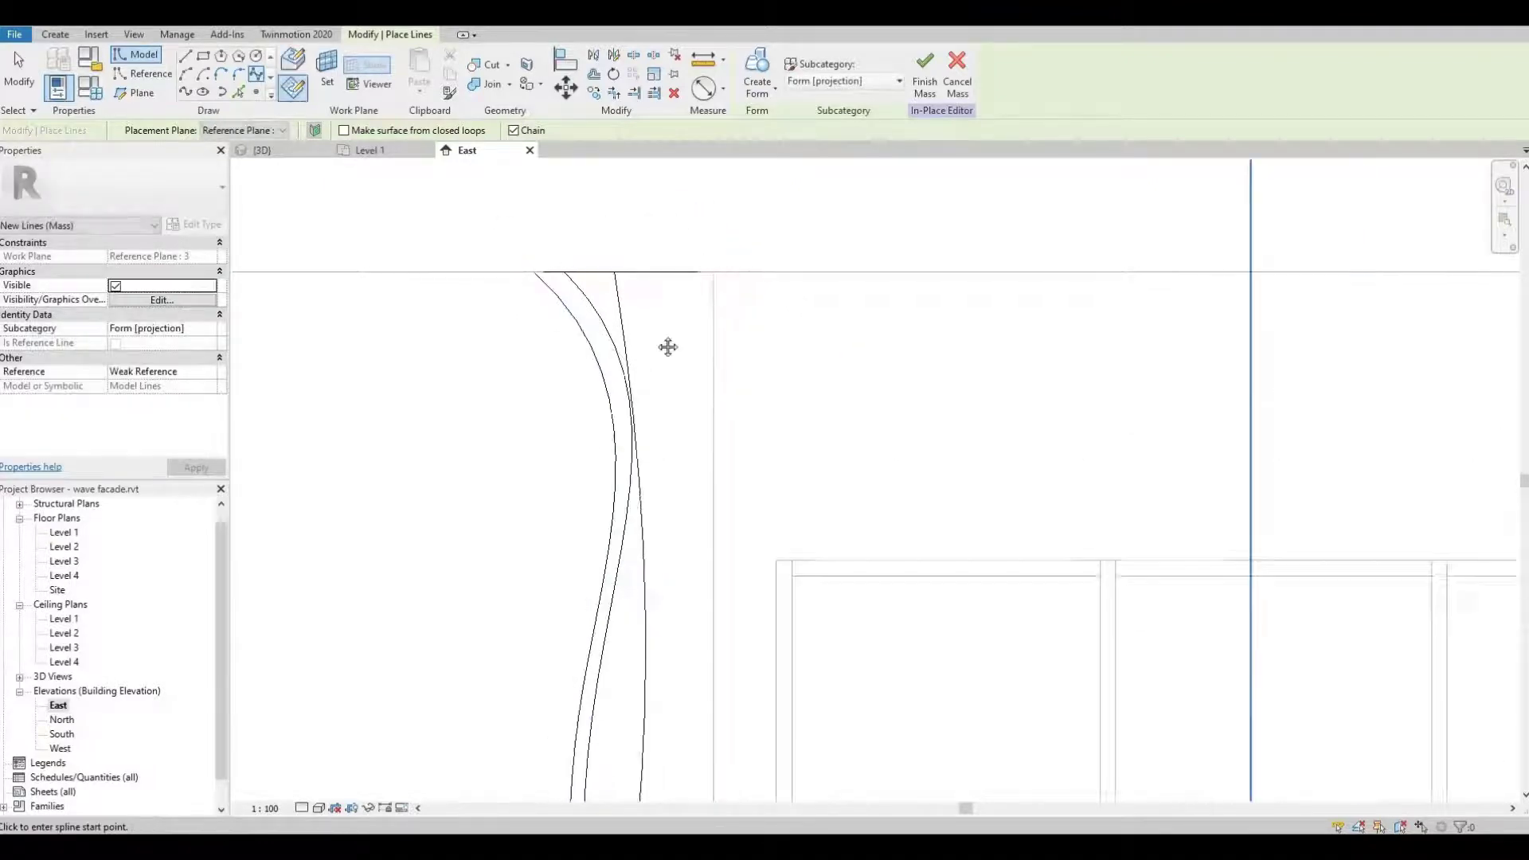
- Refine the third profile's spline by moving its control point near Level 4 slightly toward the wall and the one below it slightly outward
scroll(668, 422, up, 2)
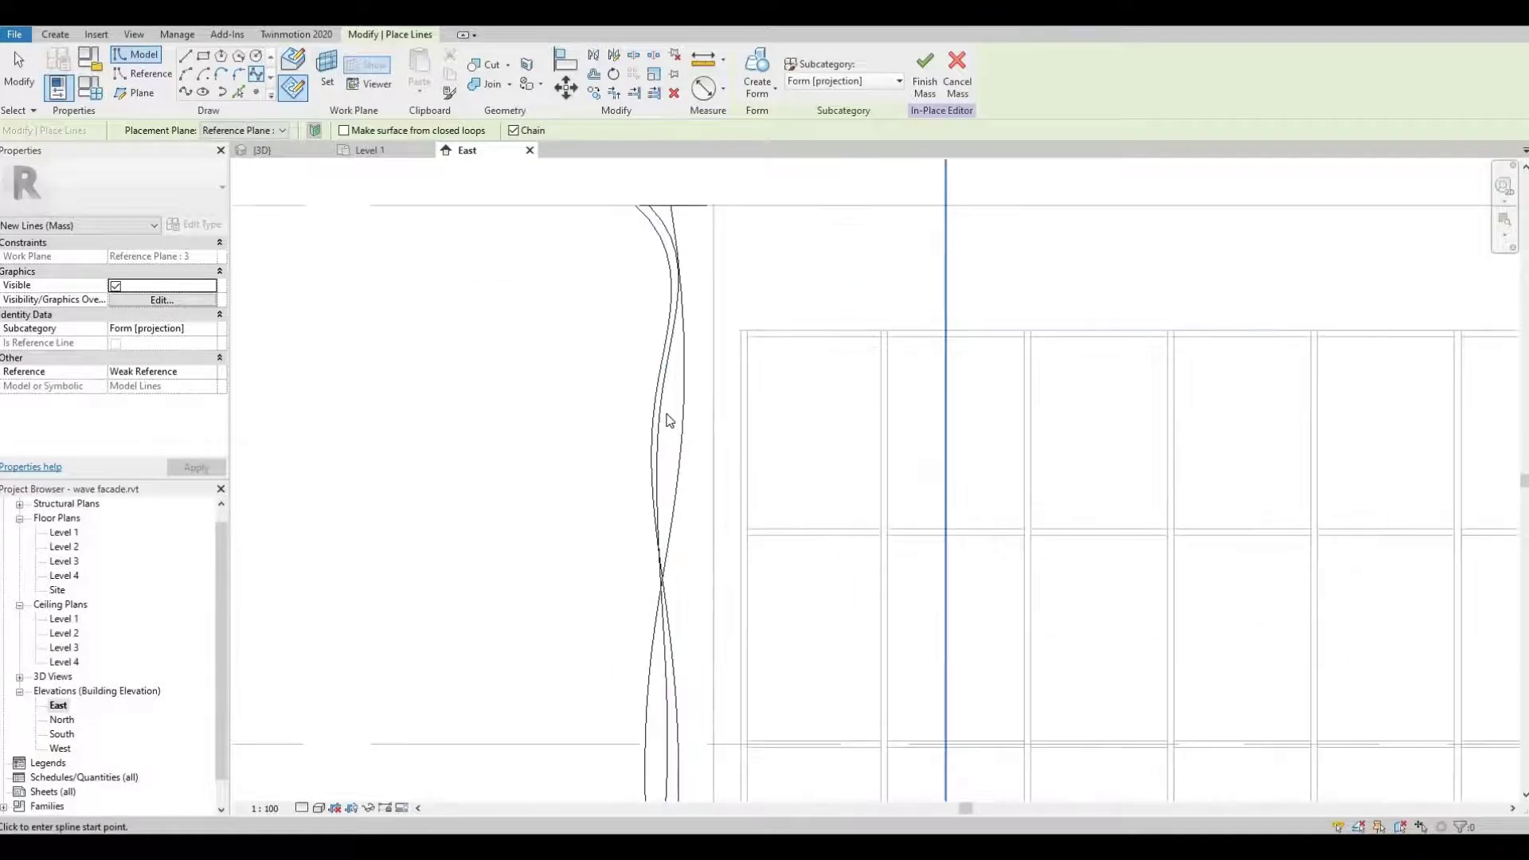
key(Escape)
click(679, 333)
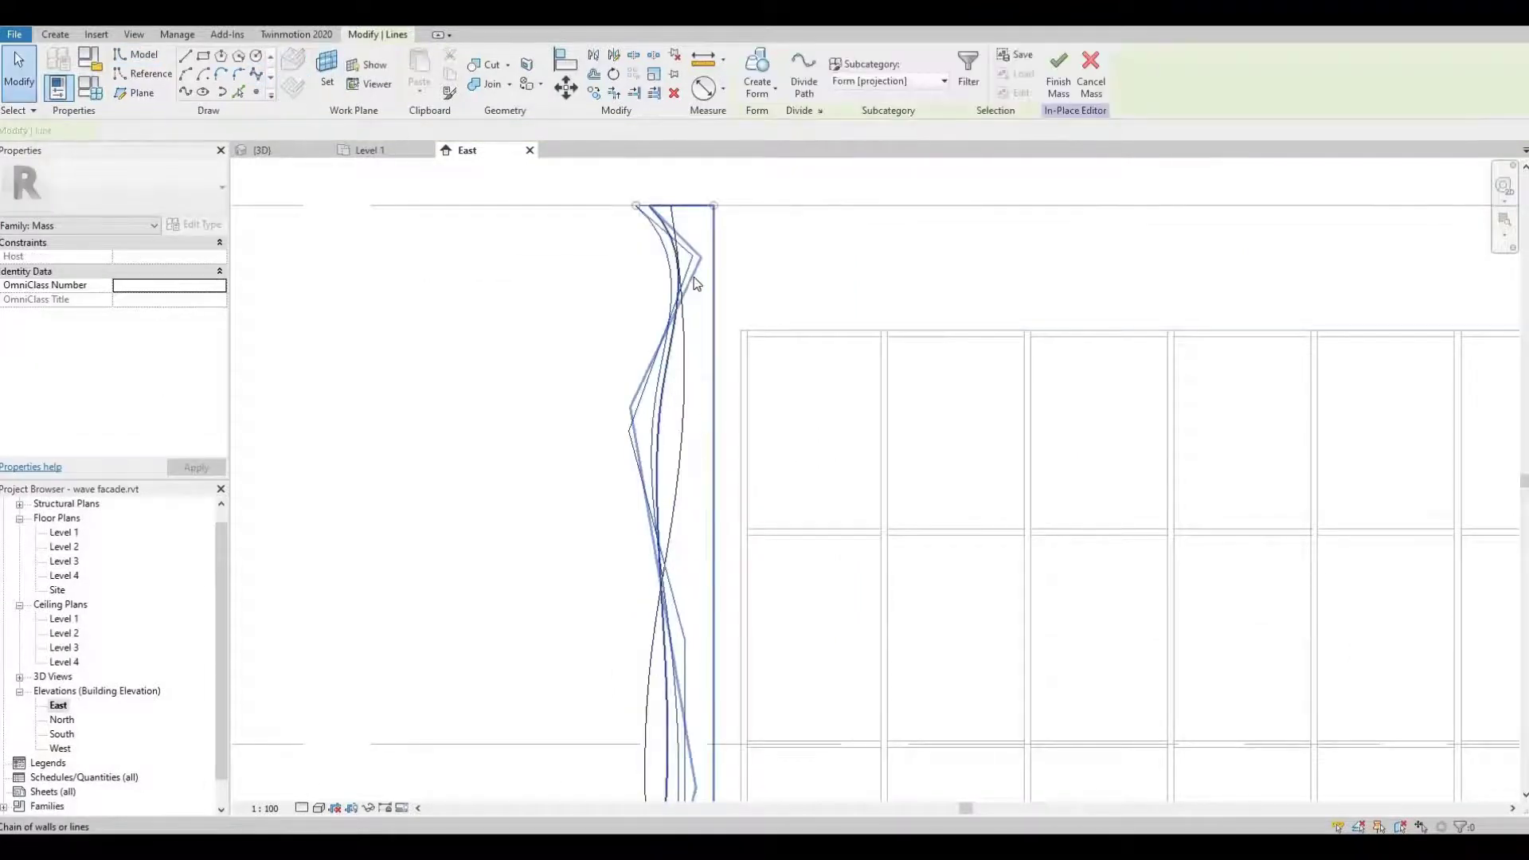
scroll(665, 350, up, 2)
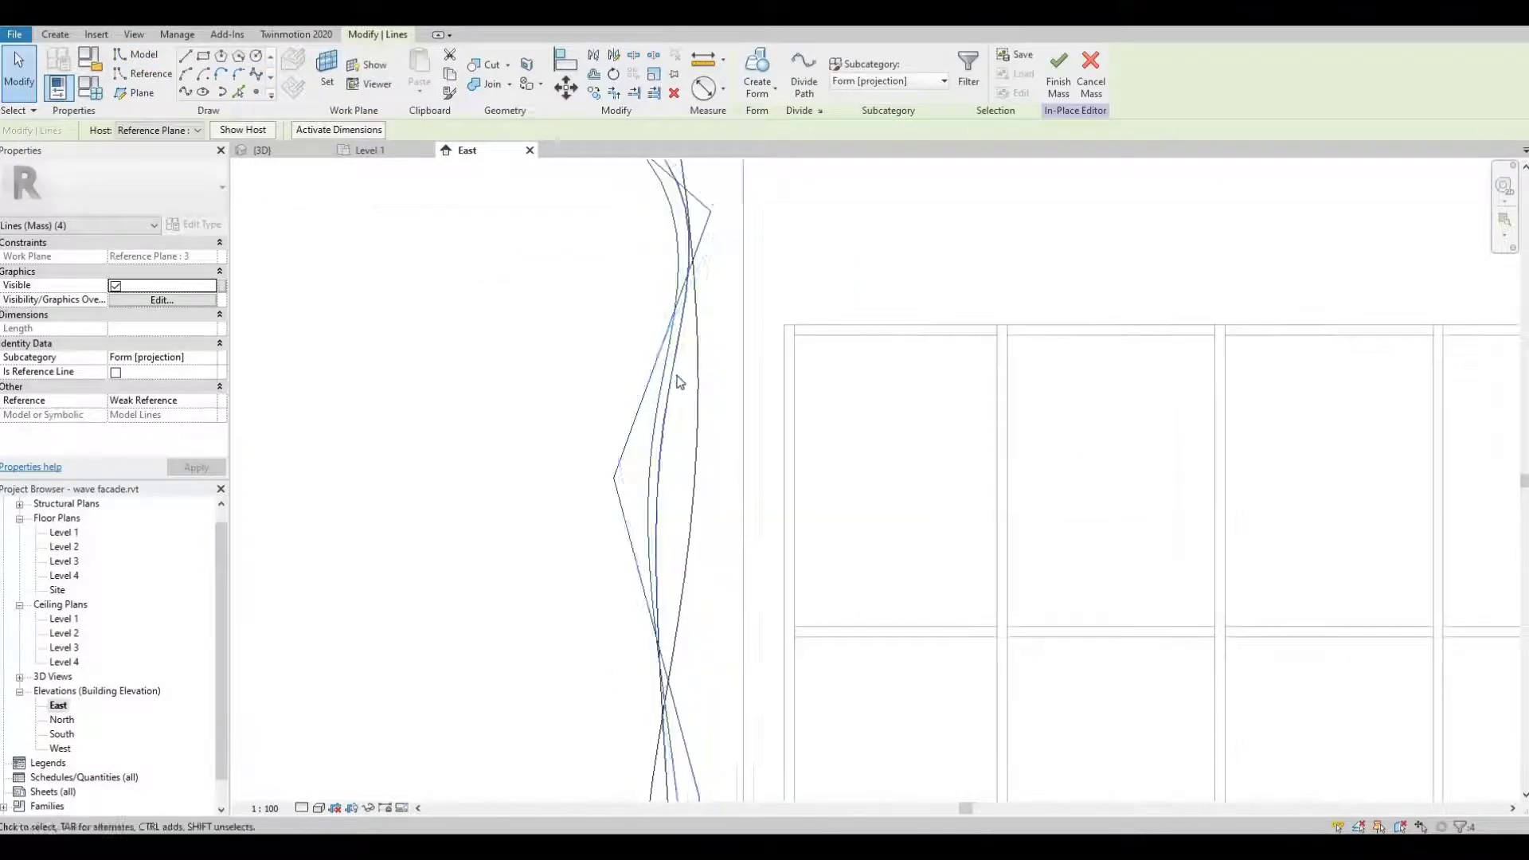
click(666, 366)
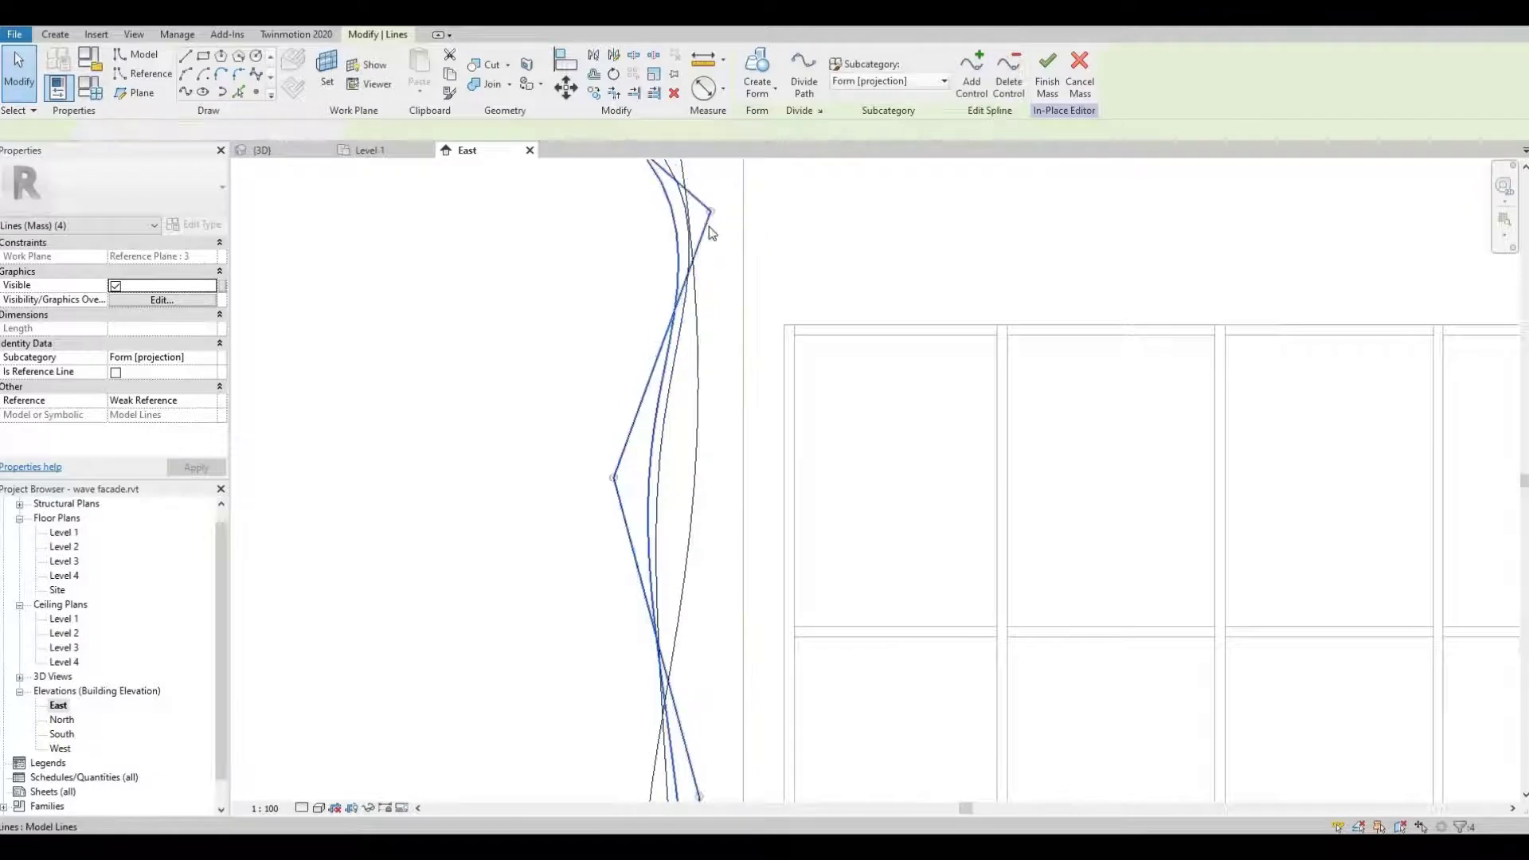
mouse_move(716, 211)
mouse_down()
mouse_move(736, 204)
mouse_move(717, 210)
mouse_up()
drag(592, 478, 659, 423)
click(616, 397)
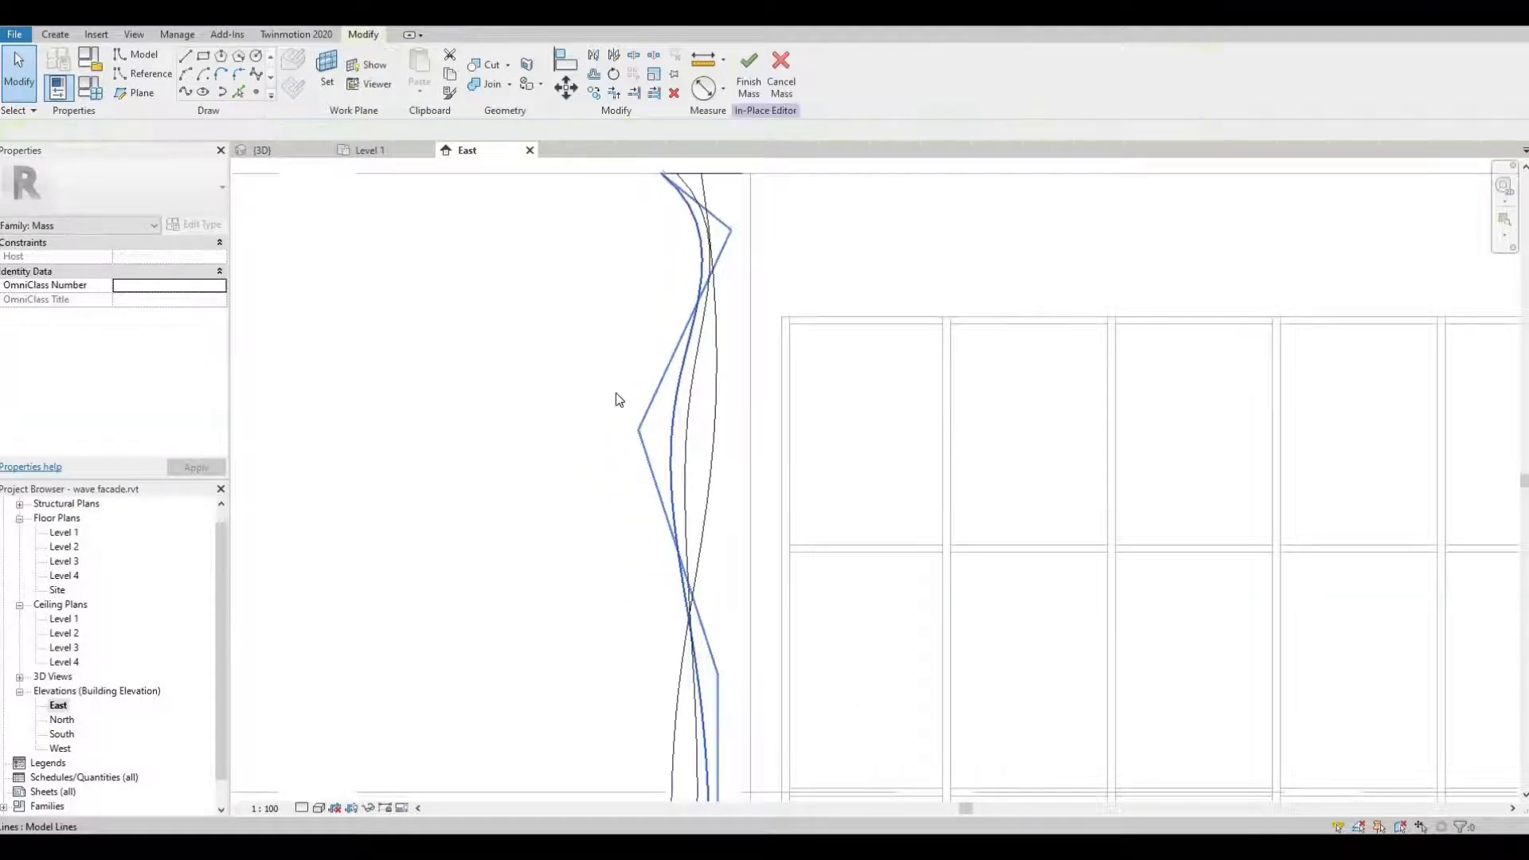
- On Reference Plane : 4, draw a horizontal line on Level 4 that ends at the wall's outer corner
click(140, 55)
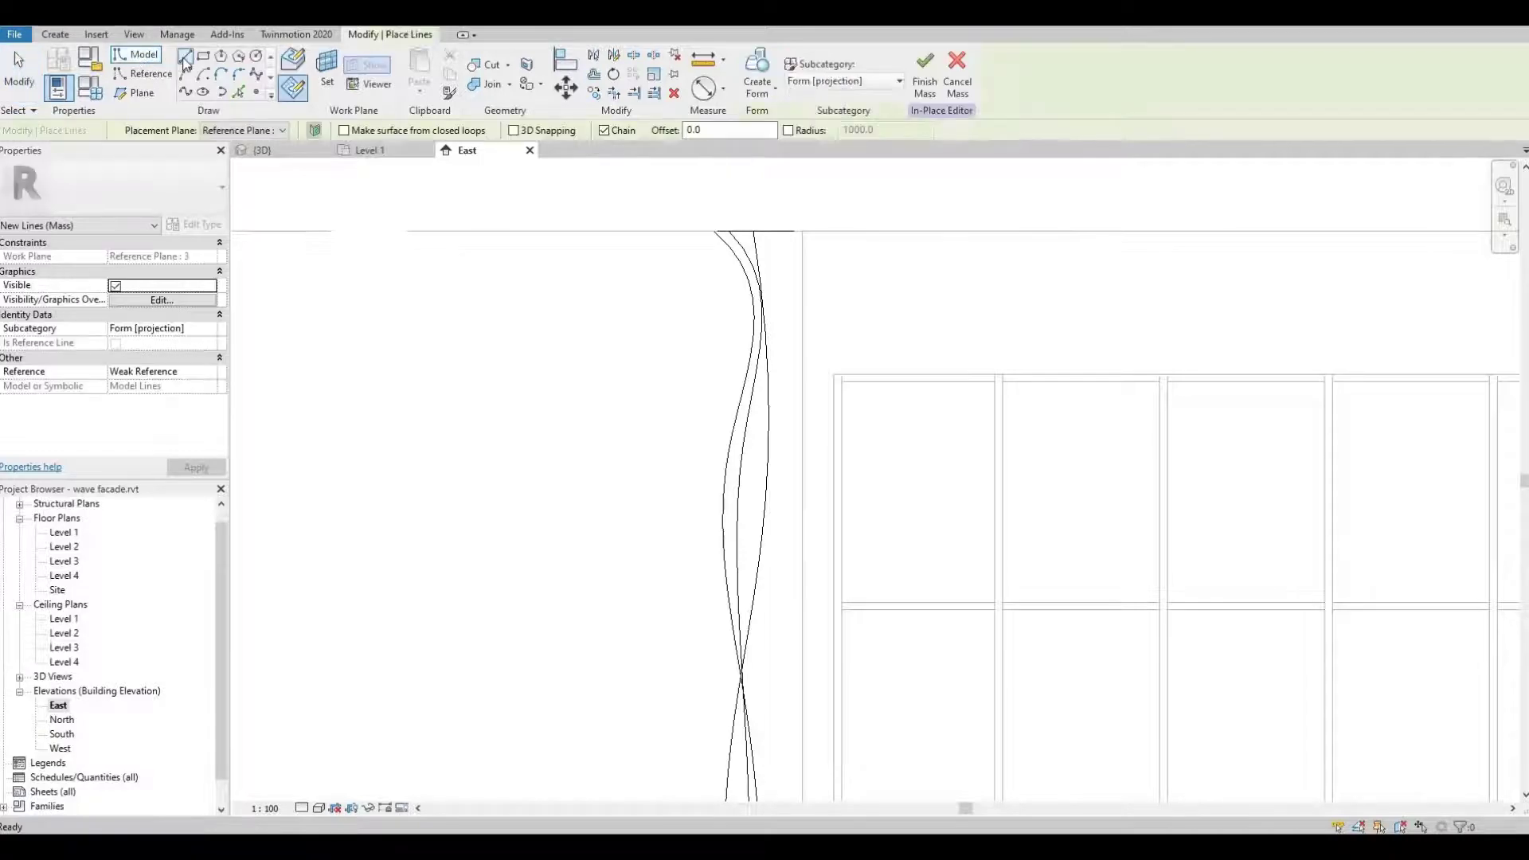
click(281, 131)
click(263, 199)
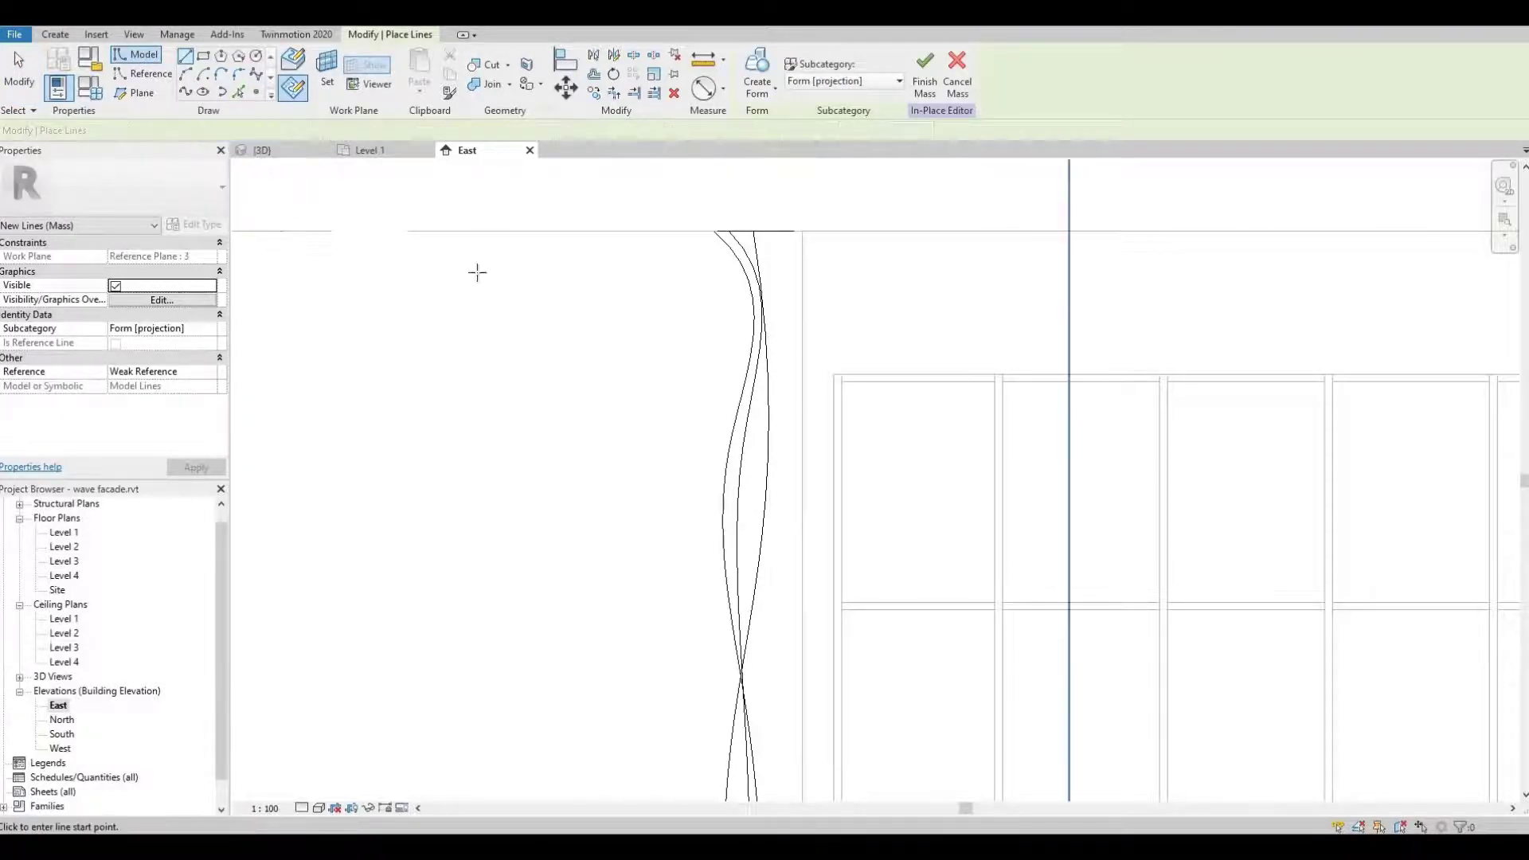
scroll(710, 324, up, 2)
scroll(737, 310, up, 2)
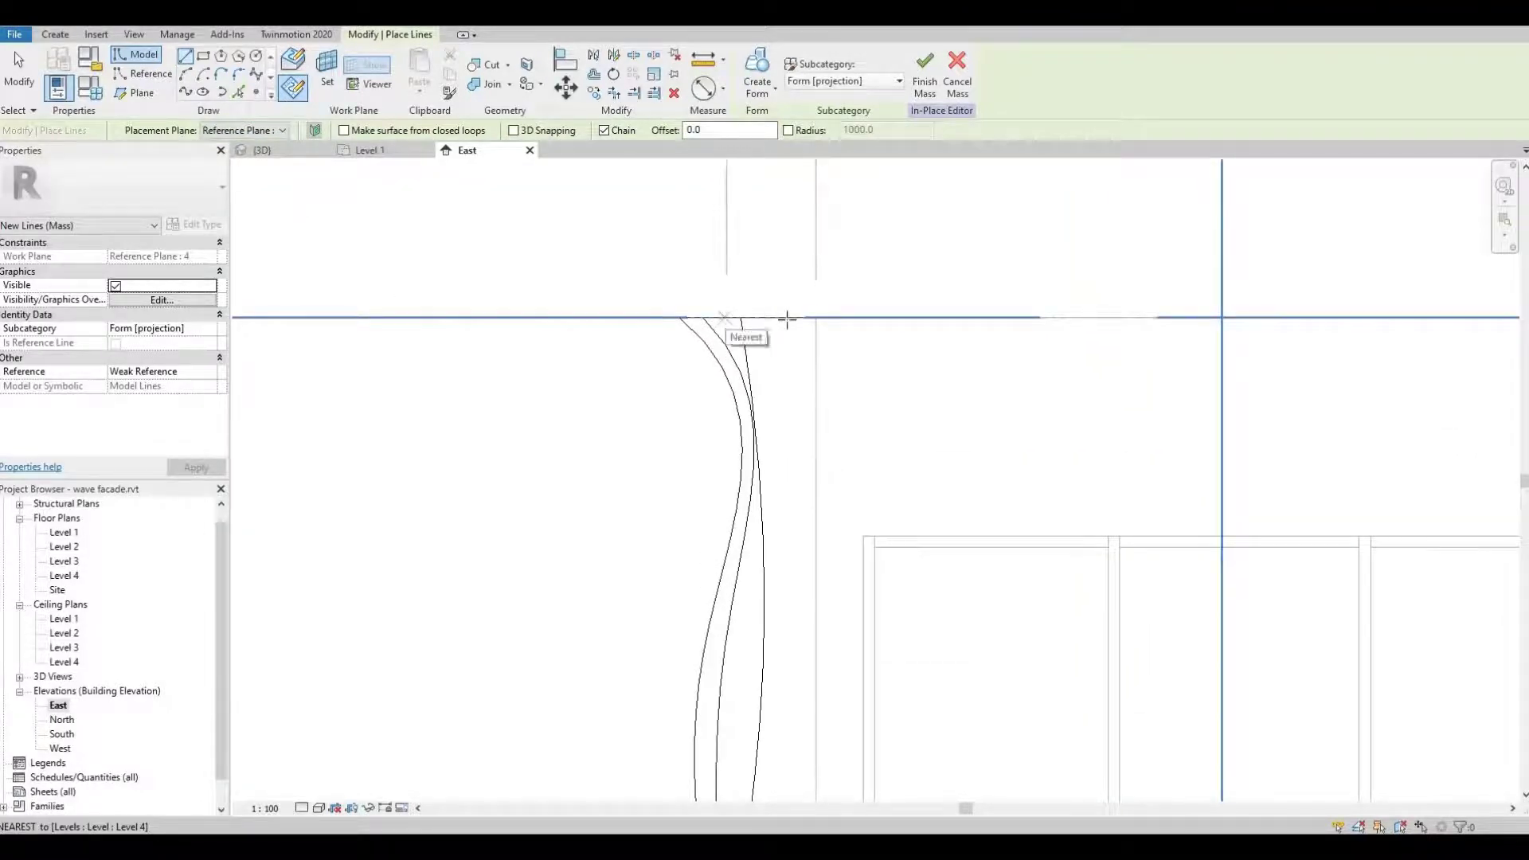
click(816, 318)
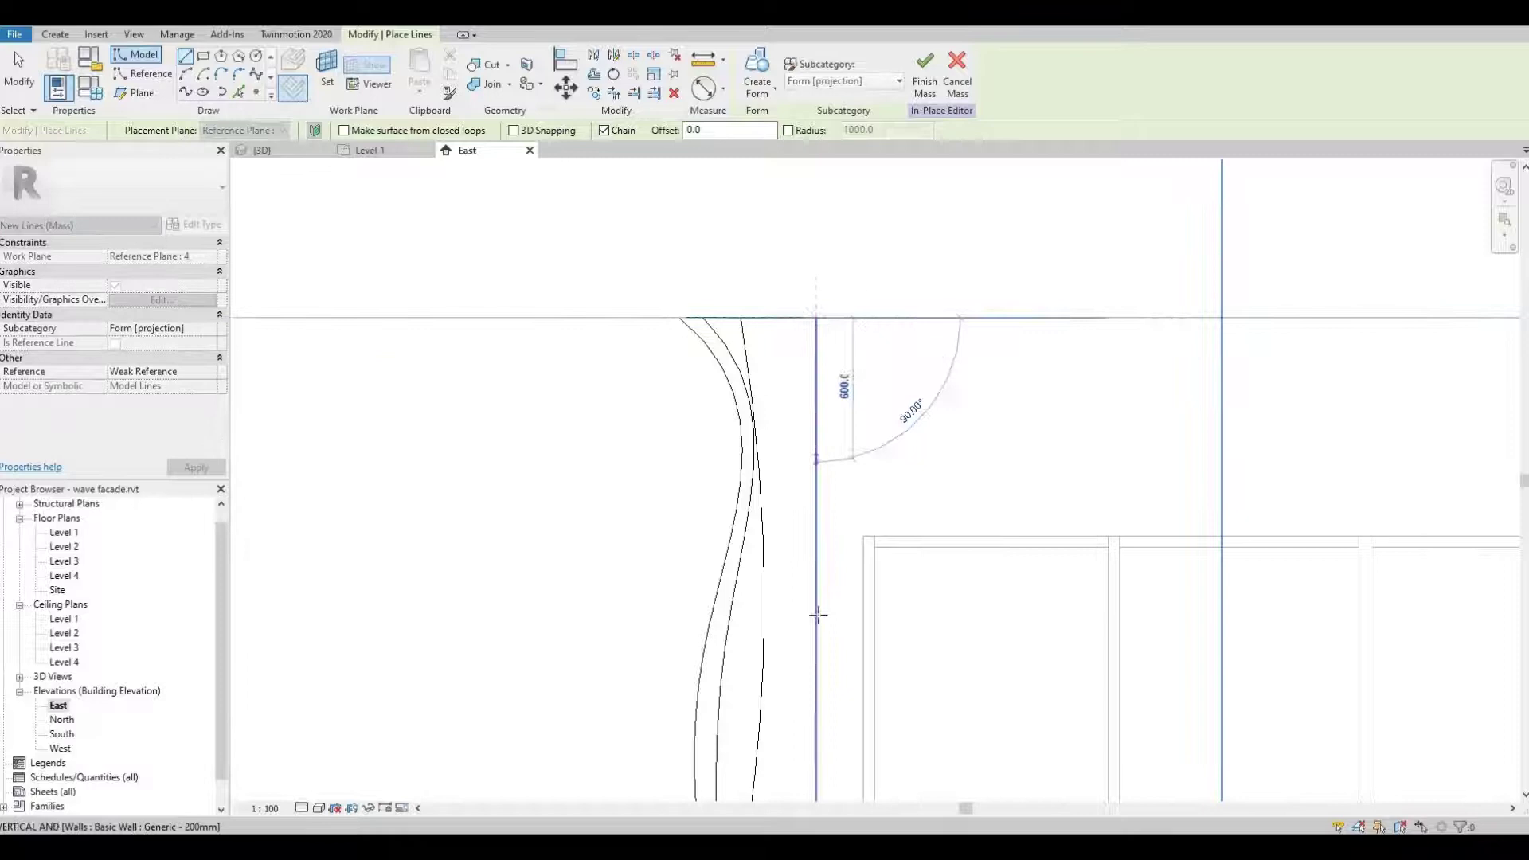
- Continue the fourth profile's chain down the wall's outer face to Level 2, and outward to between the first two profiles' lower ends
scroll(818, 615, down, 5)
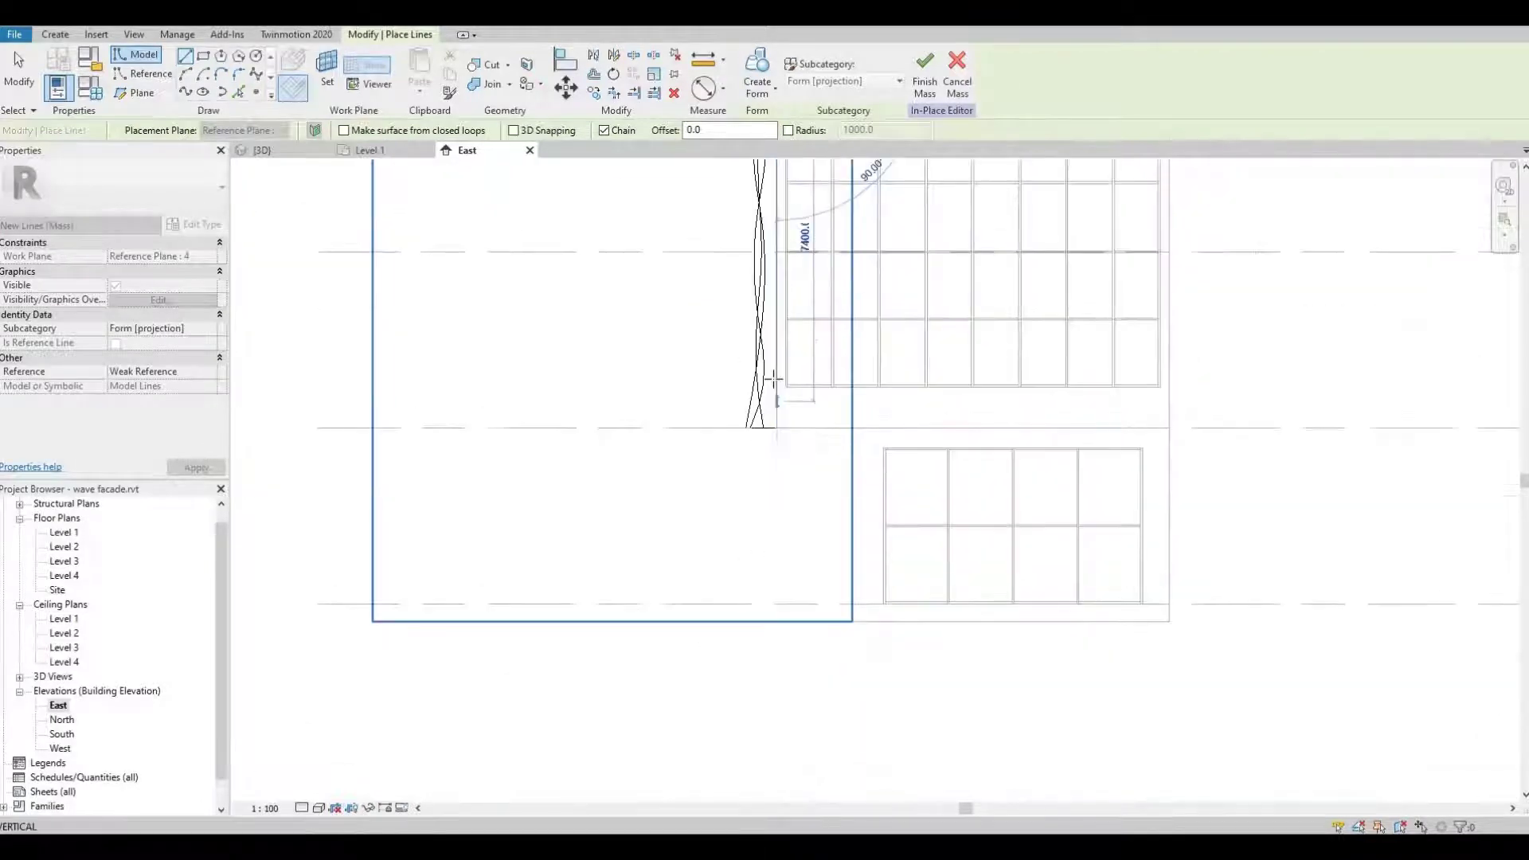
scroll(773, 380, up, 5)
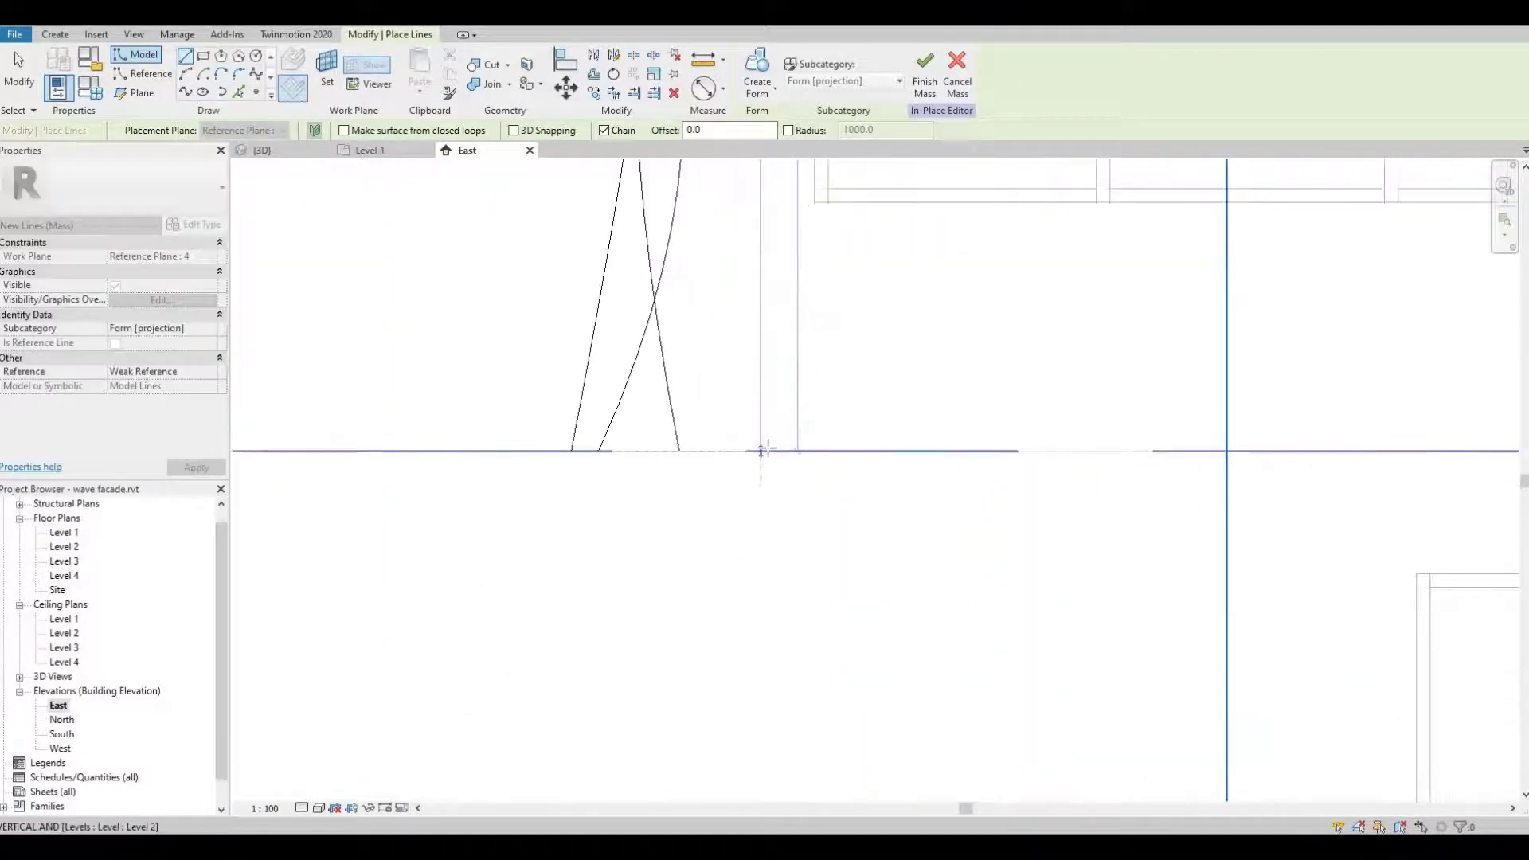
click(761, 451)
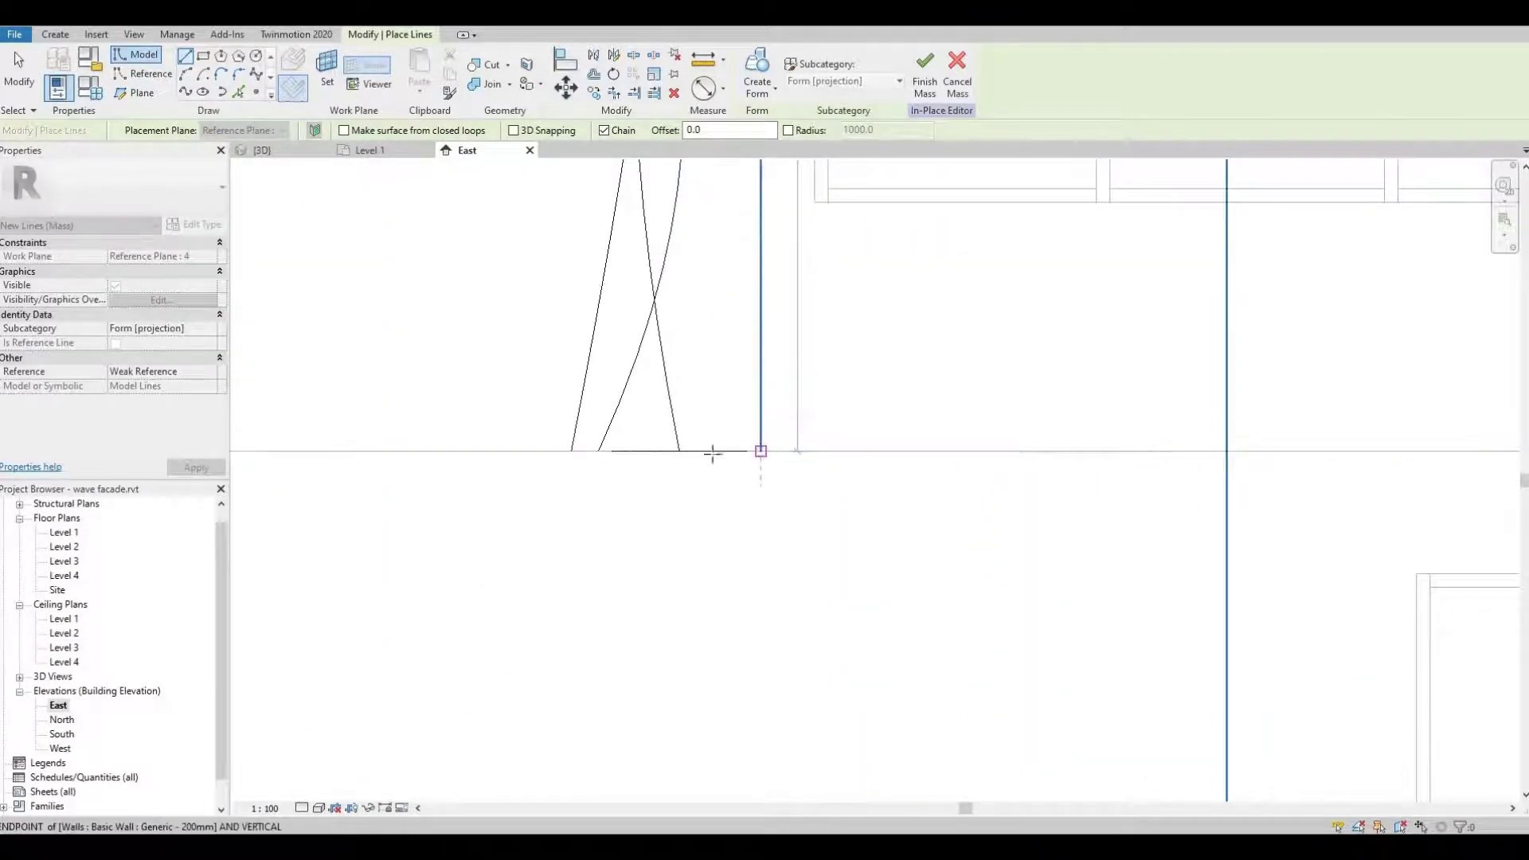
click(645, 453)
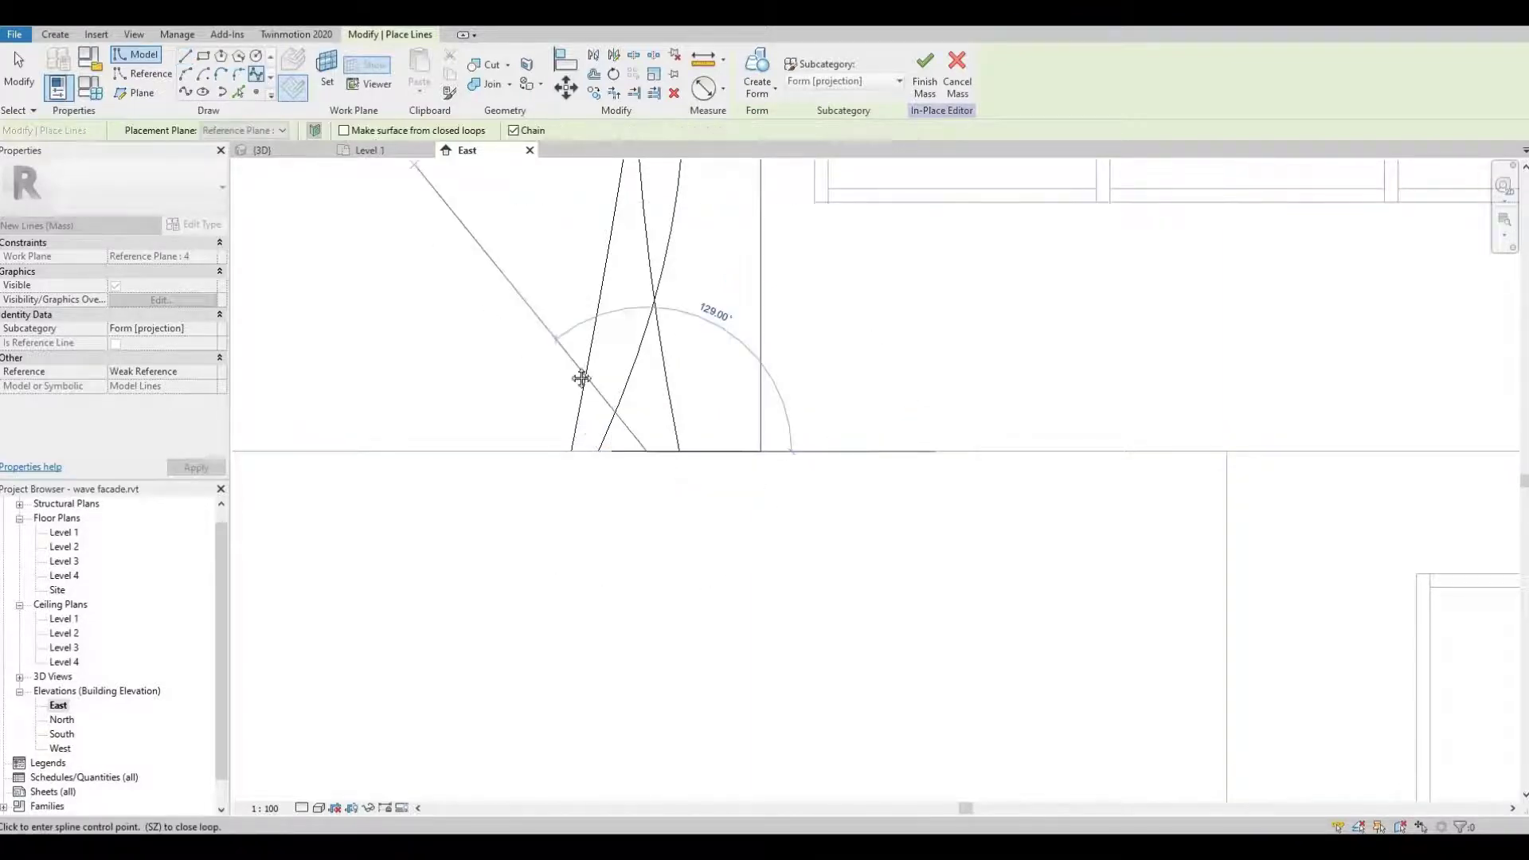
- Close the fourth profile with a strongly waved spline up to Level 4, bending outward below Level 3, toward the wall above it, and outward again
middle_drag(581, 380, 548, 656)
scroll(548, 657, down, 1)
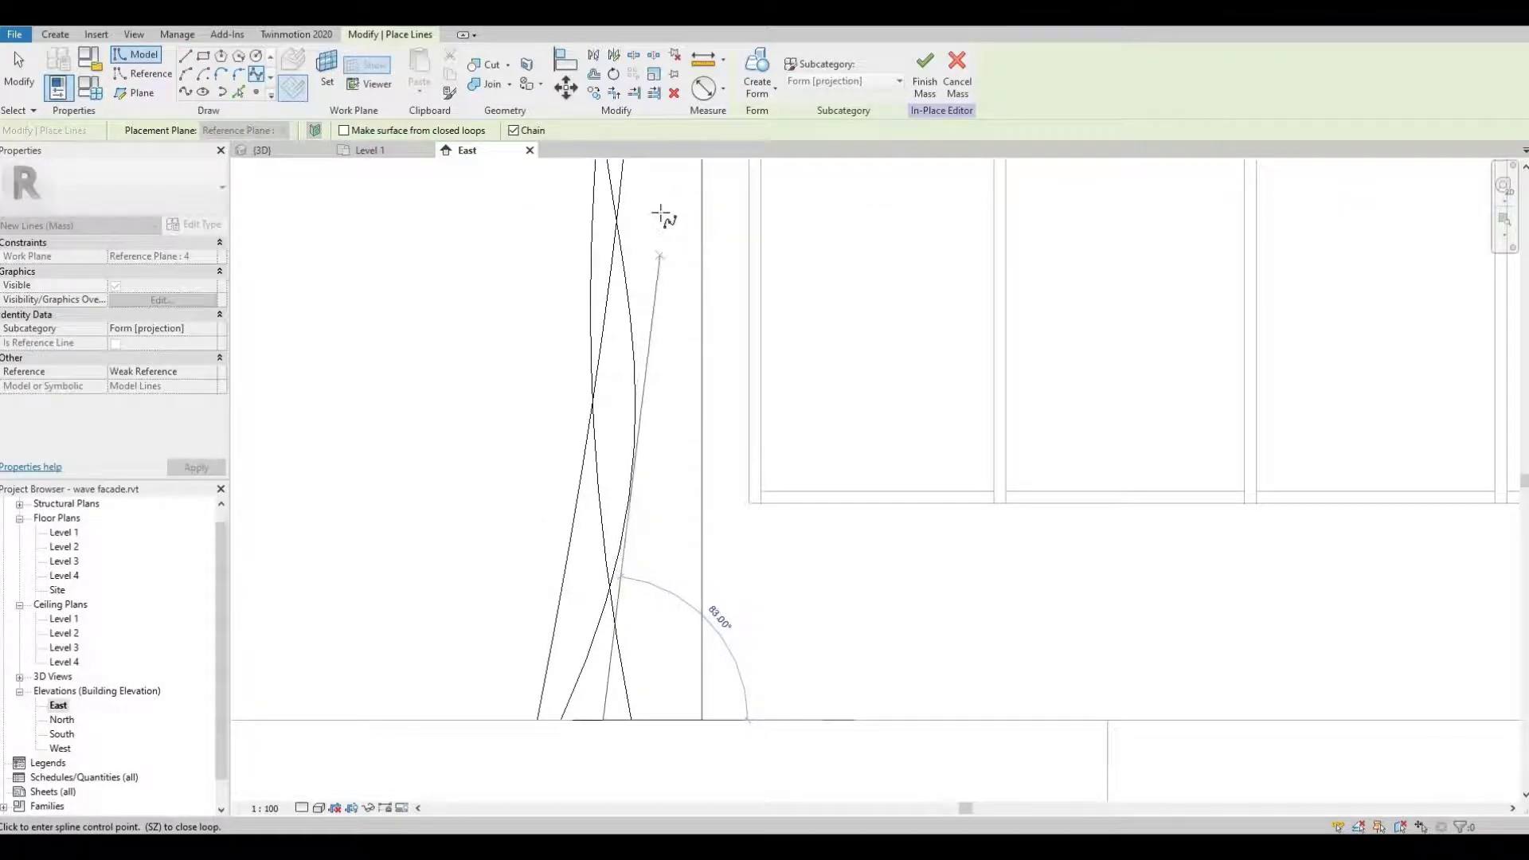
middle_drag(635, 438, 609, 715)
click(534, 272)
middle_drag(536, 274, 553, 667)
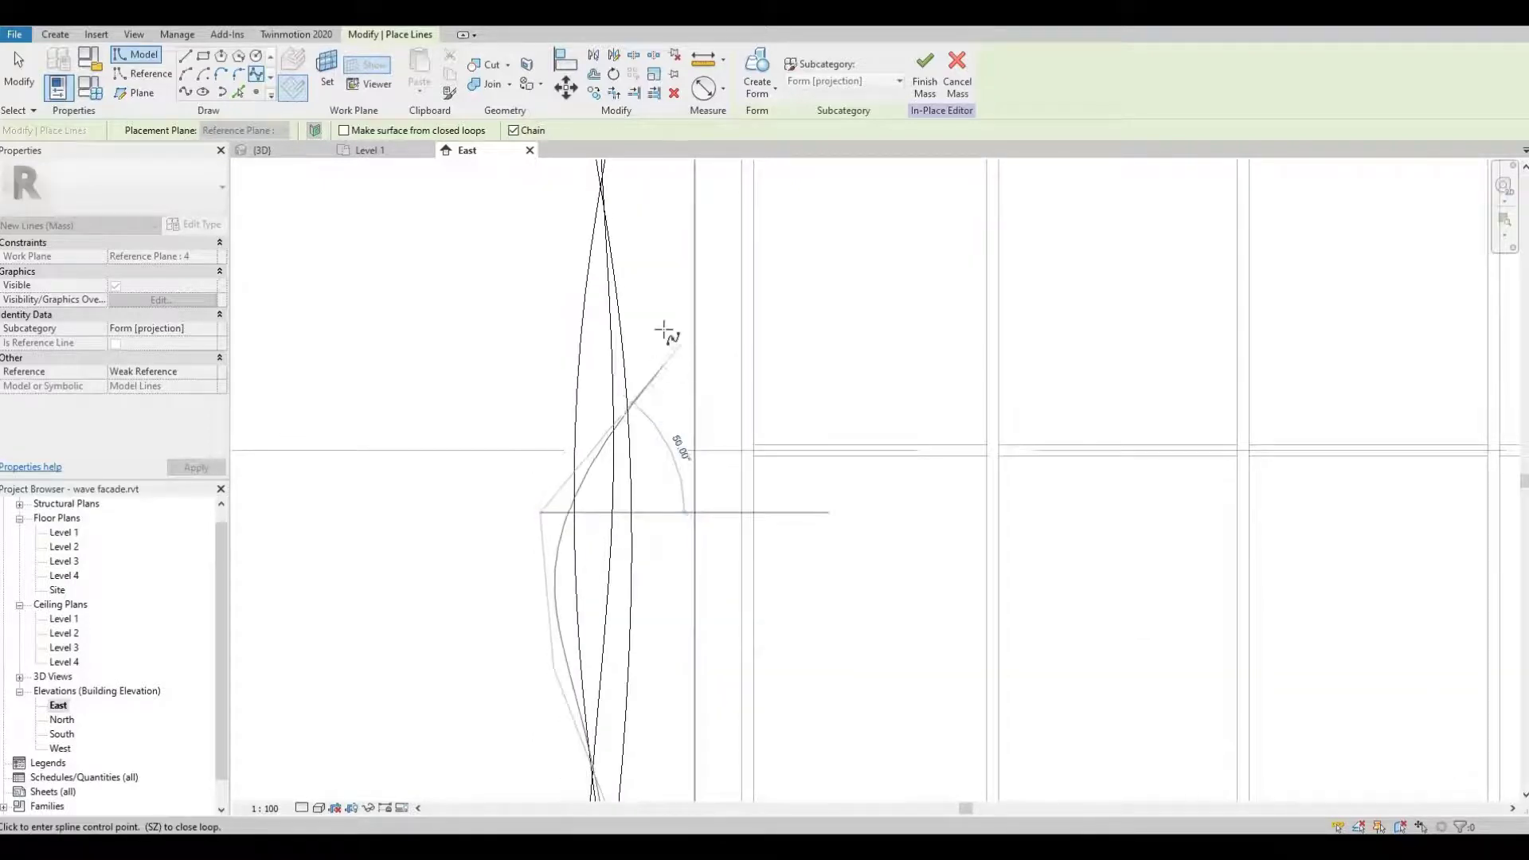
click(672, 287)
click(673, 226)
middle_drag(671, 186, 664, 643)
click(652, 461)
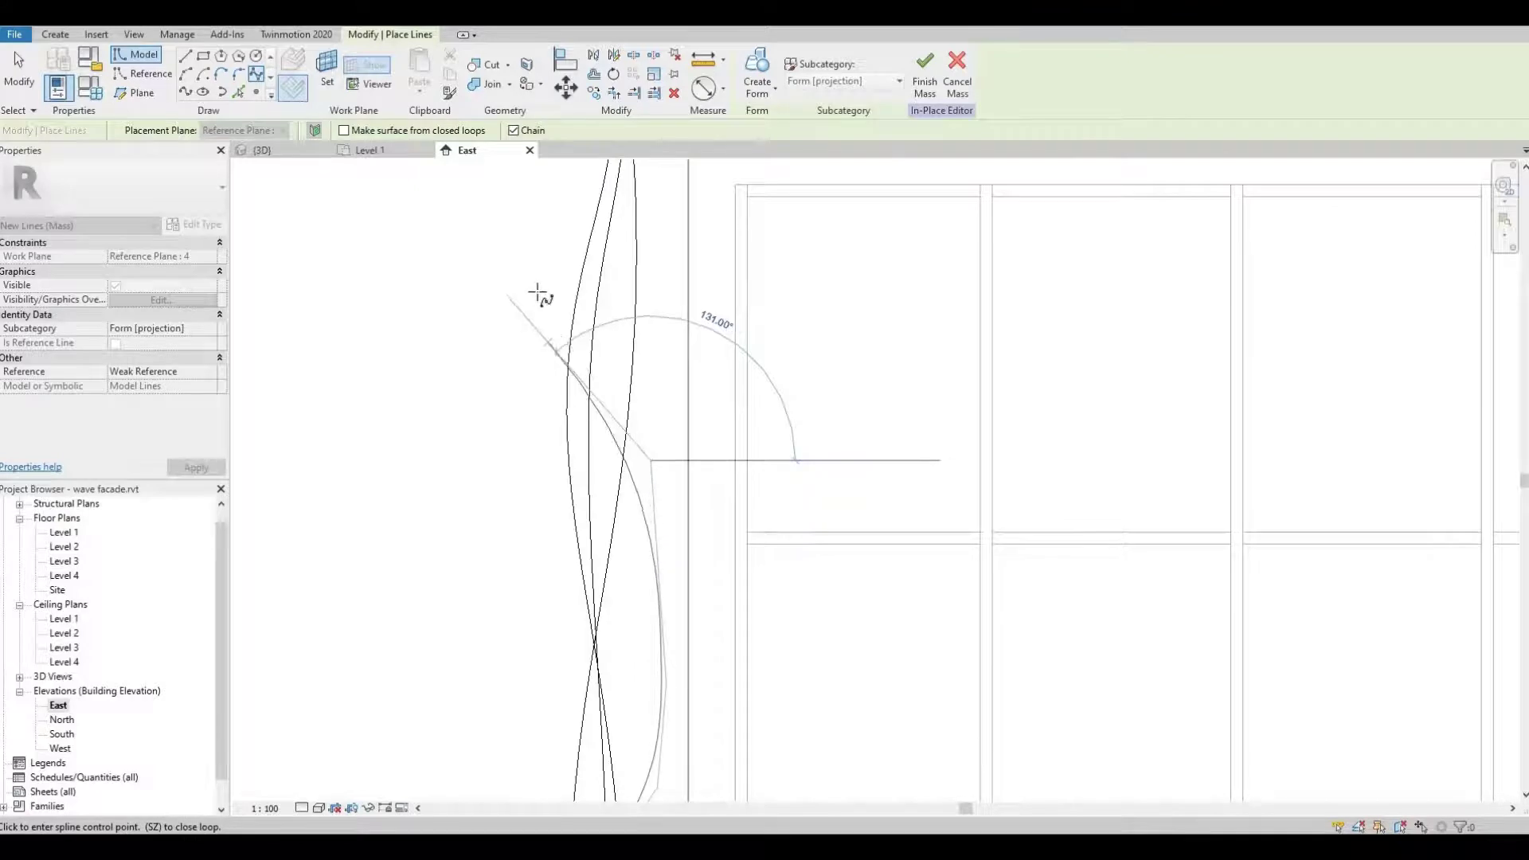
click(548, 332)
middle_drag(556, 399, 575, 533)
click(547, 298)
middle_drag(574, 478, 576, 634)
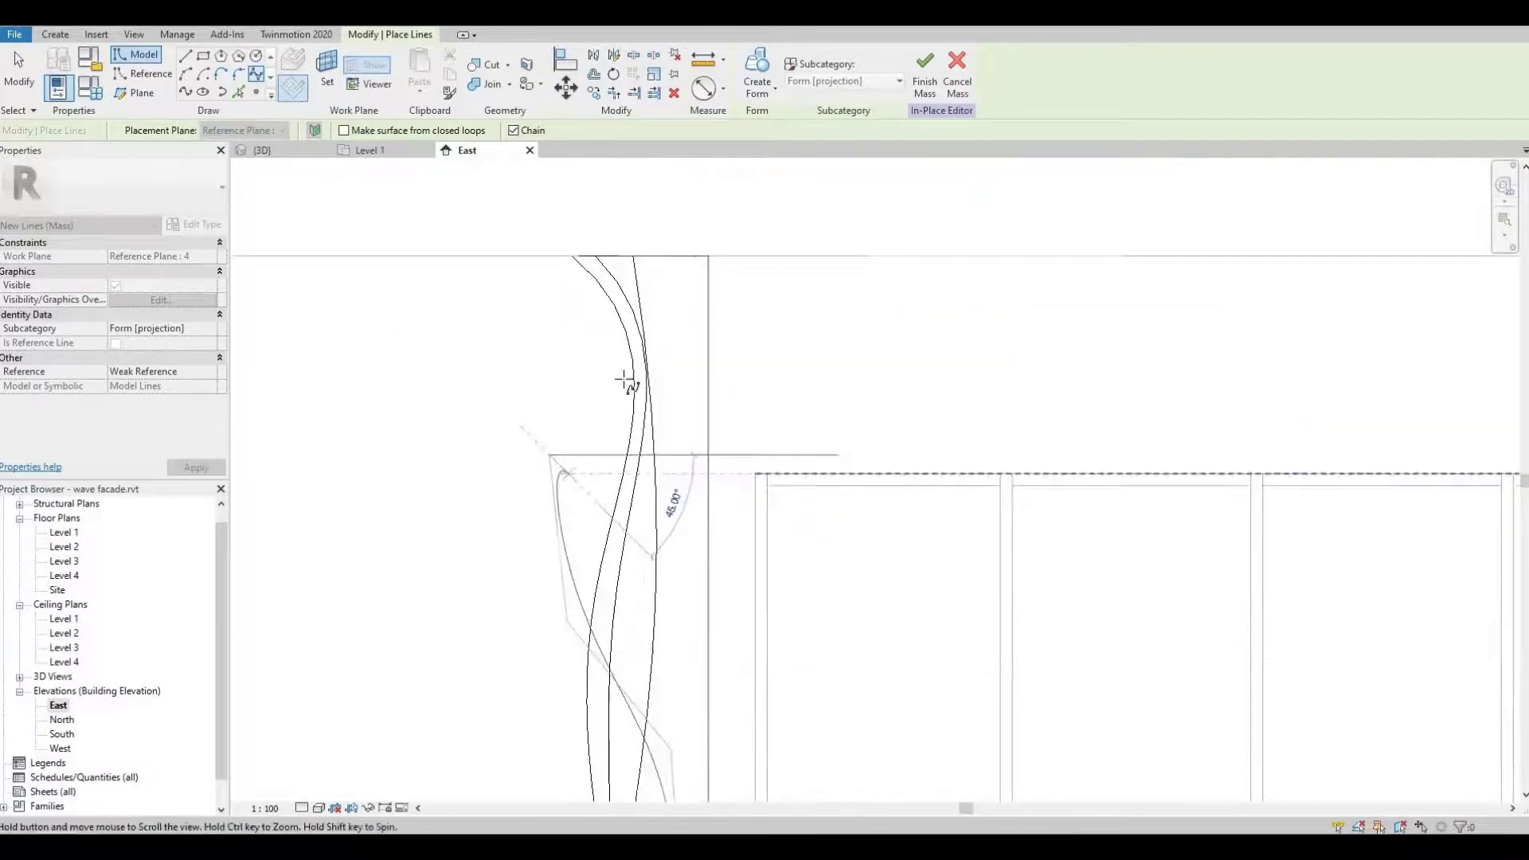
click(664, 350)
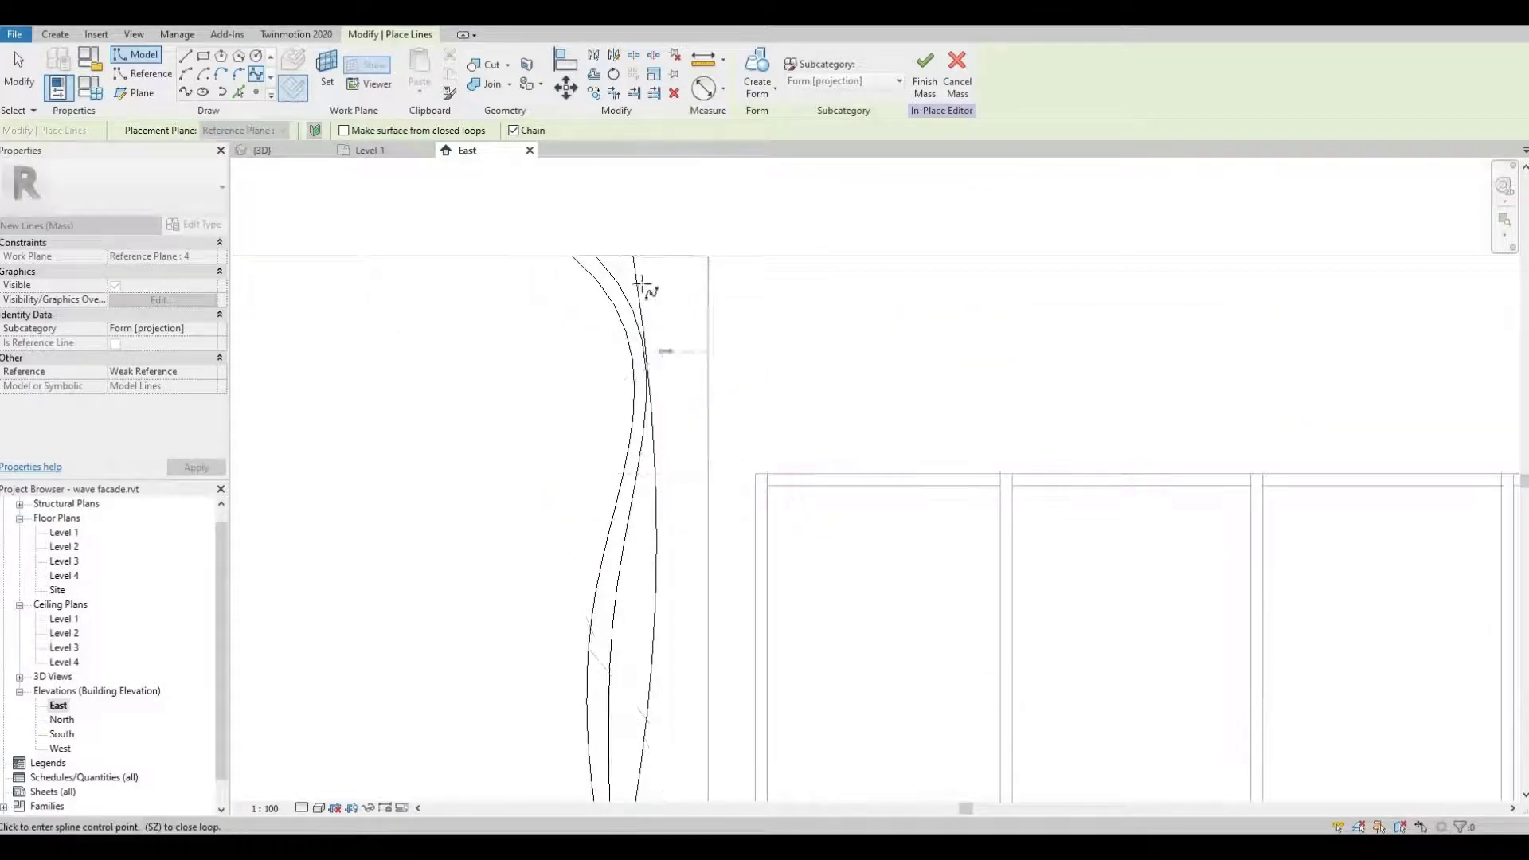
click(594, 256)
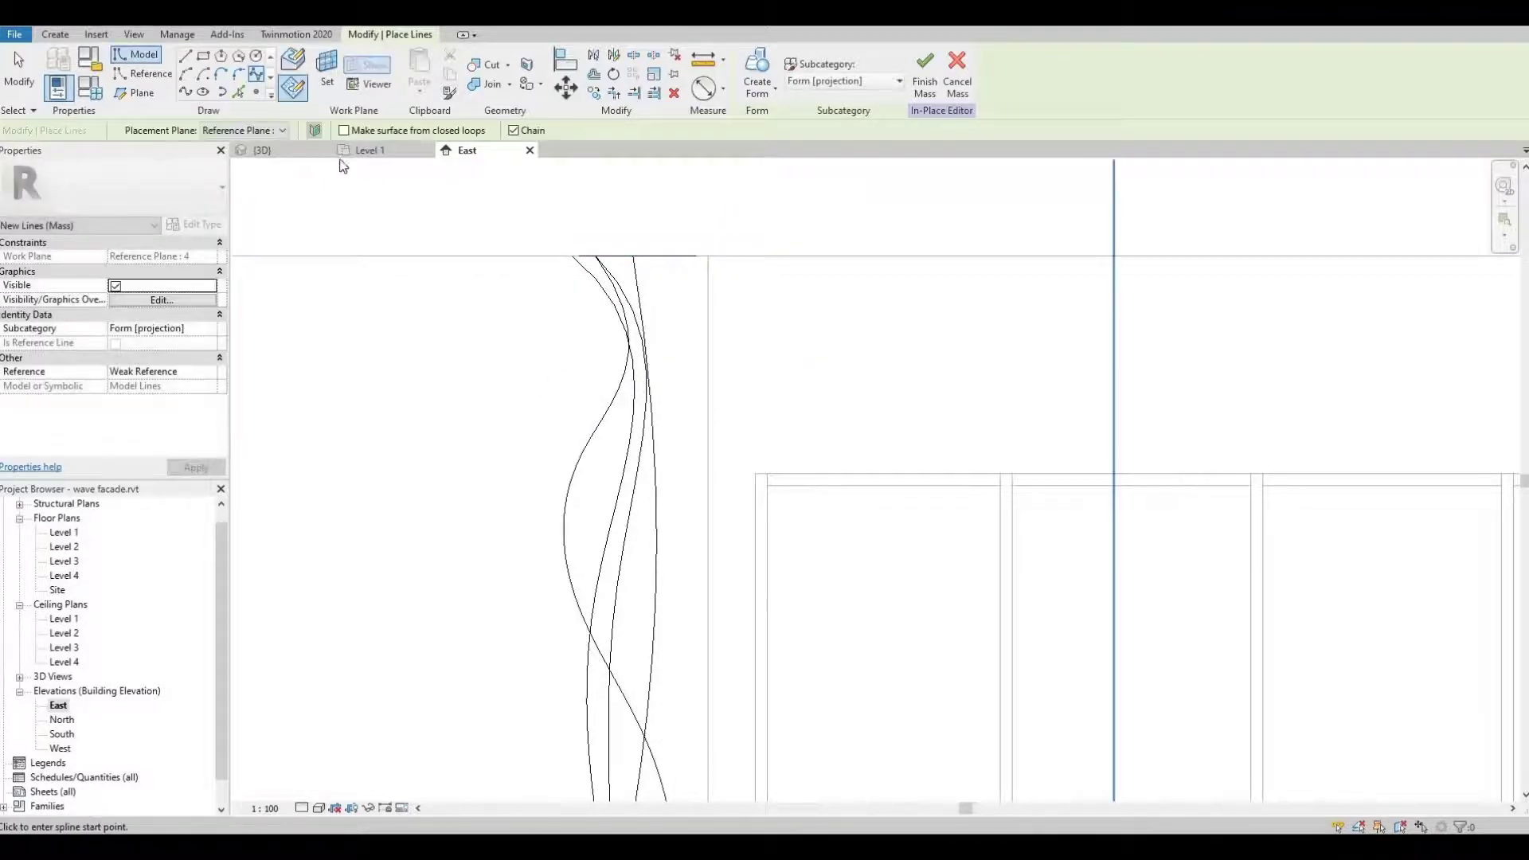
- On Reference Plane : 5, draw a horizontal line about 380 mm long on Level 4, ending at the wall's outer corner
click(185, 57)
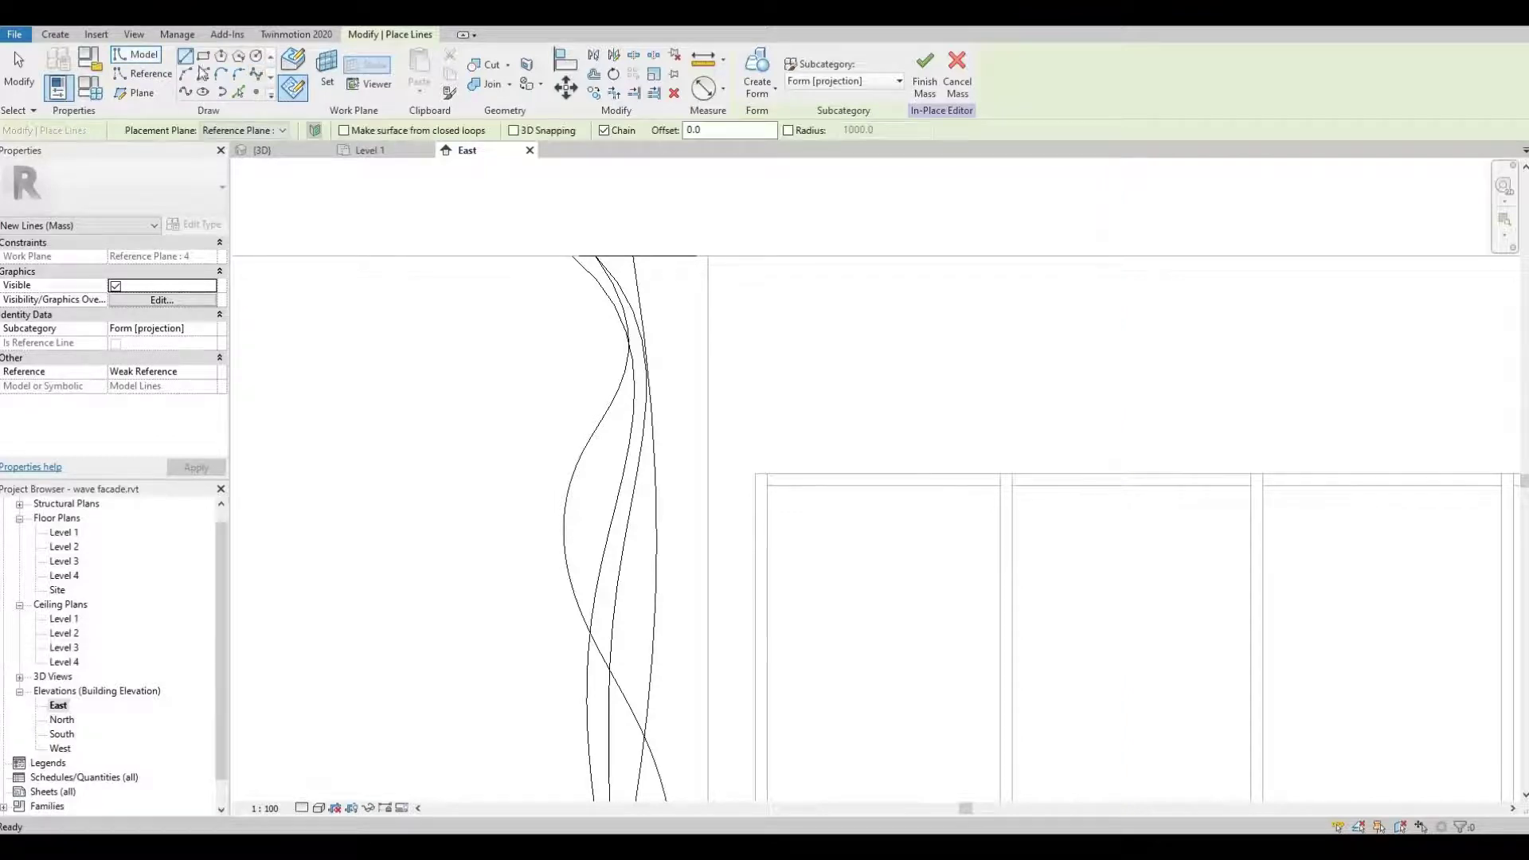
click(275, 131)
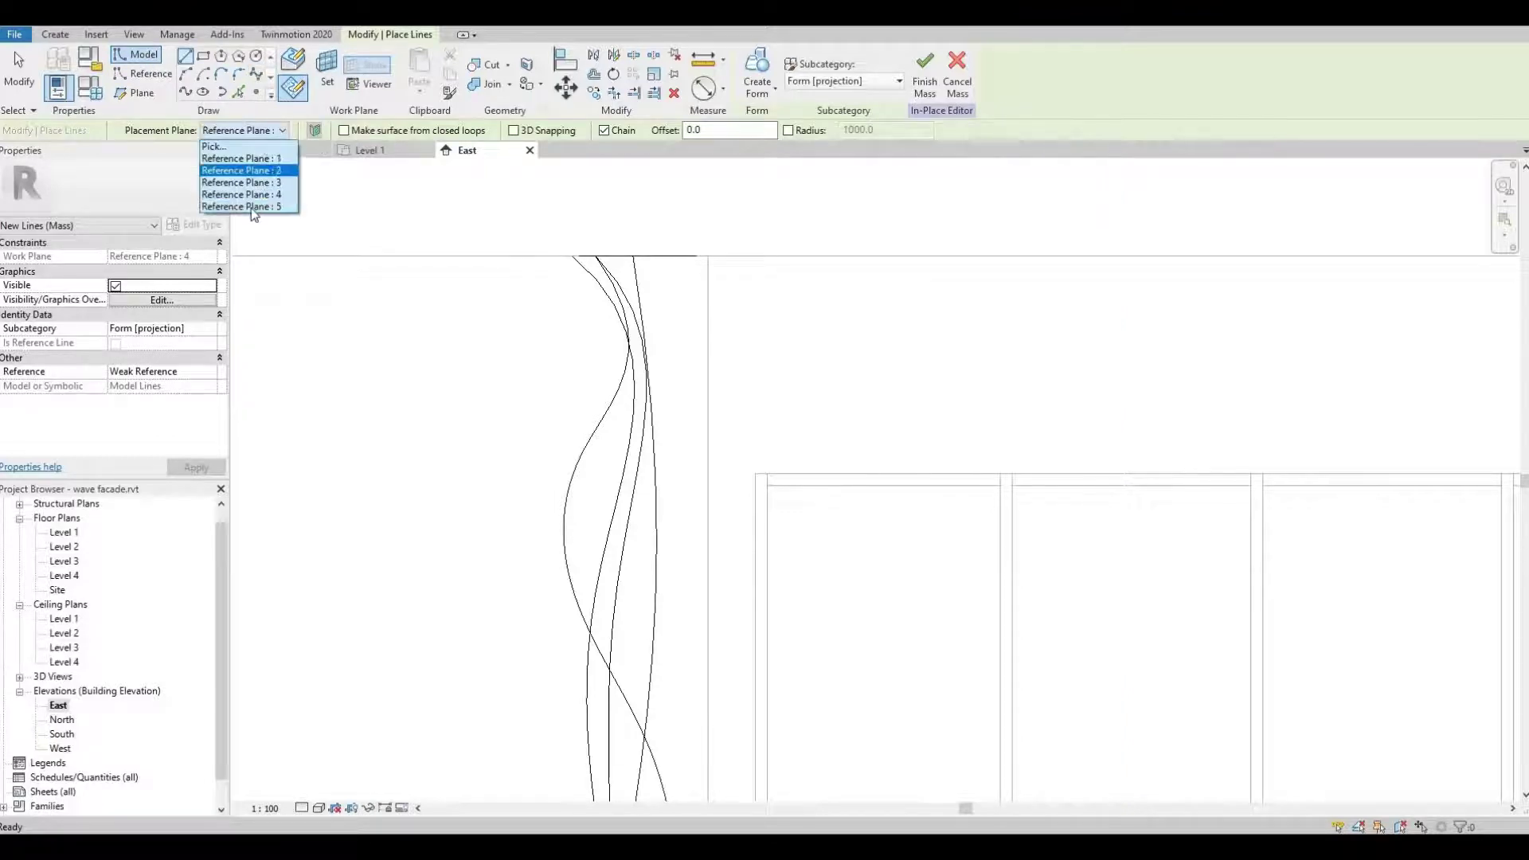
click(247, 208)
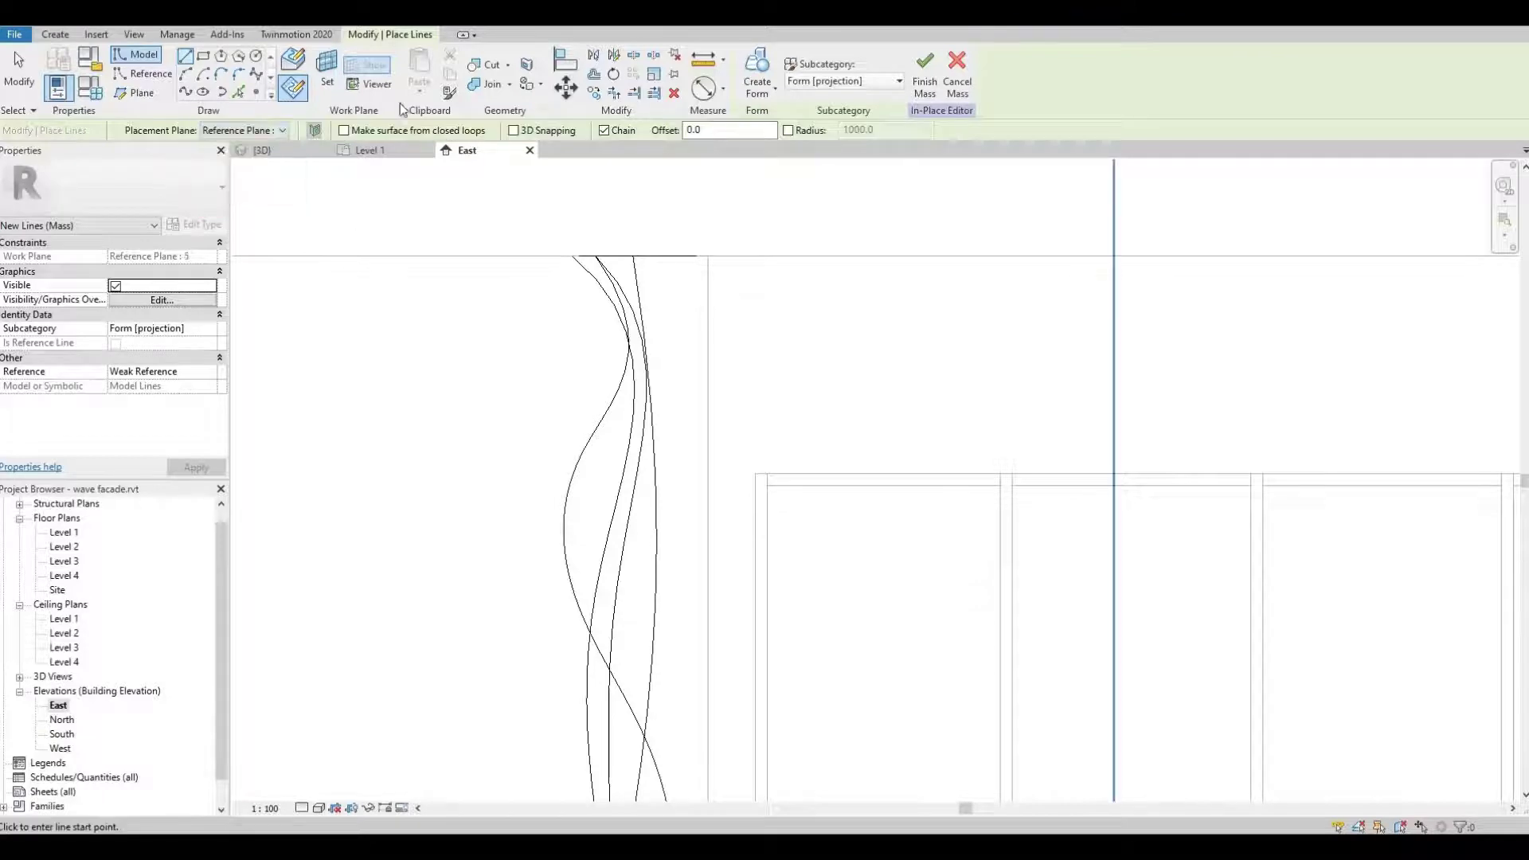
click(619, 255)
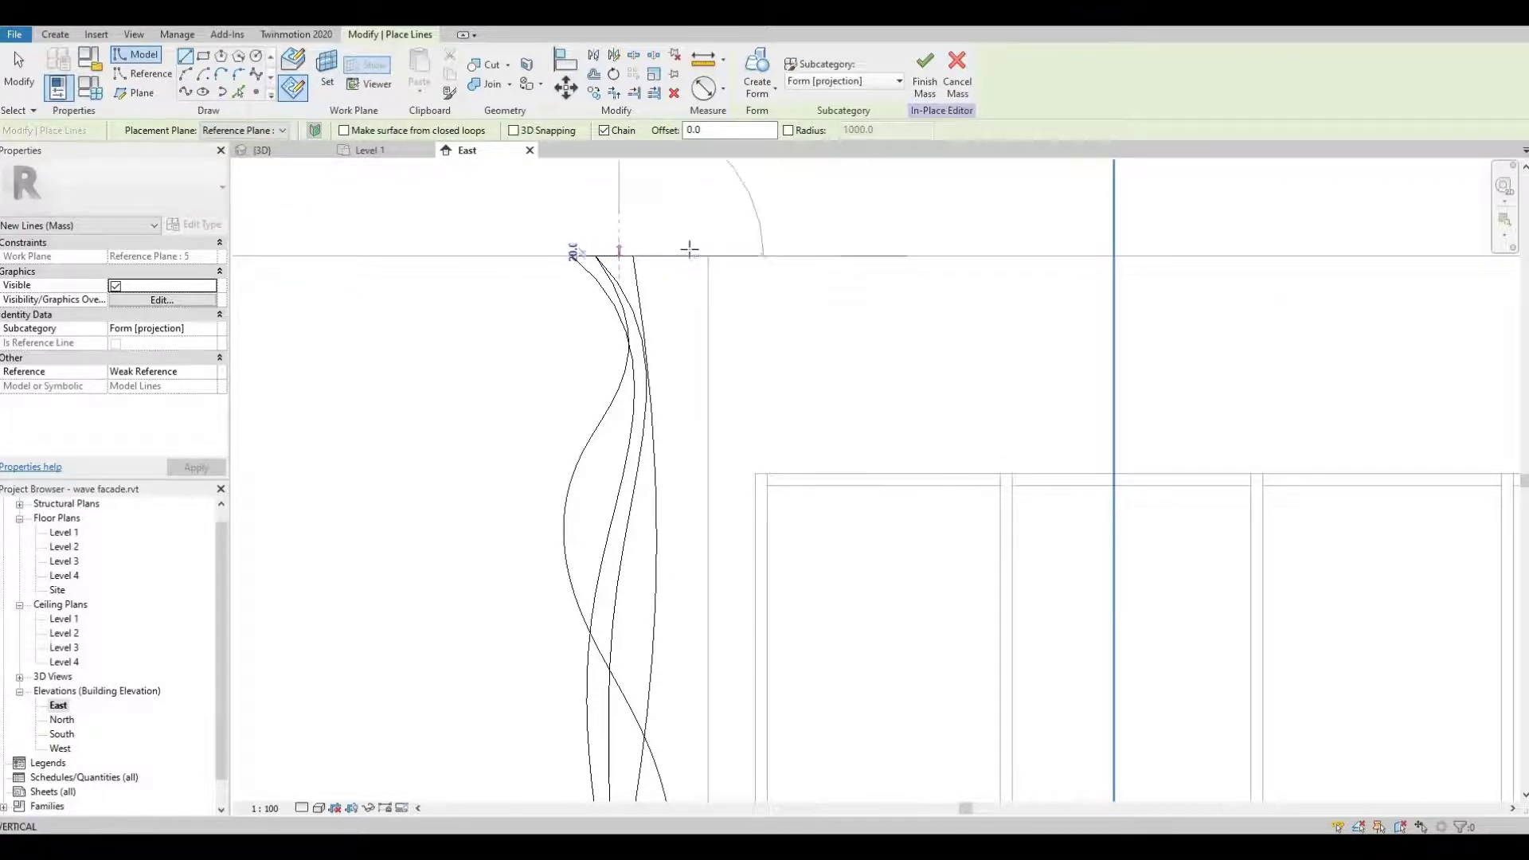
click(707, 256)
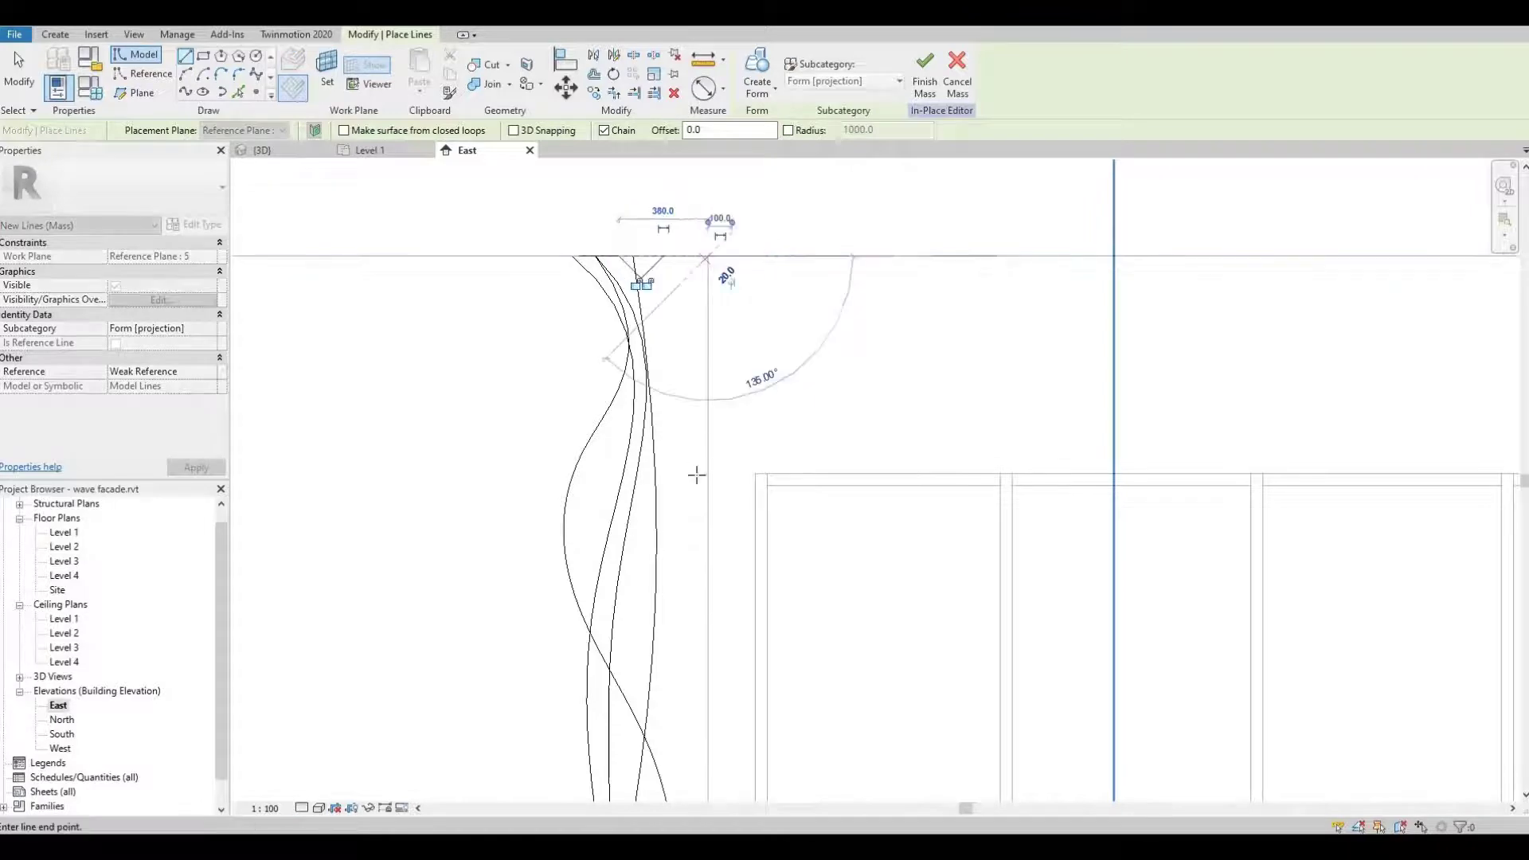
- Continue the fifth profile's chain down the wall's outer face to Level 2, and about 150 mm outward along that level
scroll(699, 483, down, 3)
middle_drag(700, 598, 686, 253)
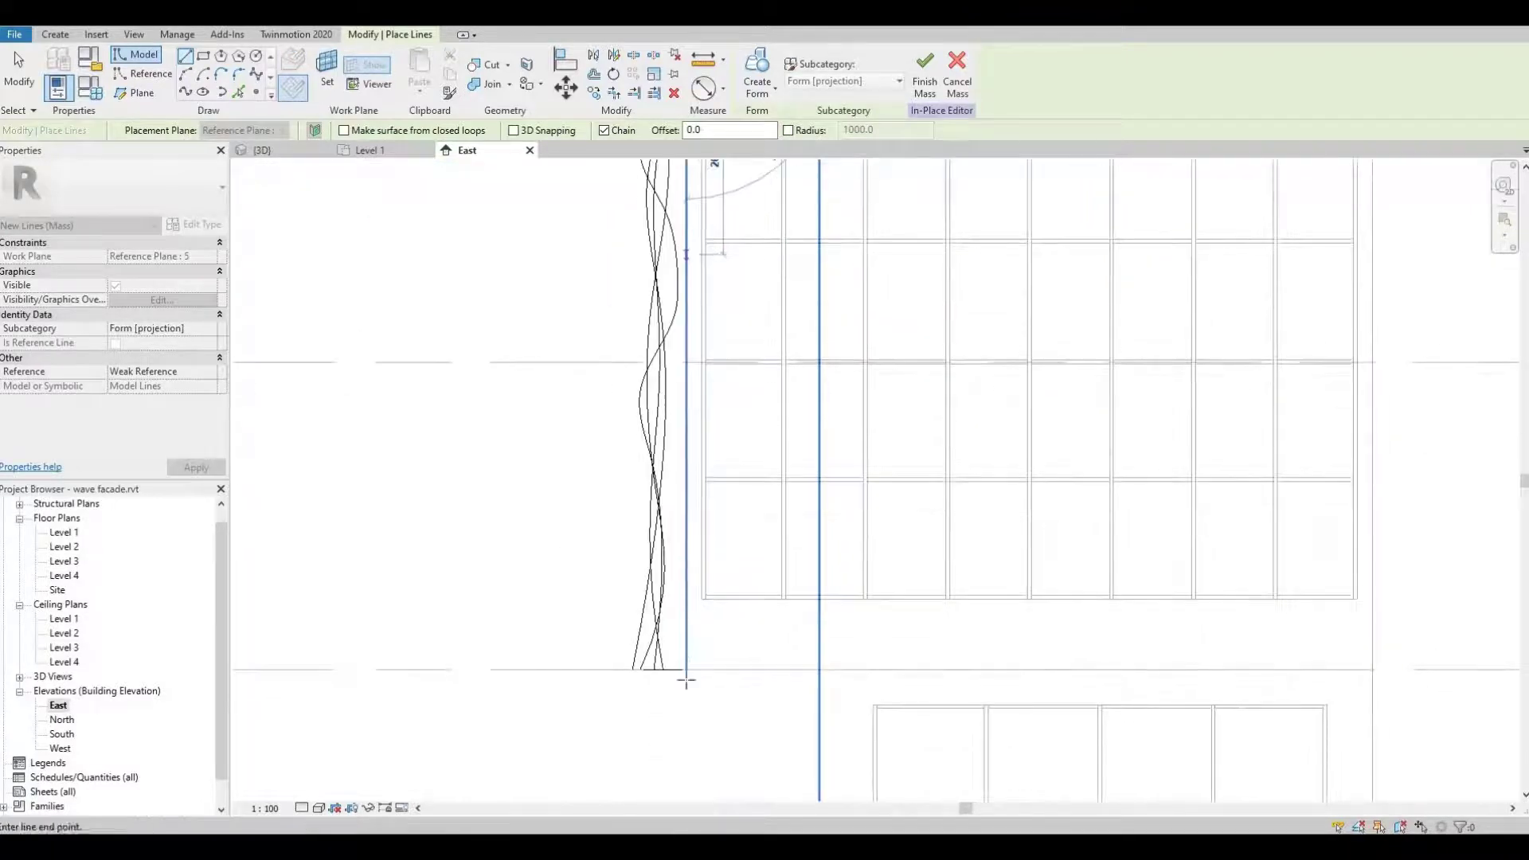
middle_drag(686, 679, 674, 273)
scroll(685, 352, up, 1)
scroll(654, 279, up, 2)
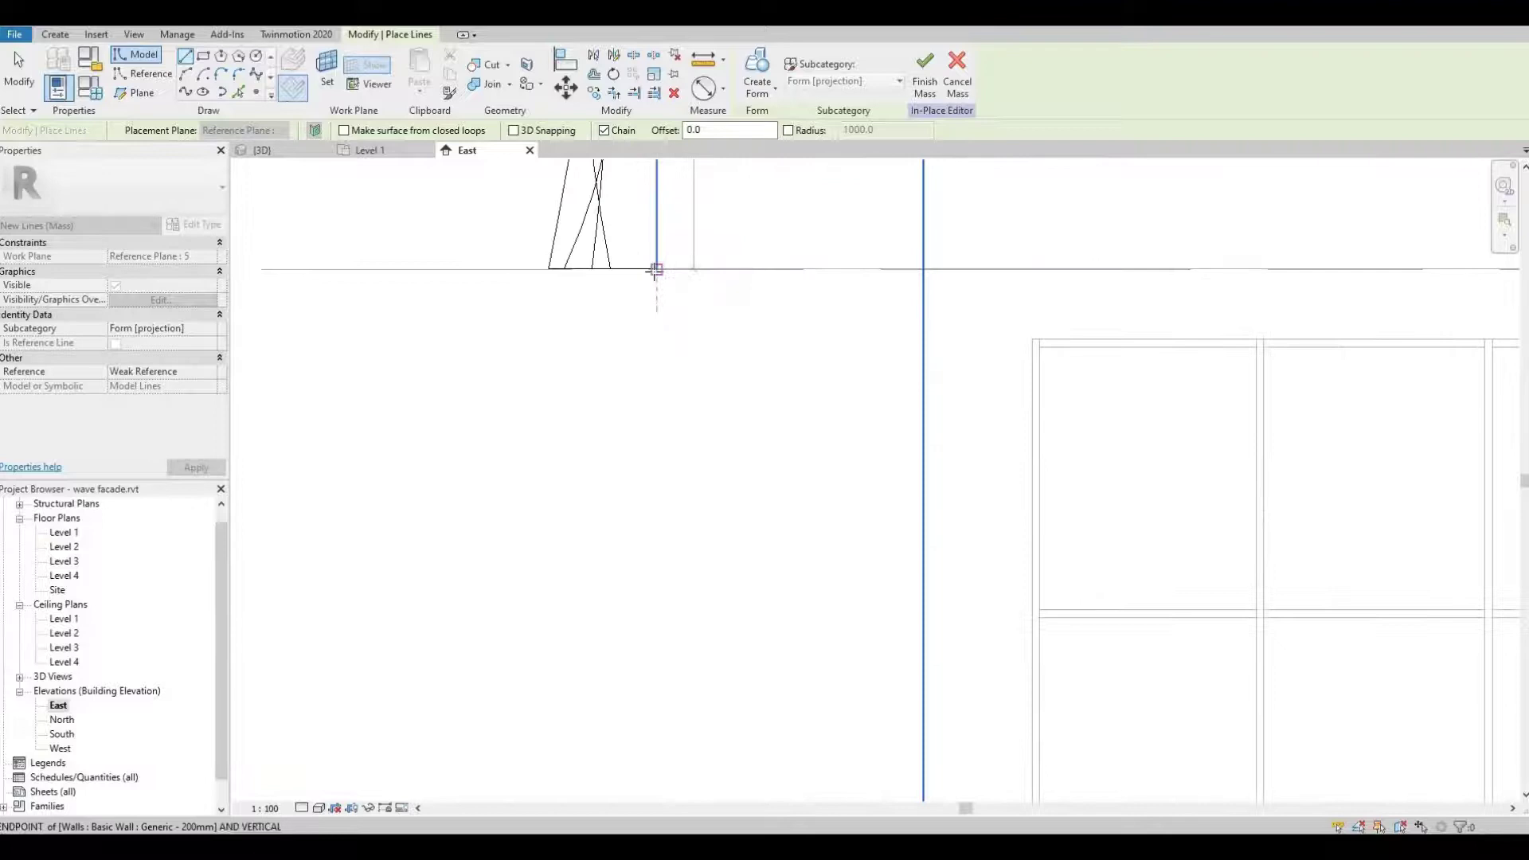
click(655, 269)
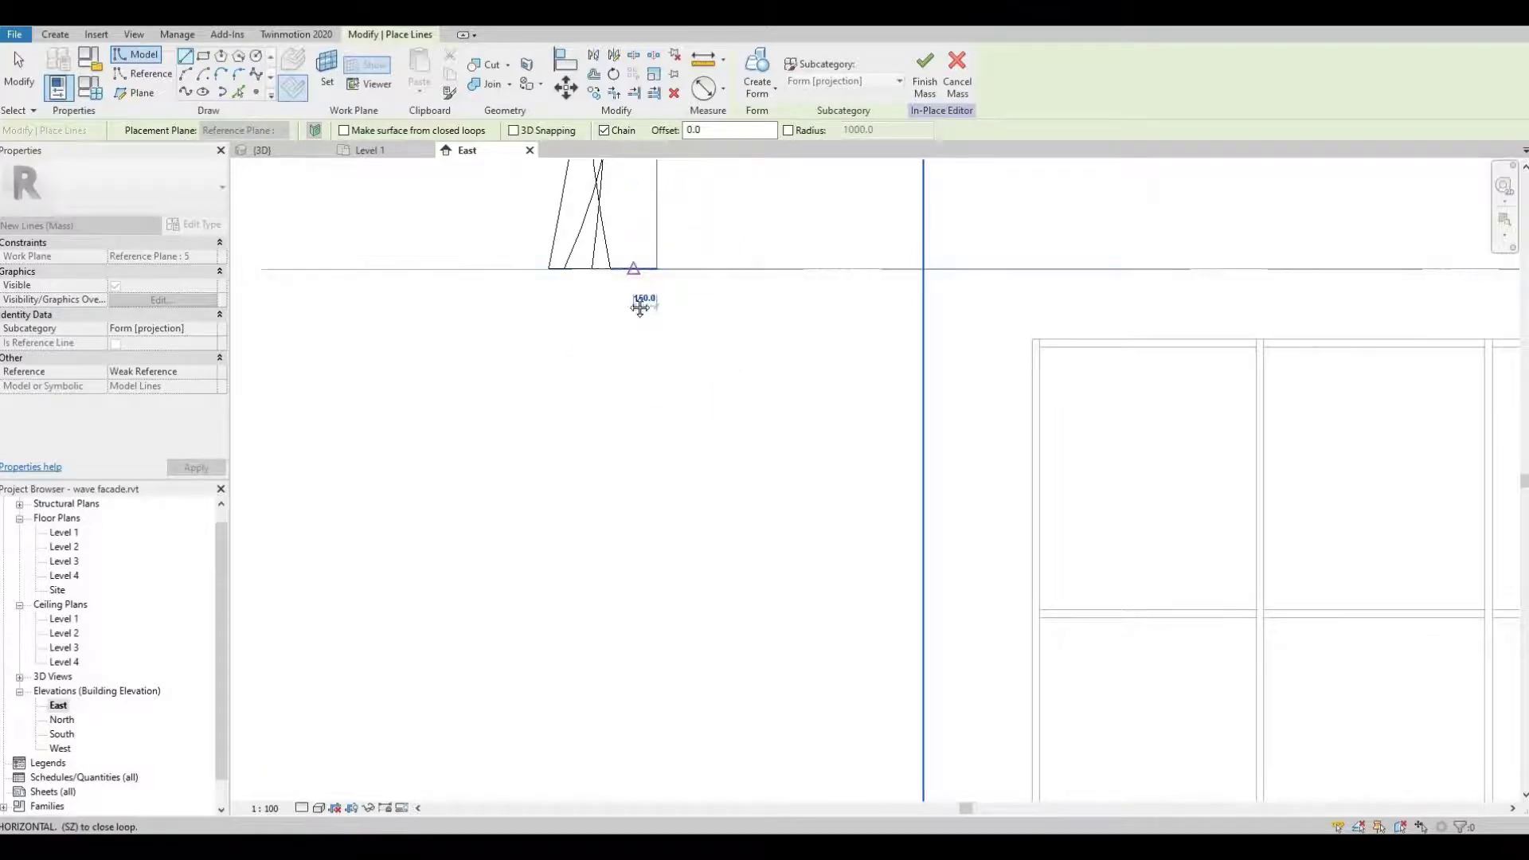
middle_drag(526, 318, 520, 602)
- Start a spline at the outer end of the fifth profile's lower line, bending outward below Level 3 and toward the wall just above it
click(257, 74)
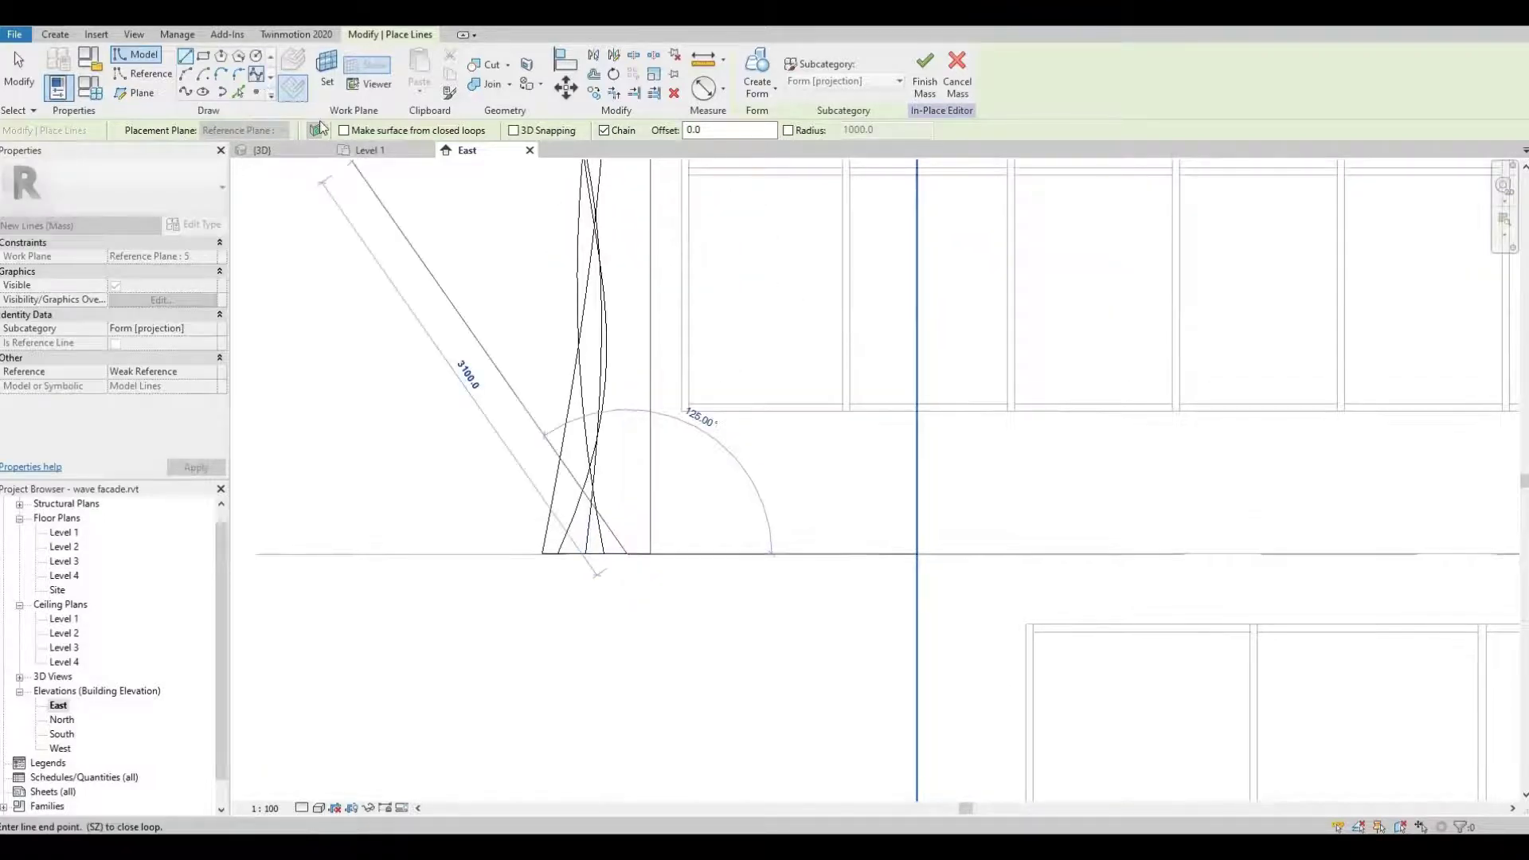
click(629, 553)
middle_drag(631, 239, 618, 392)
click(614, 391)
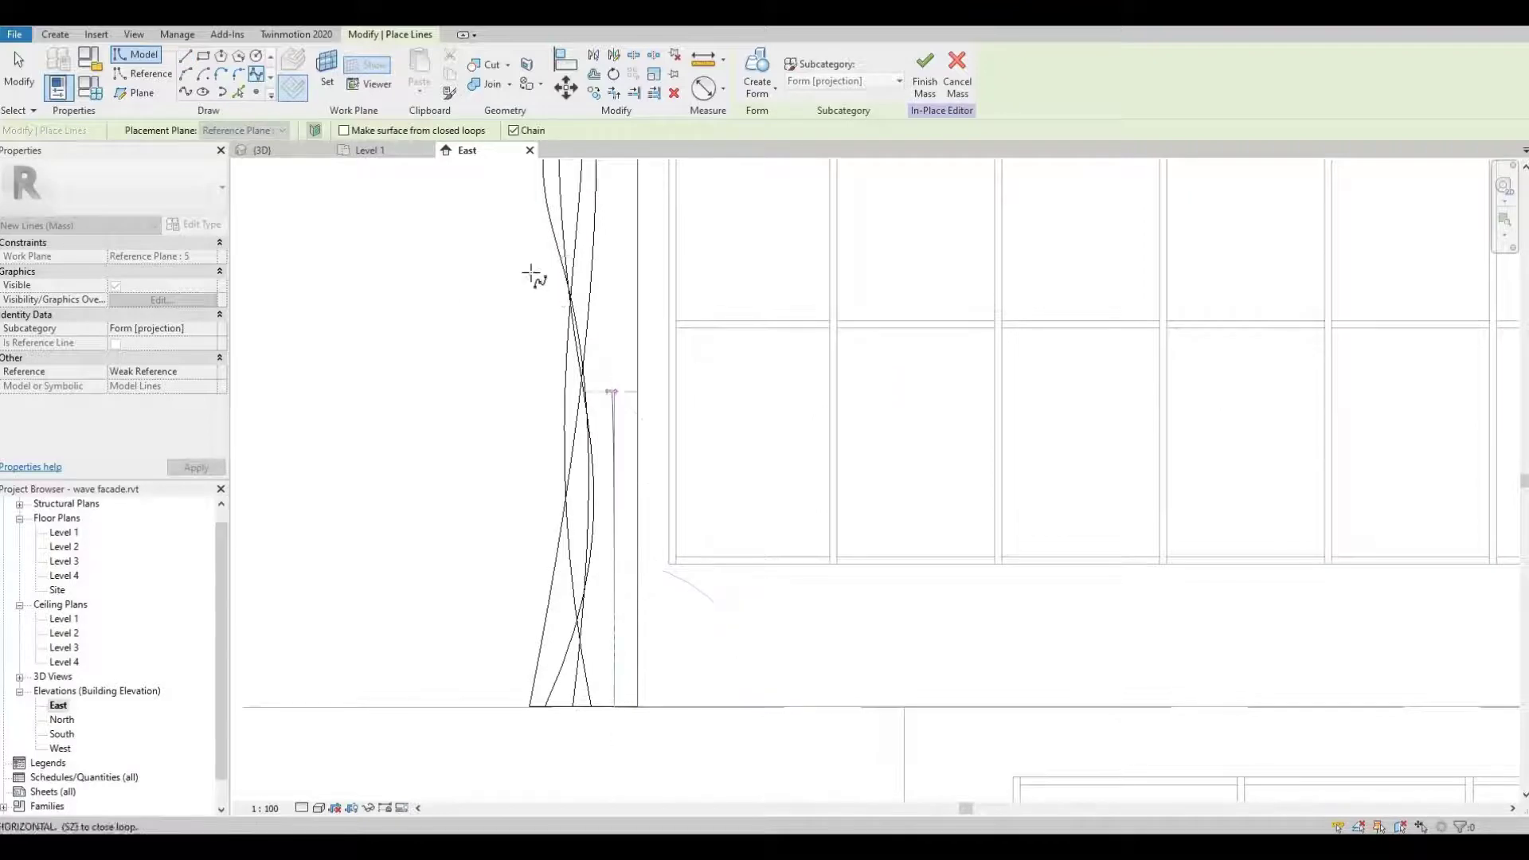
click(531, 273)
middle_drag(561, 199, 567, 648)
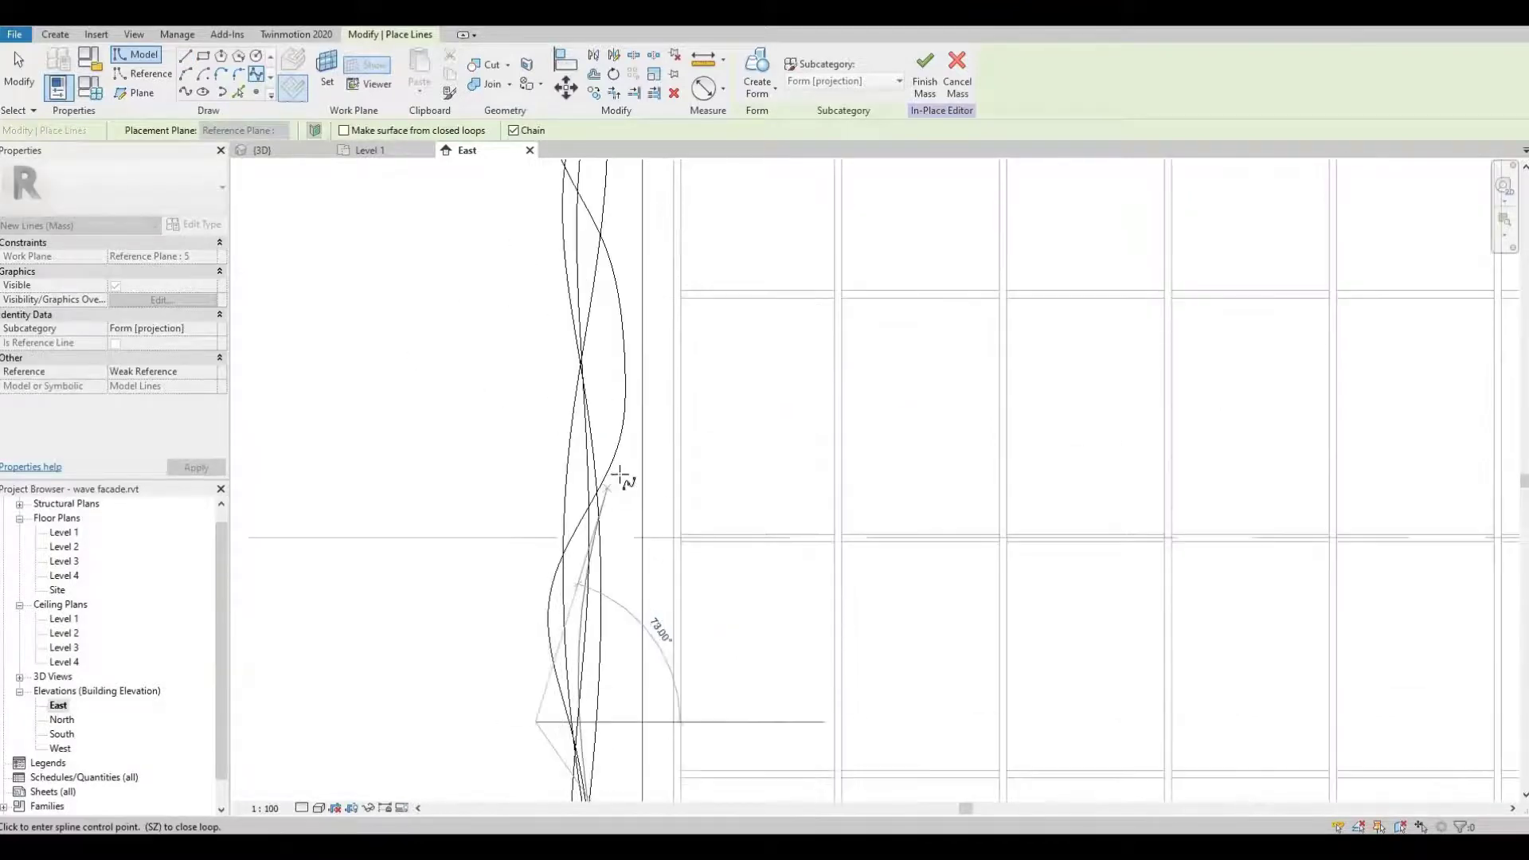
click(619, 474)
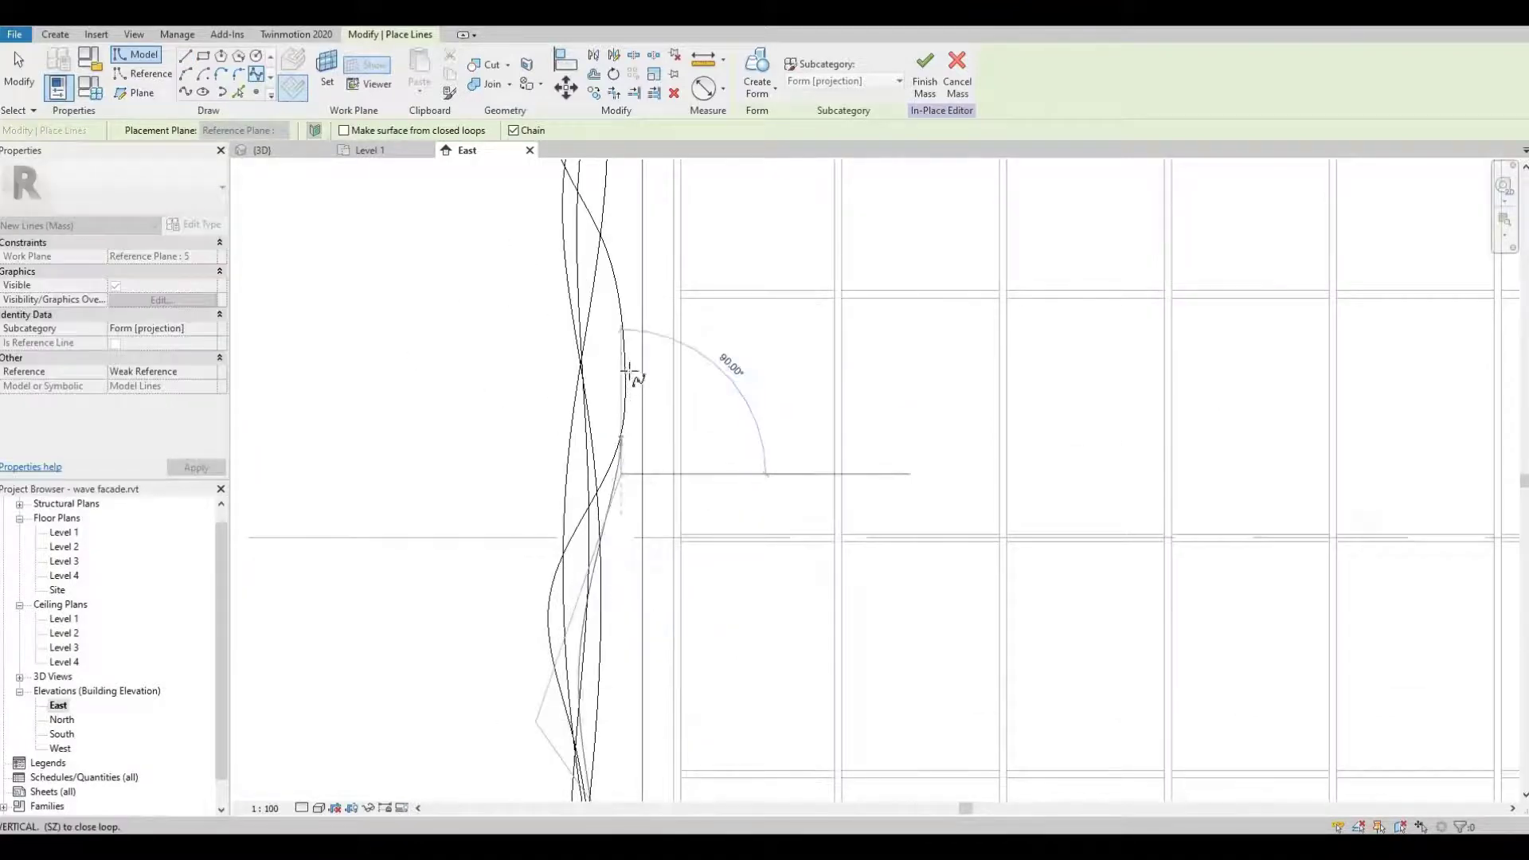
click(595, 341)
- Close the fifth profile by continuing the spline upward, bending toward the wall below Level 4 and ending on that level's line
middle_drag(605, 175, 642, 451)
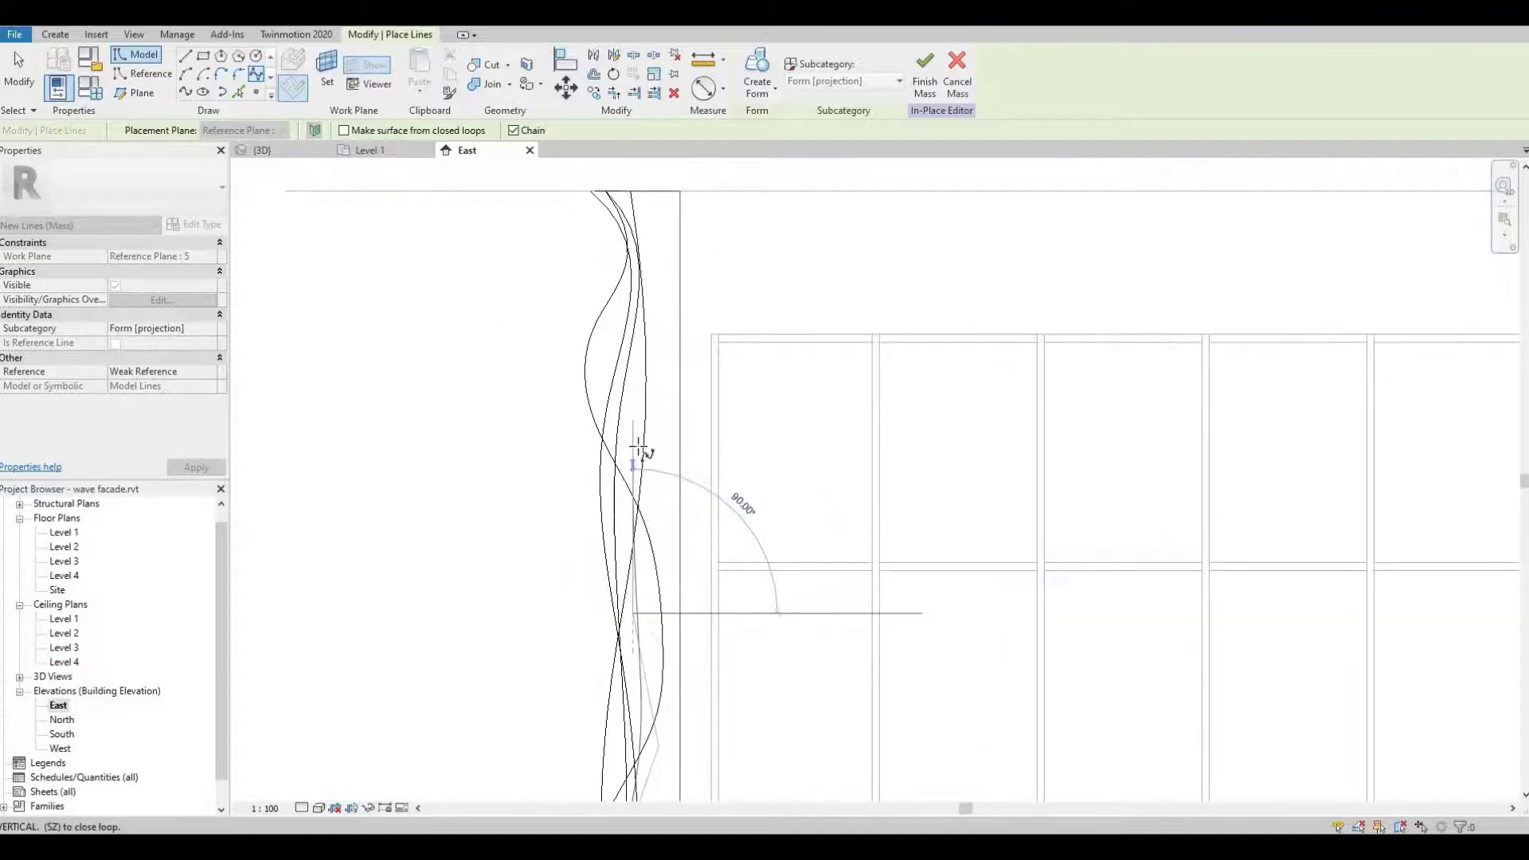
click(635, 444)
click(664, 357)
middle_drag(664, 337, 676, 602)
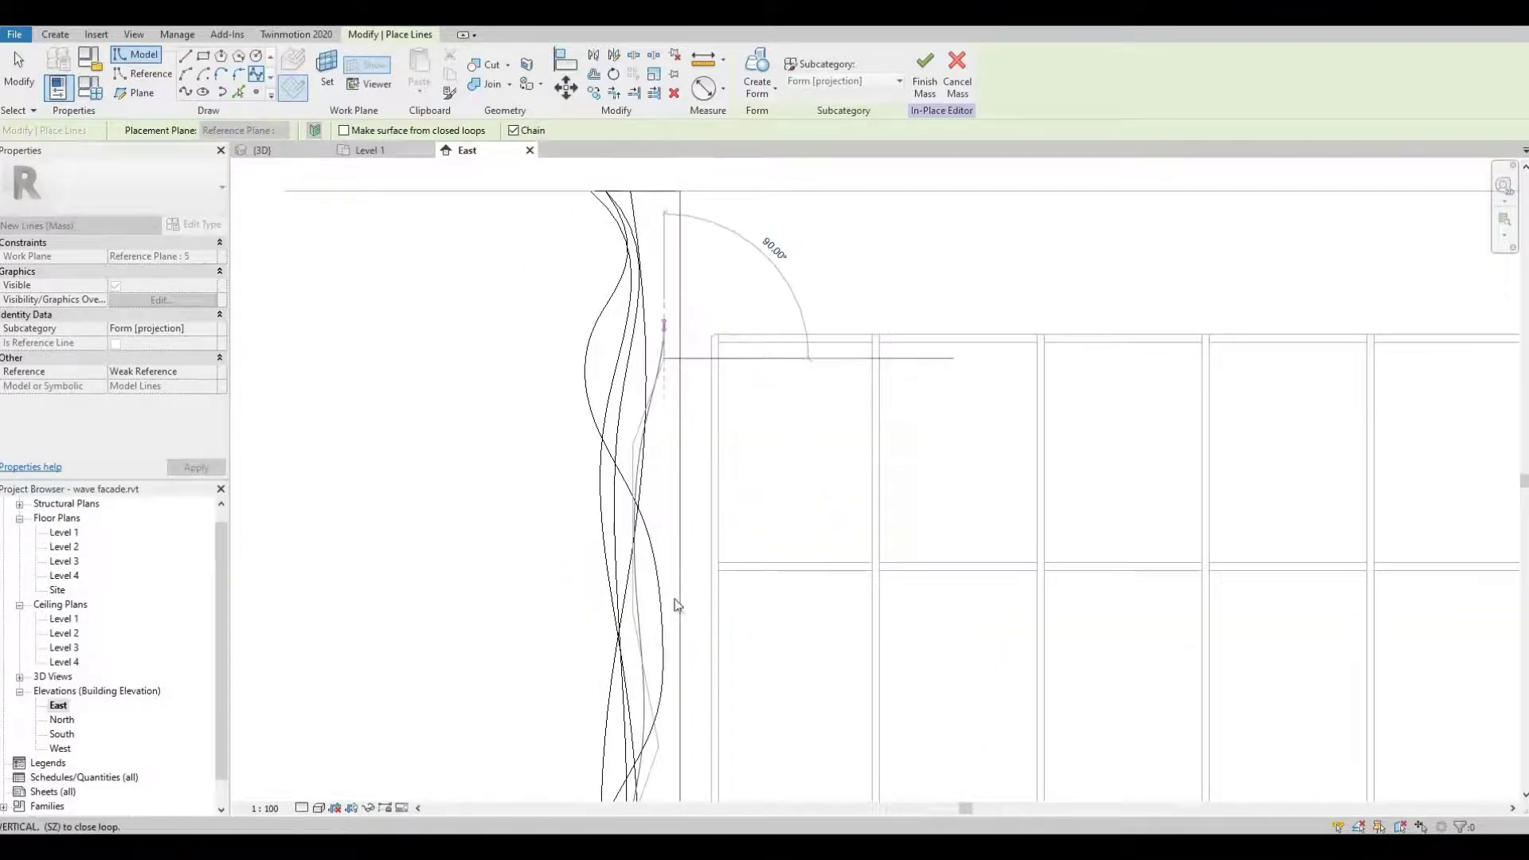
scroll(669, 510, up, 5)
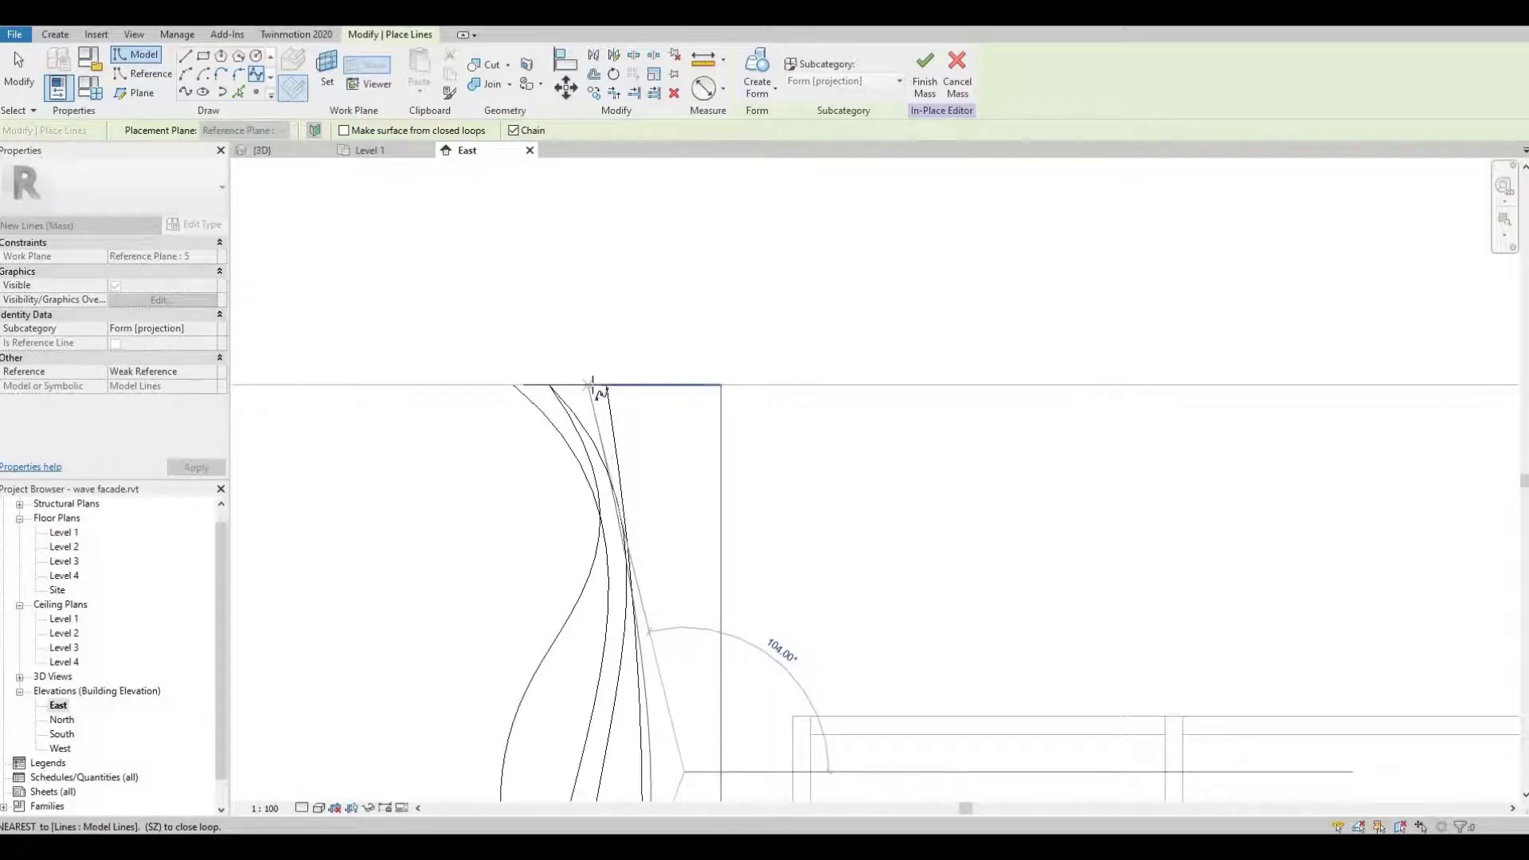
click(626, 387)
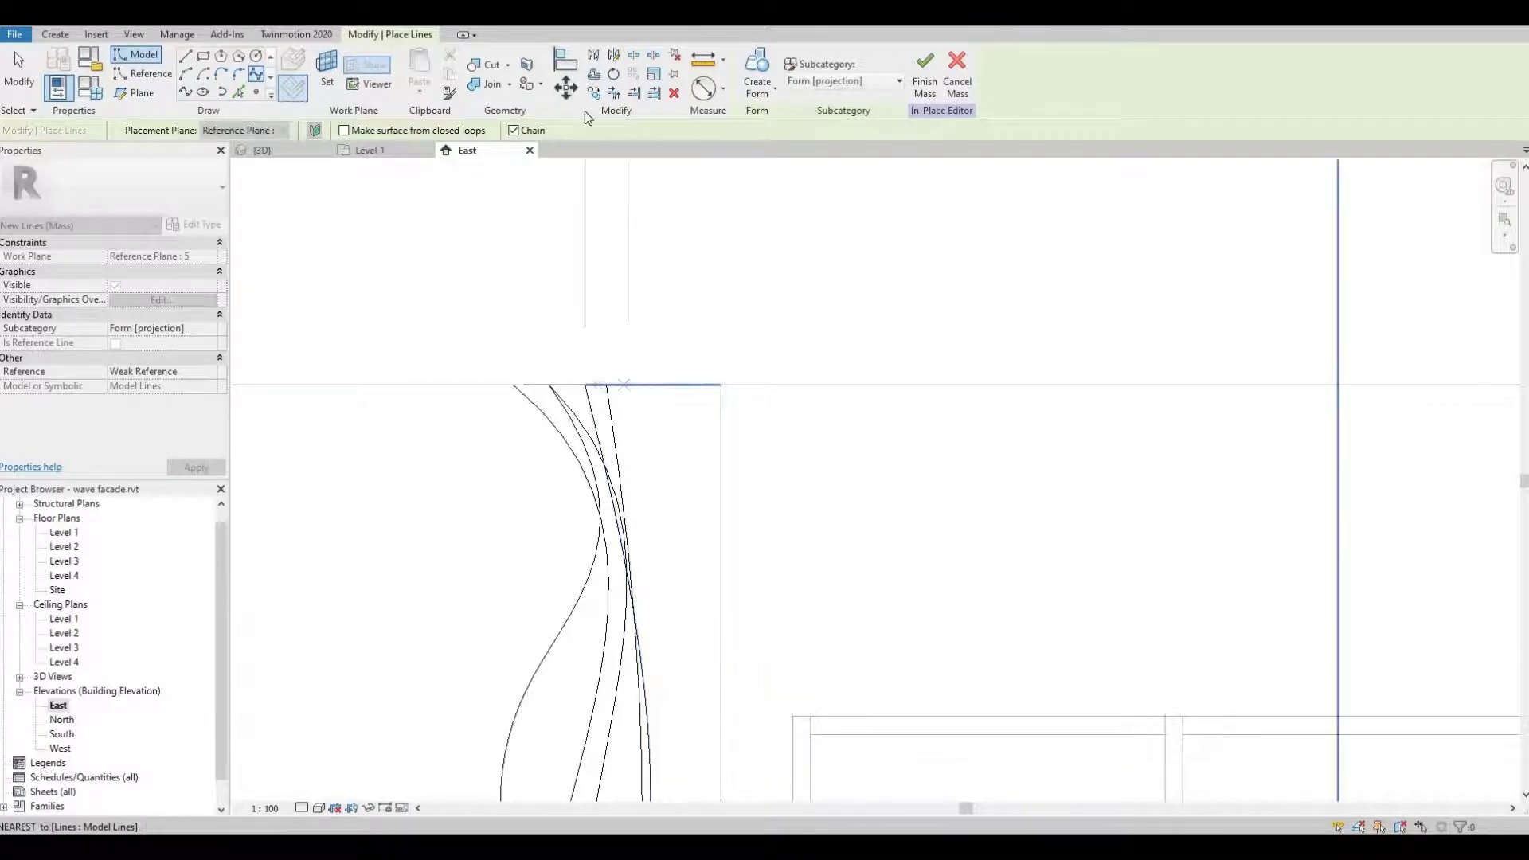
scroll(637, 299, down, 2)
scroll(655, 295, down, 3)
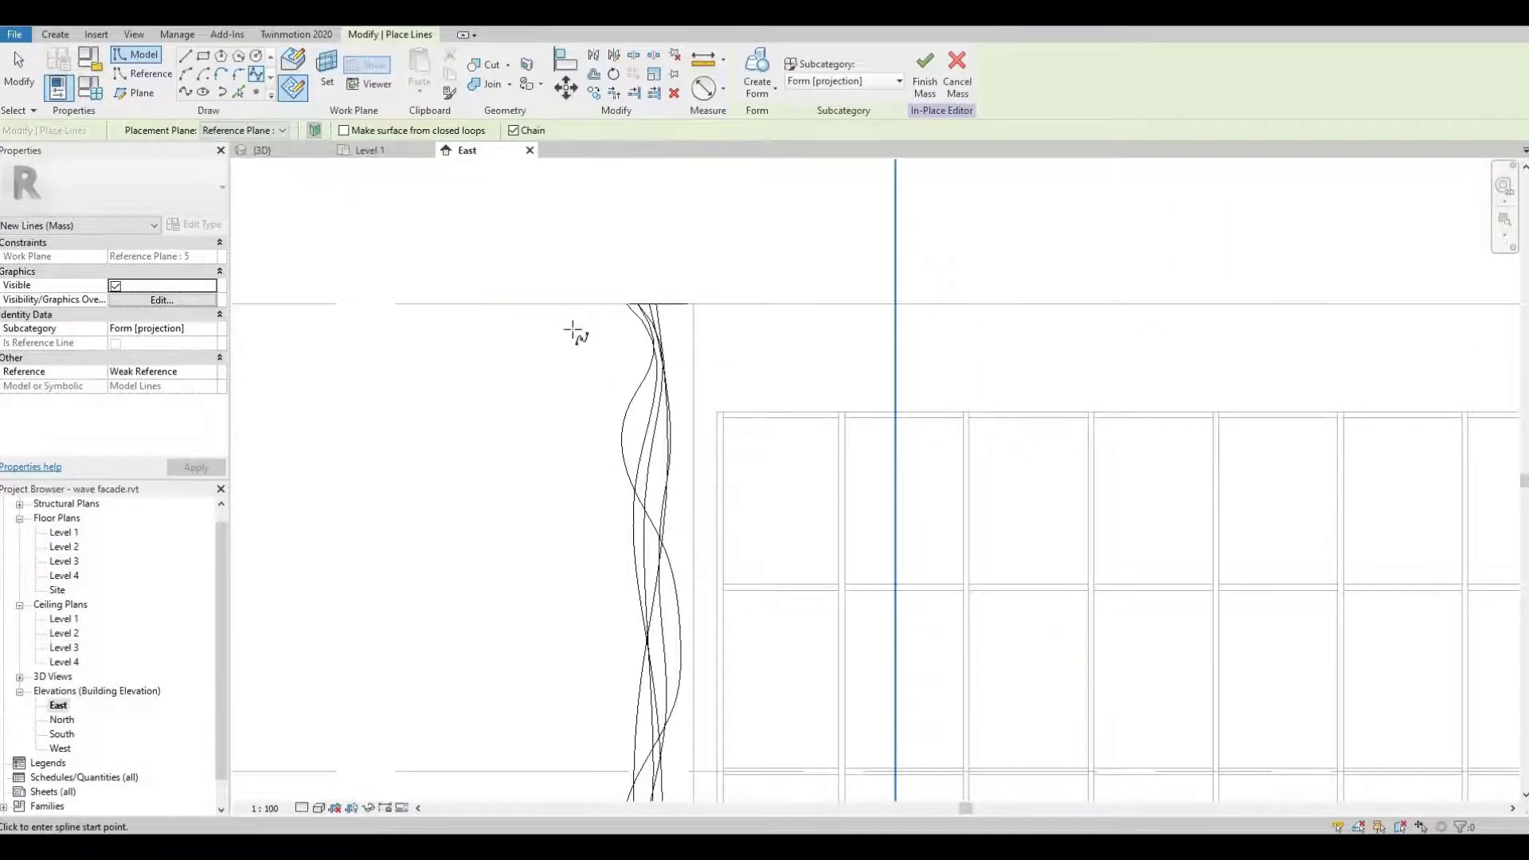
key(Escape)
key(Escape)
- Try to create a solid form from all the lines of the five wavy profiles
scroll(586, 351, down, 3)
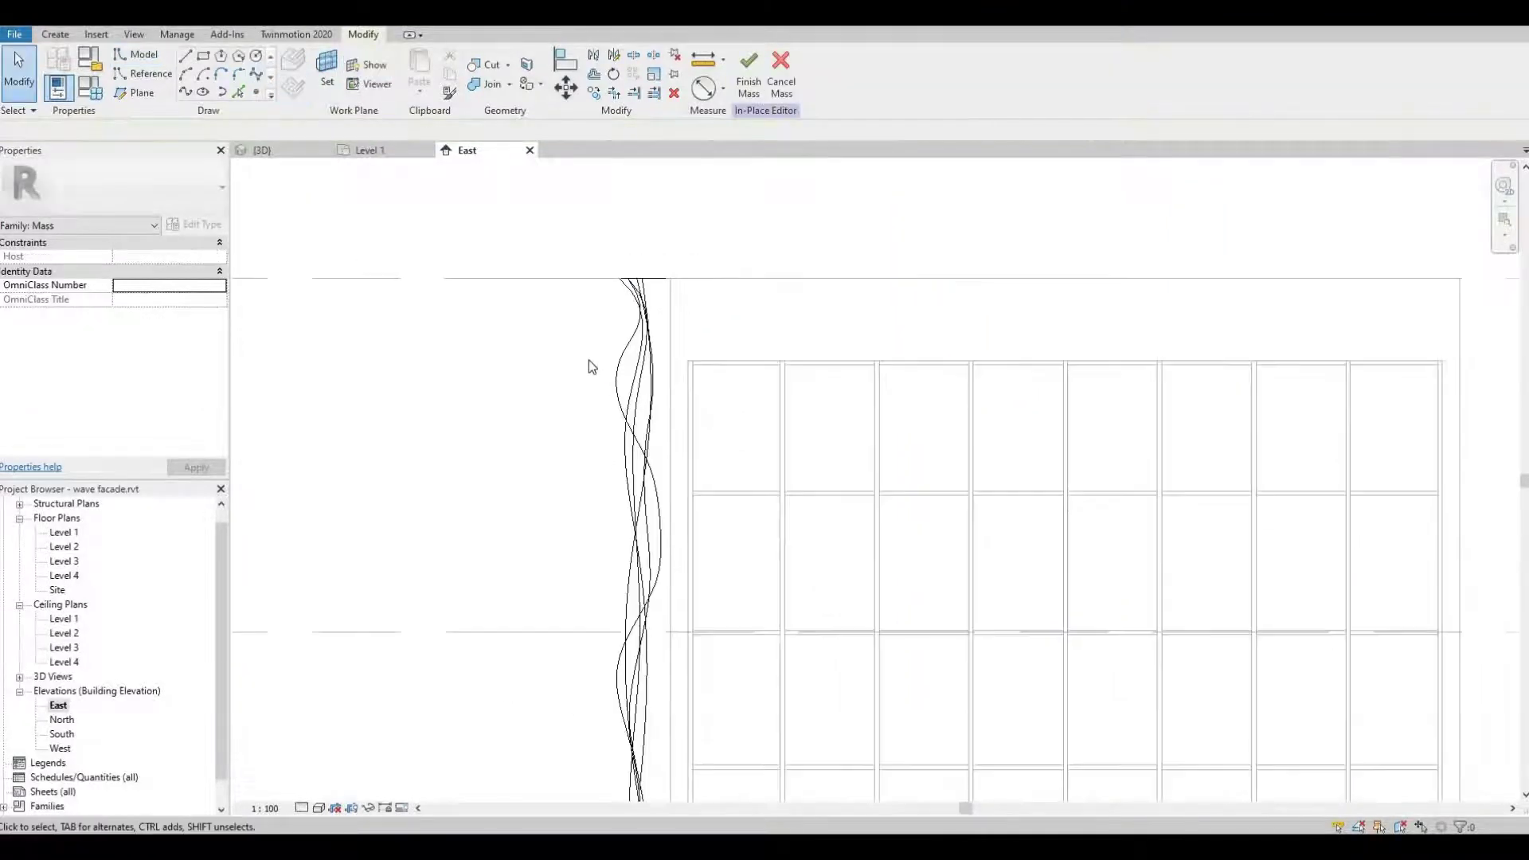
scroll(608, 230, down, 1)
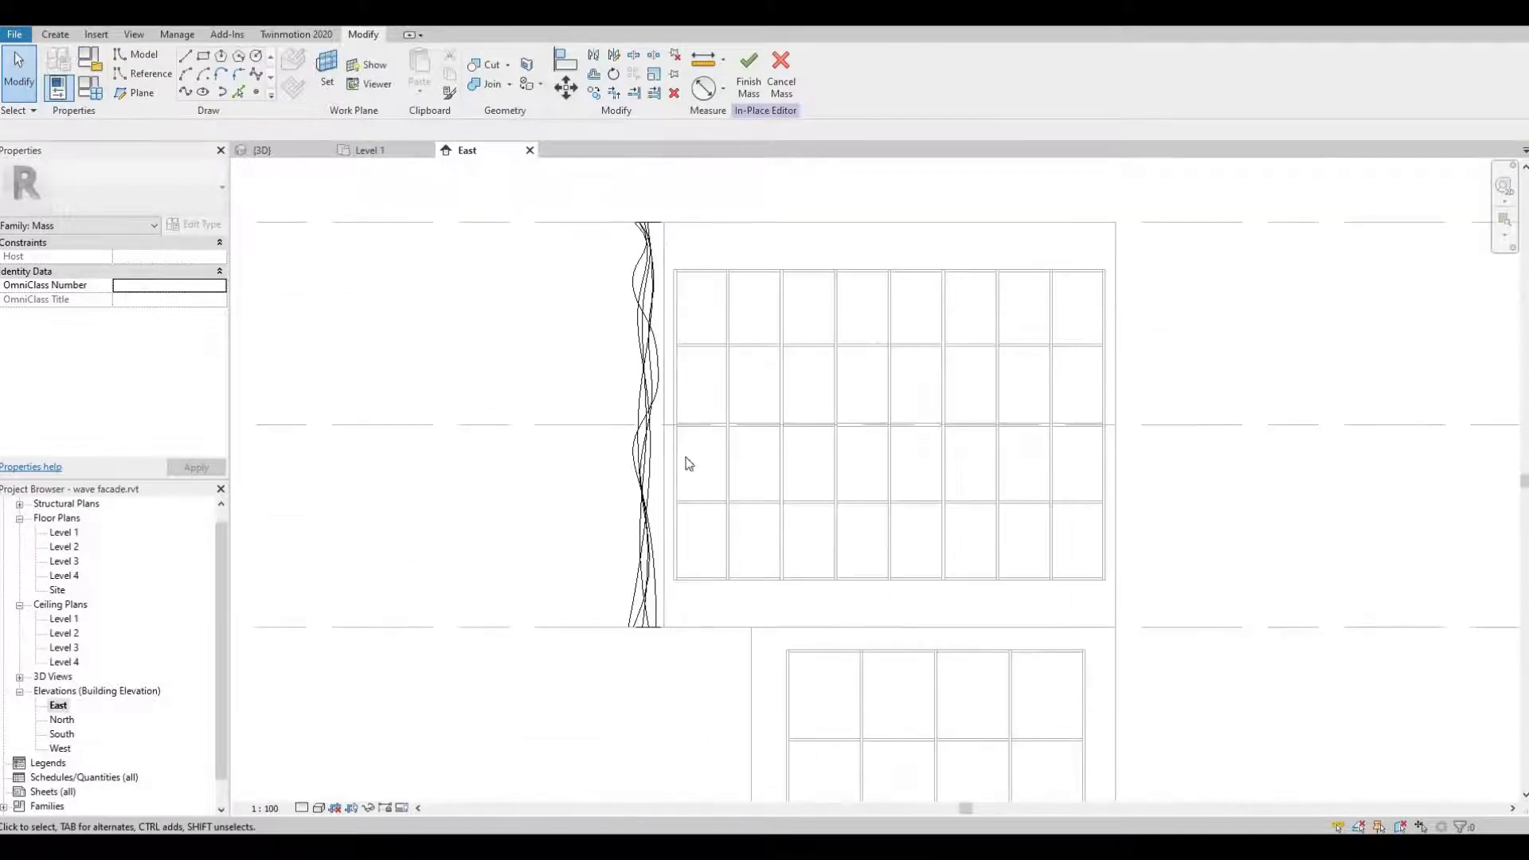
drag(582, 191, 711, 647)
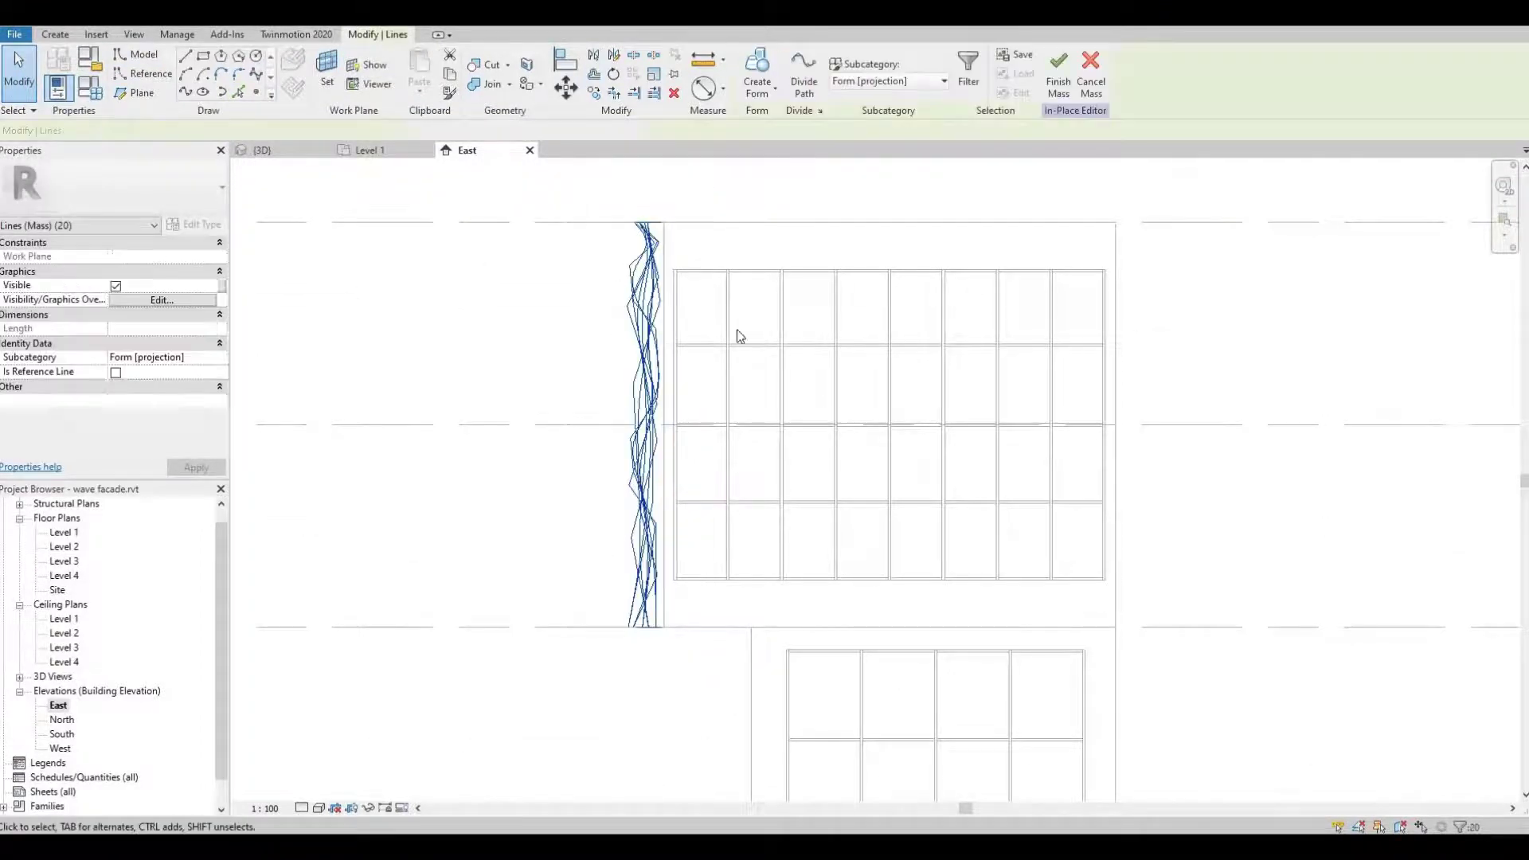
click(759, 102)
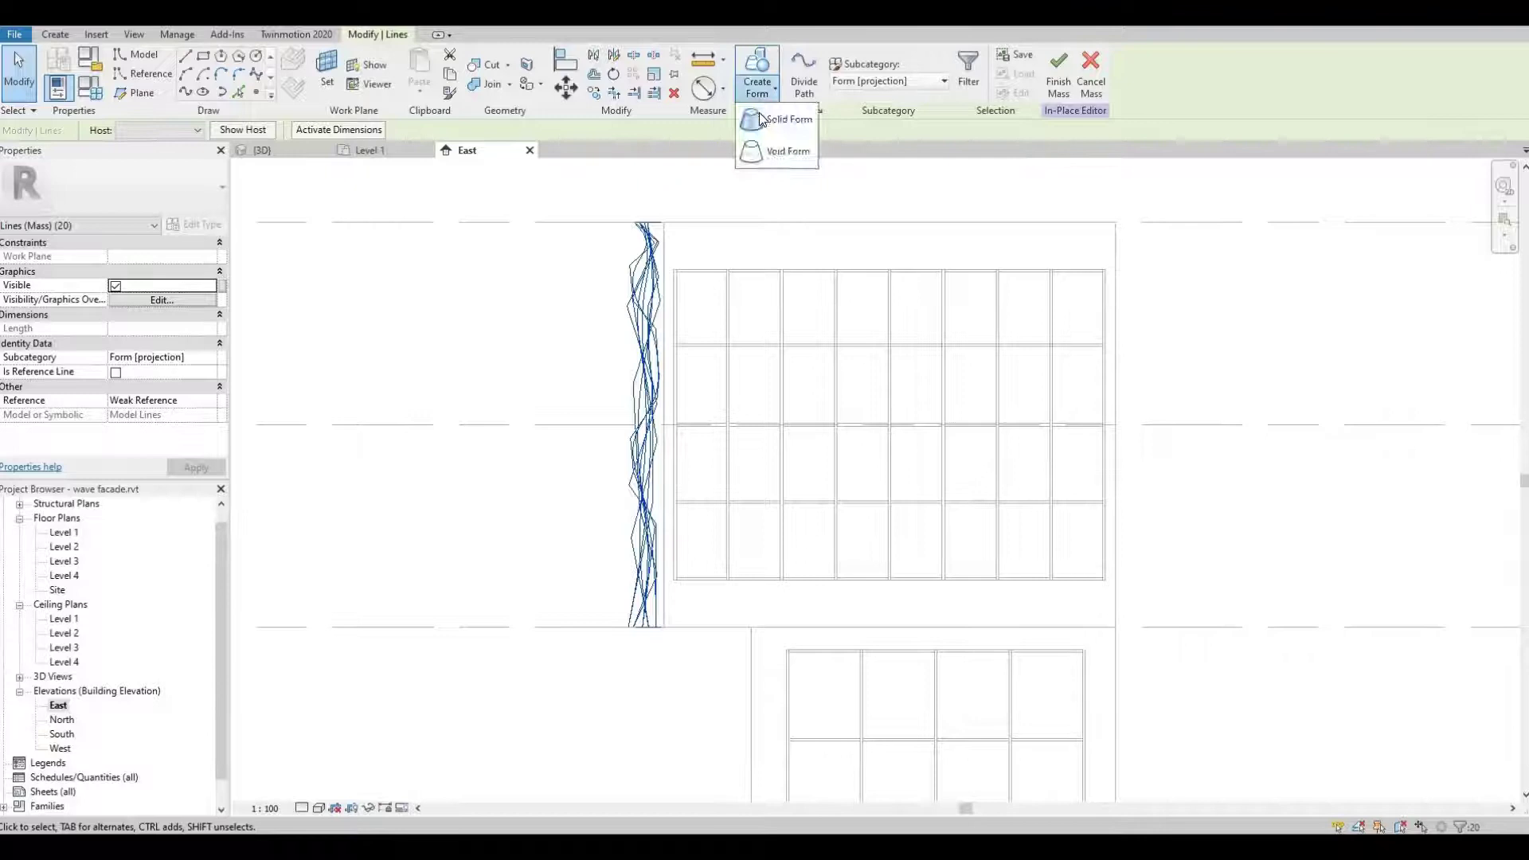
click(776, 119)
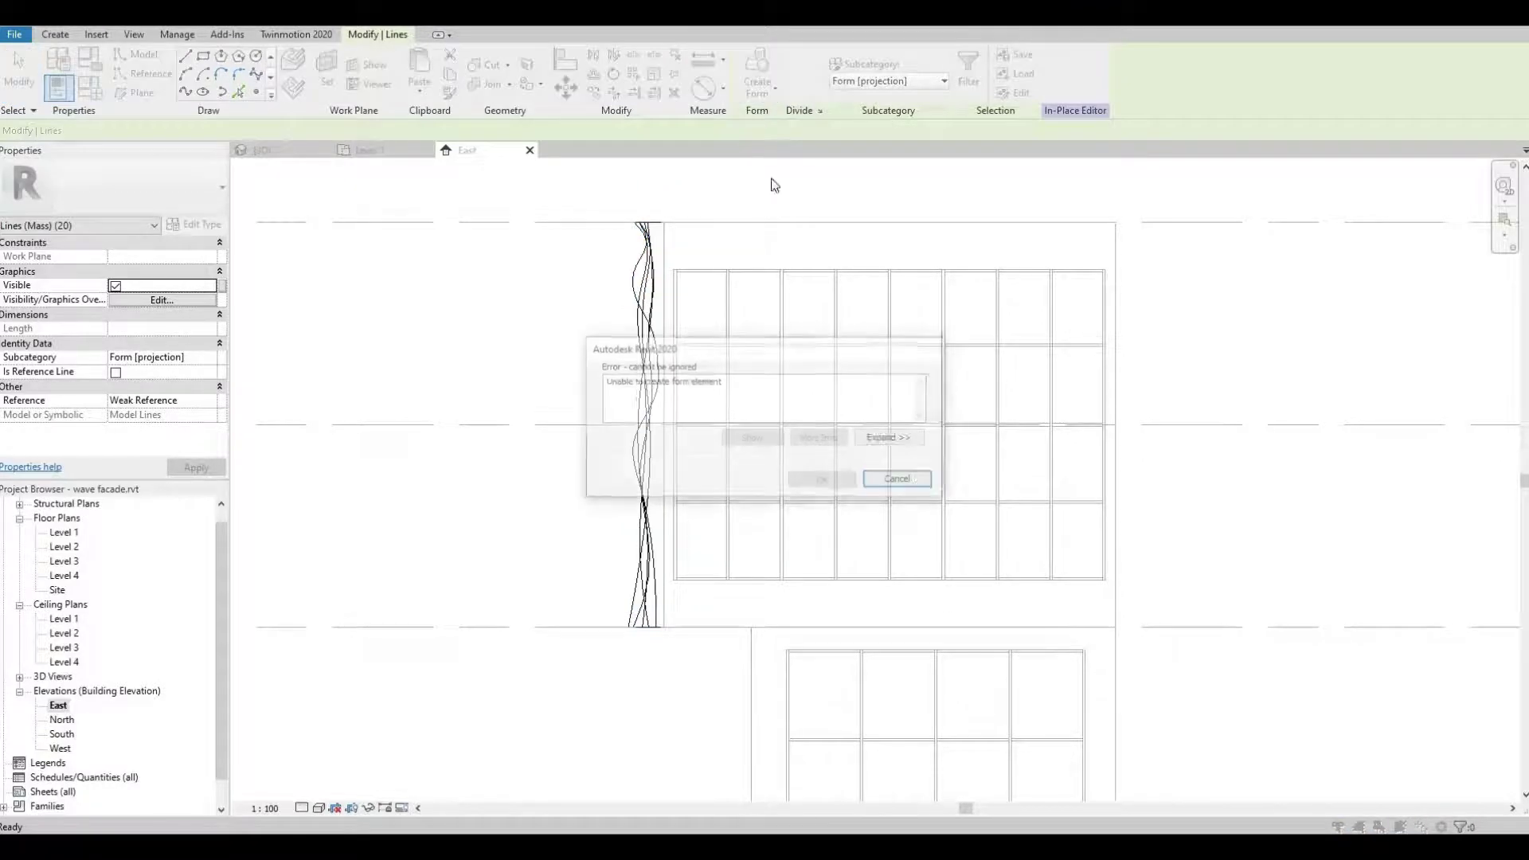
click(924, 485)
key(Escape)
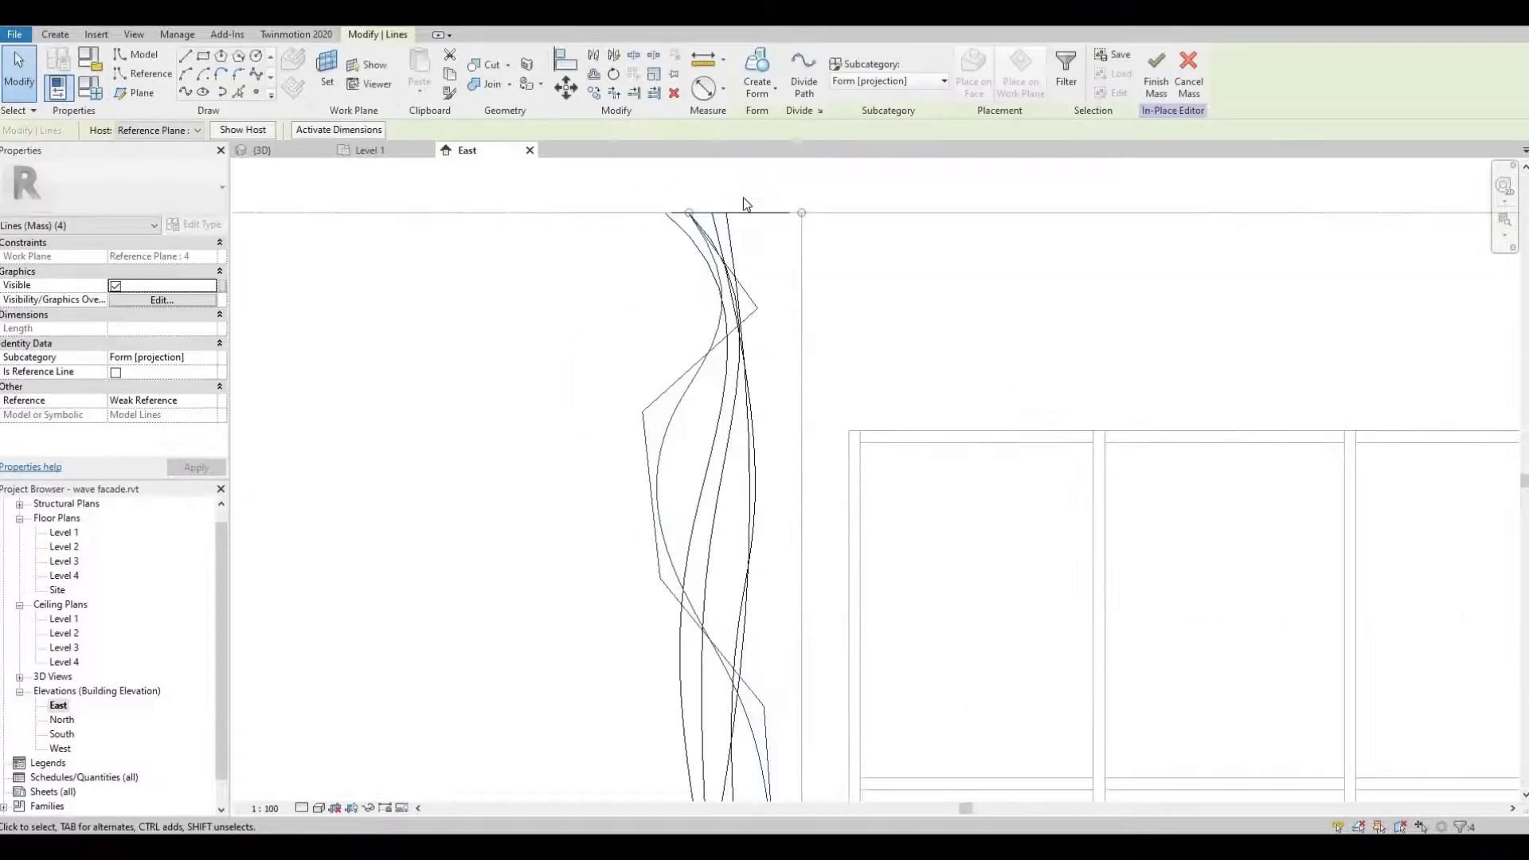
- Reselect the five wavy profiles and create a solid form through them
scroll(722, 221, down, 3)
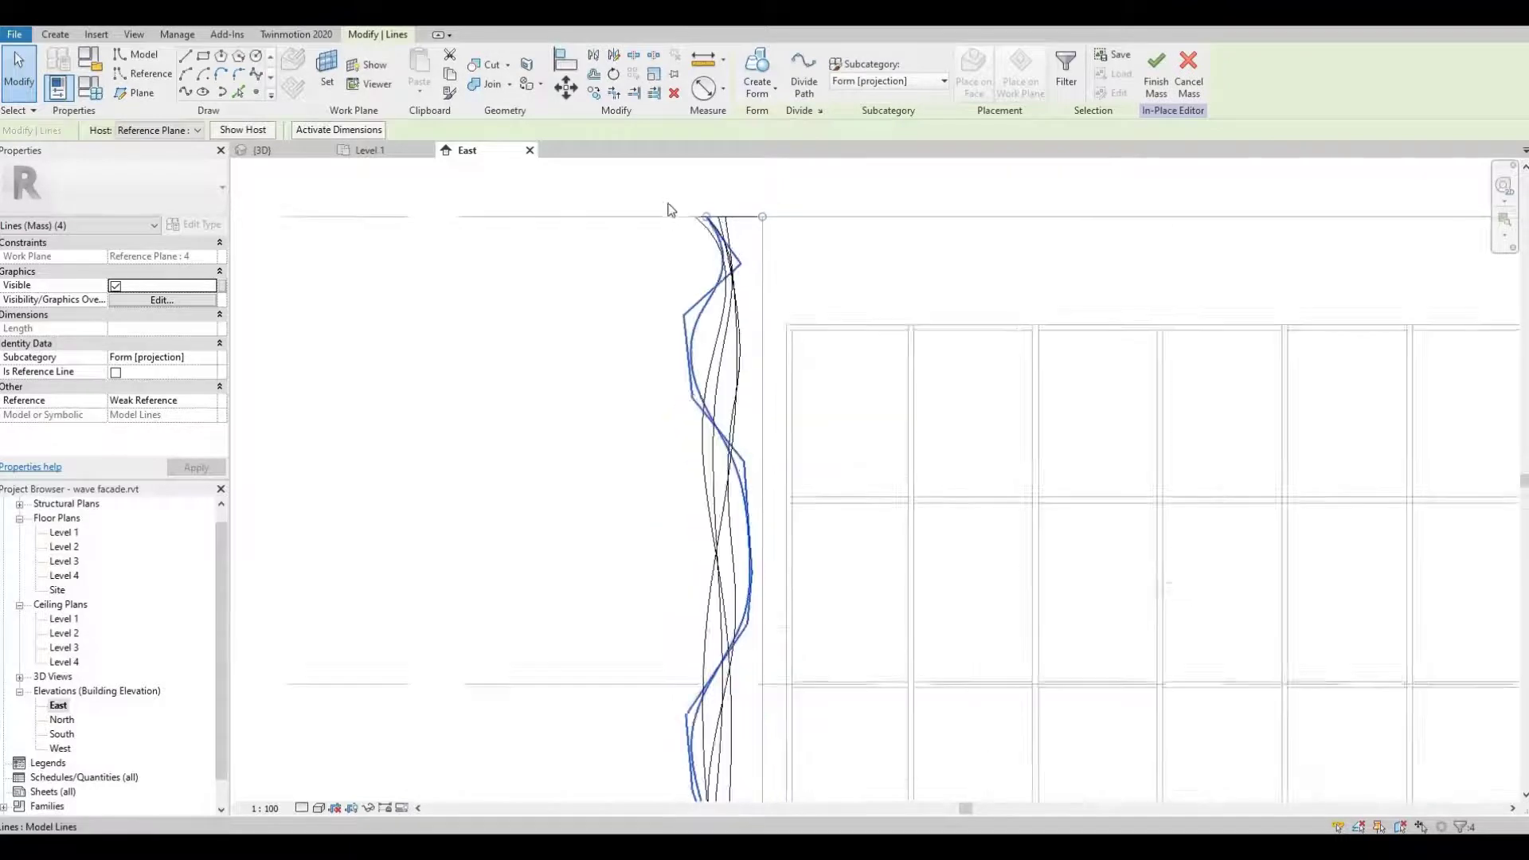
drag(647, 190, 785, 433)
scroll(785, 433, down, 4)
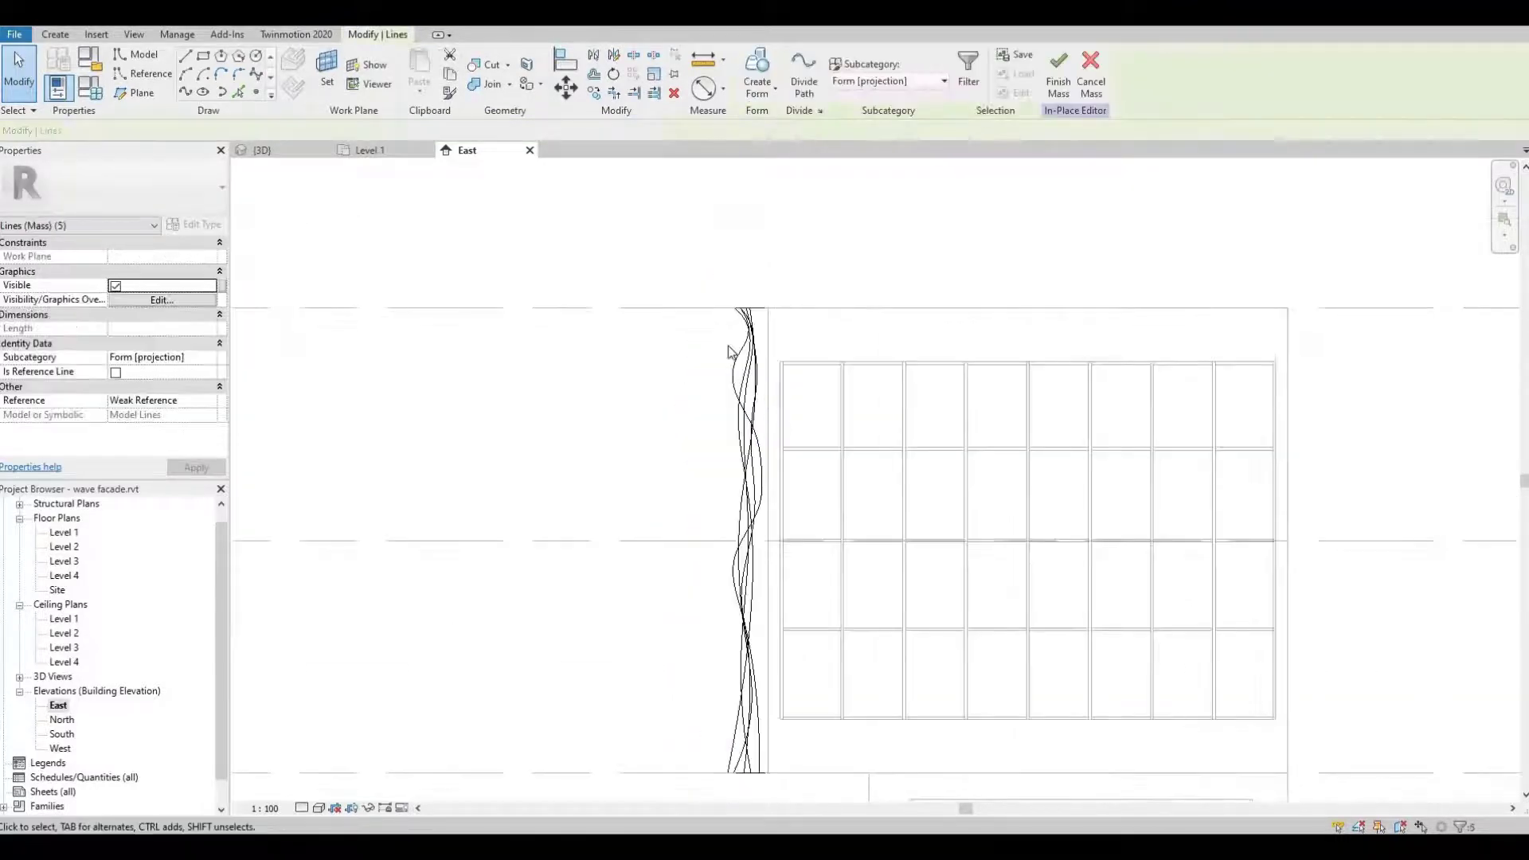
drag(804, 683, 810, 683)
click(752, 107)
click(755, 124)
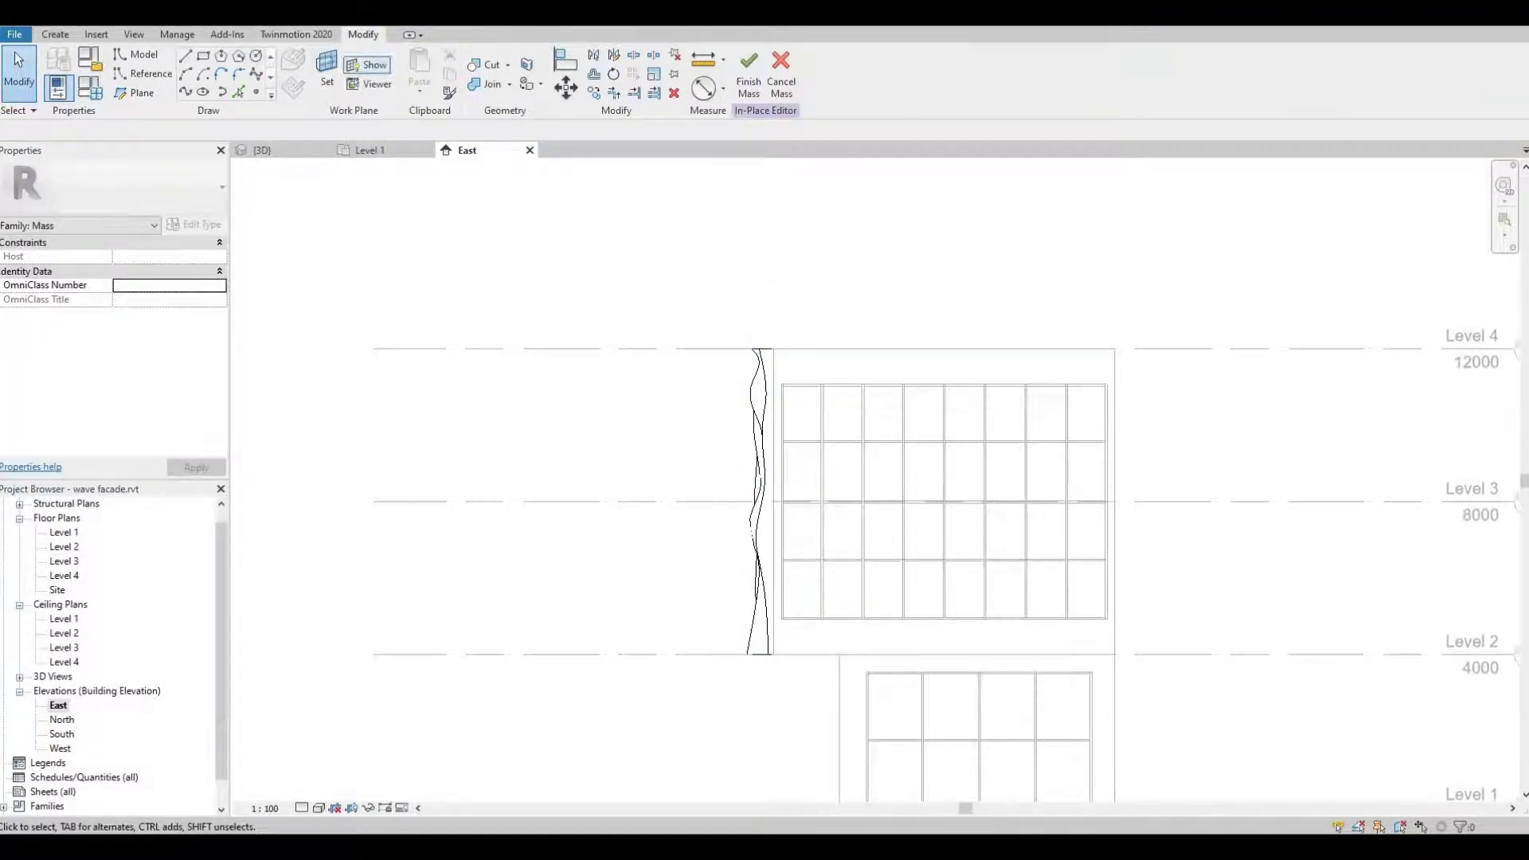
- In the 3D view, select the whole wave form and associate its material with a new family parameter named wood
click(293, 16)
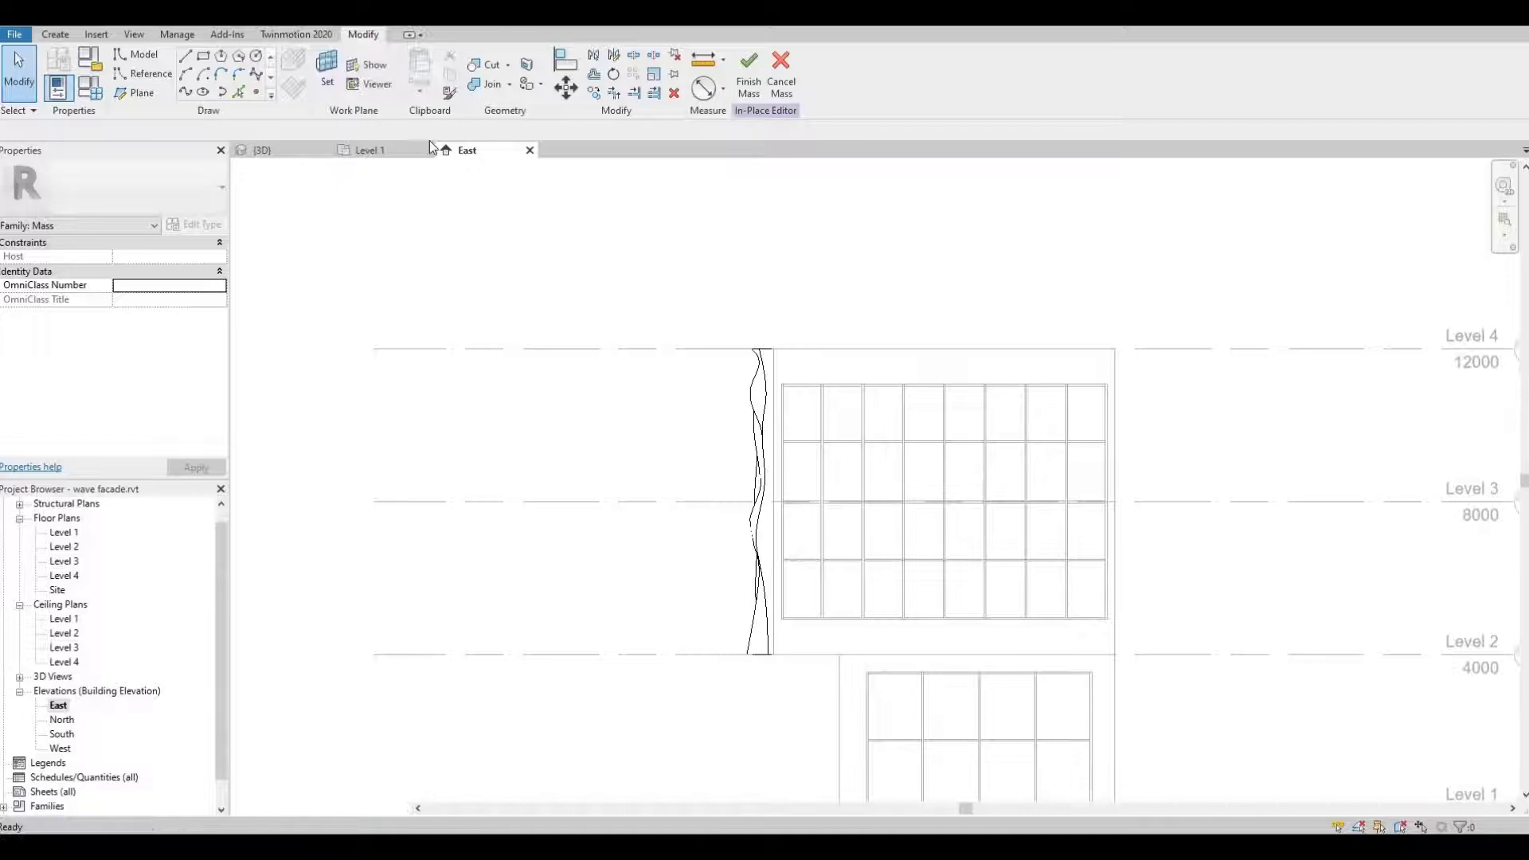
shift+middle_drag(692, 478, 633, 436)
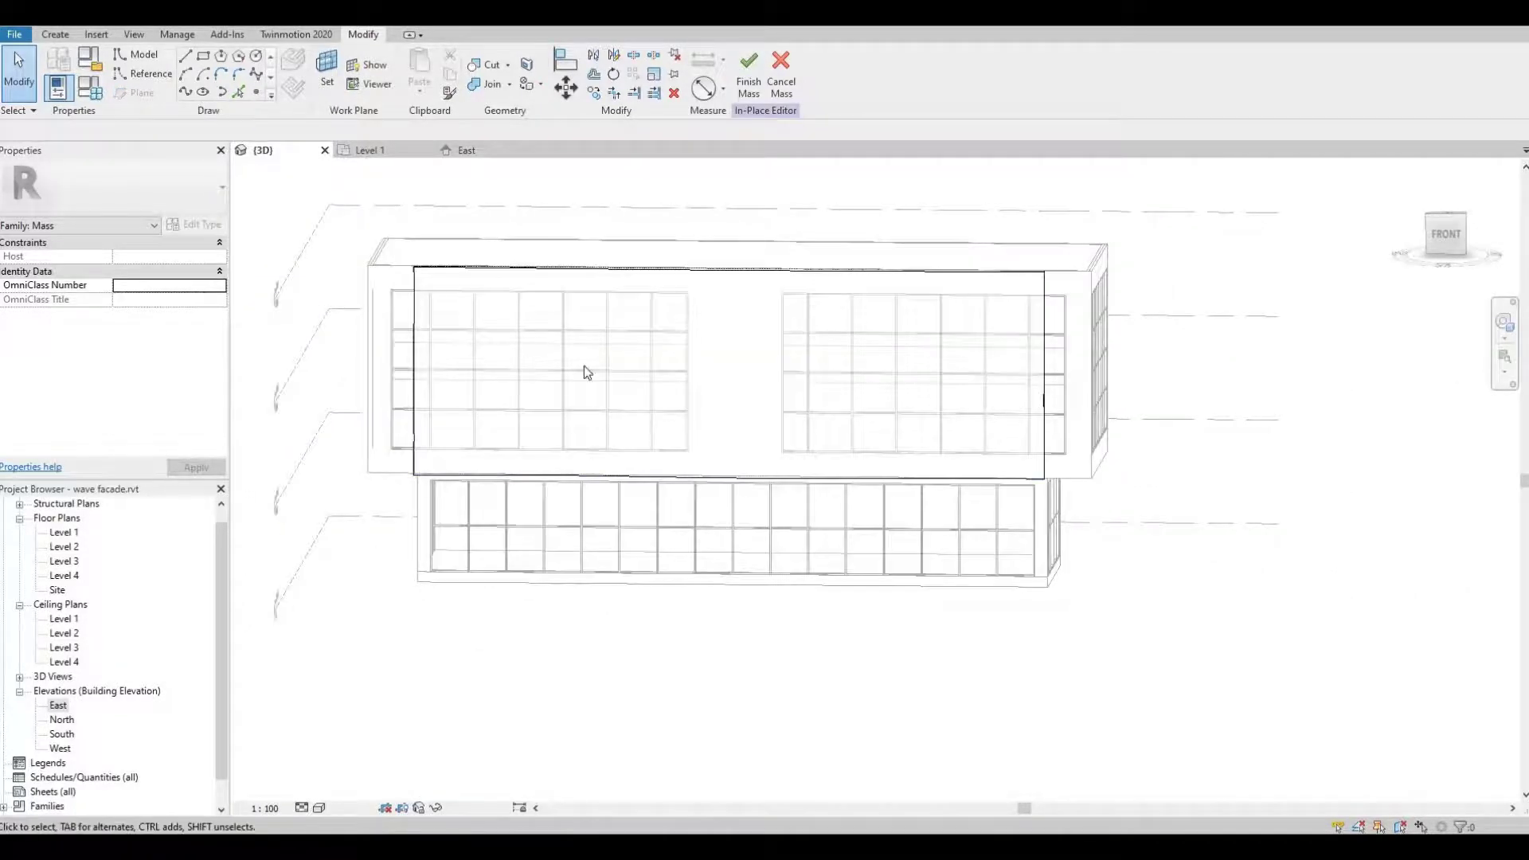
shift+middle_drag(585, 372, 637, 447)
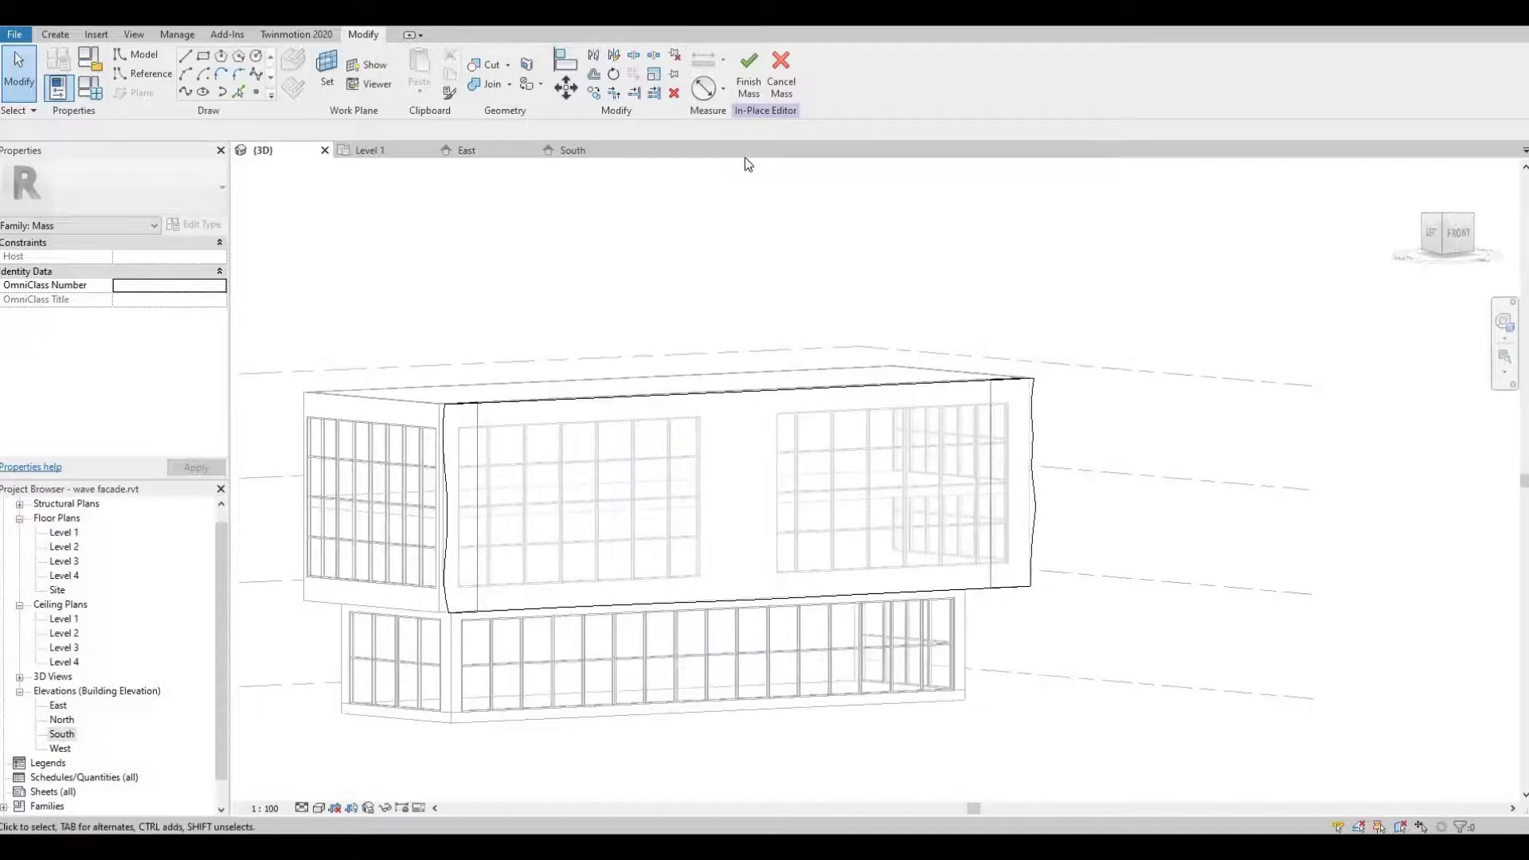
click(445, 433)
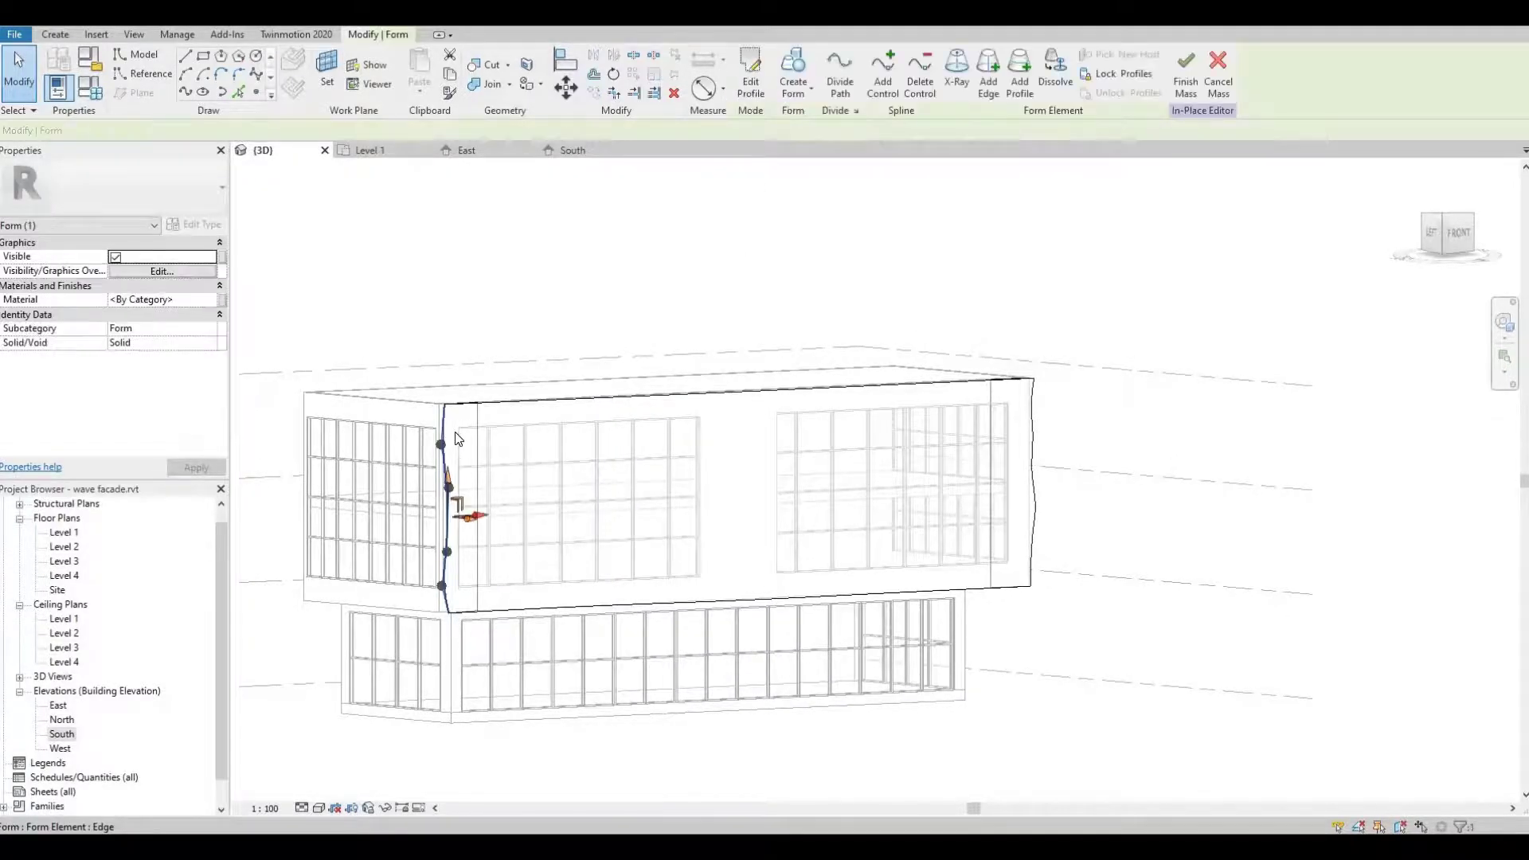
key(Escape)
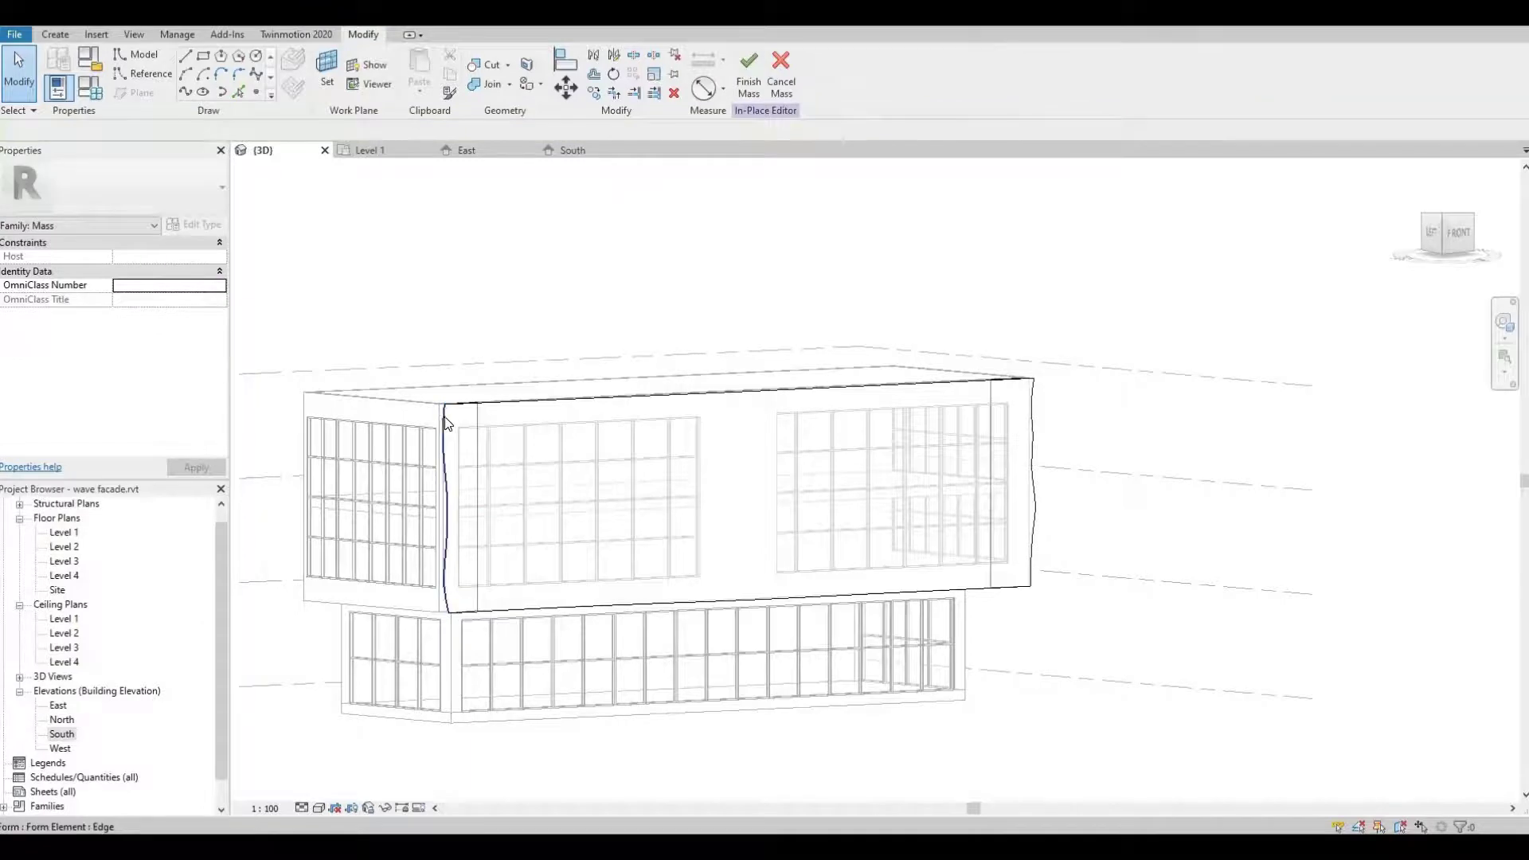
key(Tab)
click(445, 421)
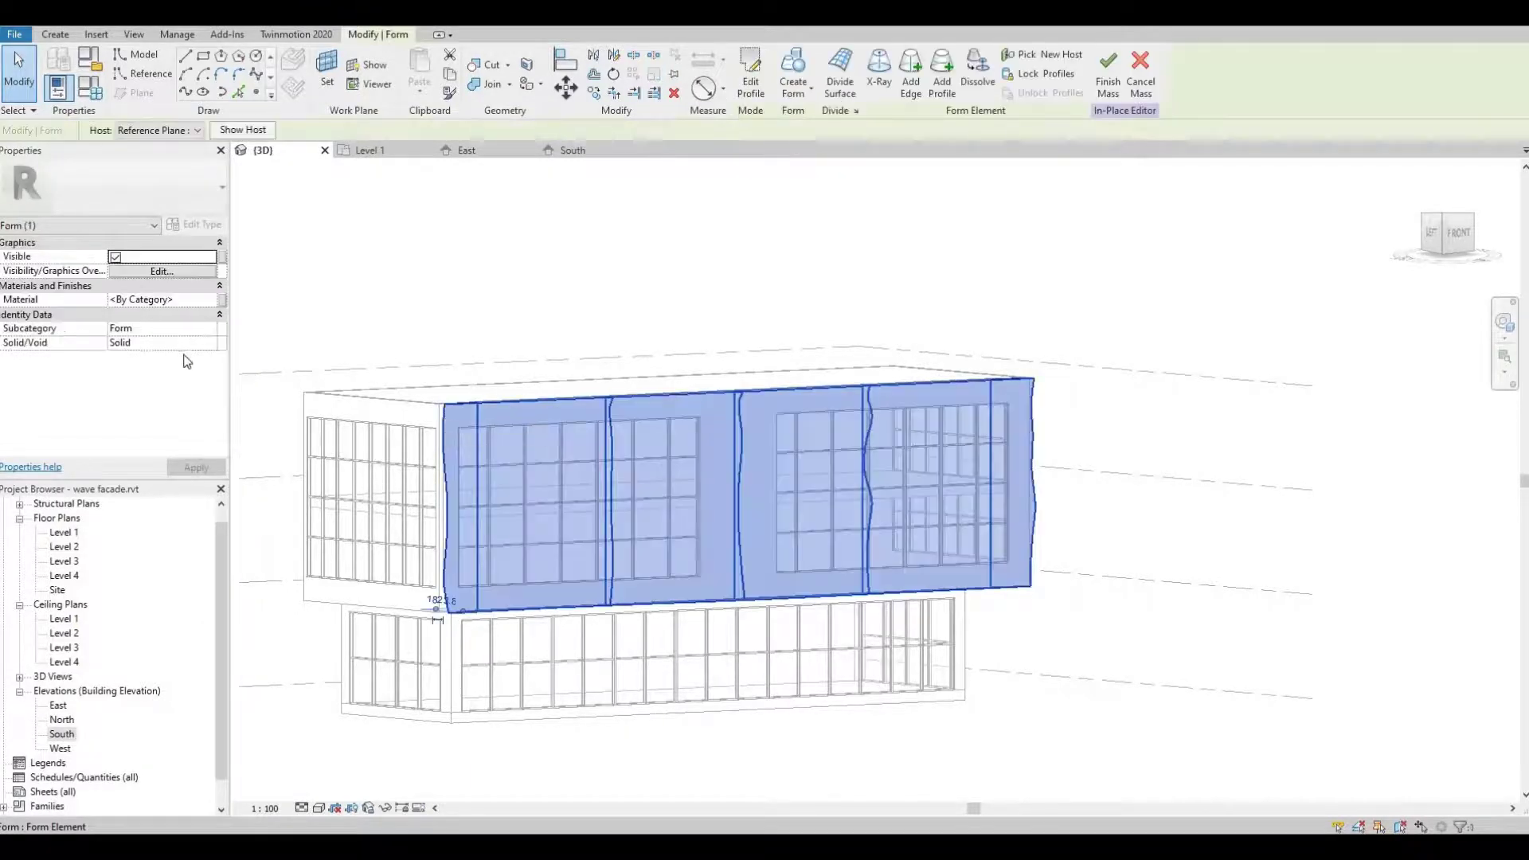
click(222, 301)
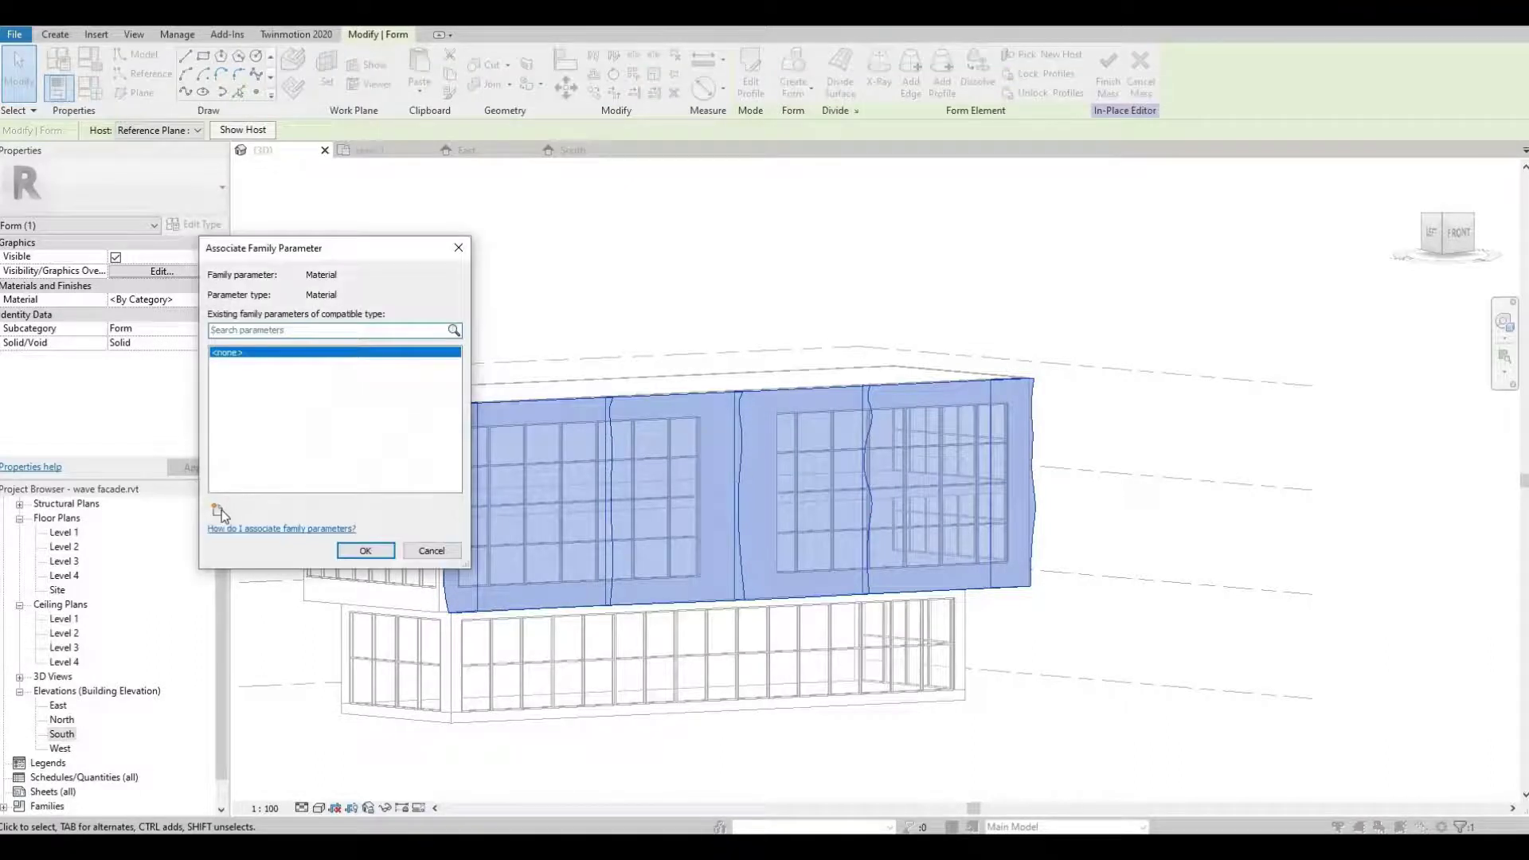
click(219, 510)
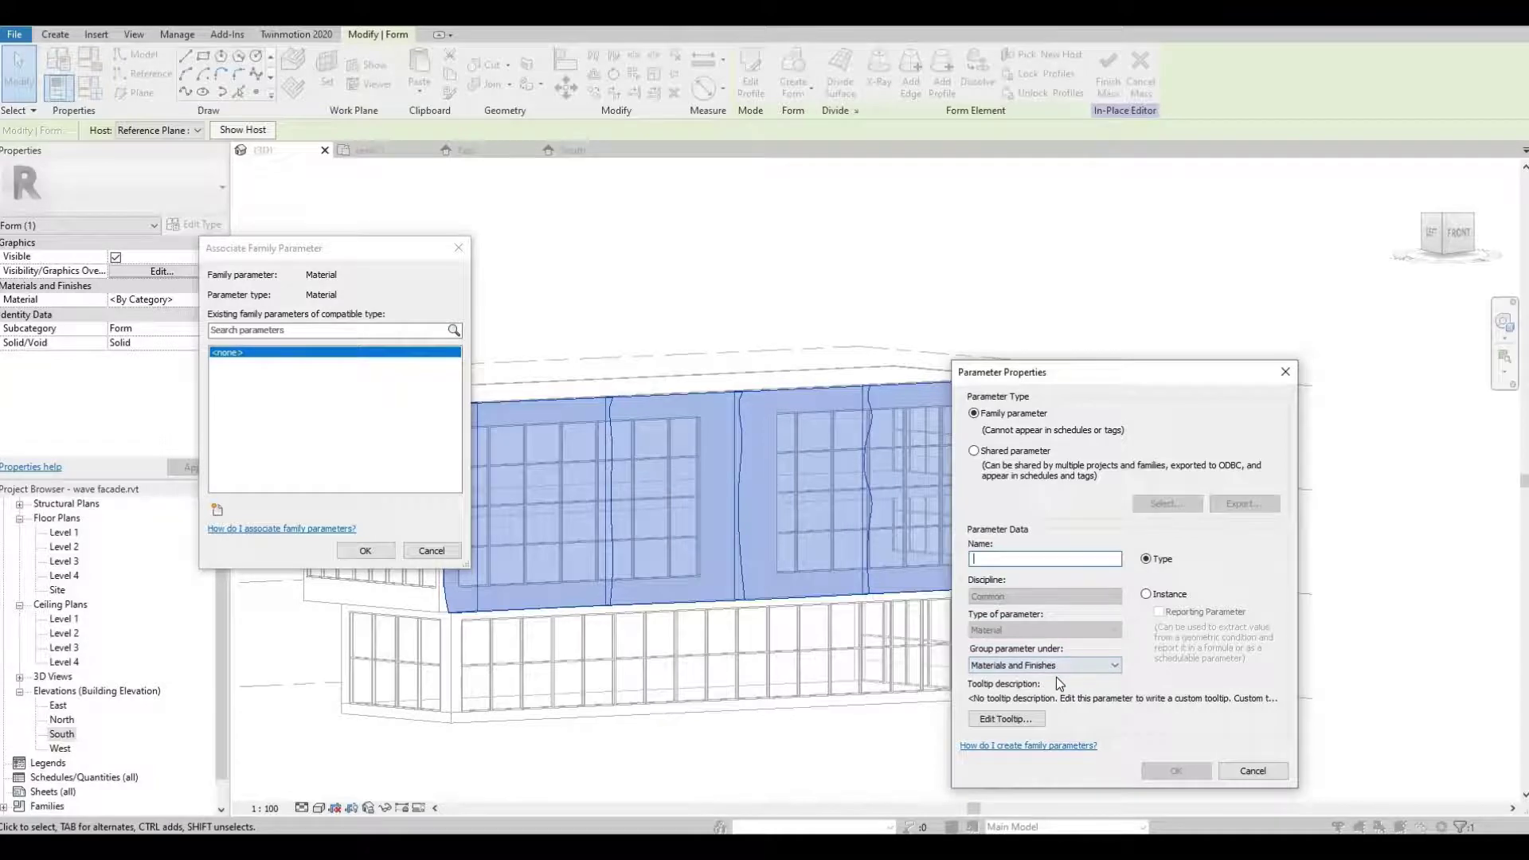
text(wood)
key(Return)
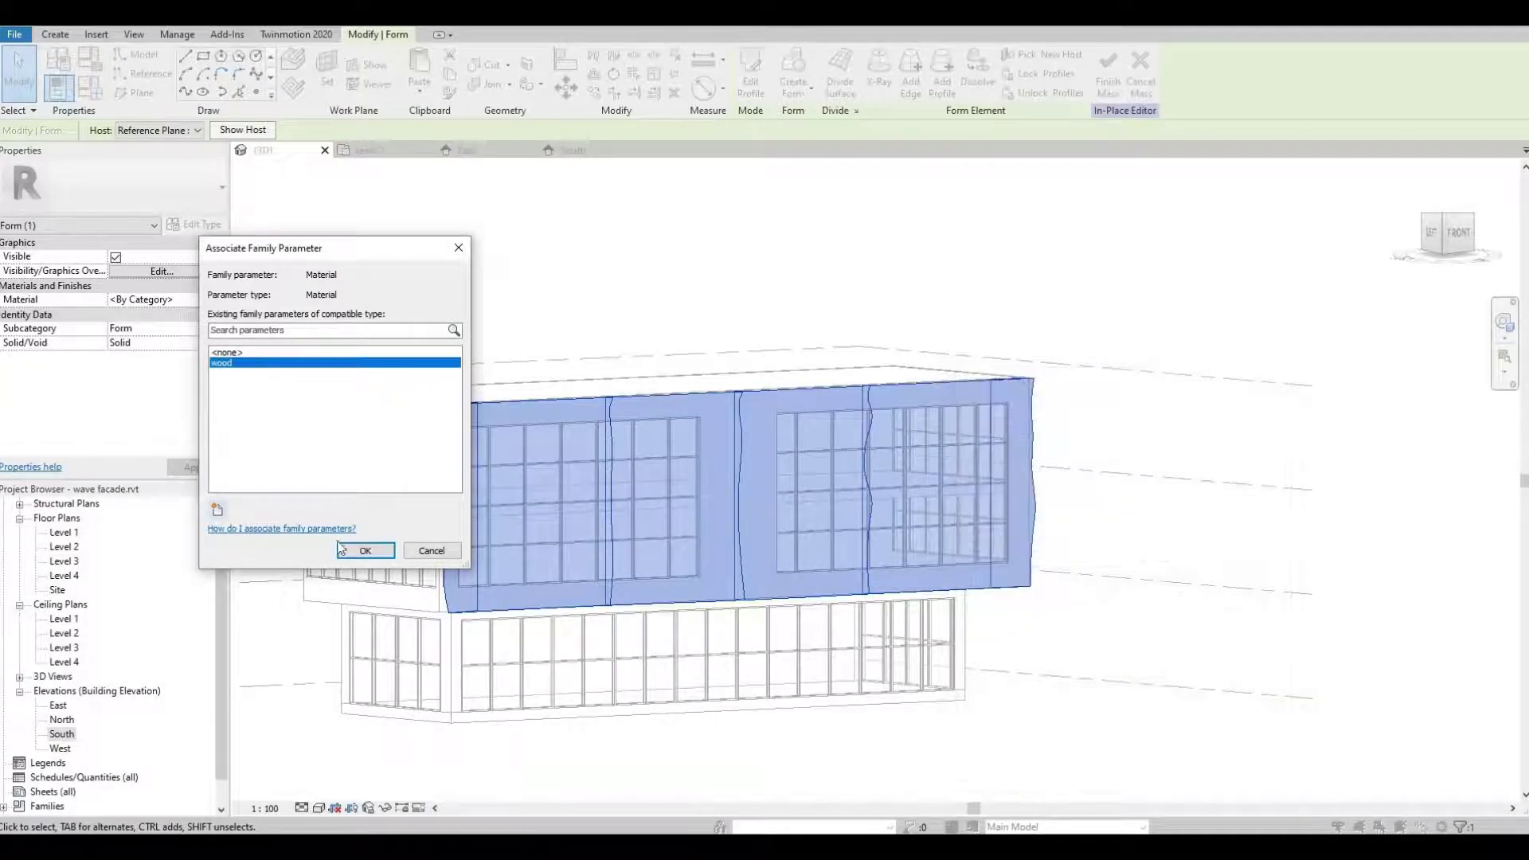
key(Return)
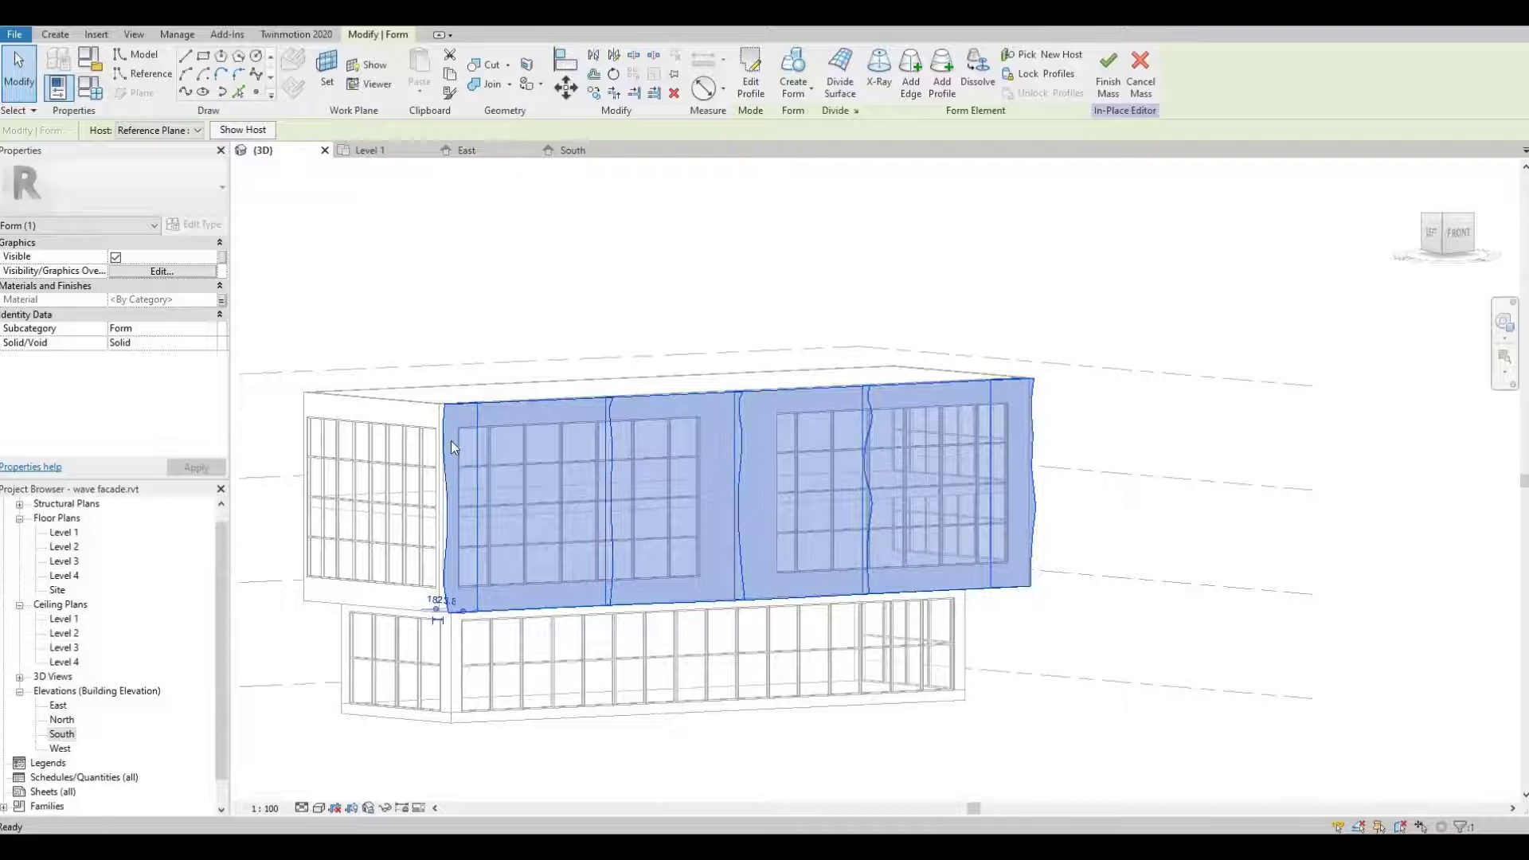
- Reselect the whole wave form and finish the in-place mass
key(Escape)
key(Tab)
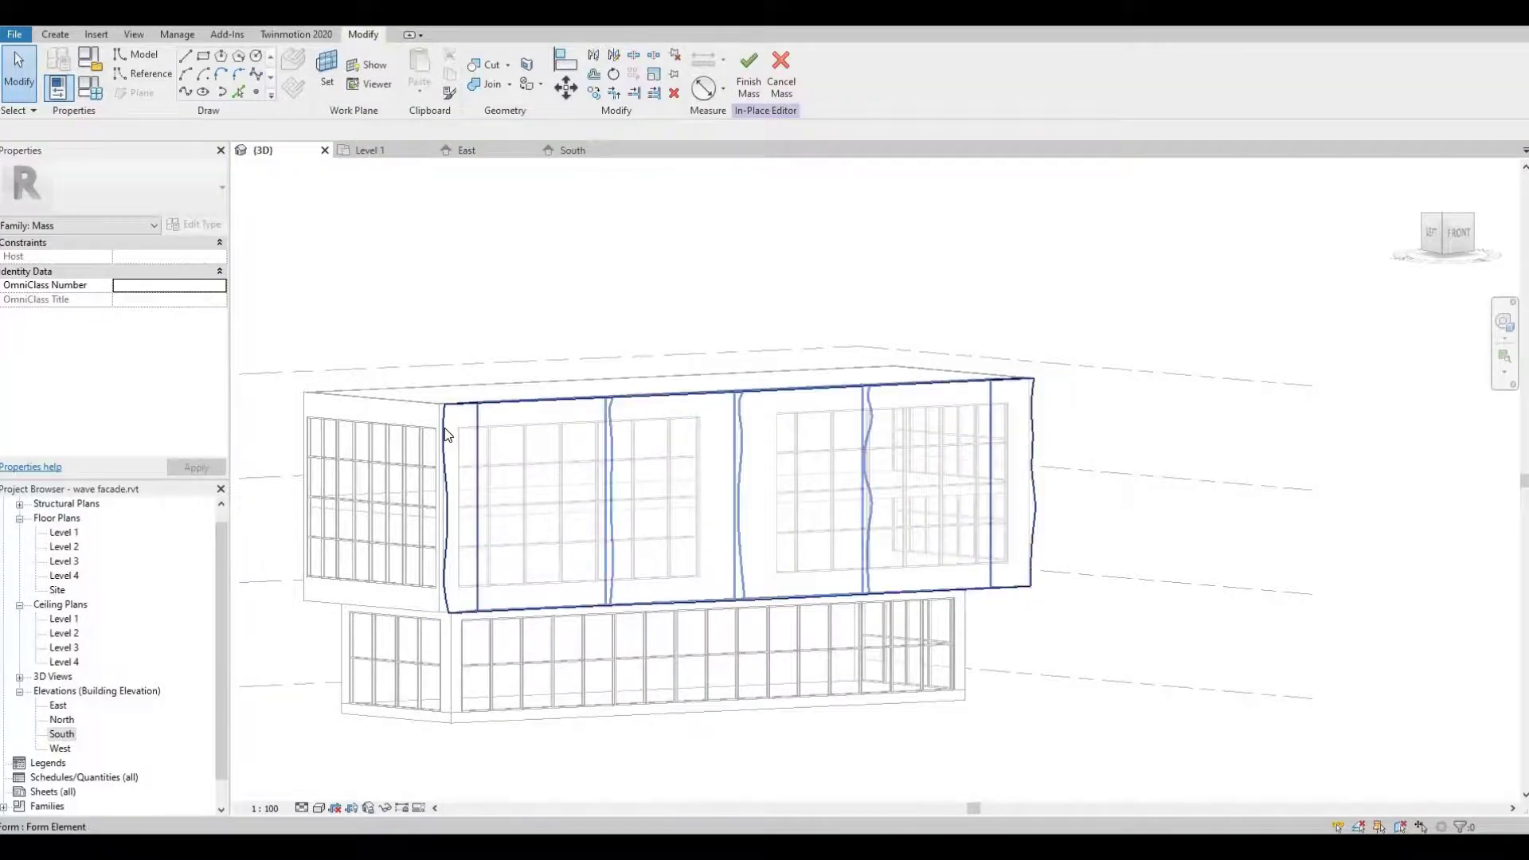
click(447, 433)
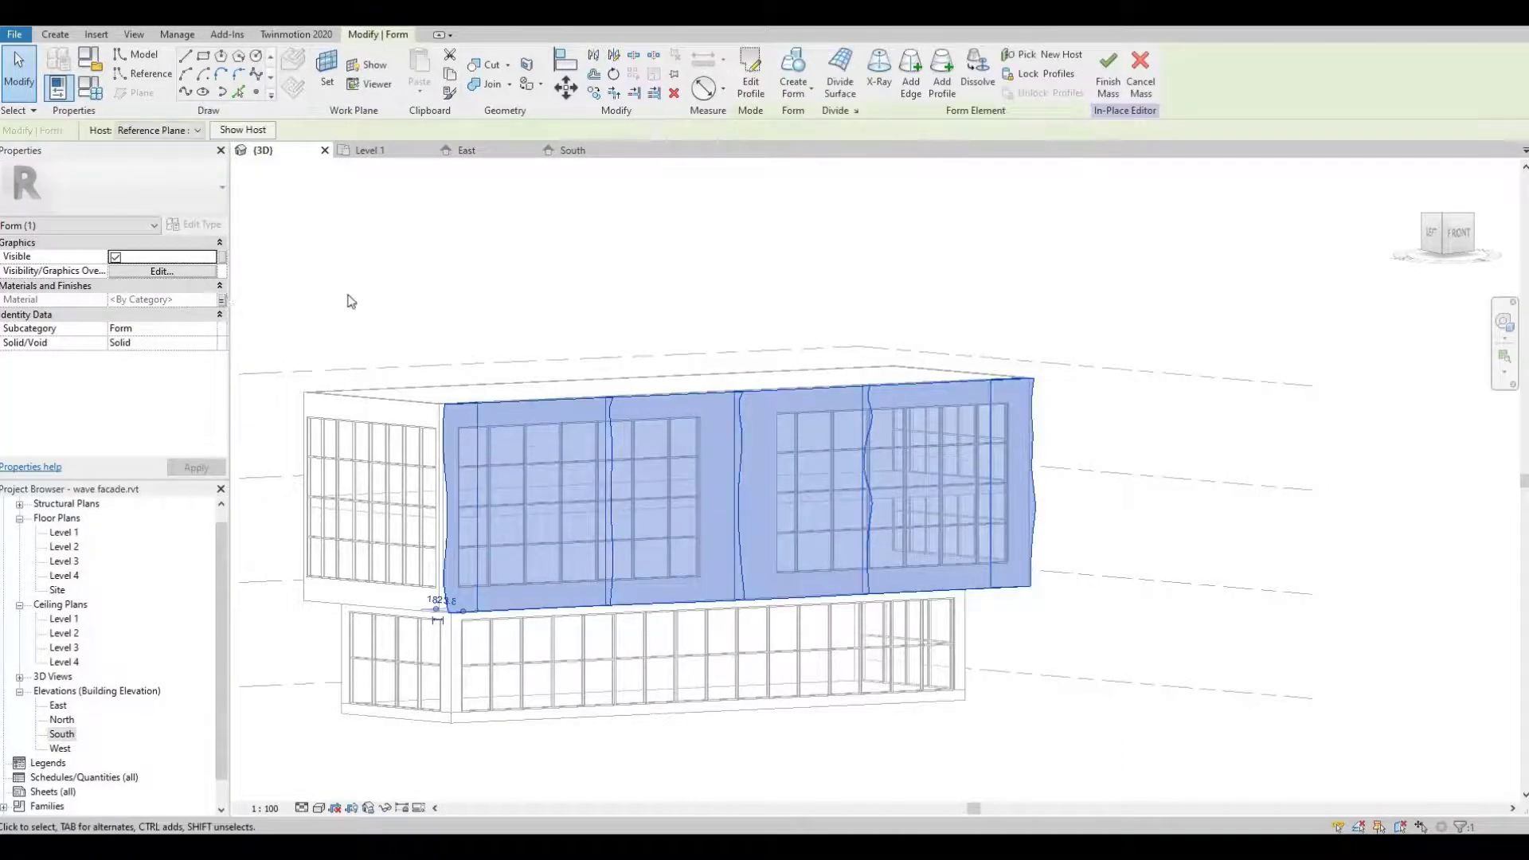
middle_drag(383, 300, 413, 286)
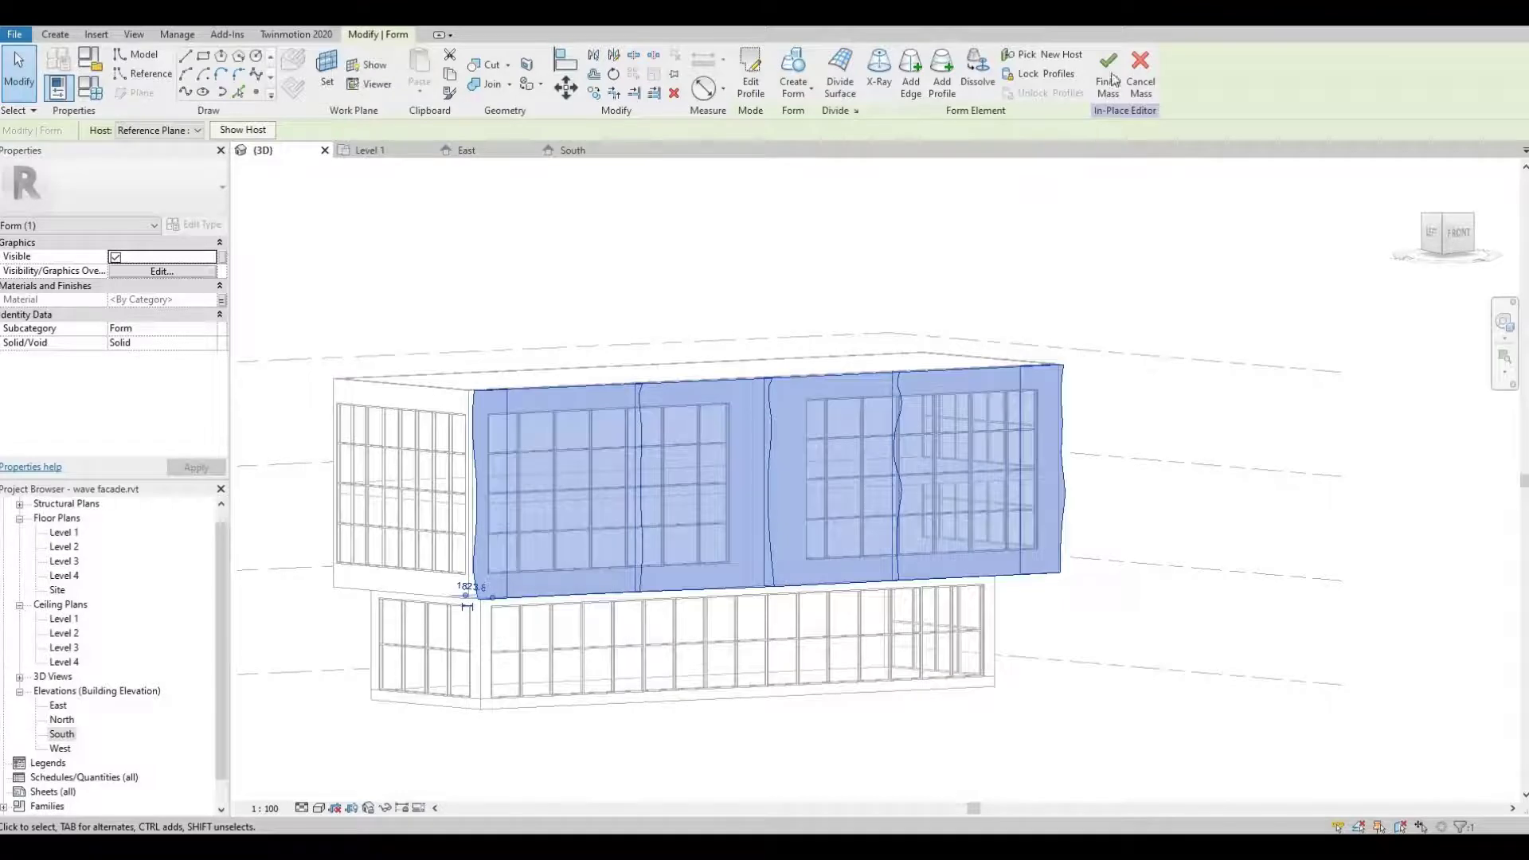
click(1110, 76)
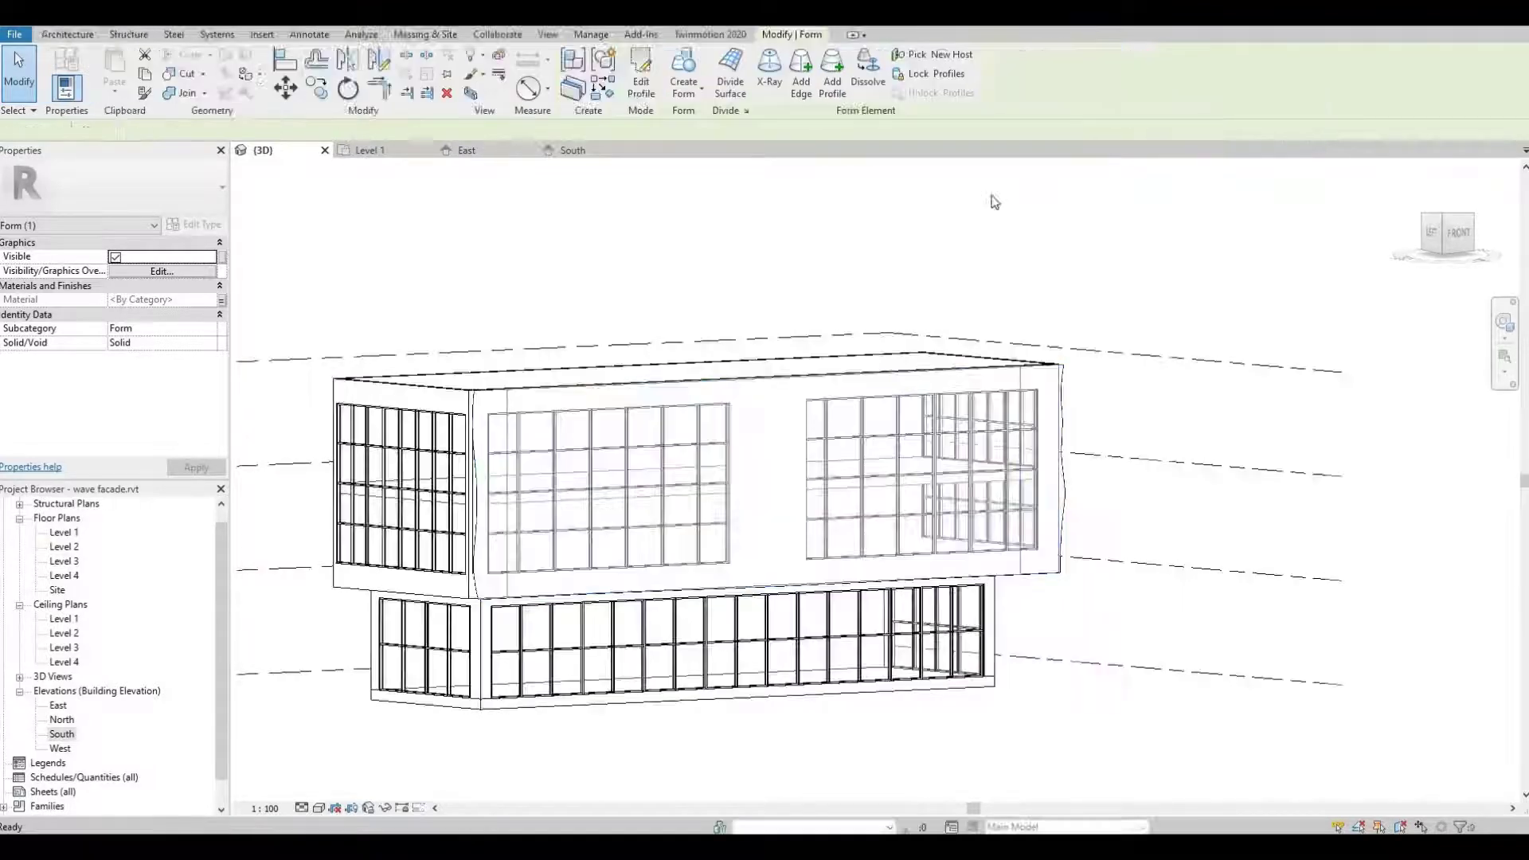
- Assign the Cherry material, found by searching for wood, to the wave mass's wood type parameter
click(481, 403)
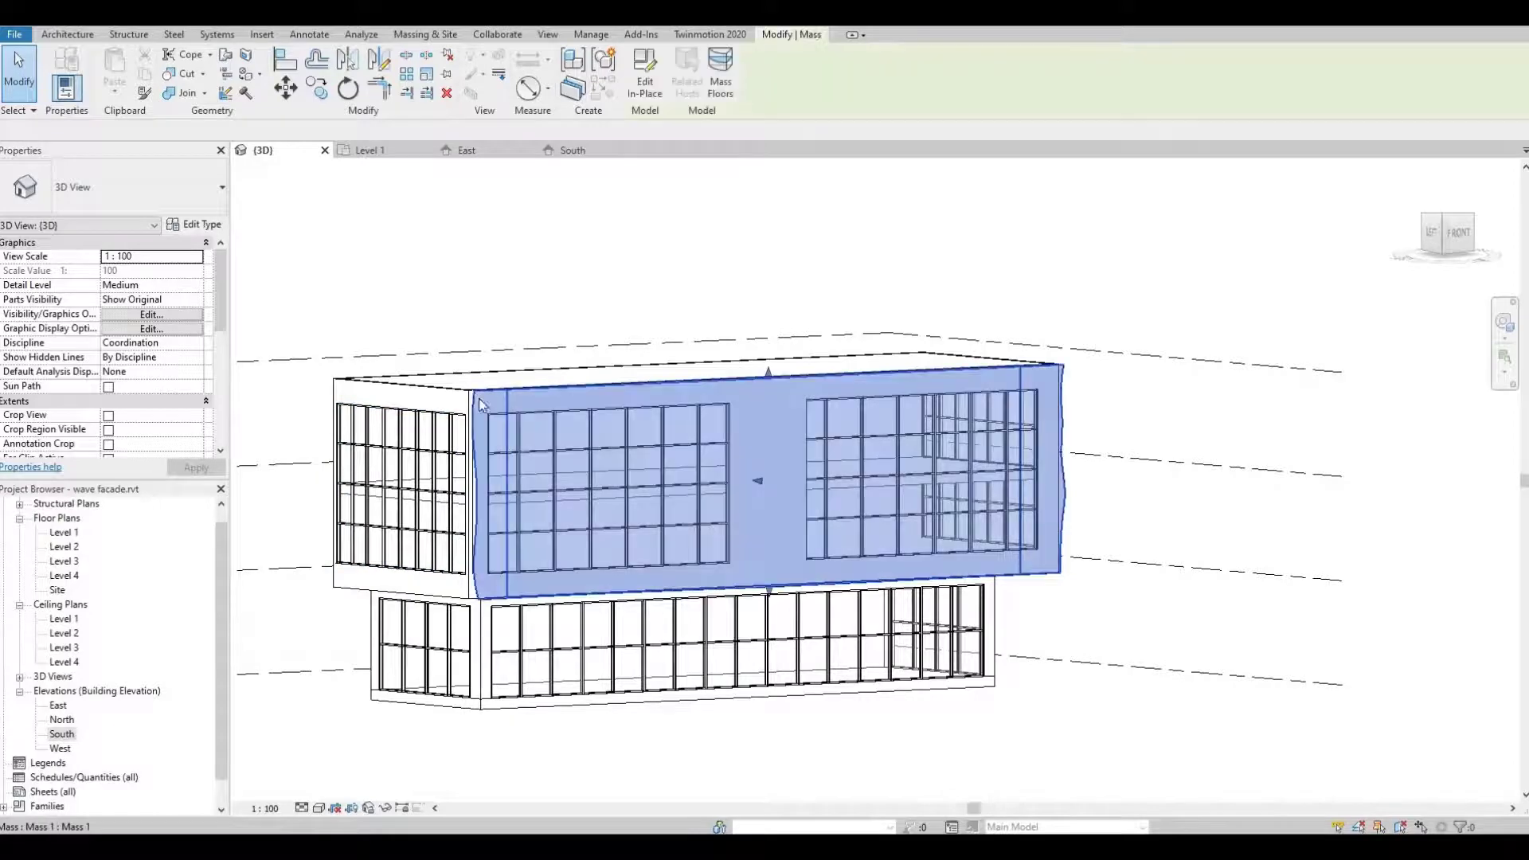
click(201, 225)
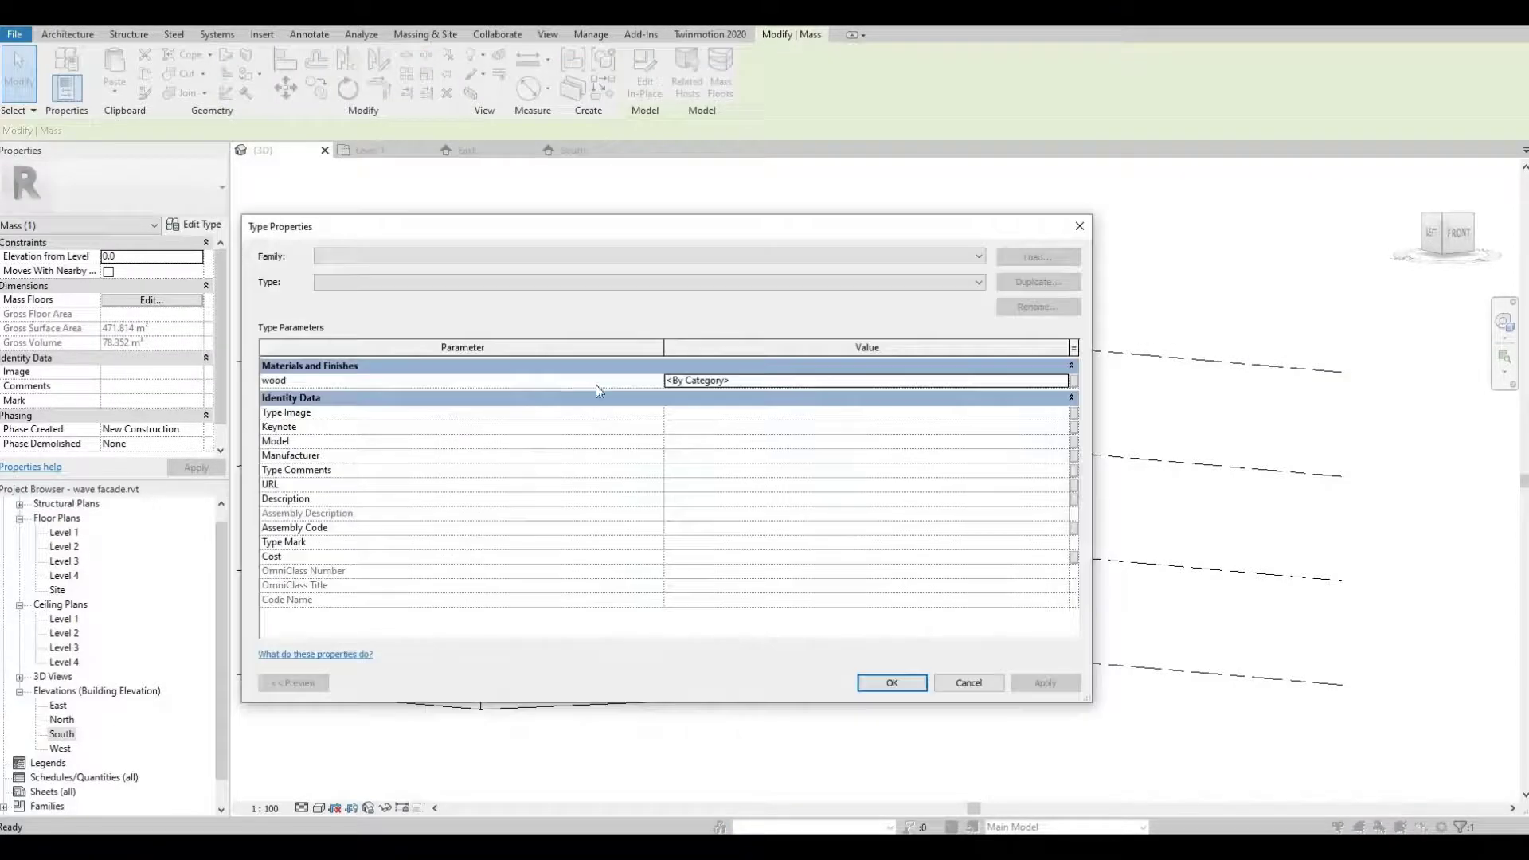
click(1062, 382)
click(1063, 383)
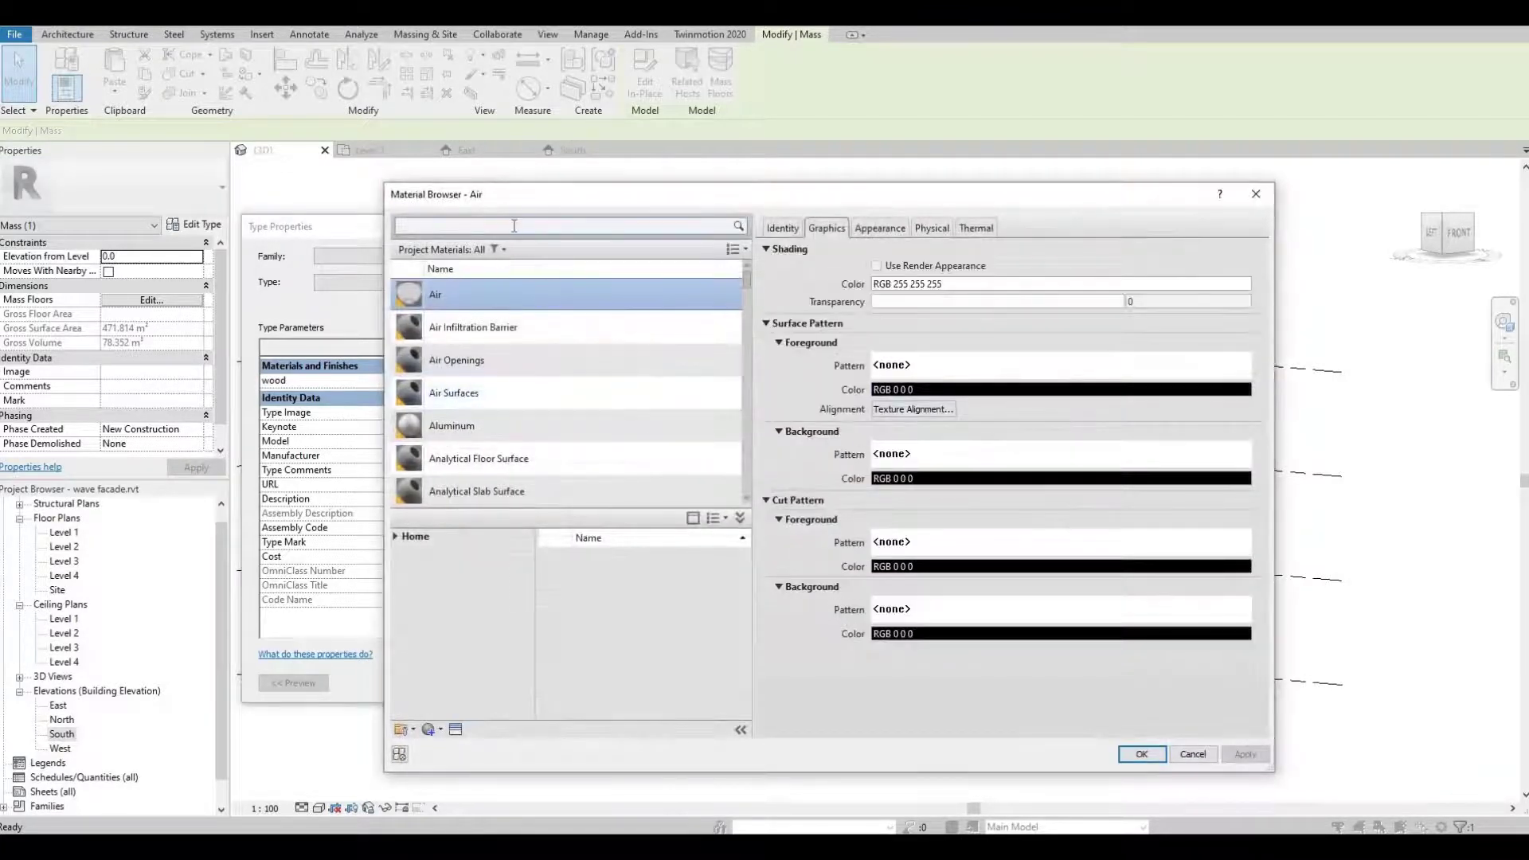
click(515, 226)
text(wood)
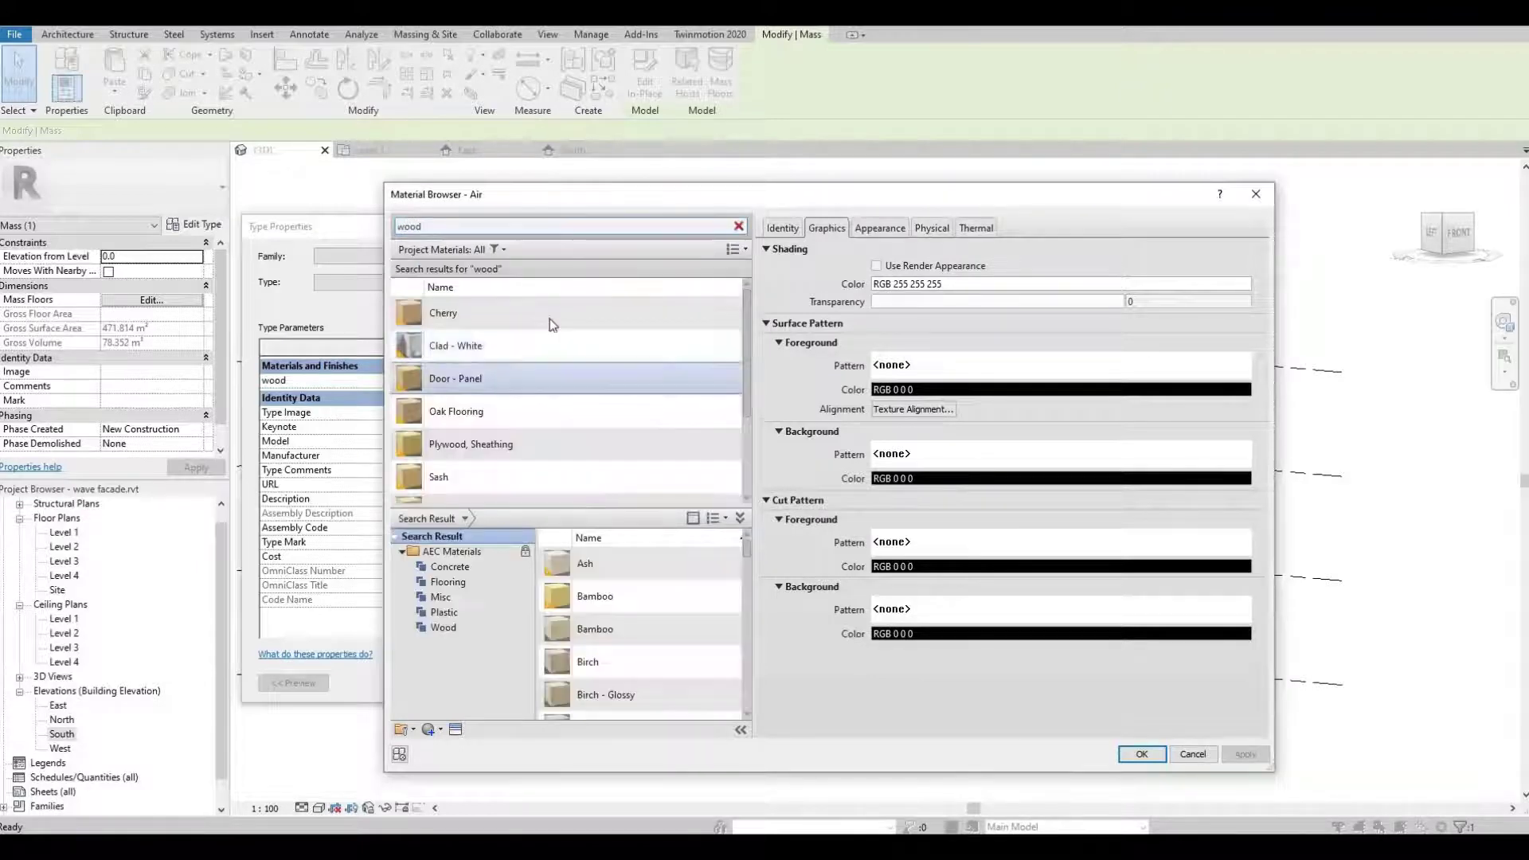
click(717, 312)
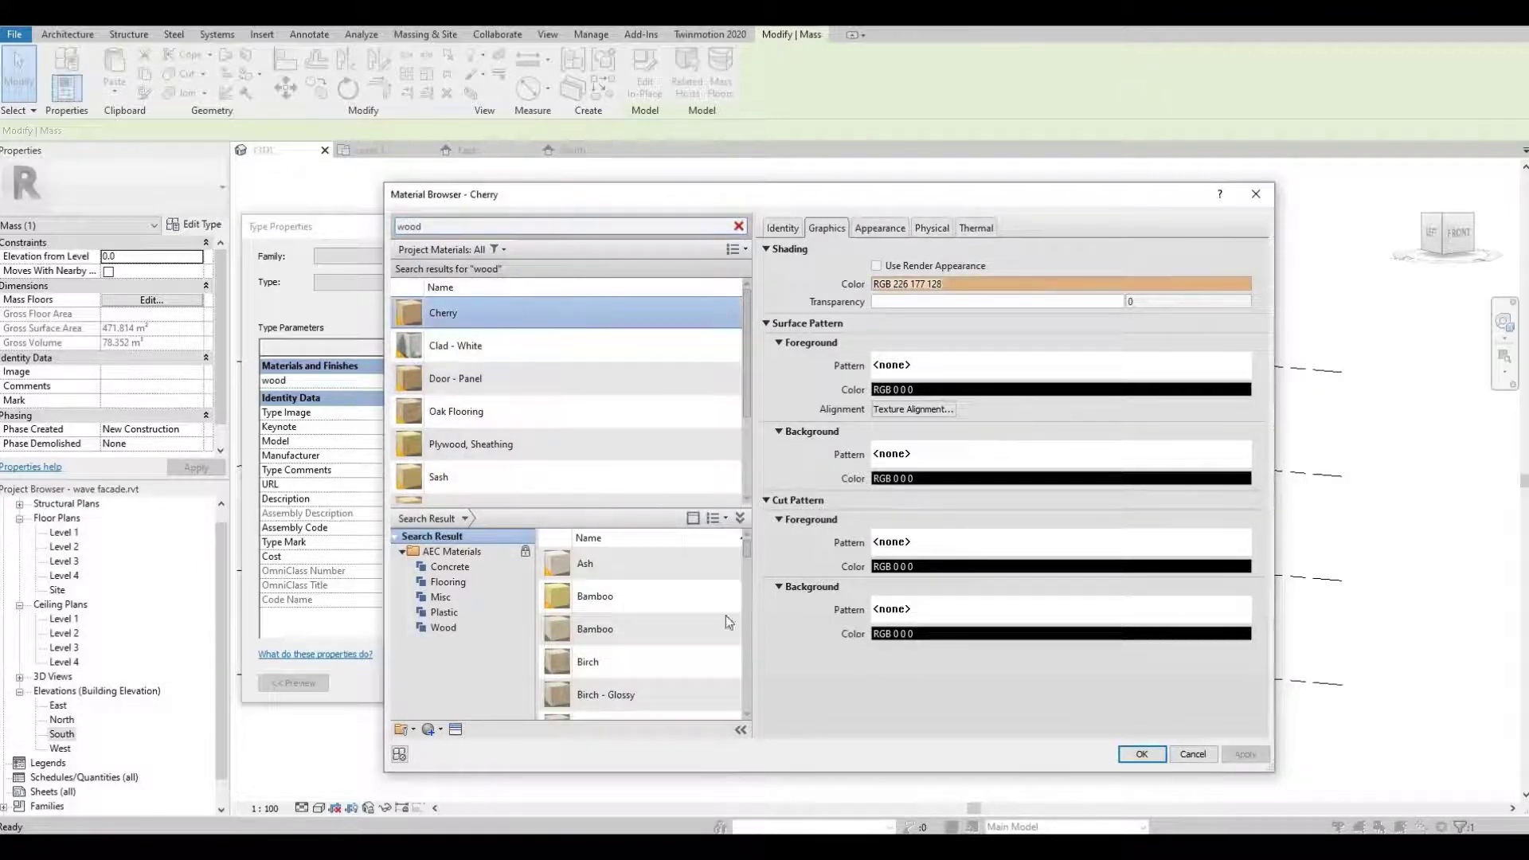
click(1141, 754)
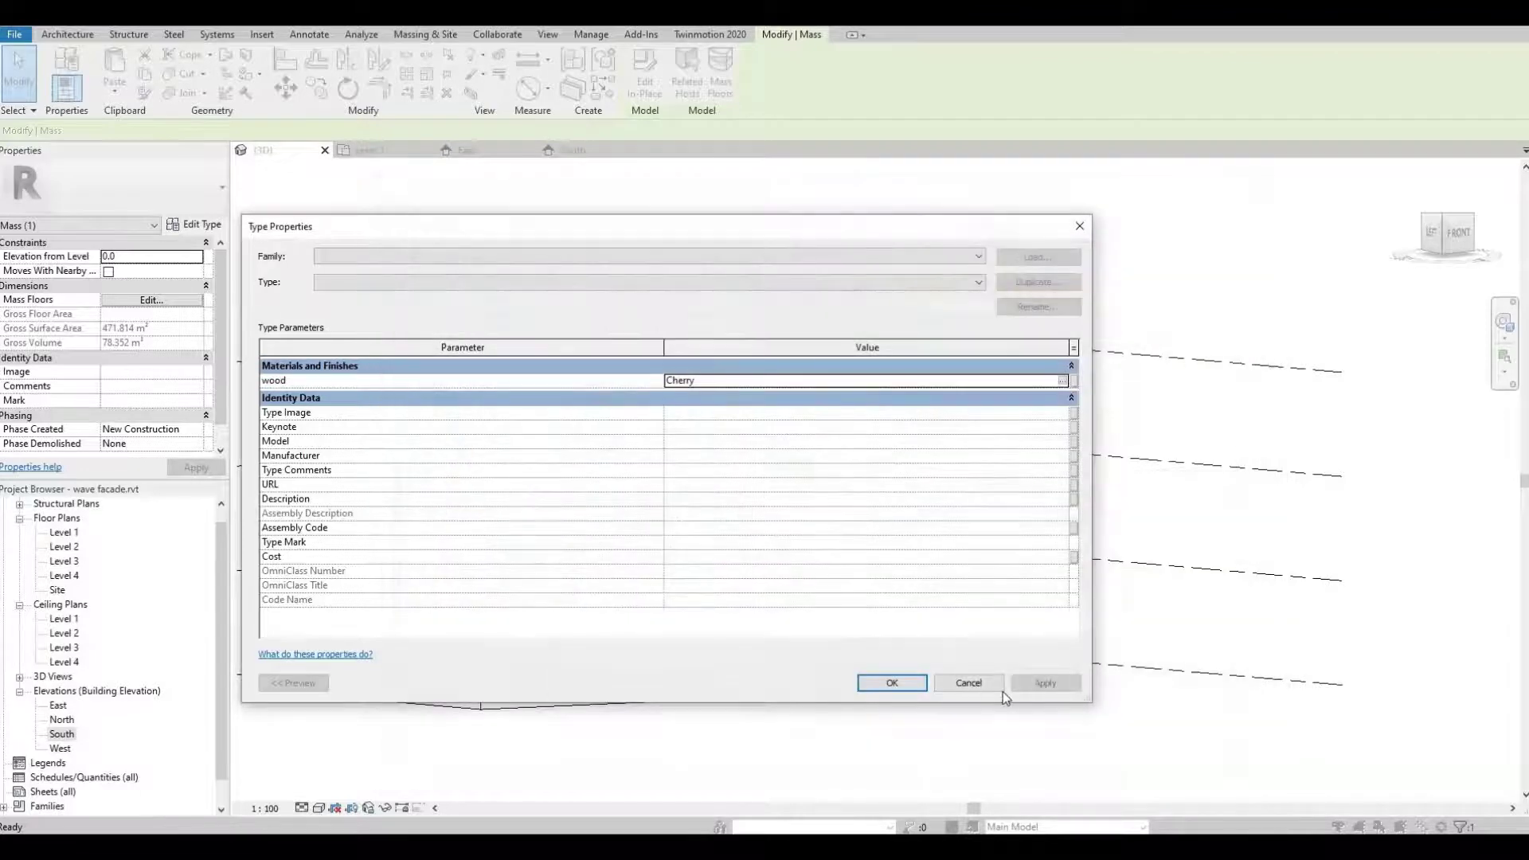
click(895, 683)
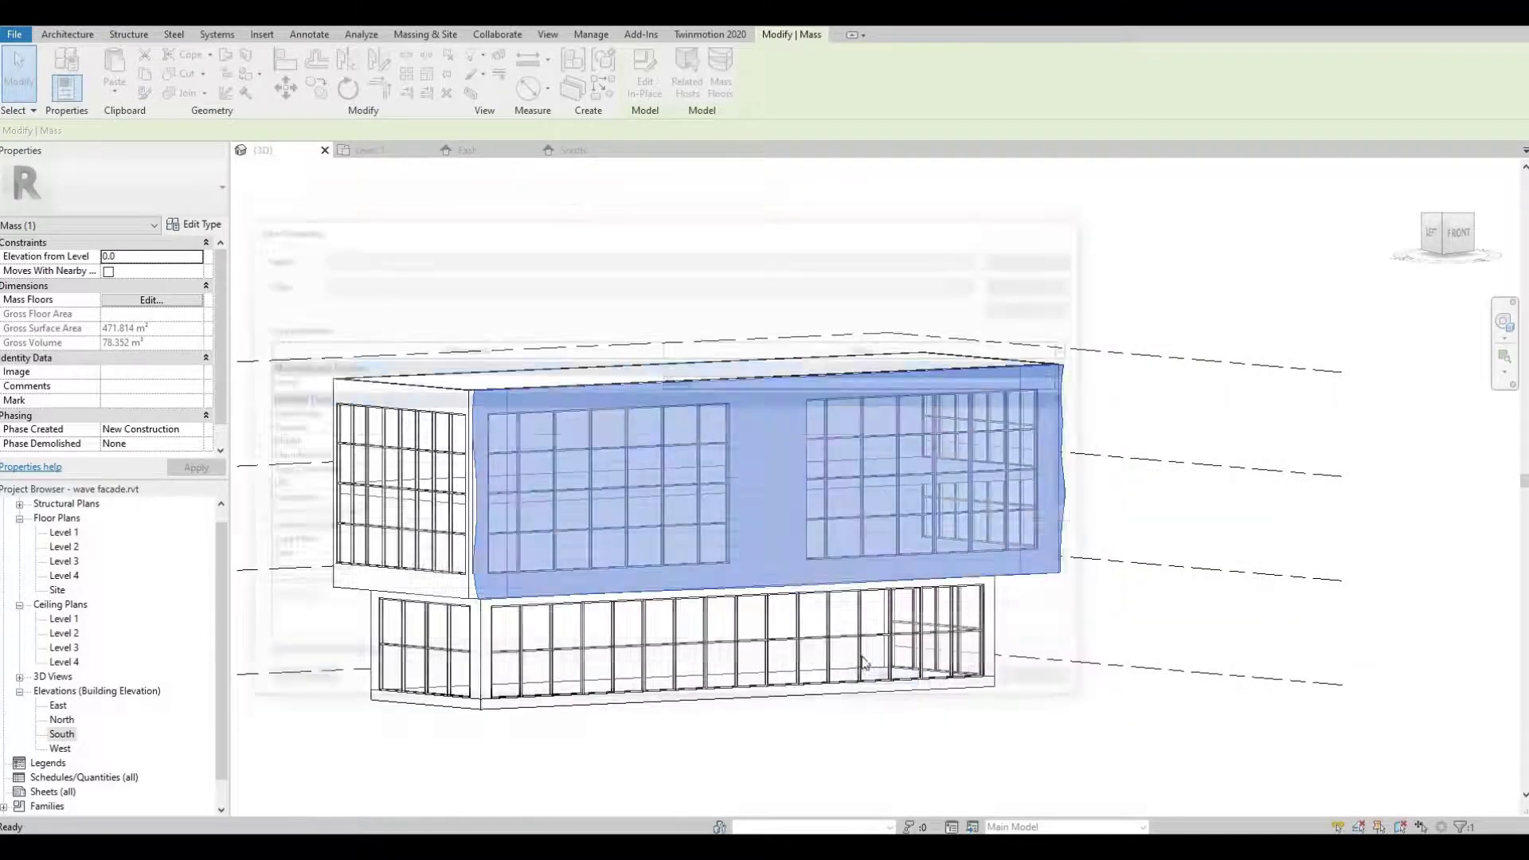
key(Escape)
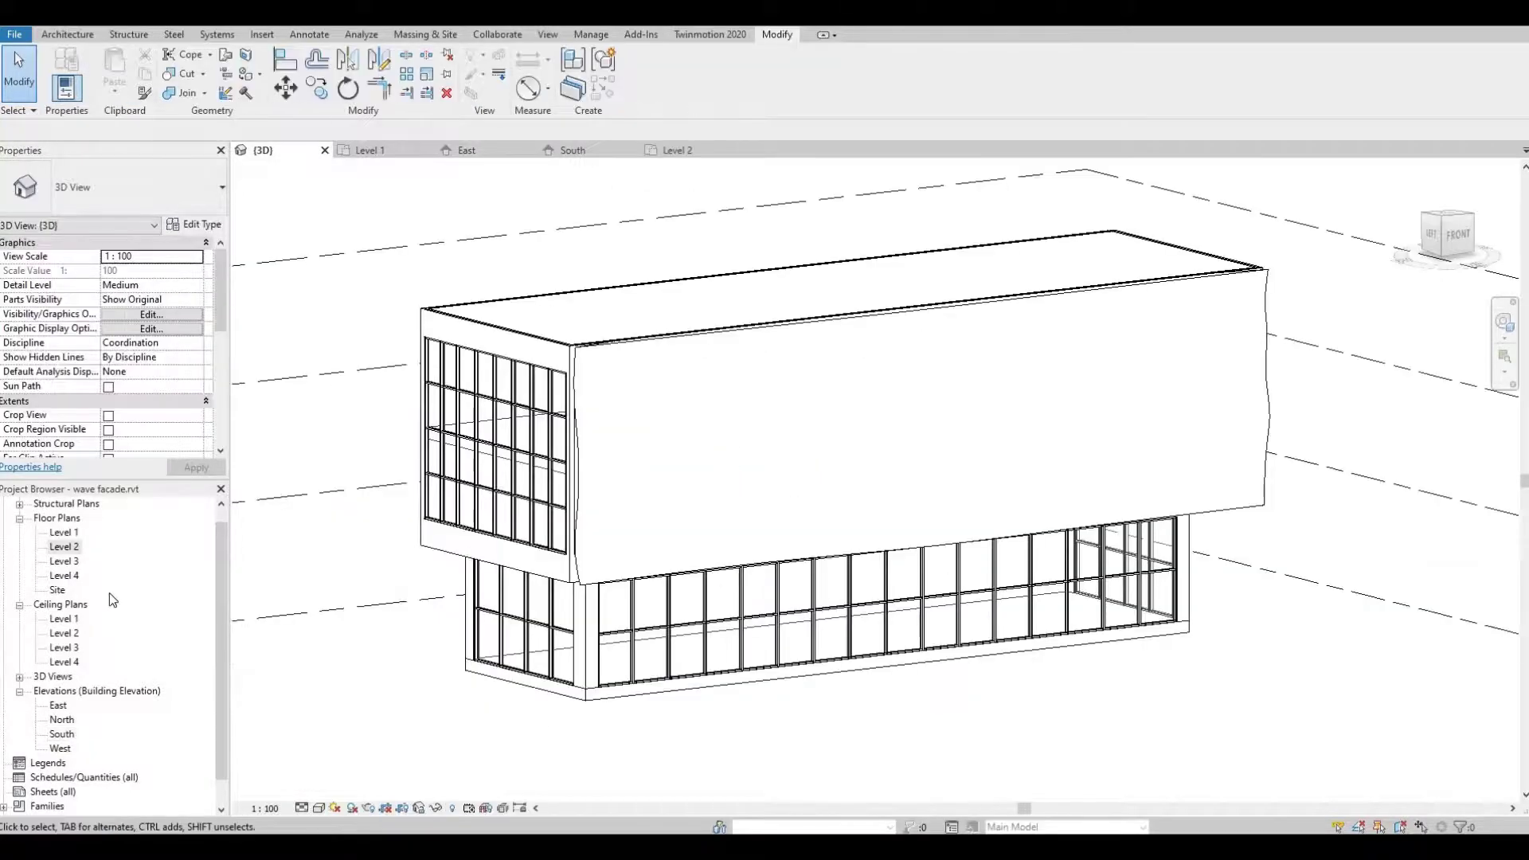
- In the Level 2 floor plan, draw a horizontal reference plane along the front wall's outer face, extending past its right end
double_click(64, 547)
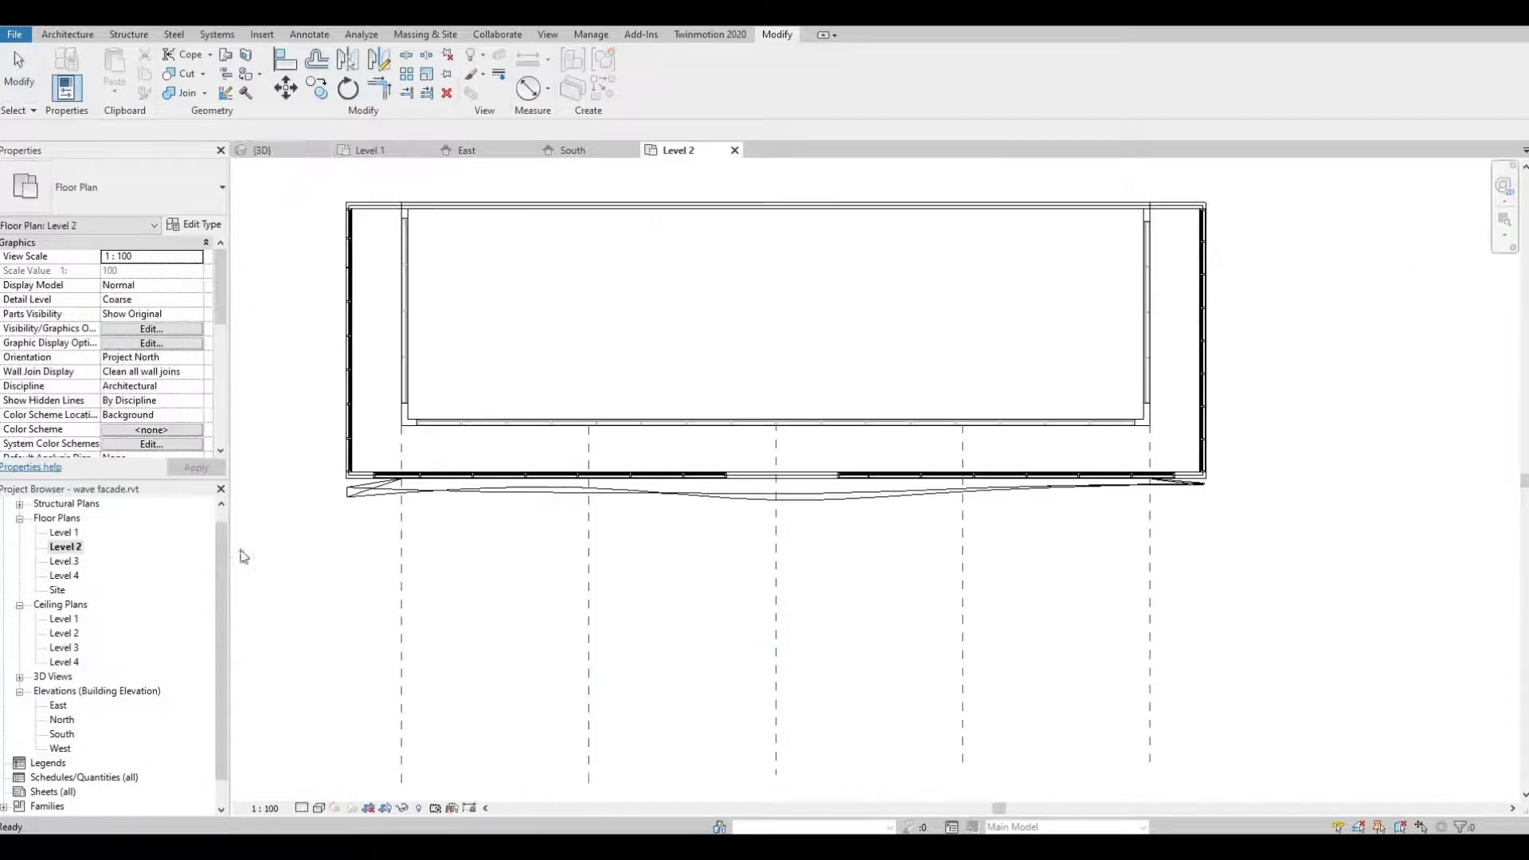
click(67, 35)
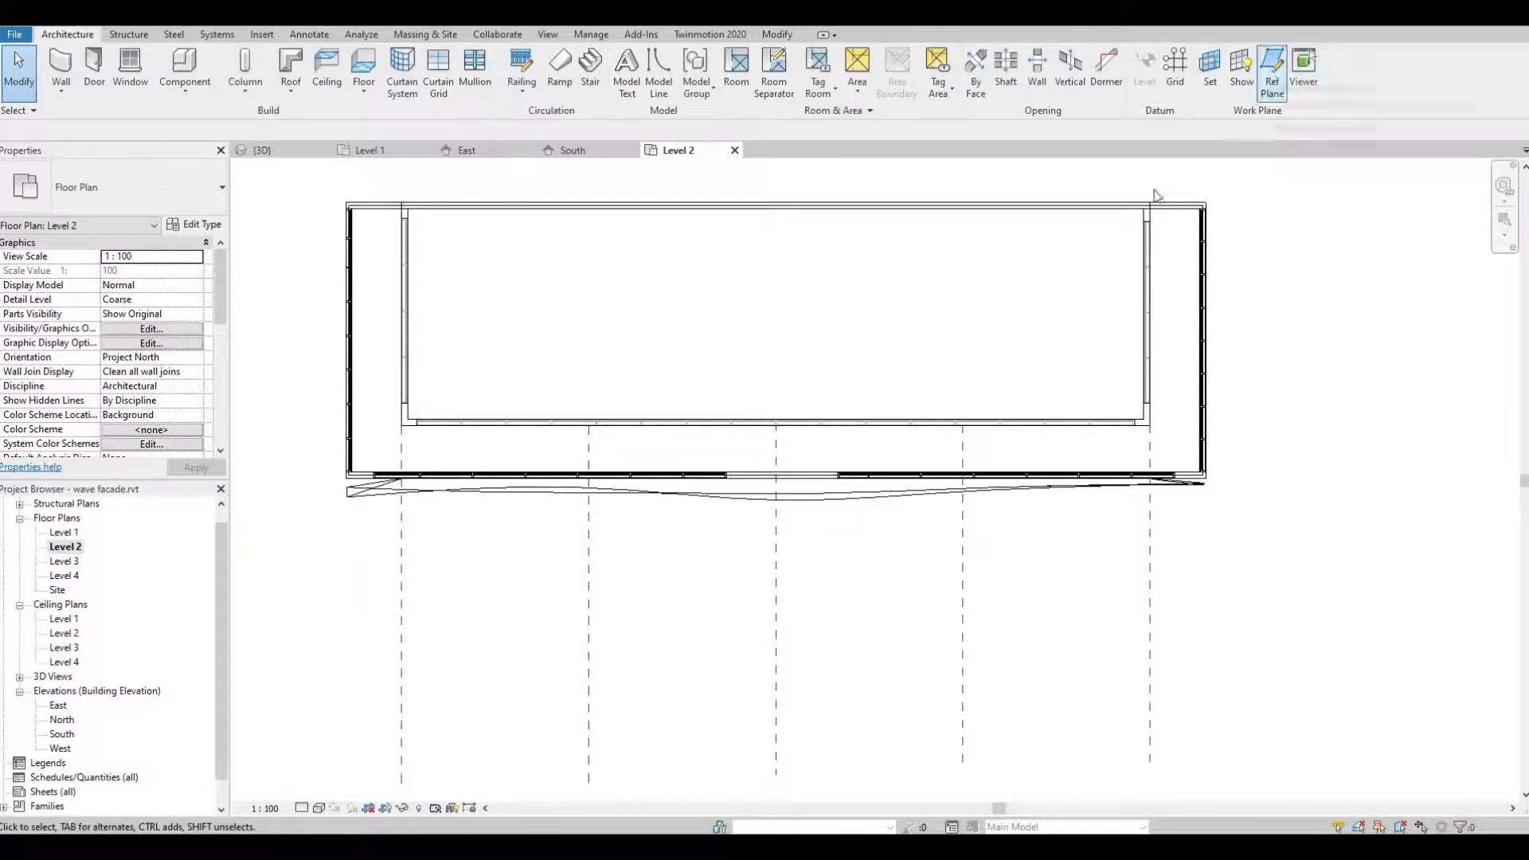
click(1272, 65)
scroll(348, 474, up, 2)
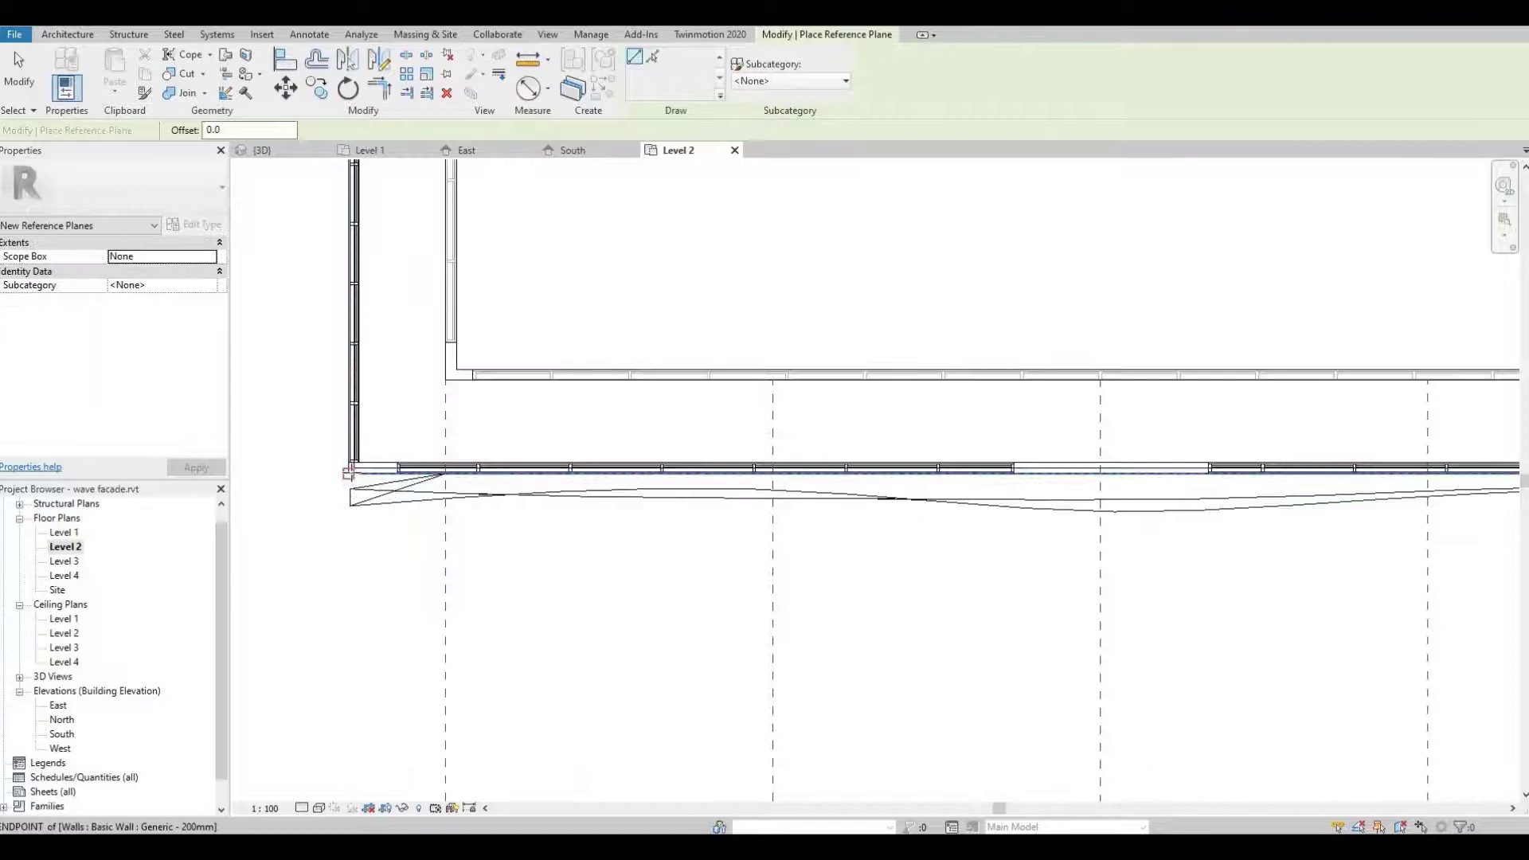
scroll(348, 473, up, 2)
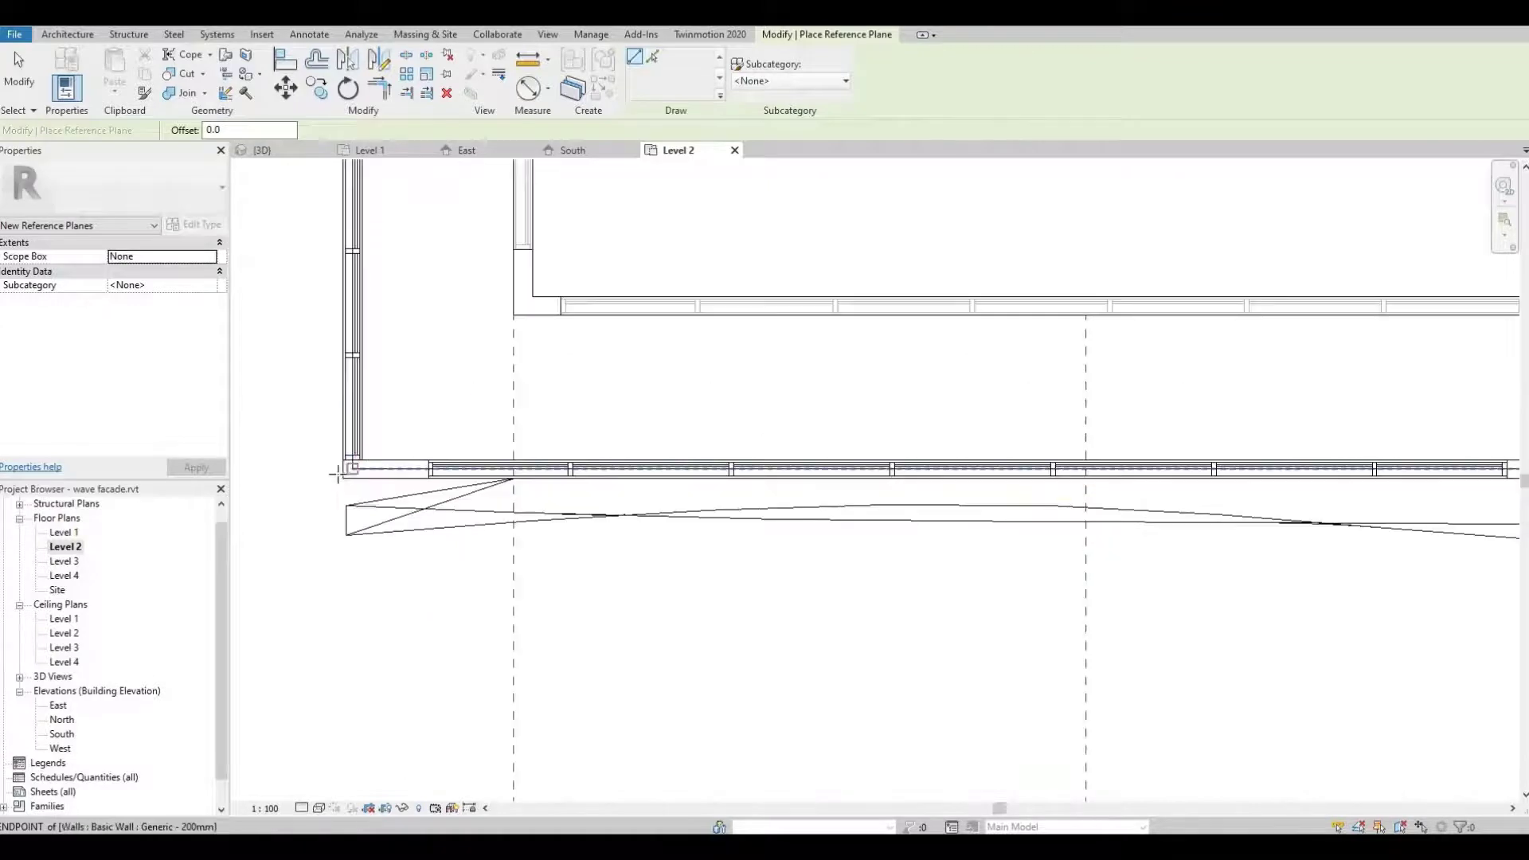
click(606, 482)
scroll(589, 472, down, 4)
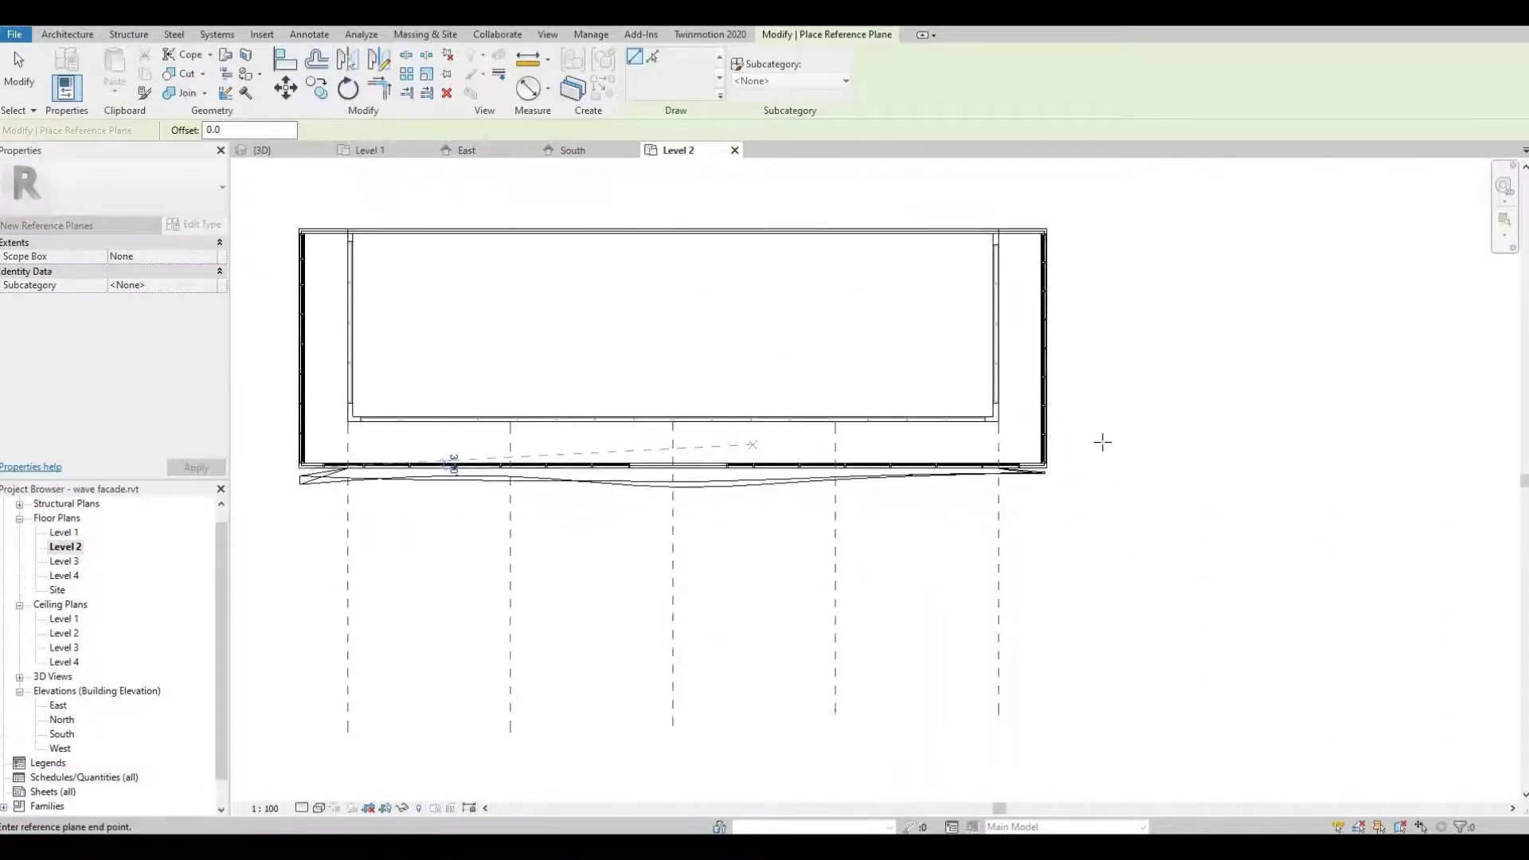
click(1150, 468)
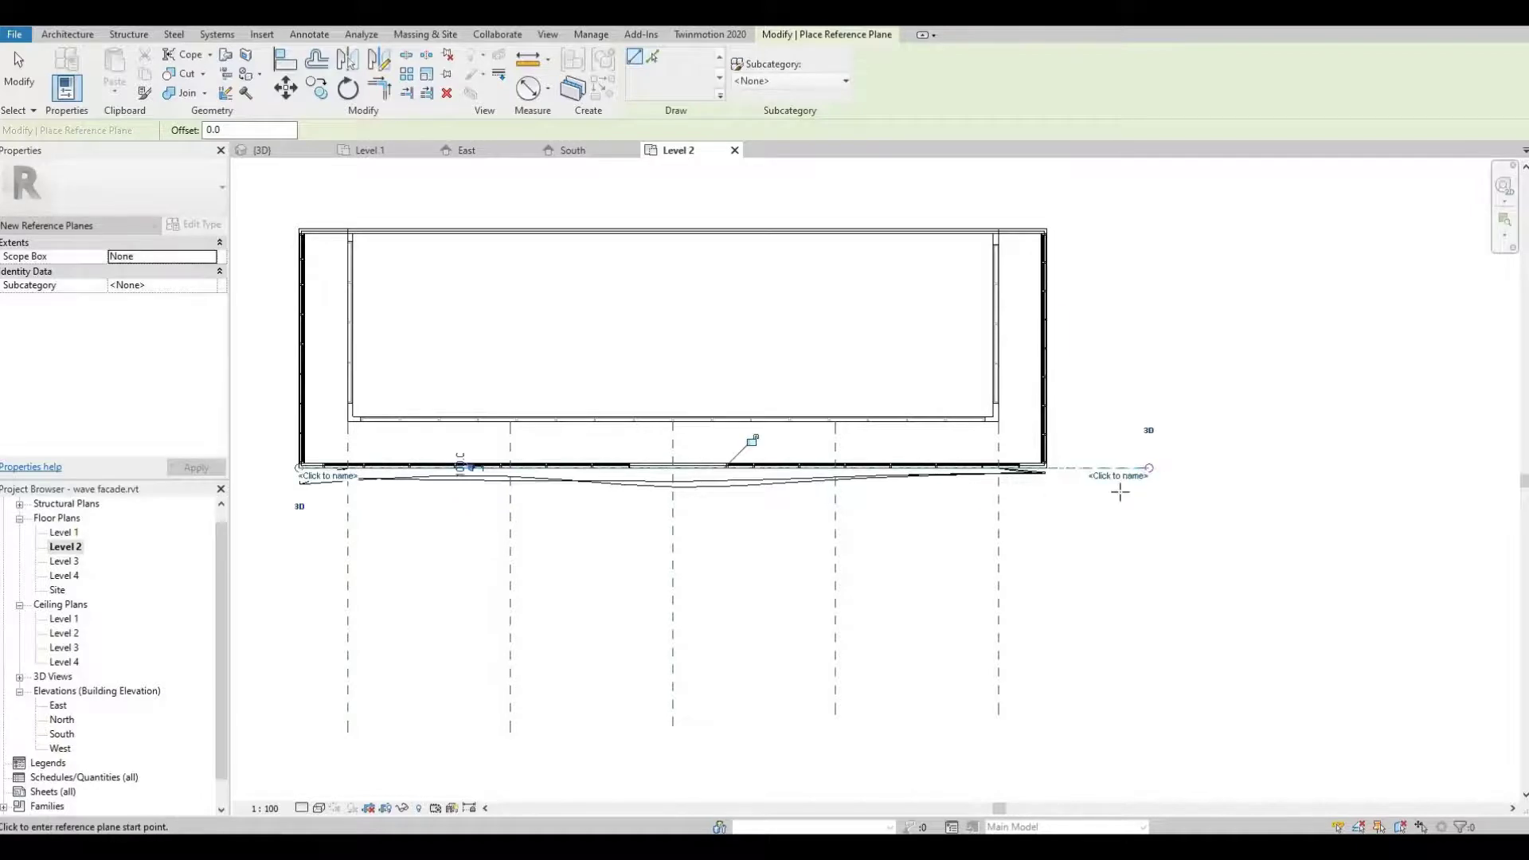
key(Escape)
key(Escape)
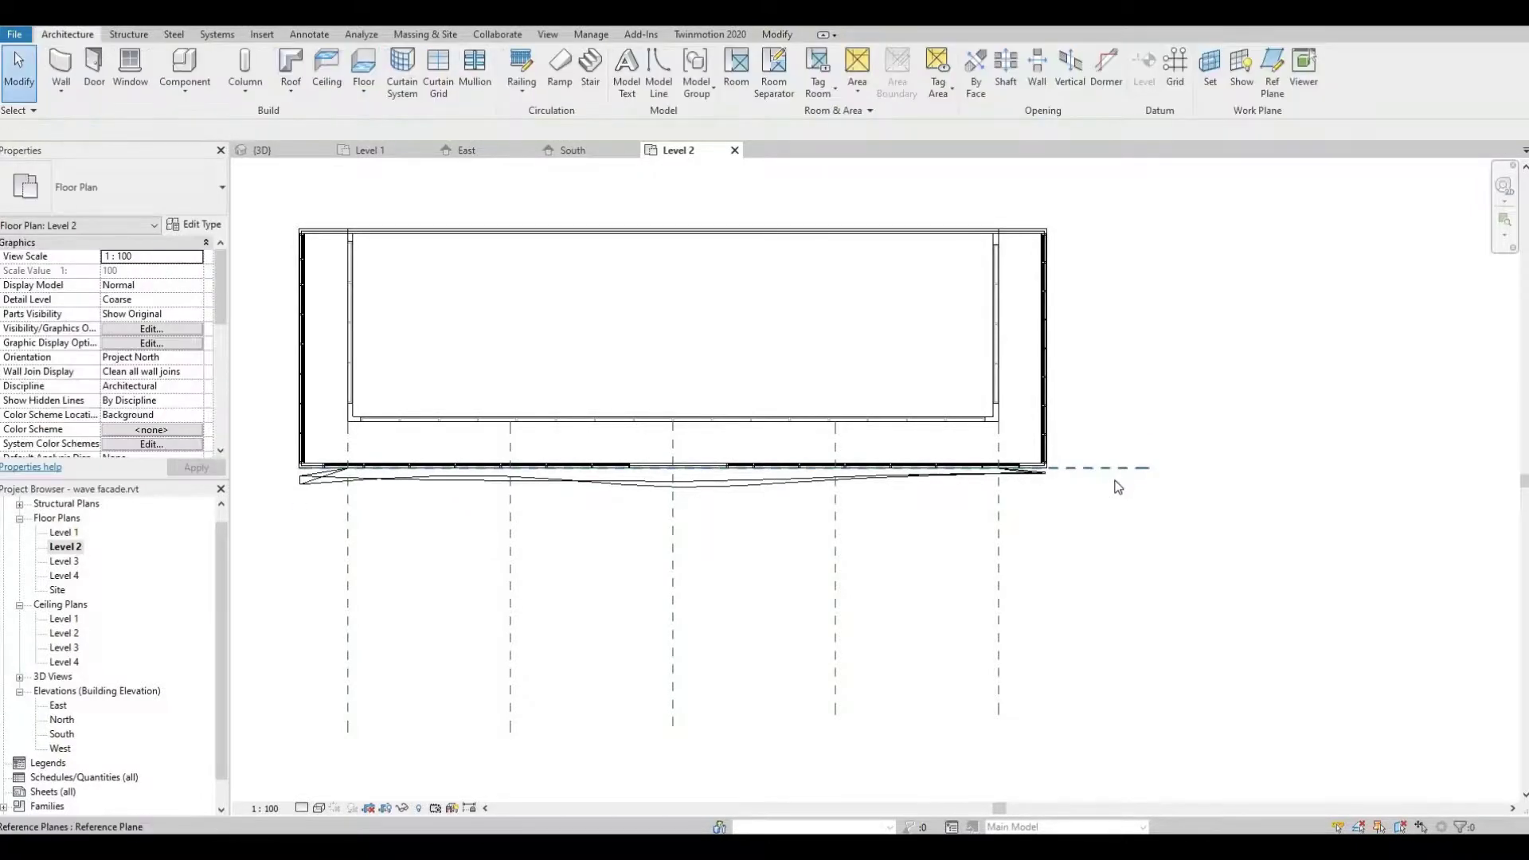
- Name the new reference plane along the front wall void
click(1119, 488)
click(1118, 476)
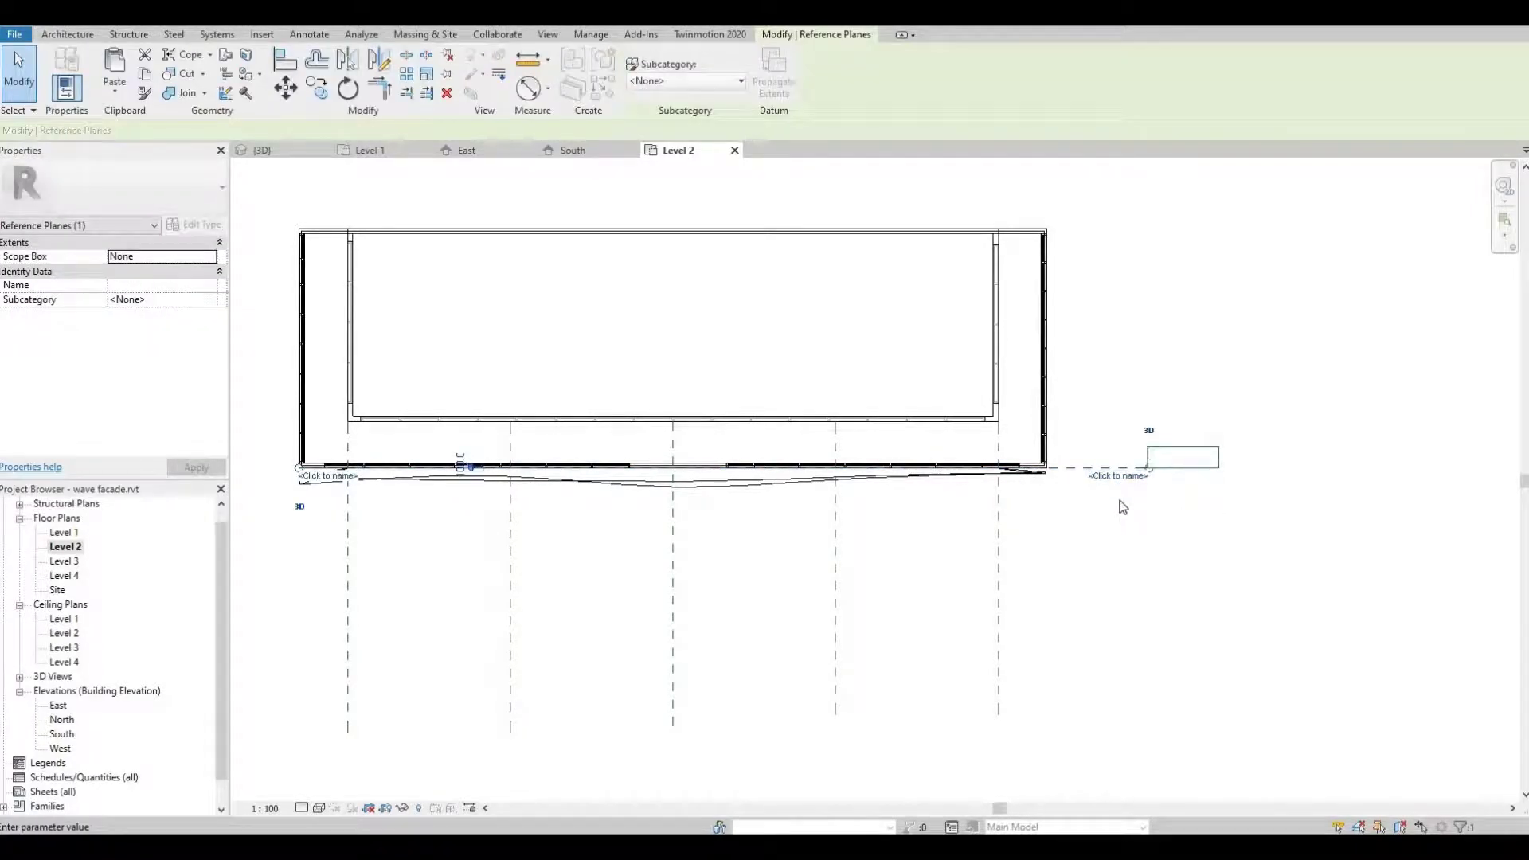
text(V)
key(Return)
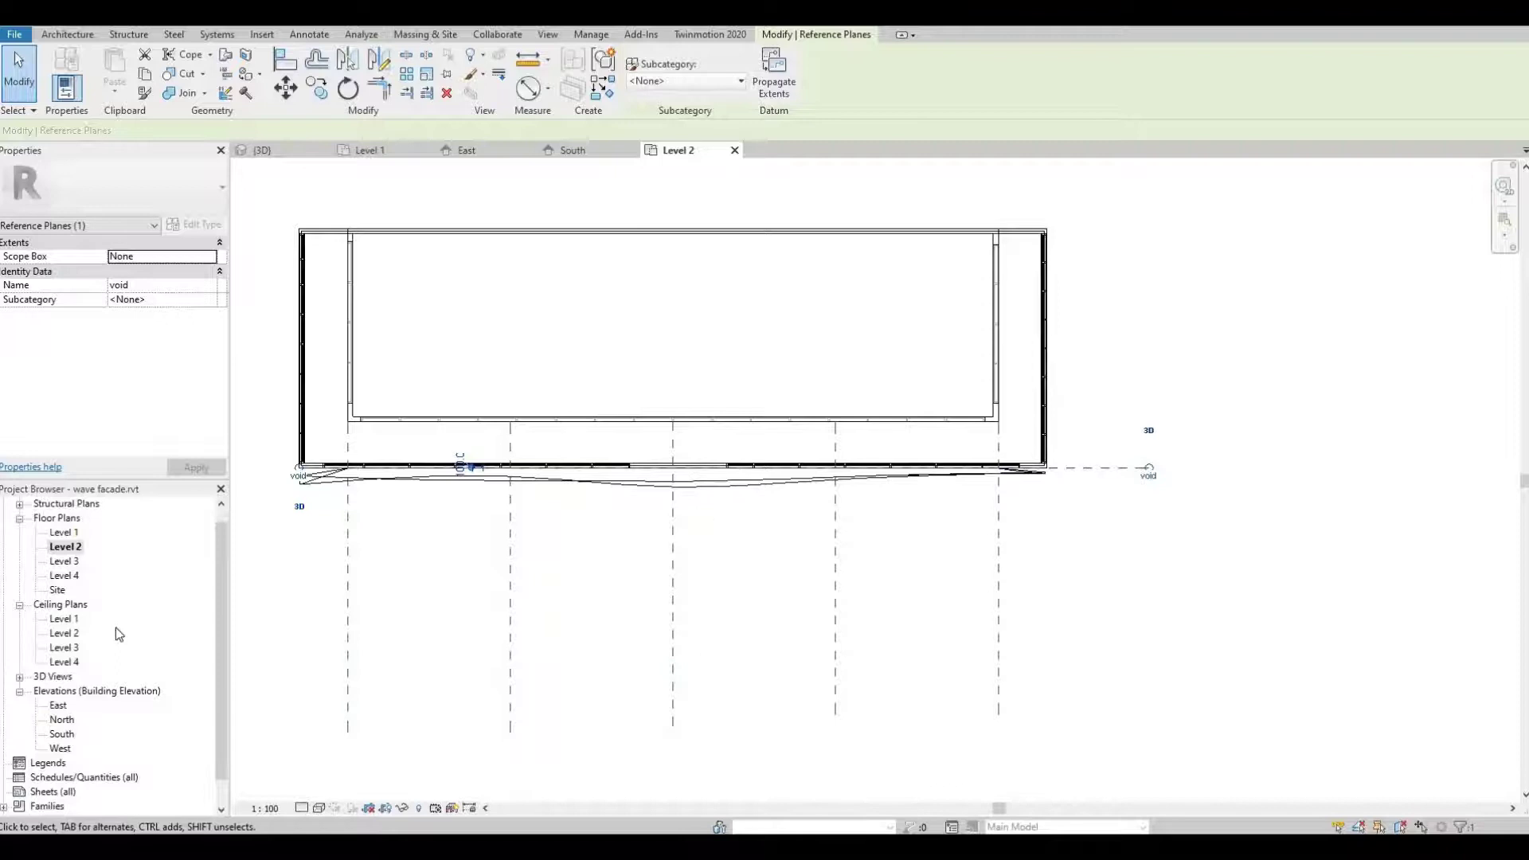
- In the South elevation, select the wave mass and open it for in-place editing
click(262, 150)
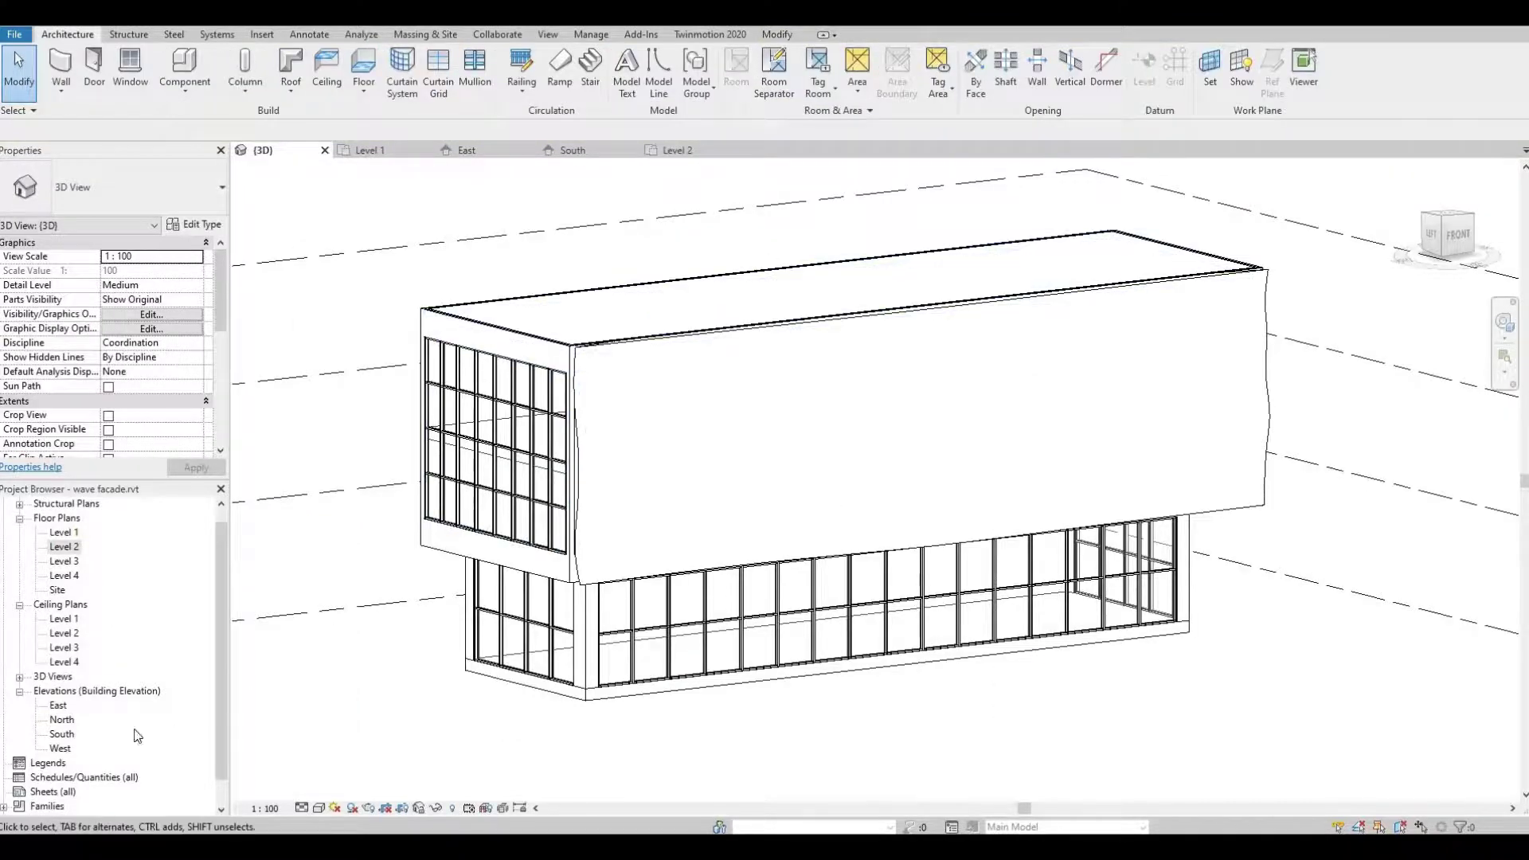
double_click(62, 734)
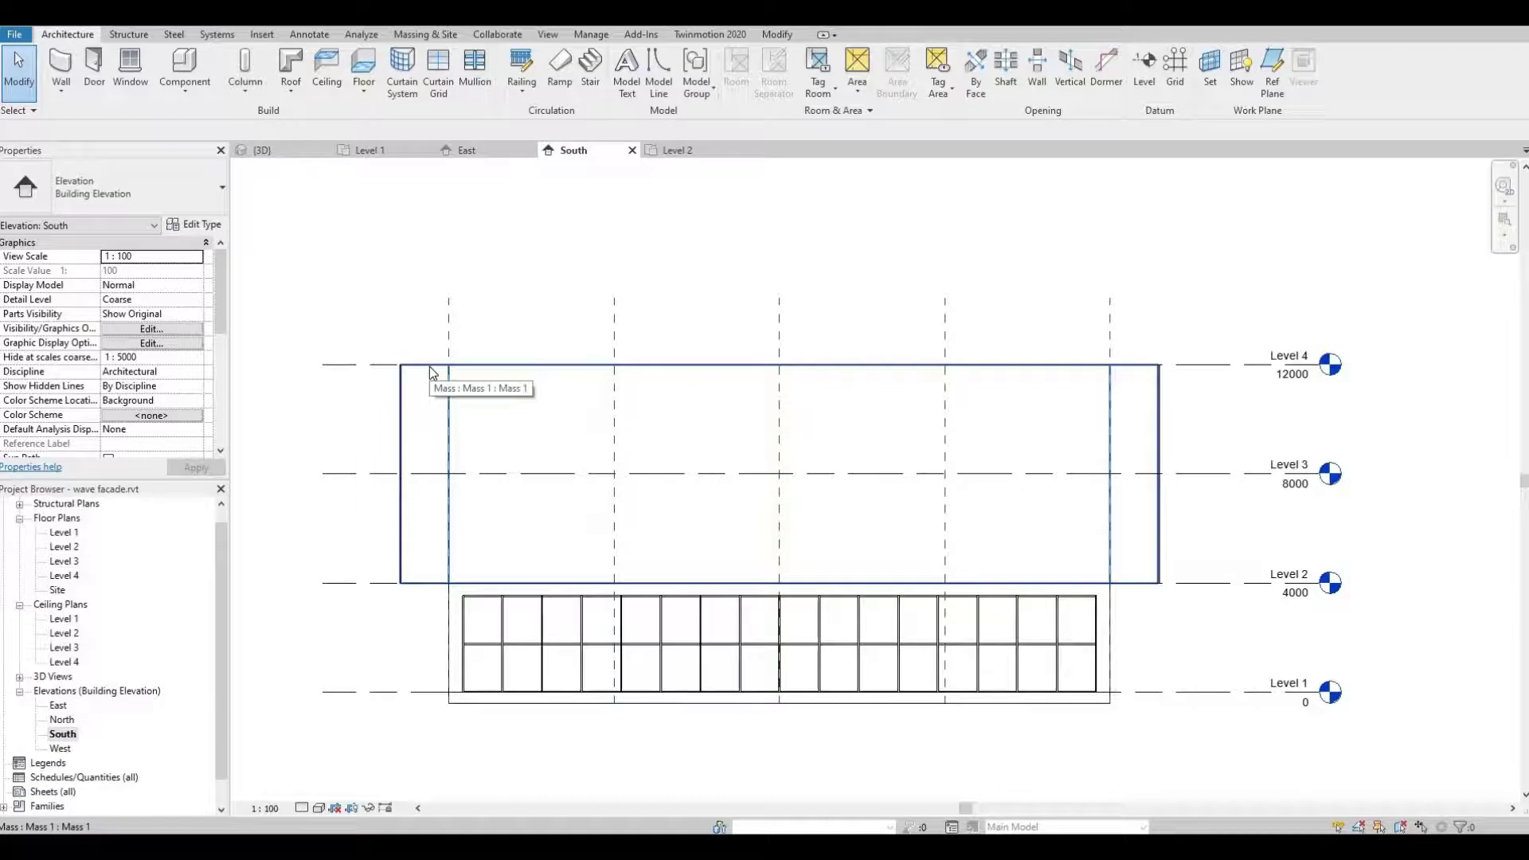
click(429, 369)
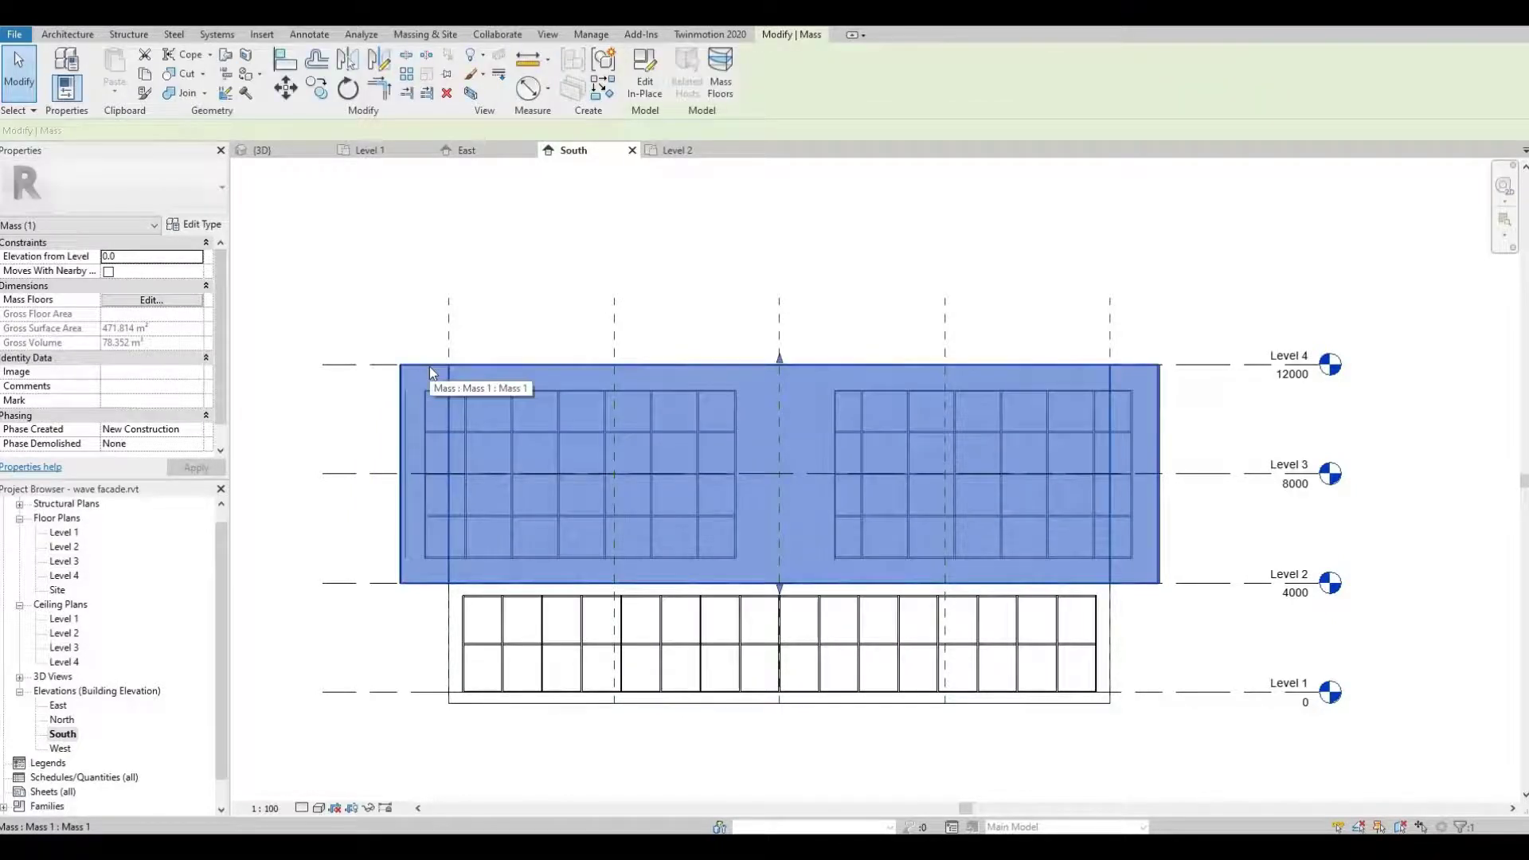
key(Escape)
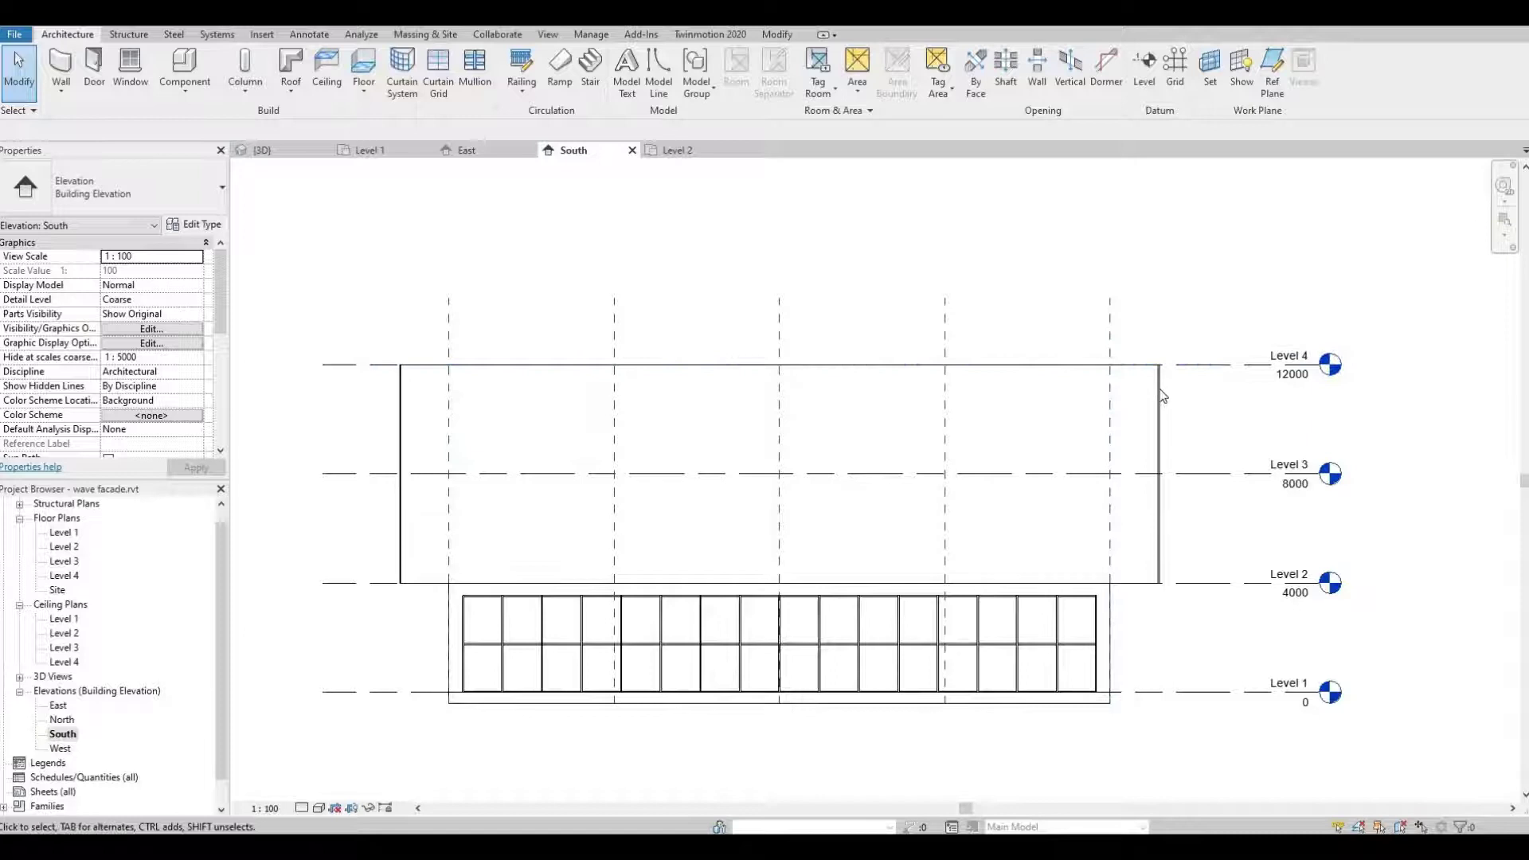
click(403, 389)
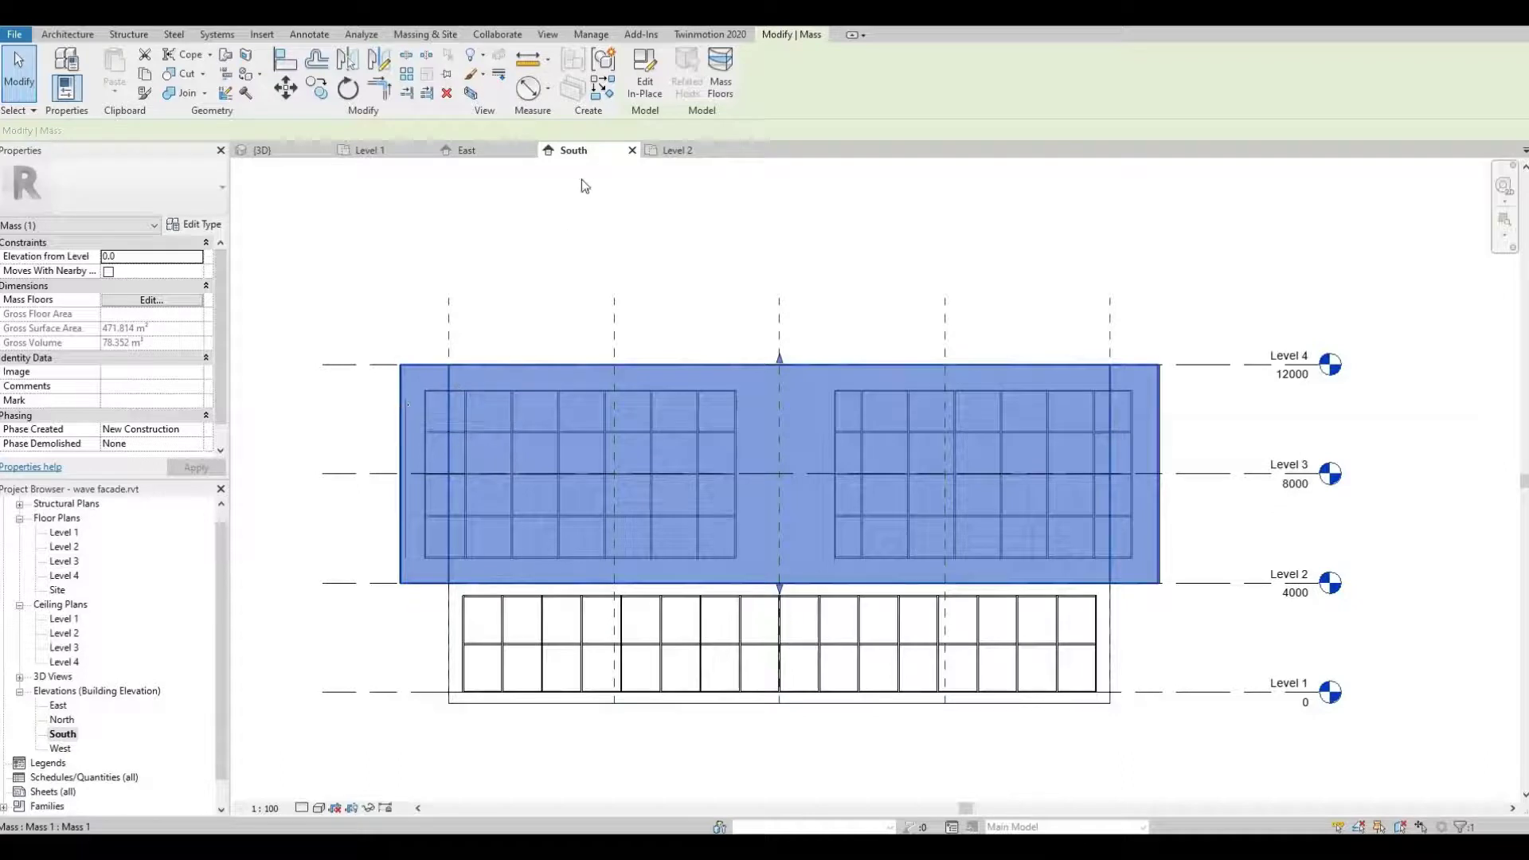
click(646, 93)
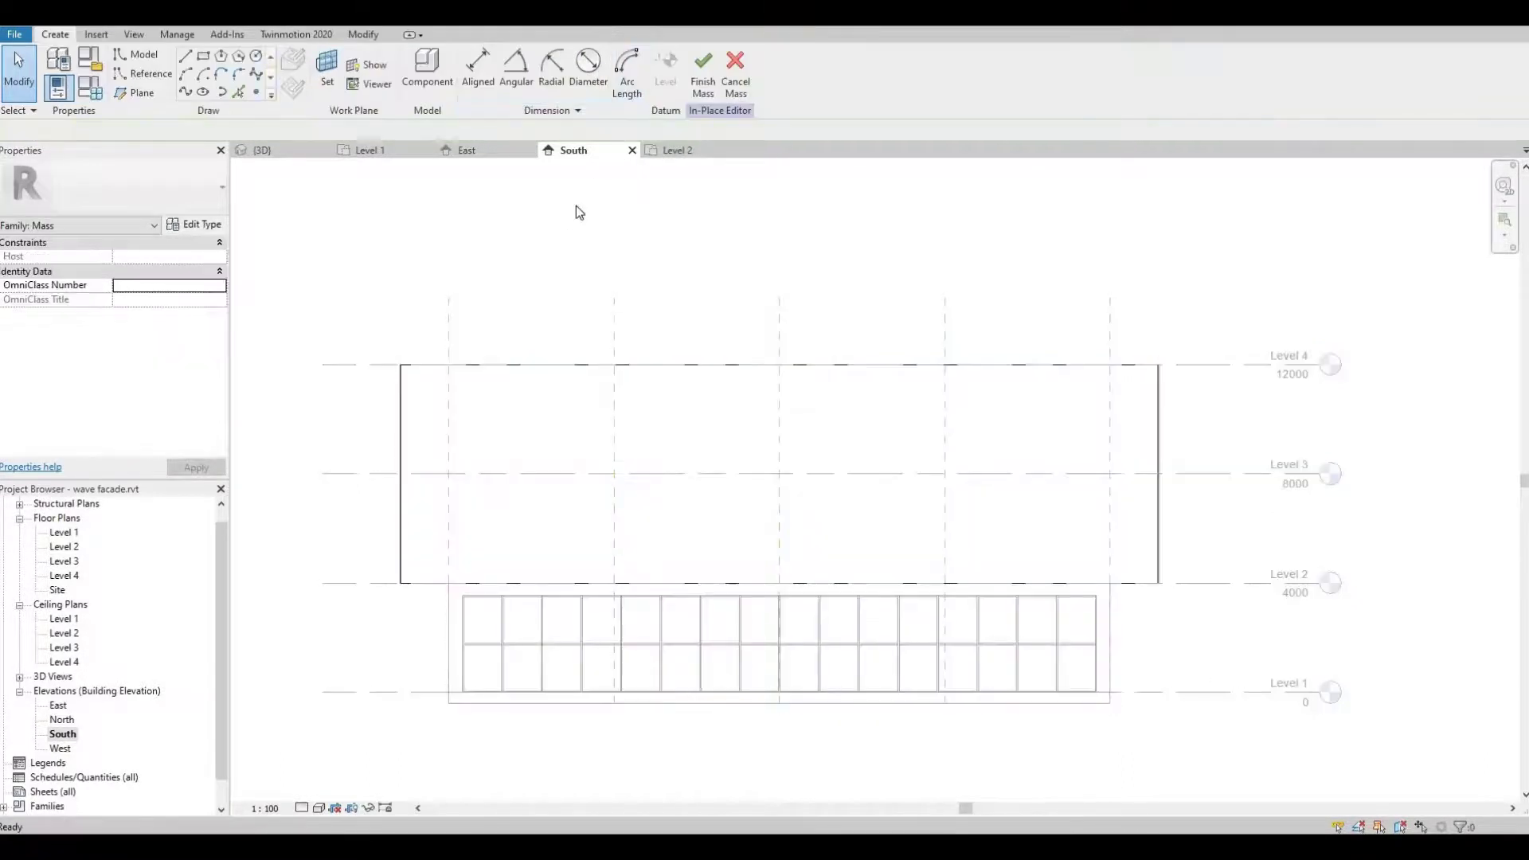
- On the void reference plane, draw a model-line rectangle about 374 mm wide from Level 4 to Level 2 near the mass's left end
click(140, 57)
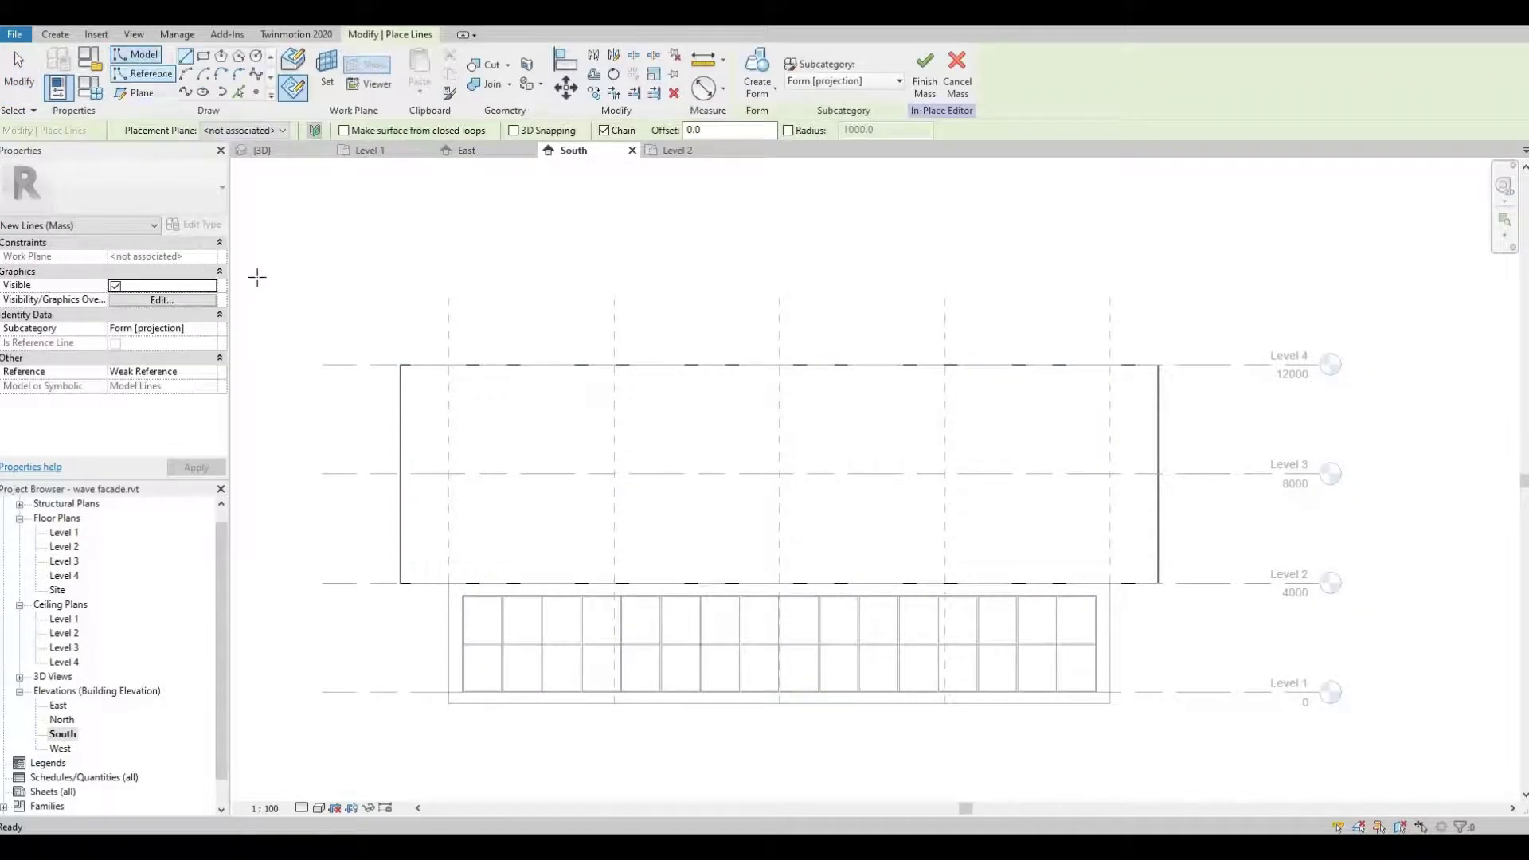
click(280, 128)
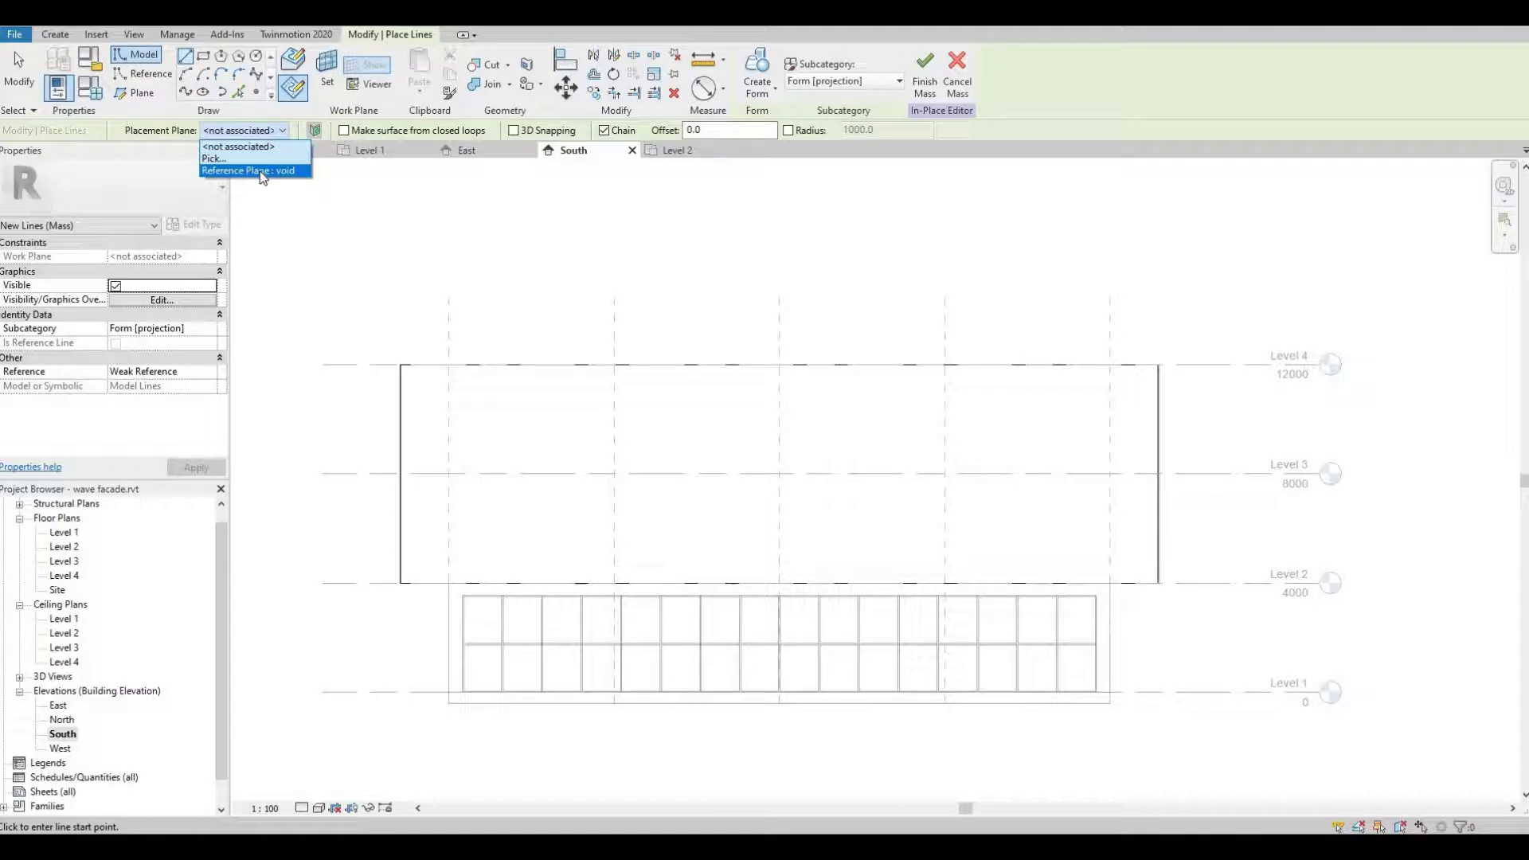
click(259, 171)
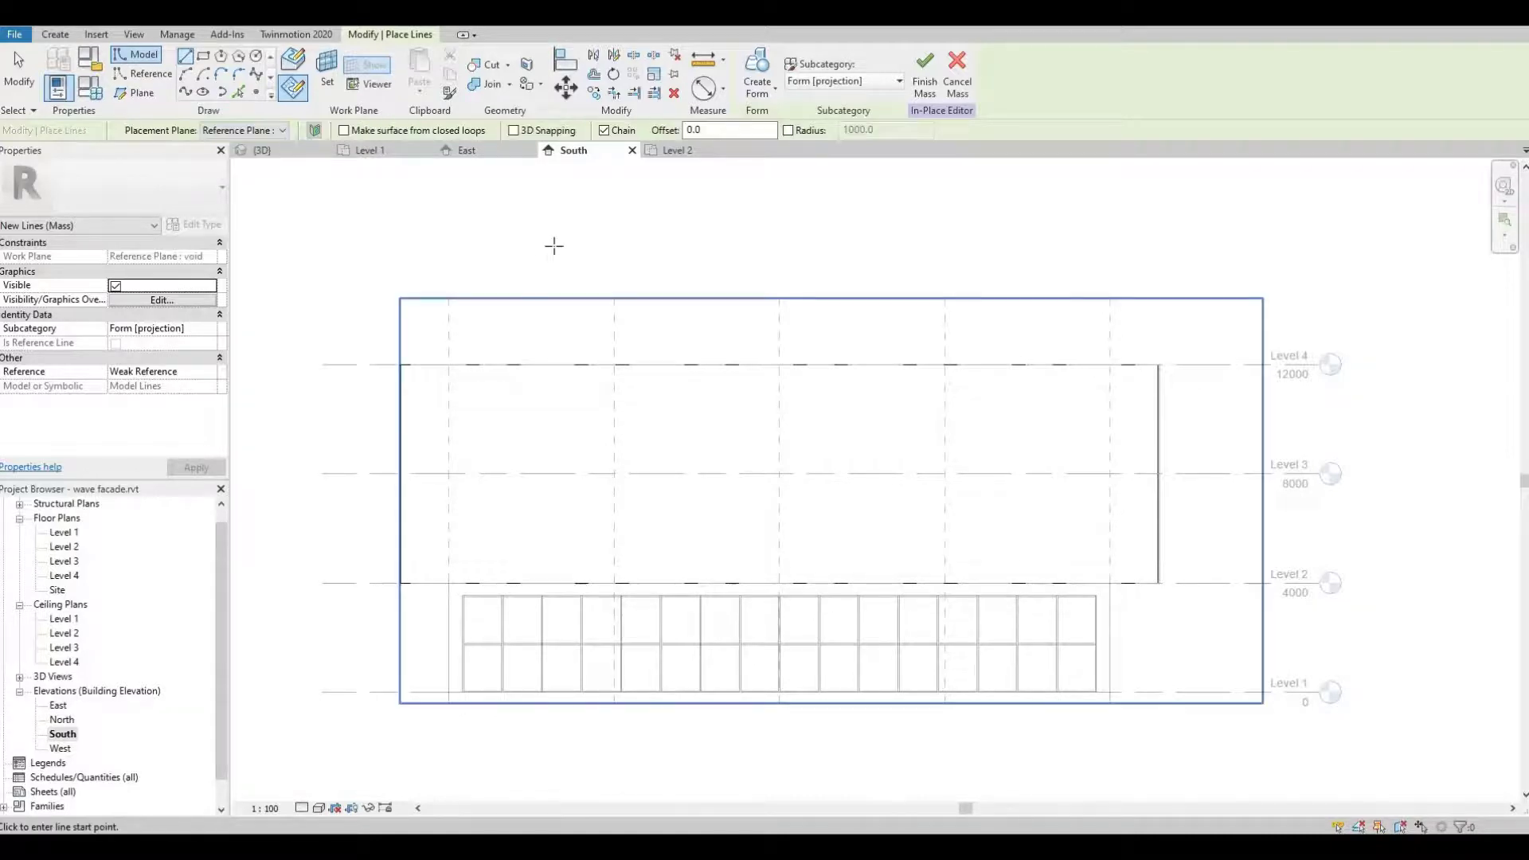
click(204, 57)
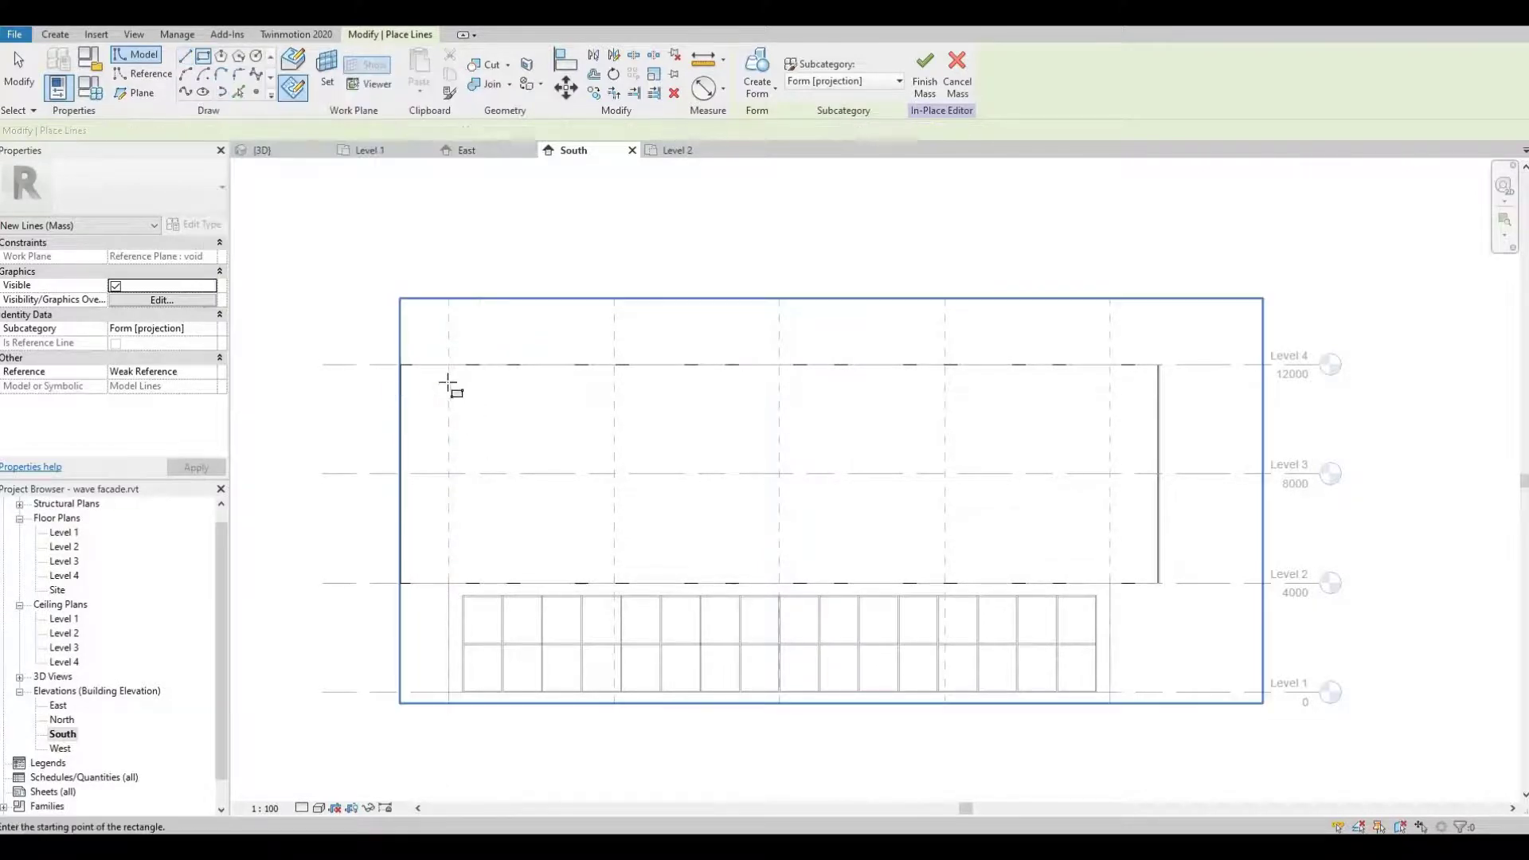
click(433, 364)
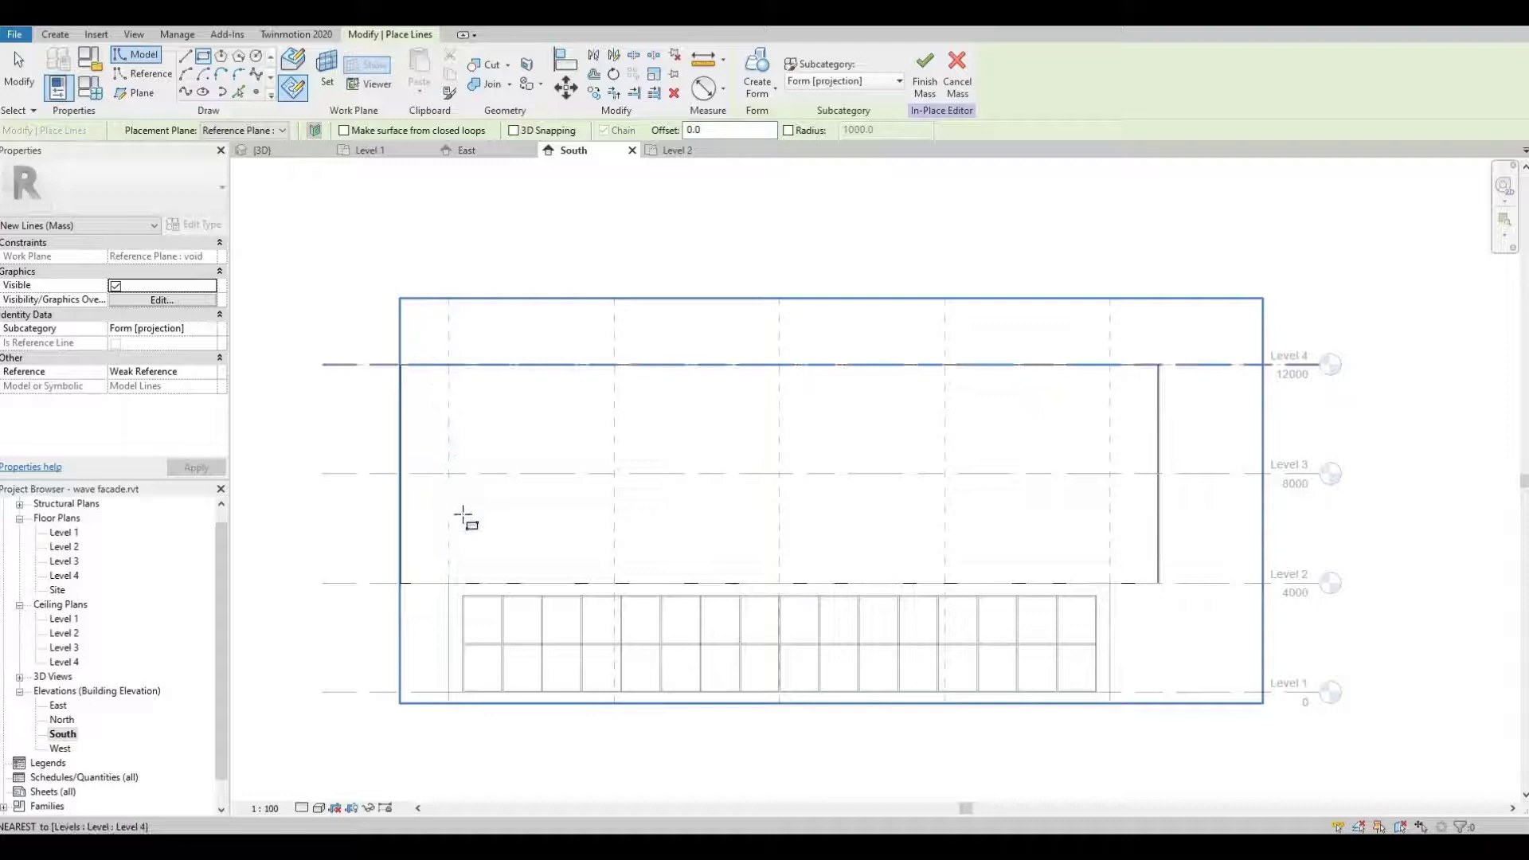
click(463, 584)
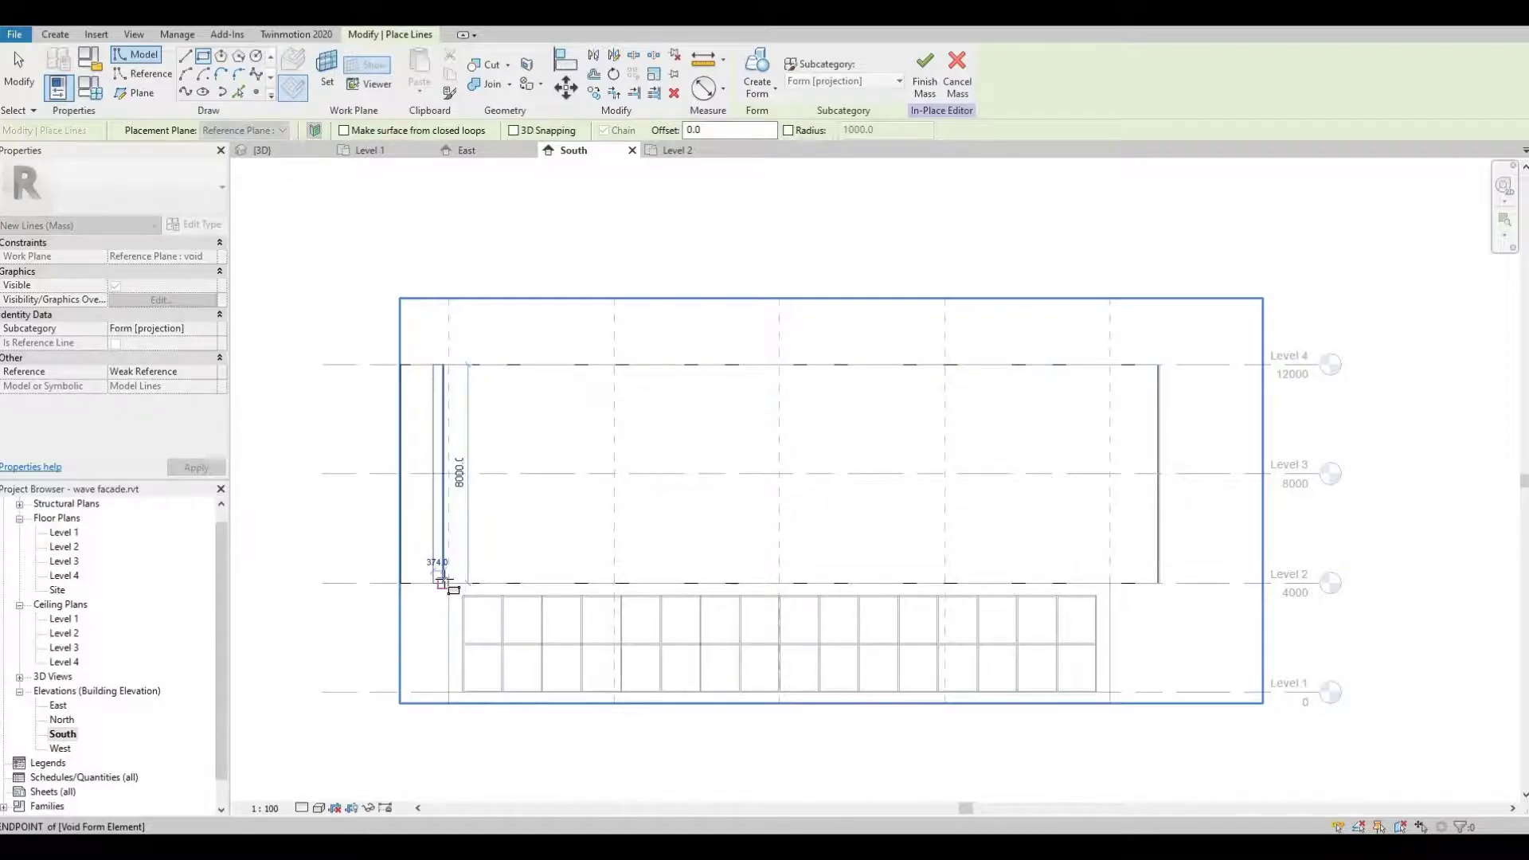
click(440, 583)
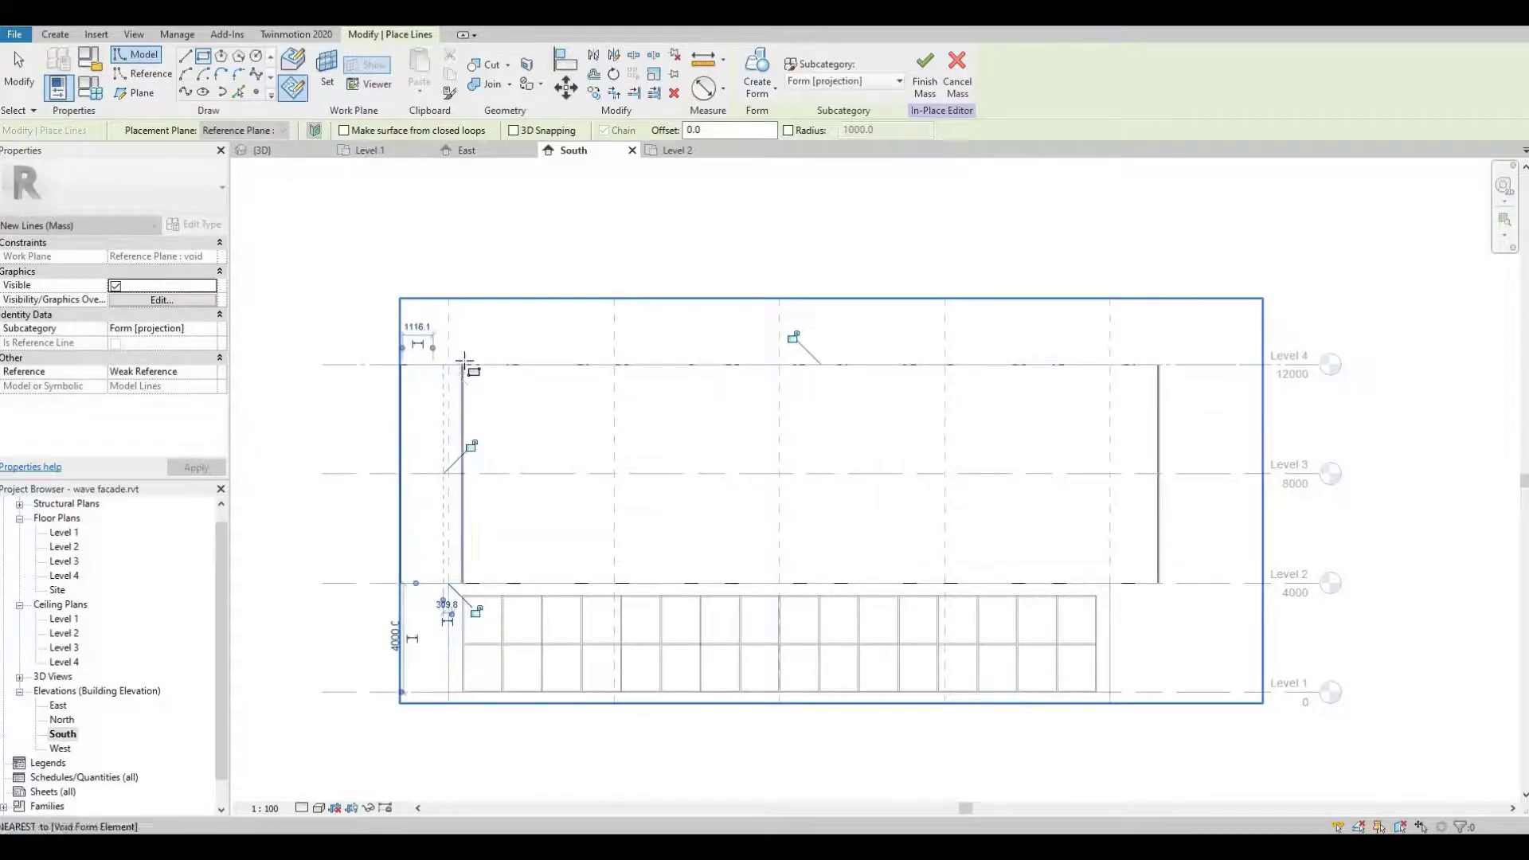
key(ctrl+z)
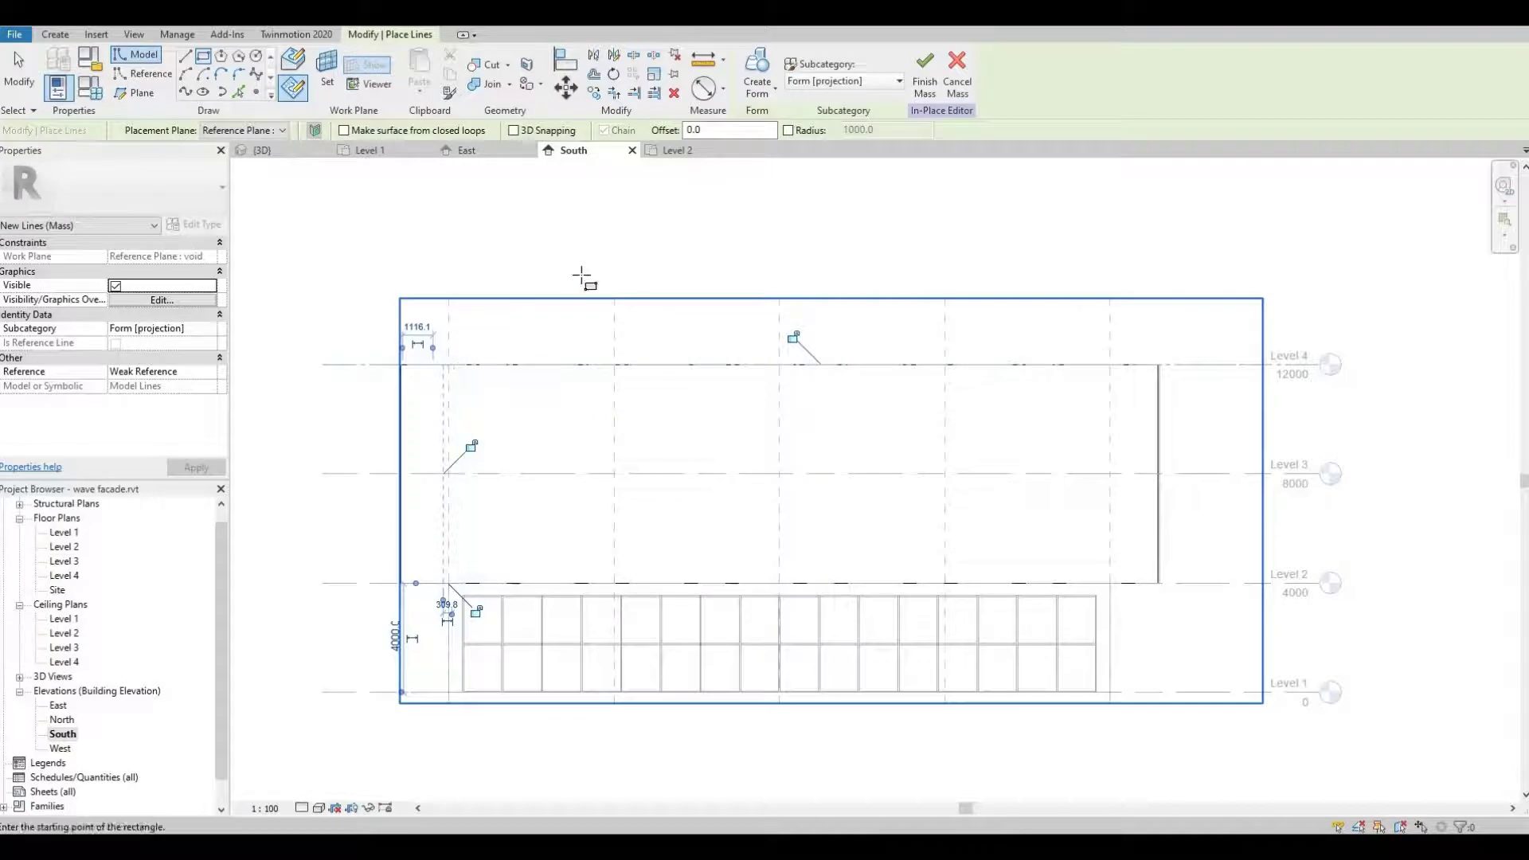
key(Escape)
key(Escape)
- Create a void form from the four lines of the narrow rectangle near the mass's left end
drag(403, 337, 470, 582)
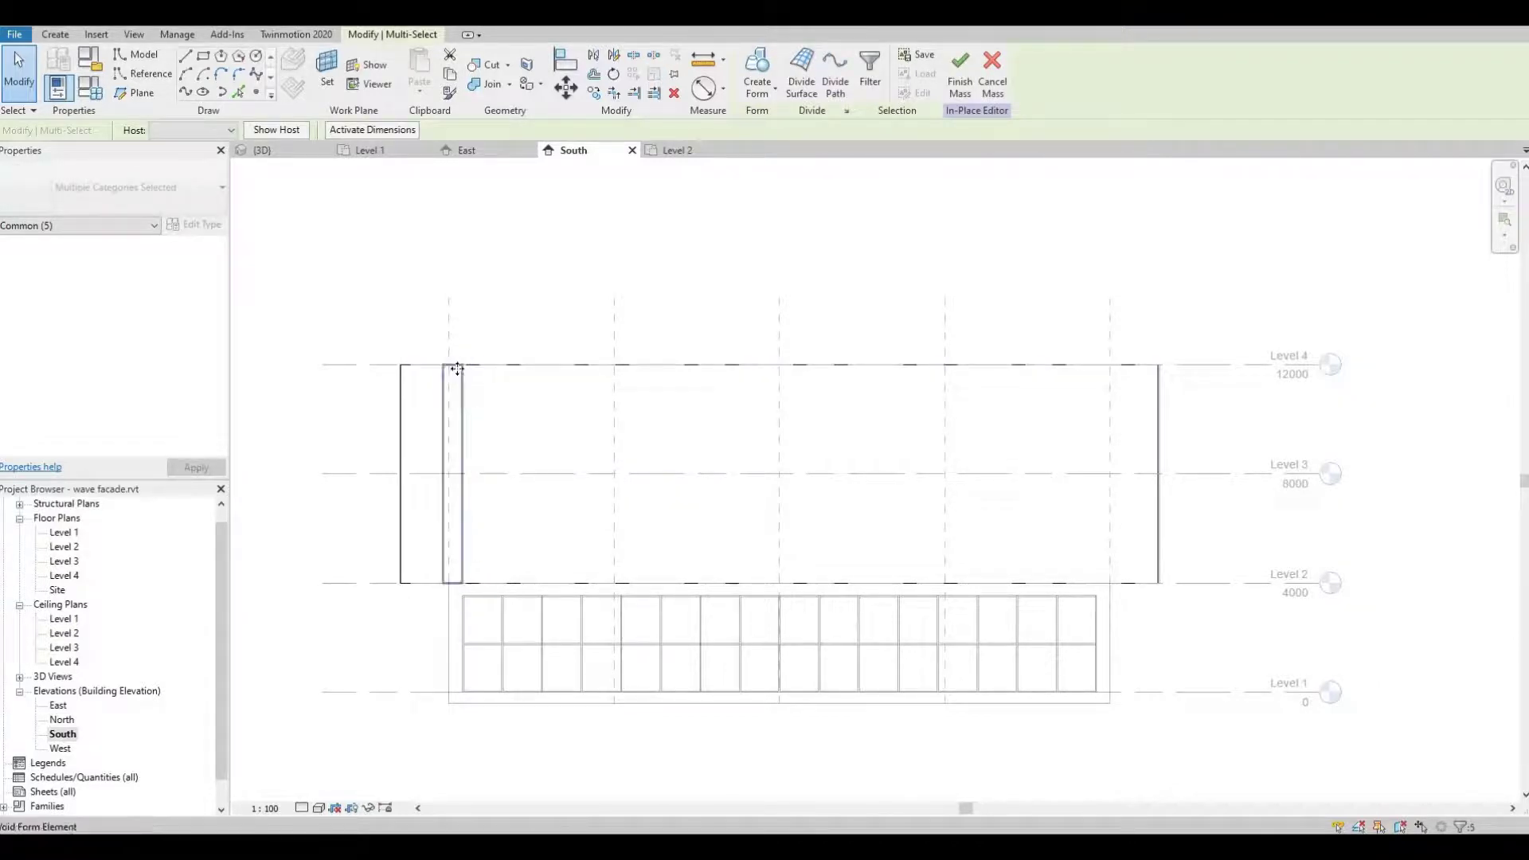
click(458, 369)
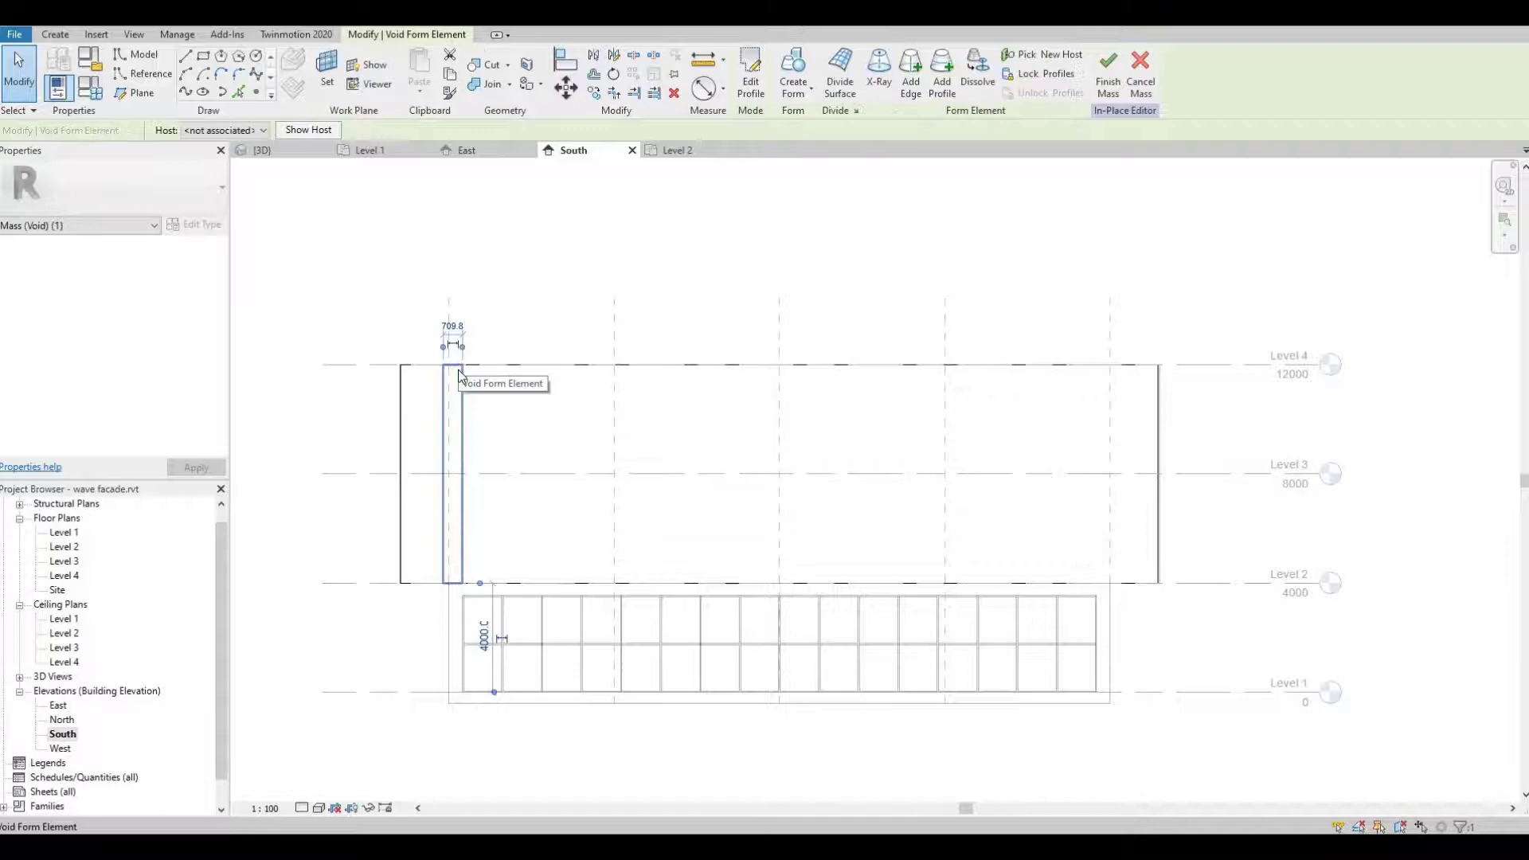
click(411, 339)
drag(409, 337, 457, 594)
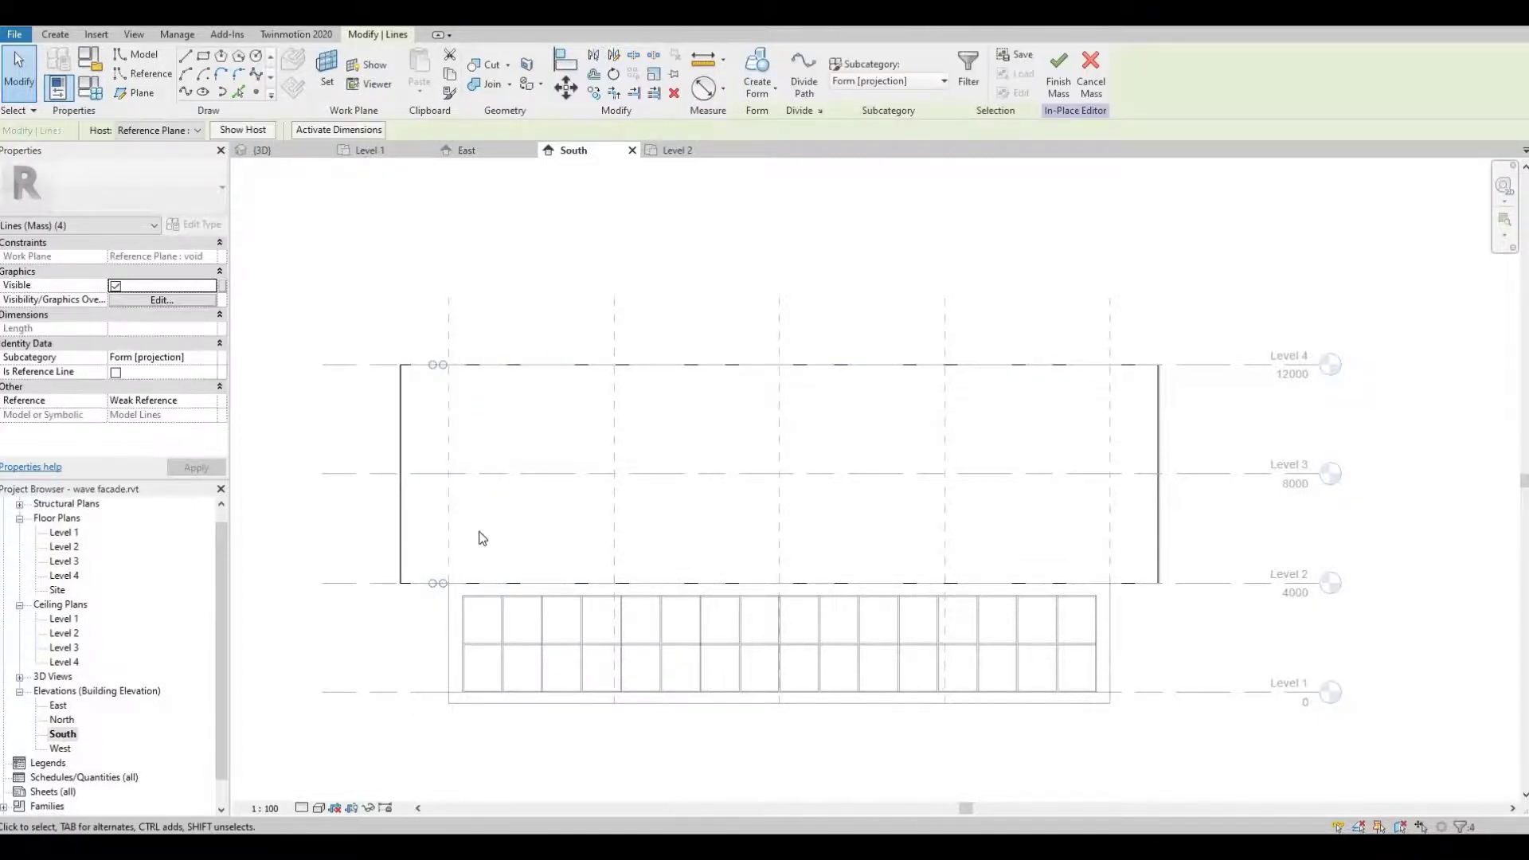
click(766, 96)
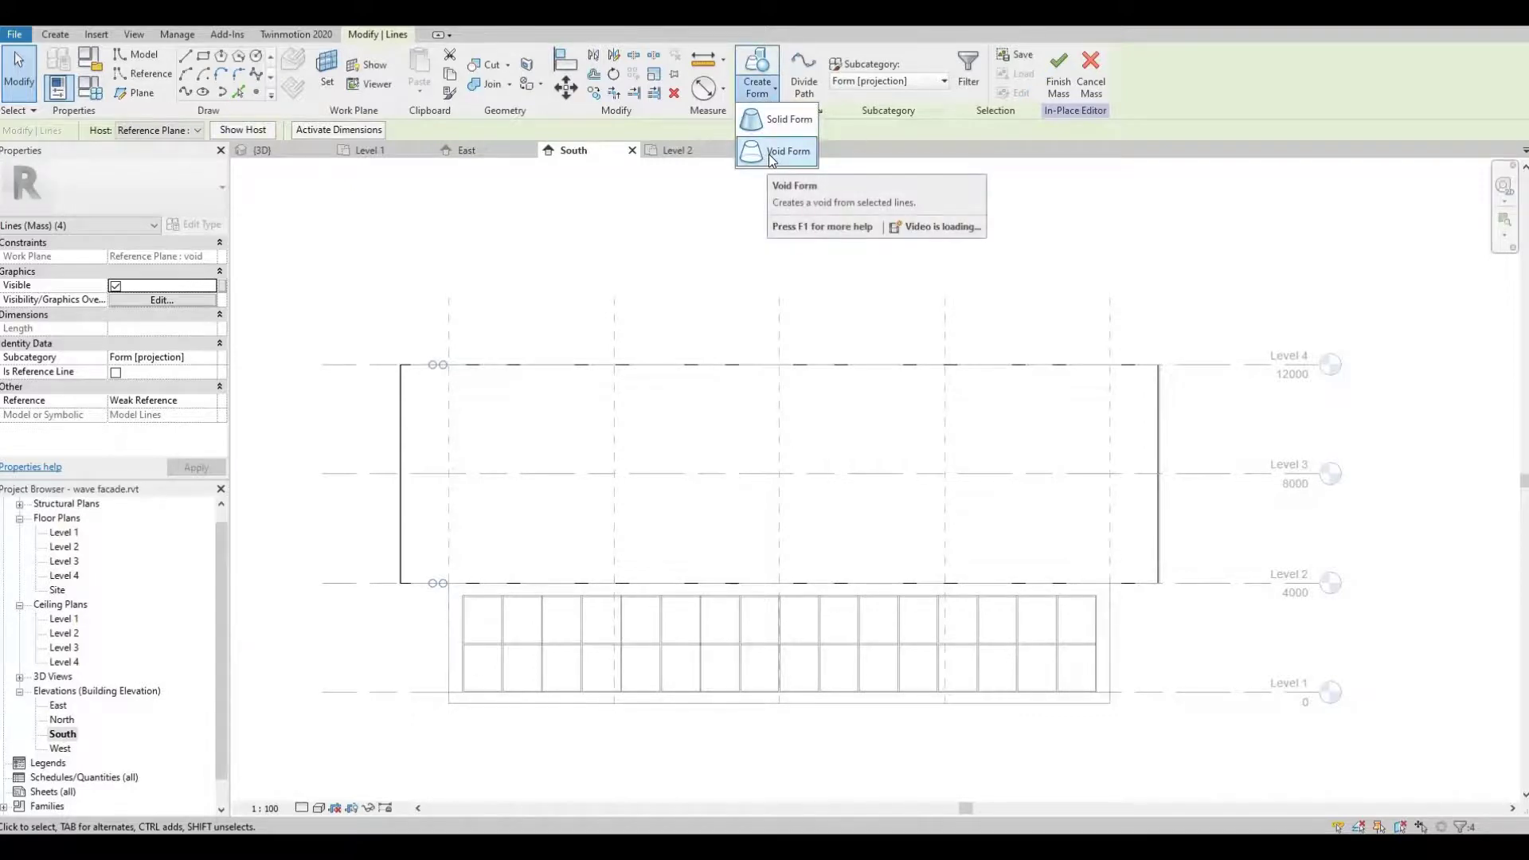
click(771, 153)
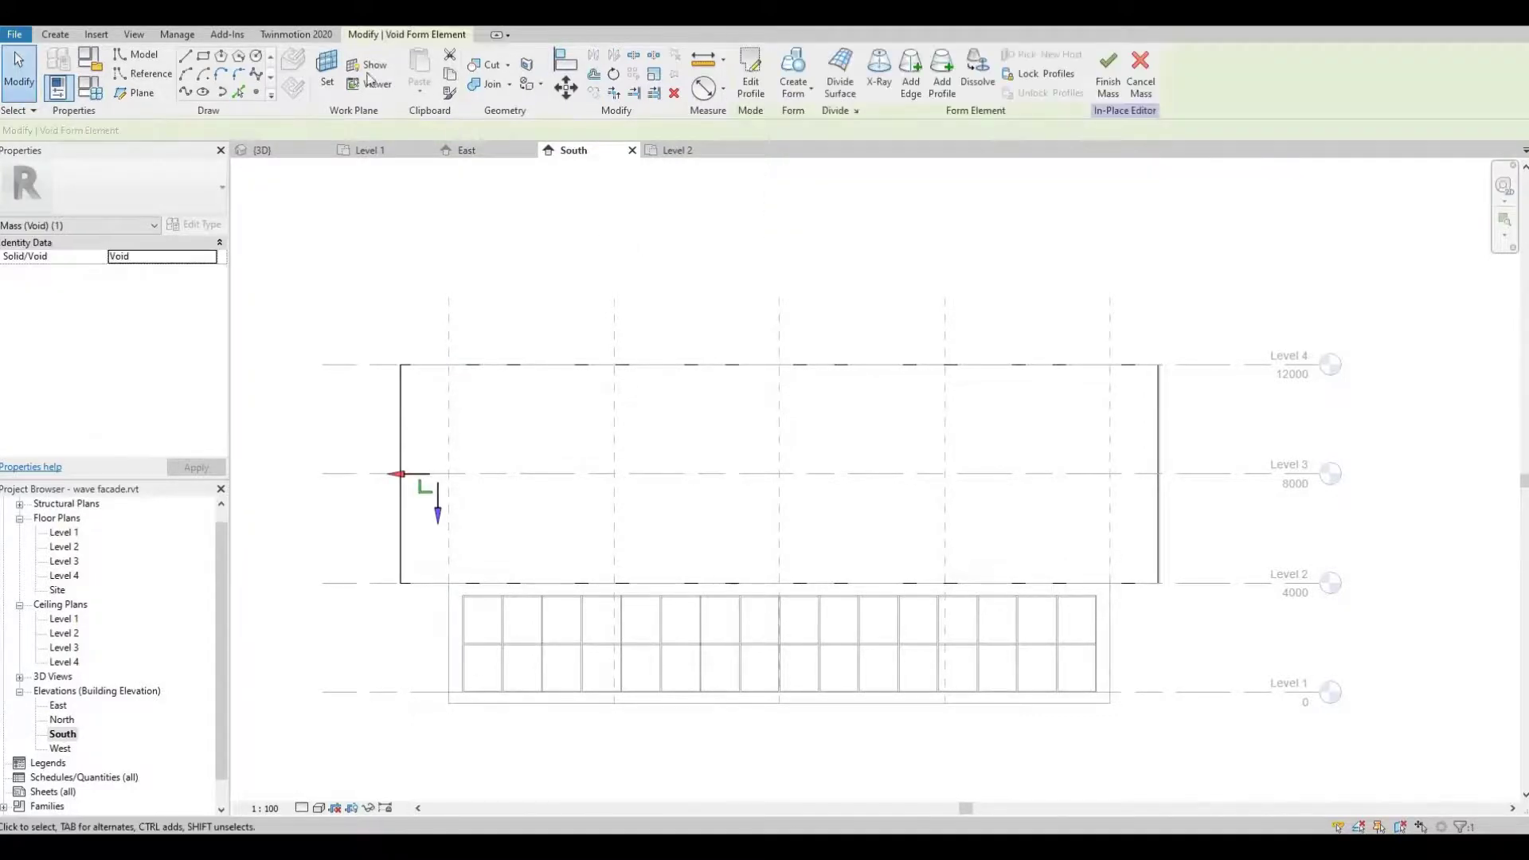
- In the 3D view, select the void's front face and pull it outward past the wave mass, making the void about 3653 mm deep
click(297, 17)
key(Escape)
shift+middle_drag(683, 467, 730, 454)
scroll(733, 452, up, 4)
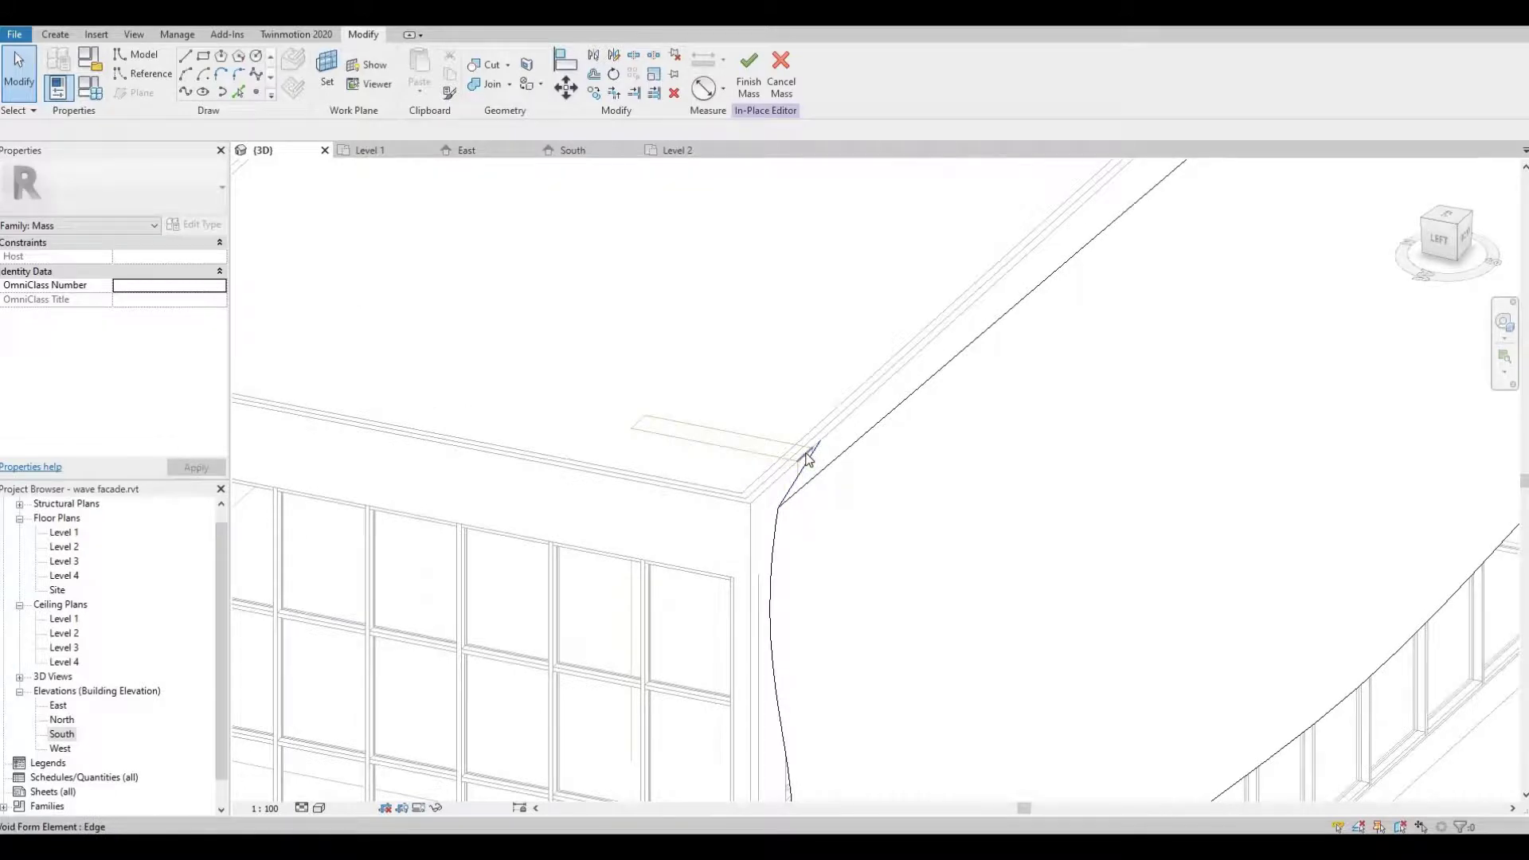
click(807, 458)
key(Tab)
key(Tab)
key(Tab)
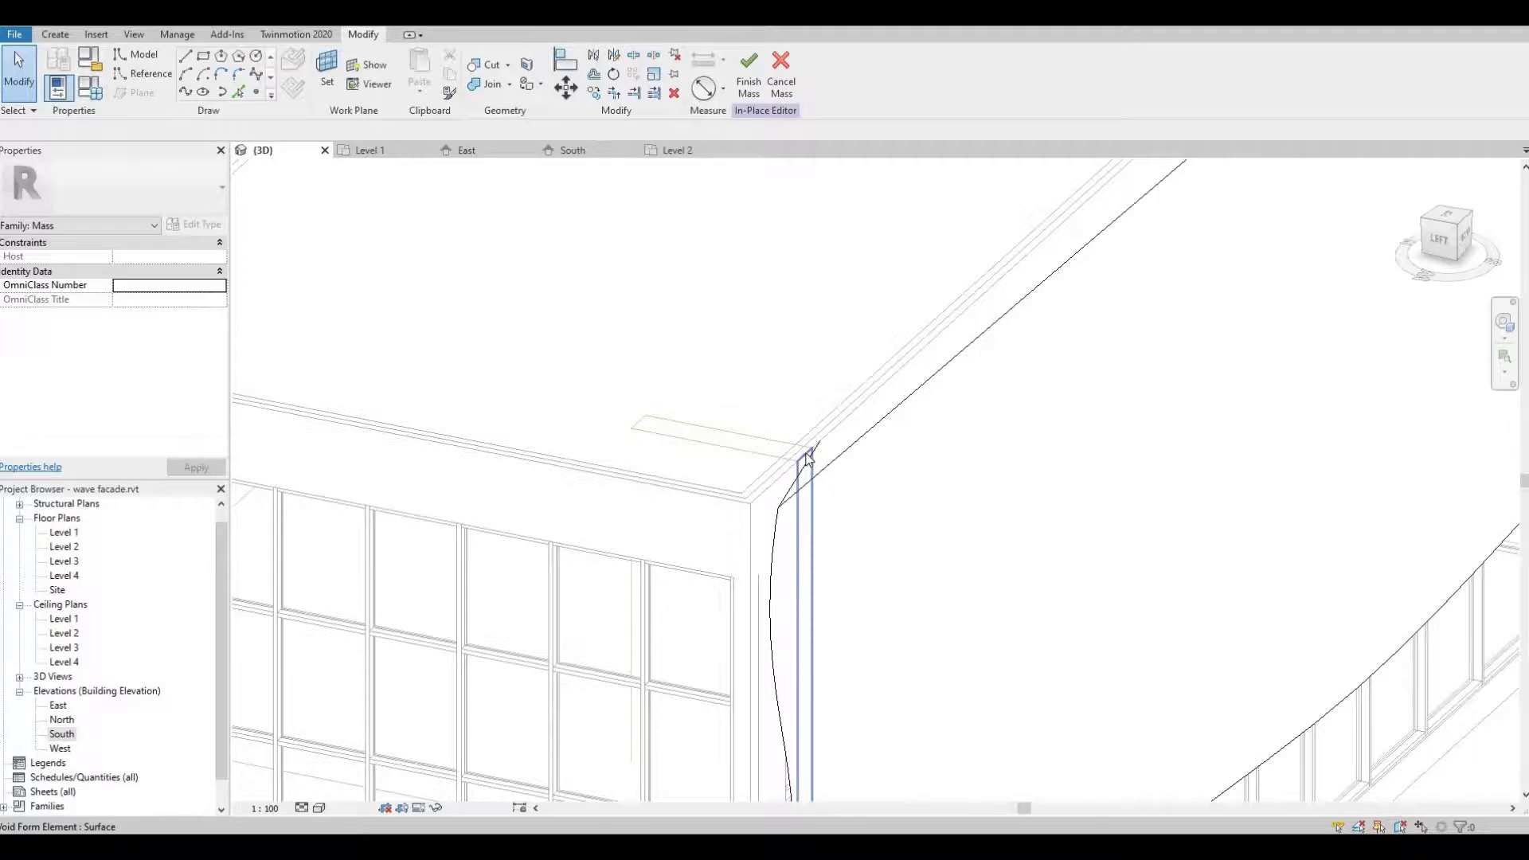
click(807, 458)
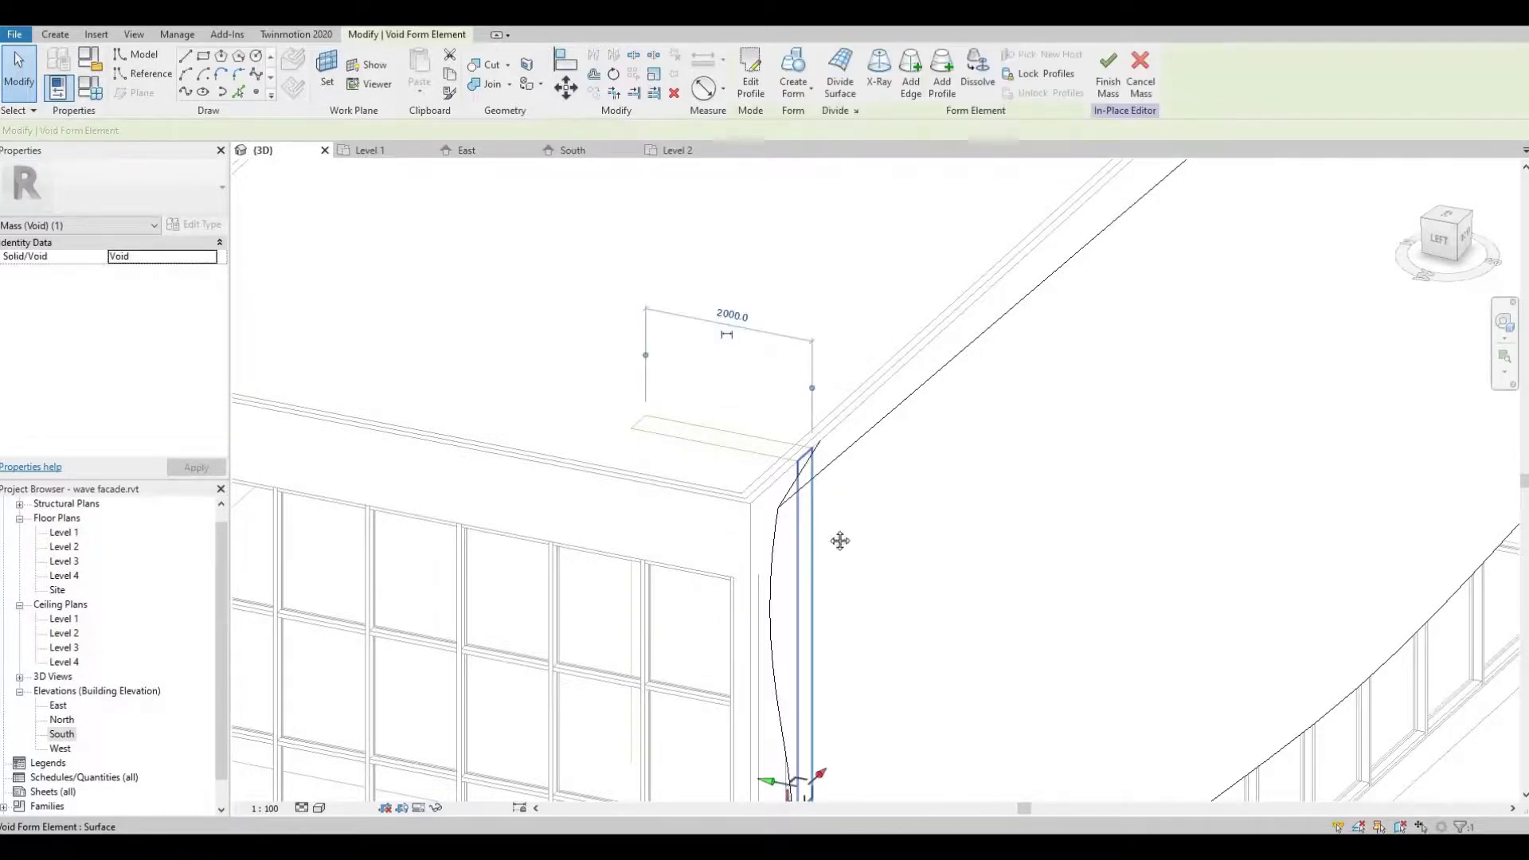
middle_drag(754, 381, 698, 283)
scroll(698, 282, down, 1)
scroll(684, 618, down, 1)
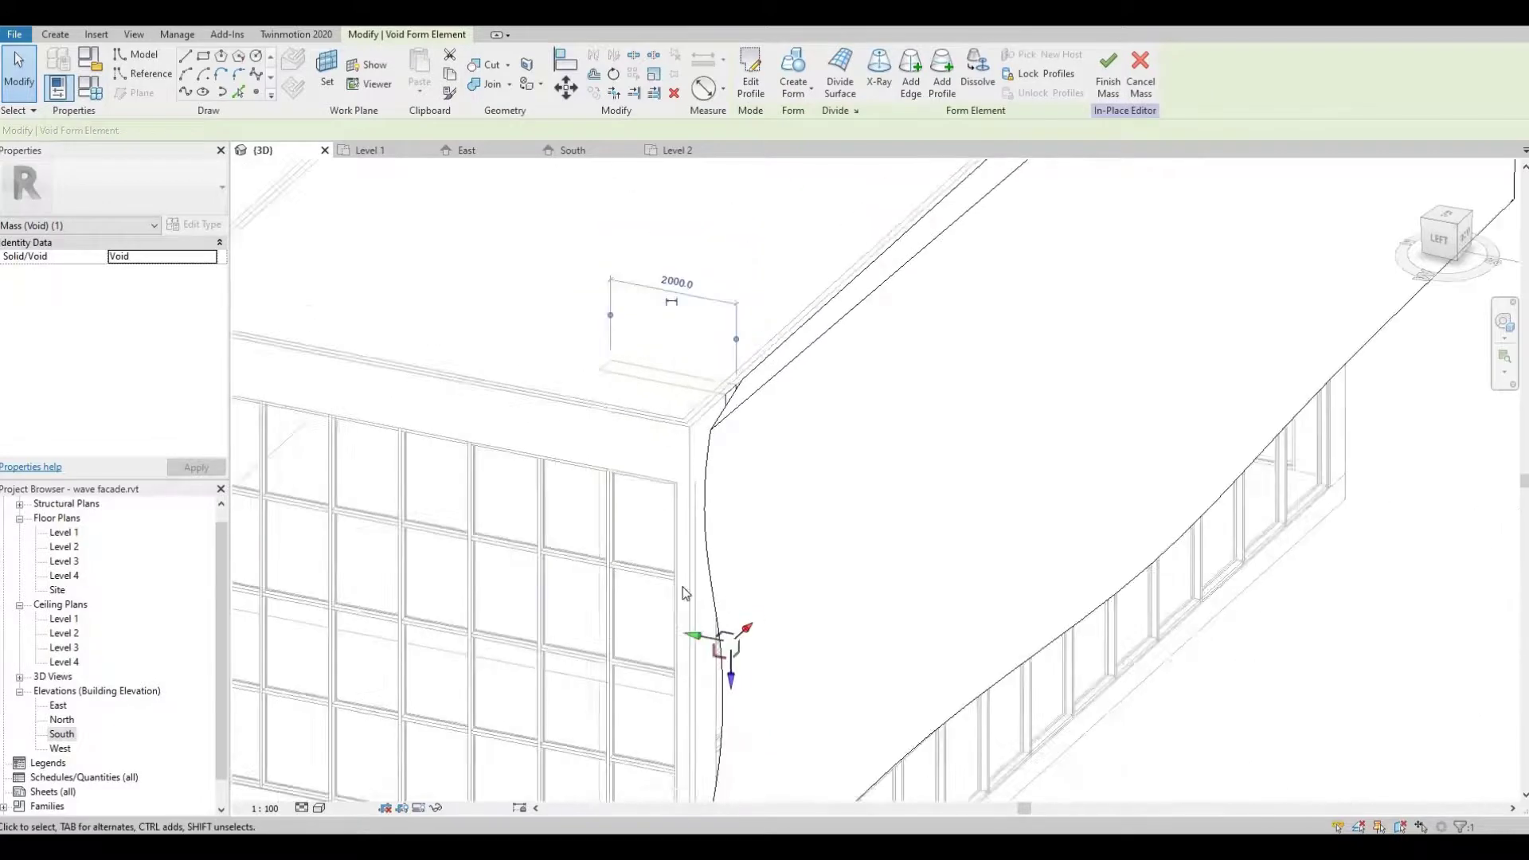
middle_drag(694, 652, 696, 564)
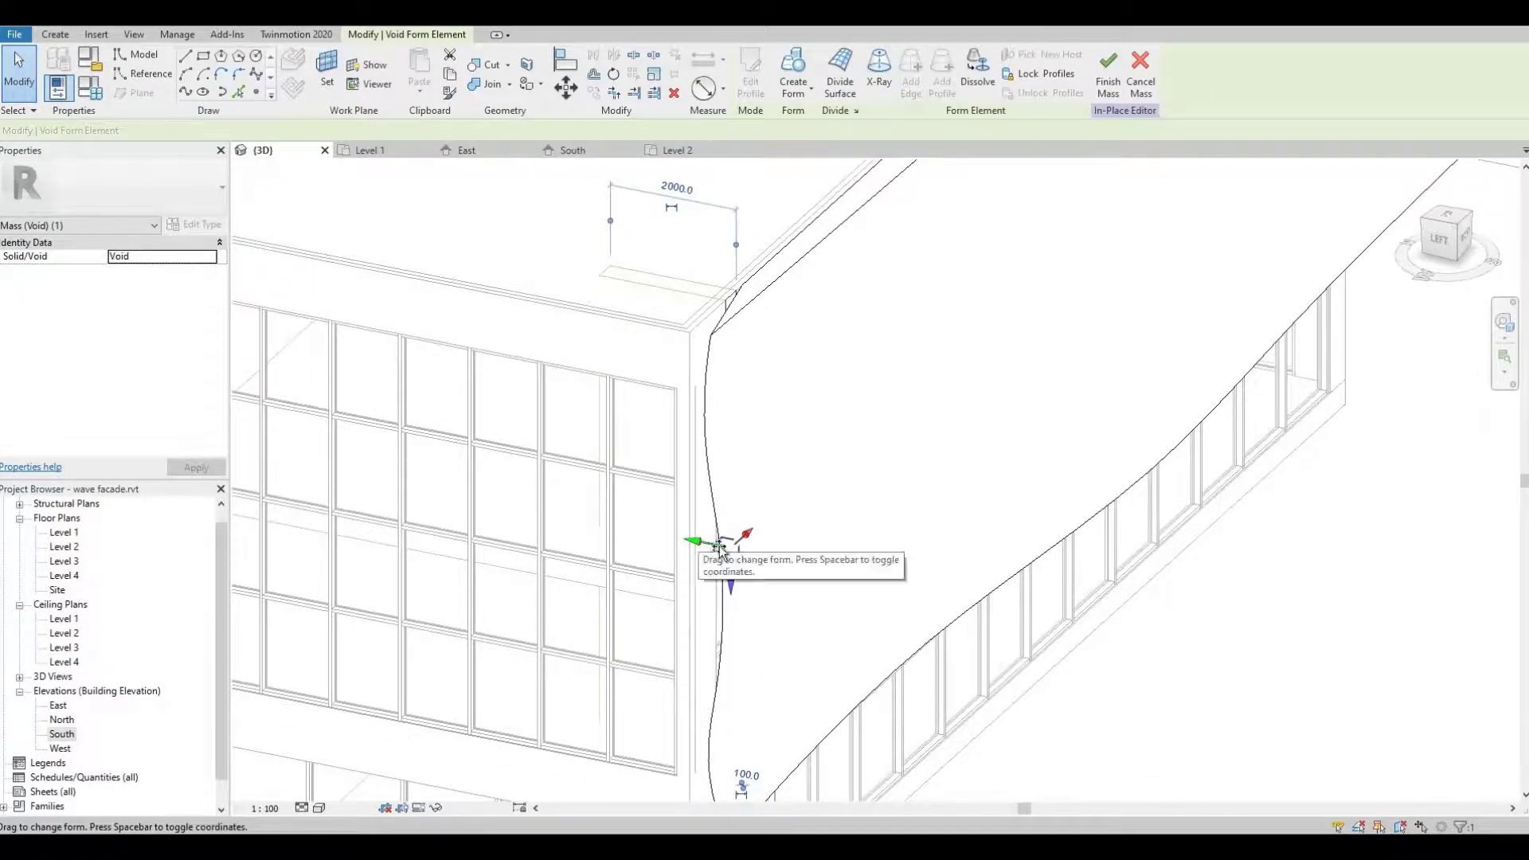
drag(701, 548, 854, 567)
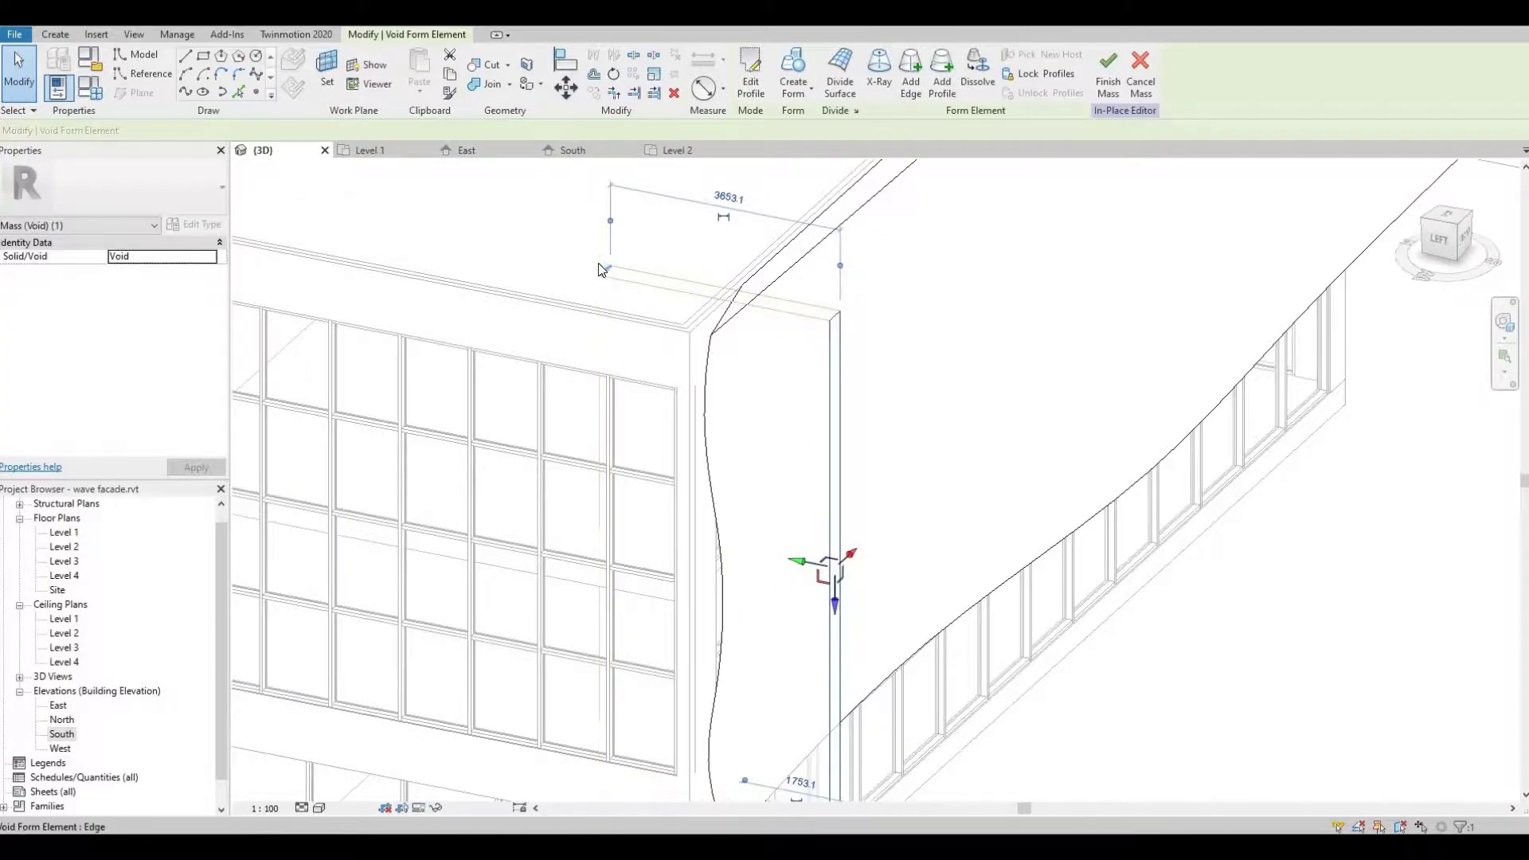
- Select the void's rear face inside the building and move it forward to the front wall behind the wave mass
scroll(625, 299, up, 3)
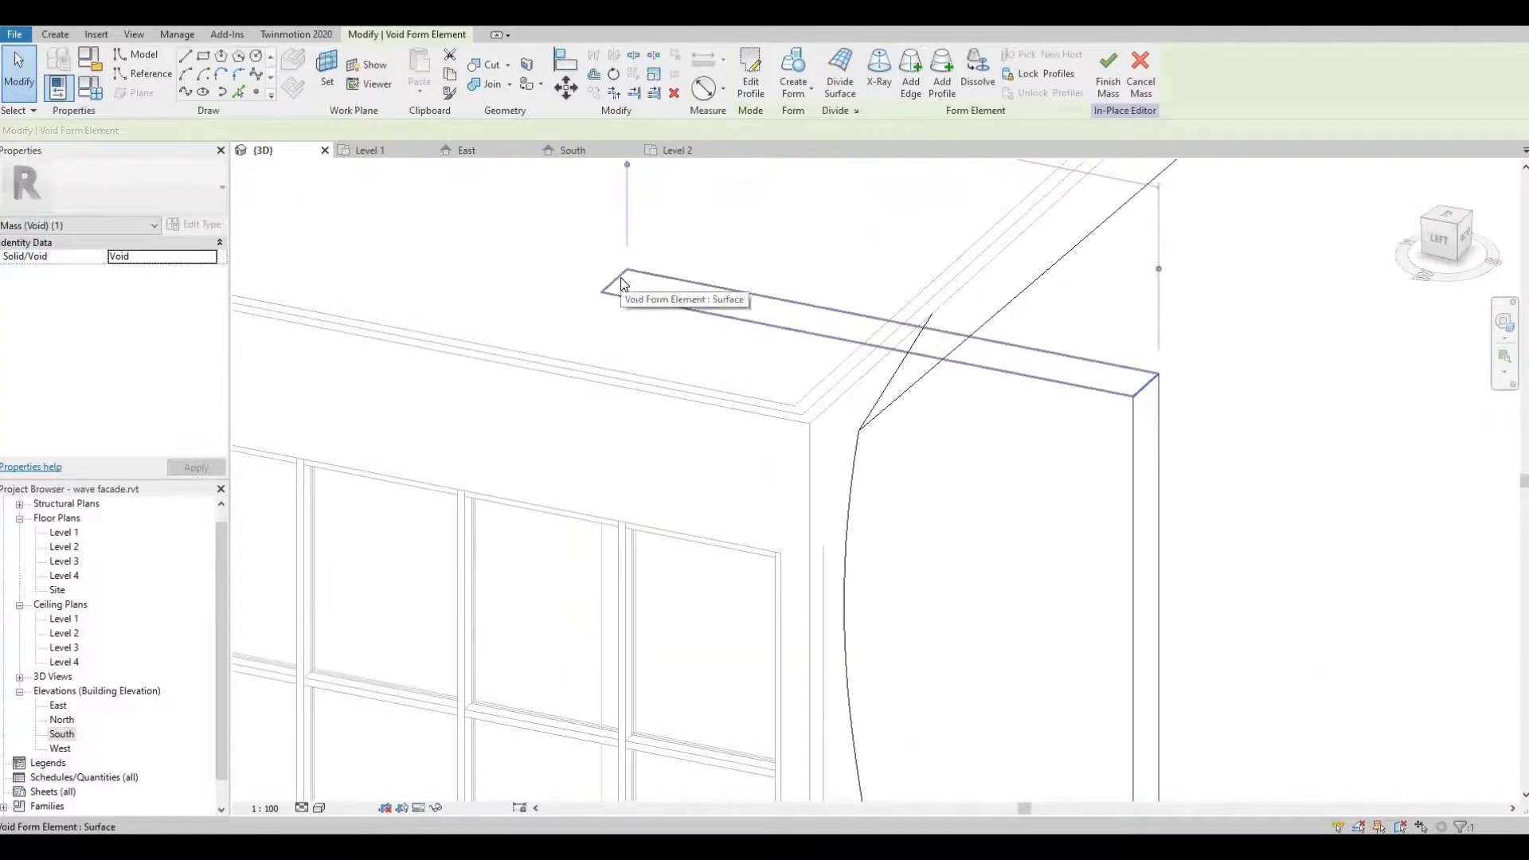
key(Tab)
key(Tab)
key(Tab)
key(Tab)
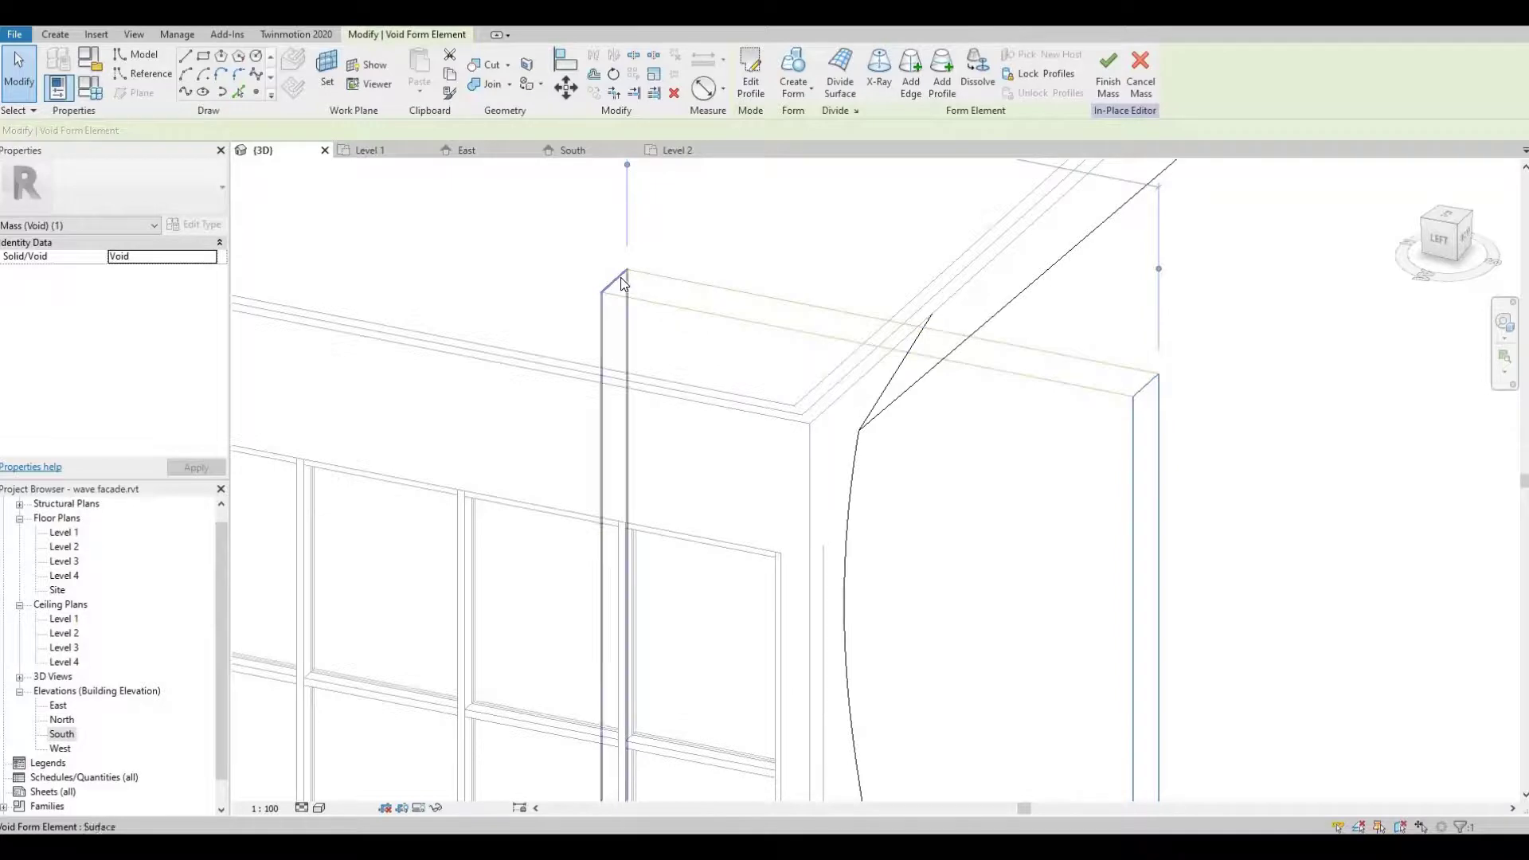
key(Tab)
key(Tab)
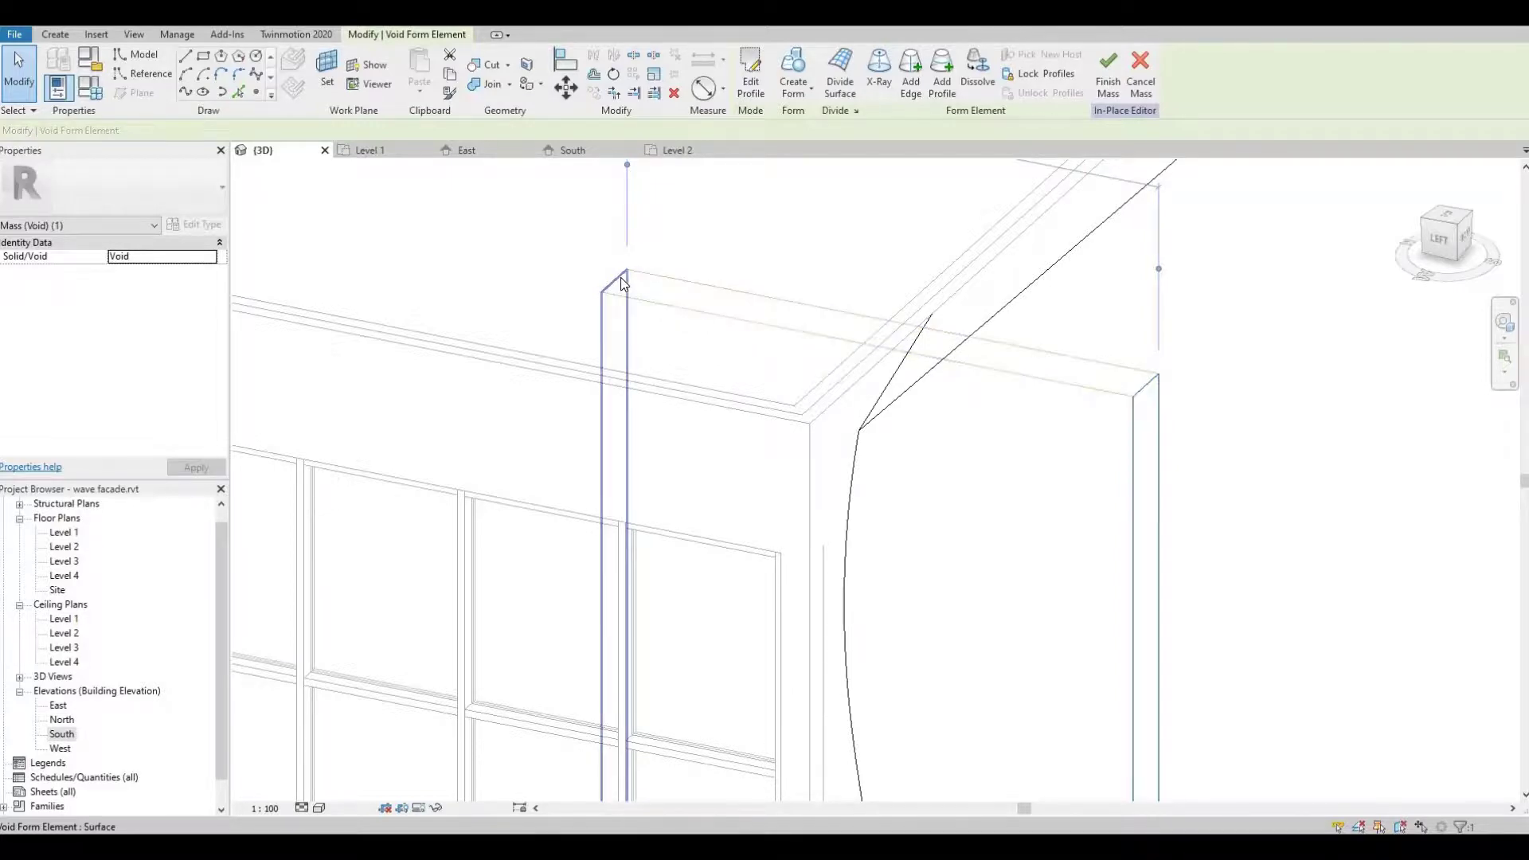
click(628, 316)
scroll(628, 319, down, 6)
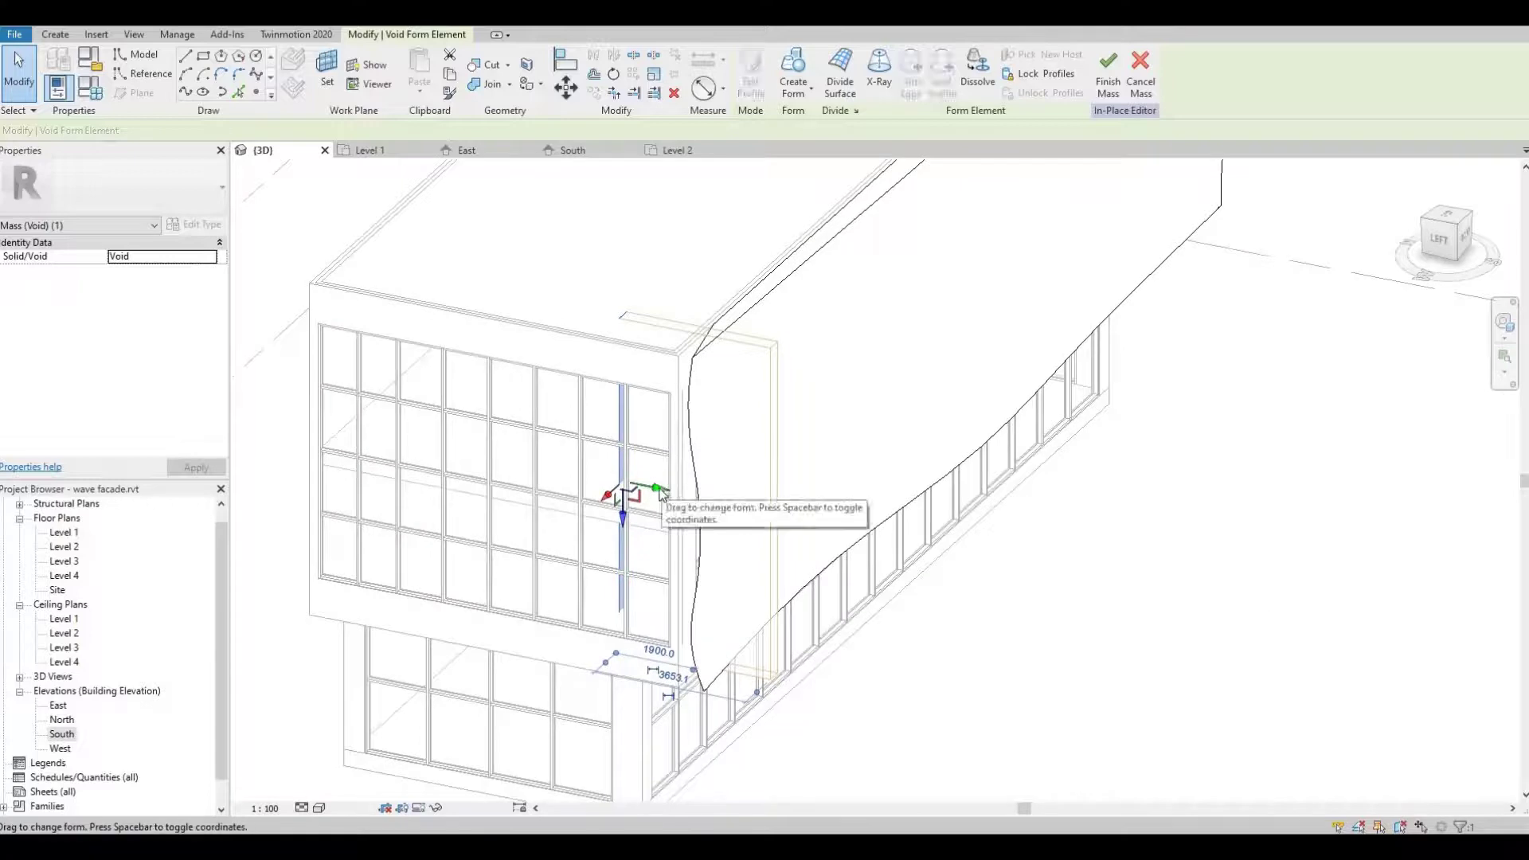
drag(660, 494, 730, 517)
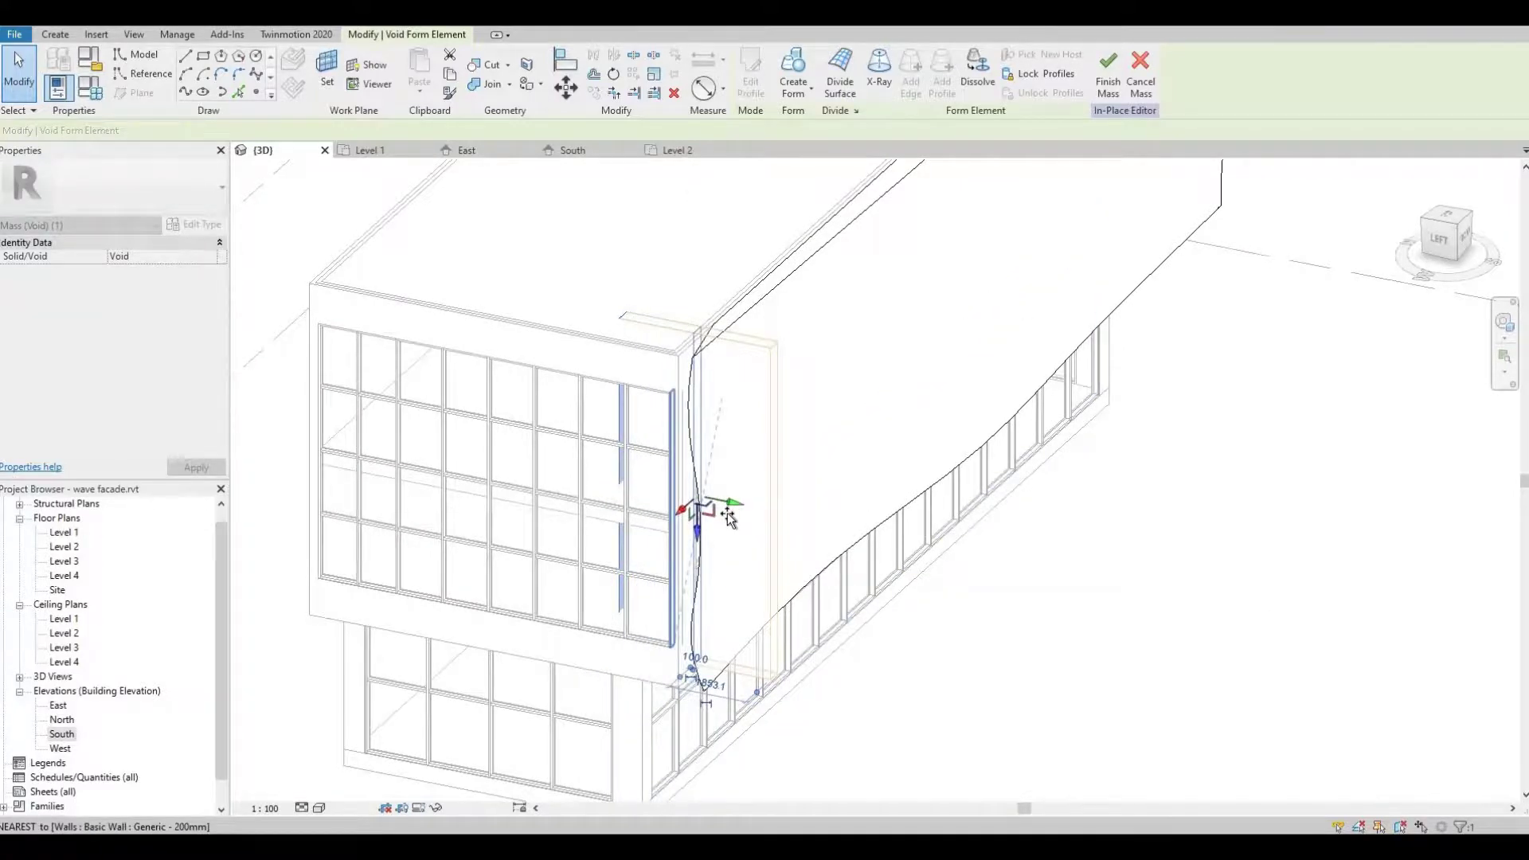
- Shift the void's rear face slightly farther outward from the wall, making the void about 1653 mm deep
scroll(705, 361, up, 5)
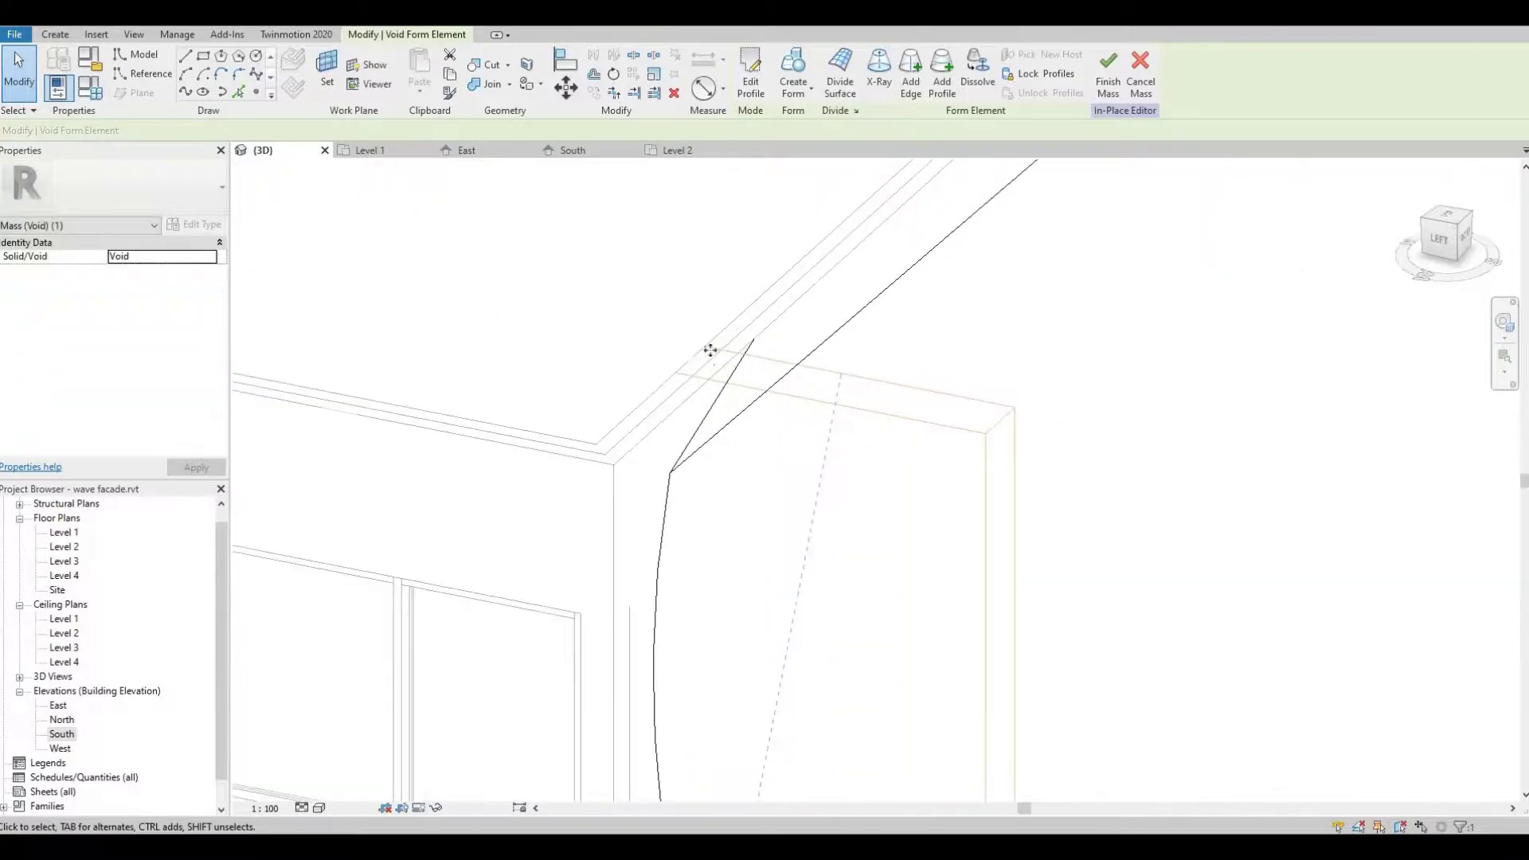
scroll(697, 540, down, 4)
click(684, 613)
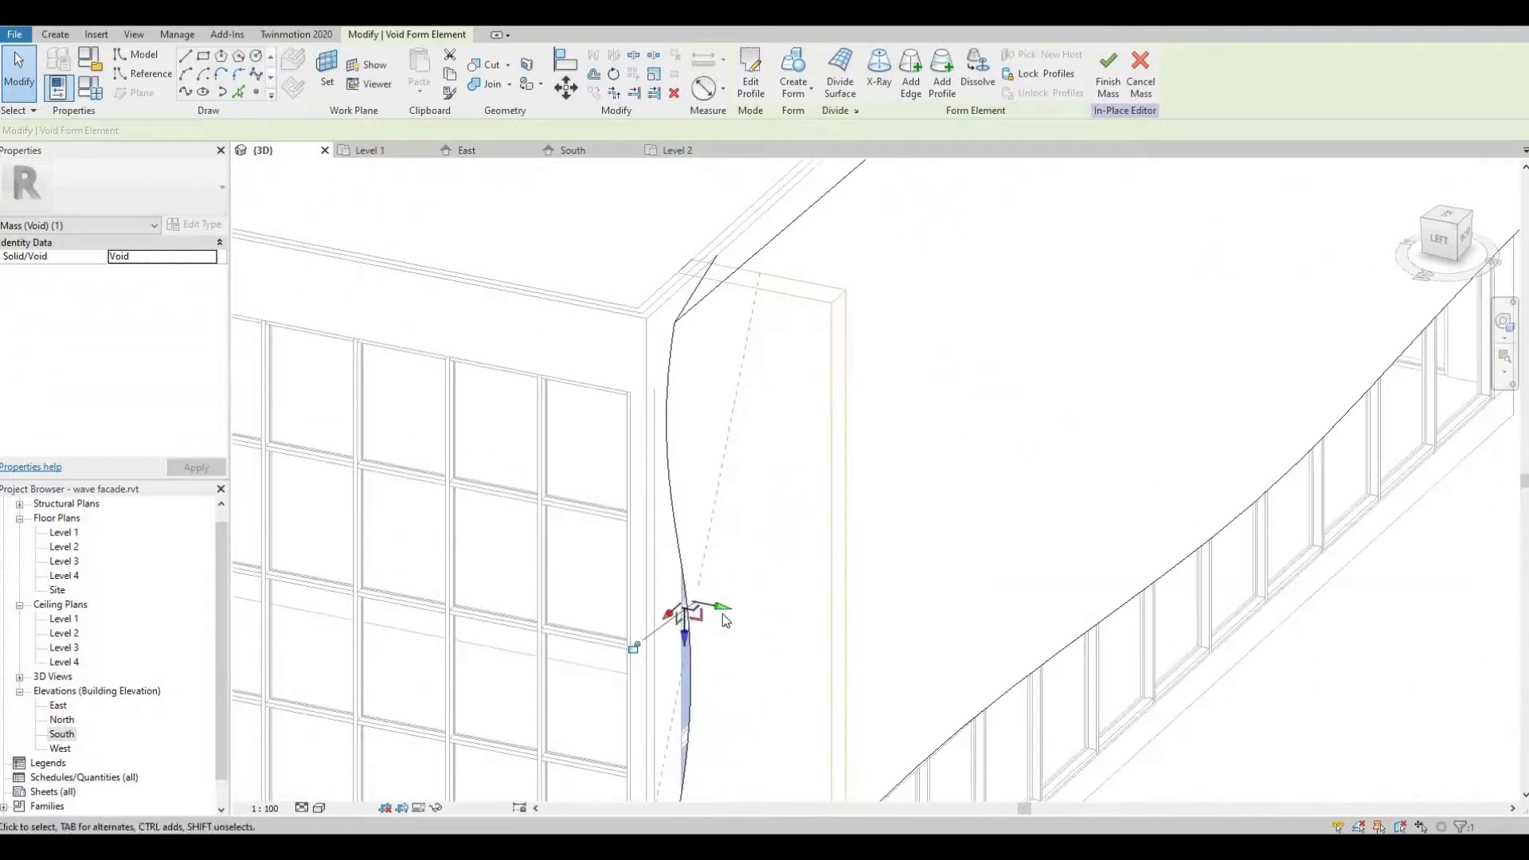
drag(731, 612, 740, 616)
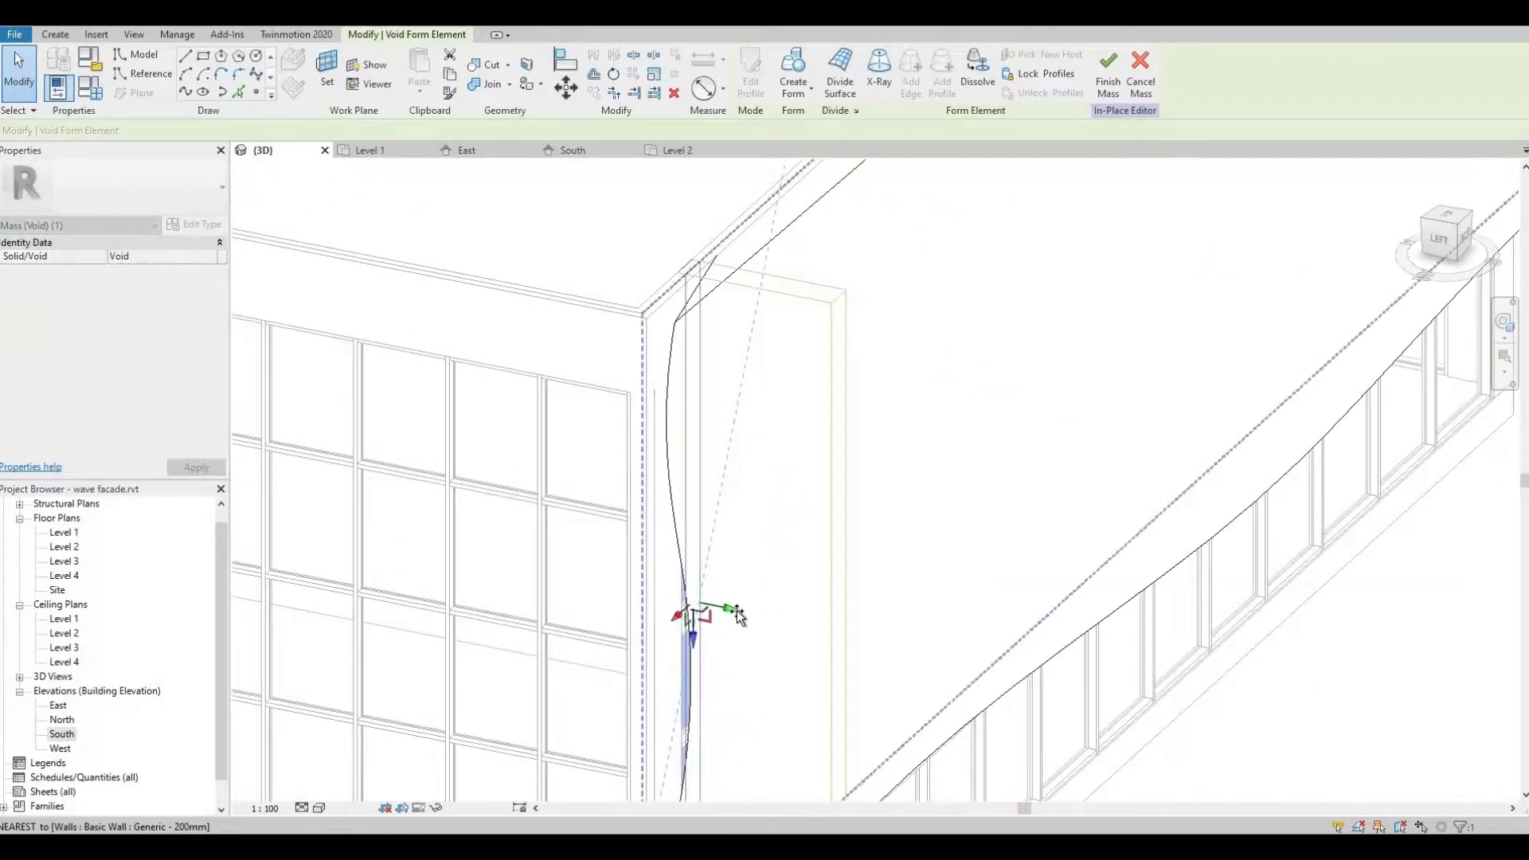
scroll(690, 292, up, 5)
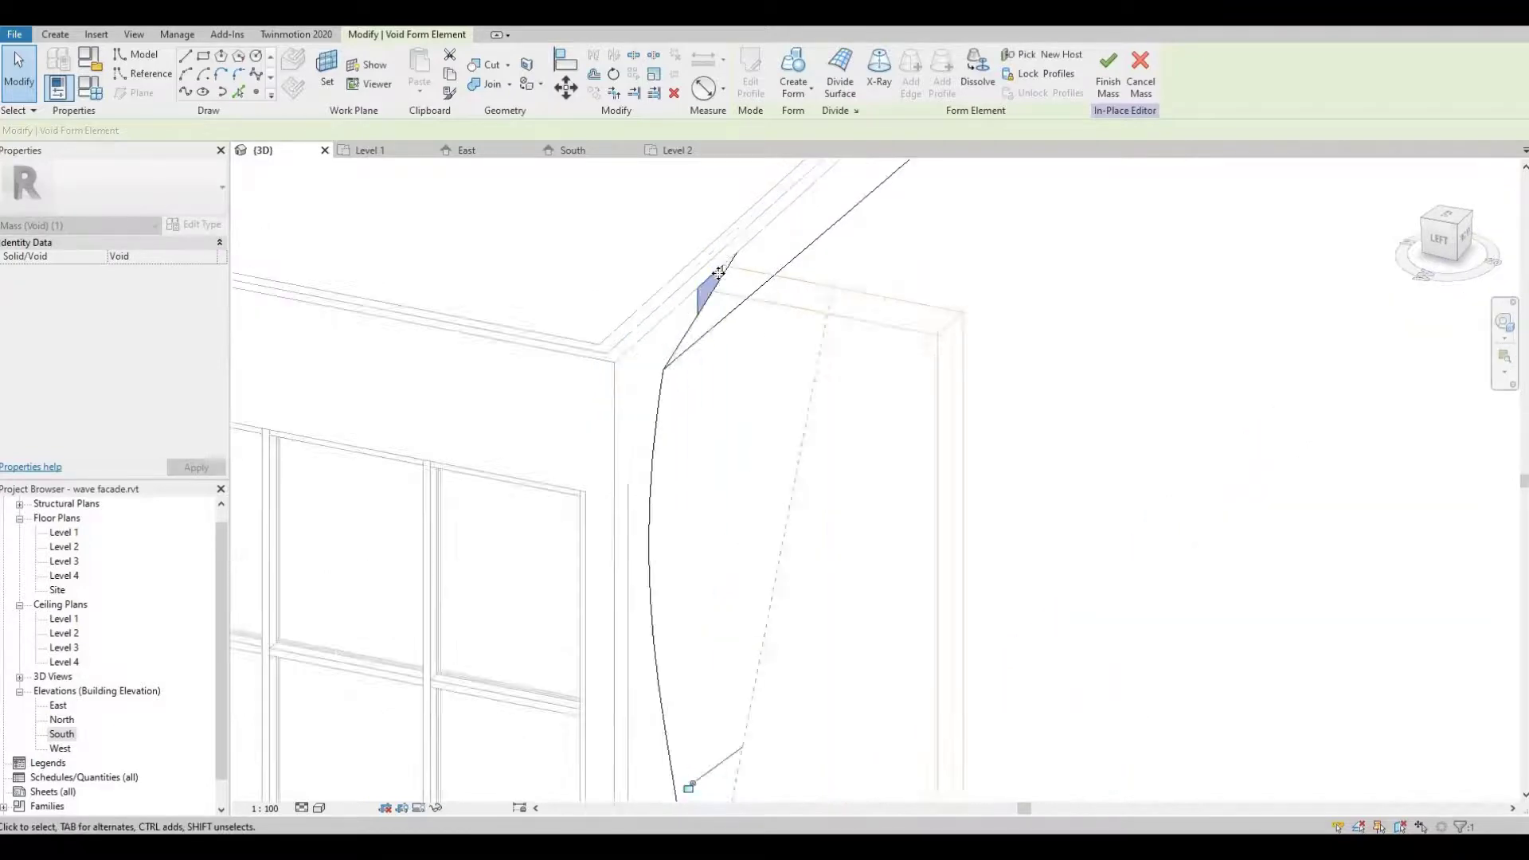
click(689, 291)
scroll(686, 300, down, 5)
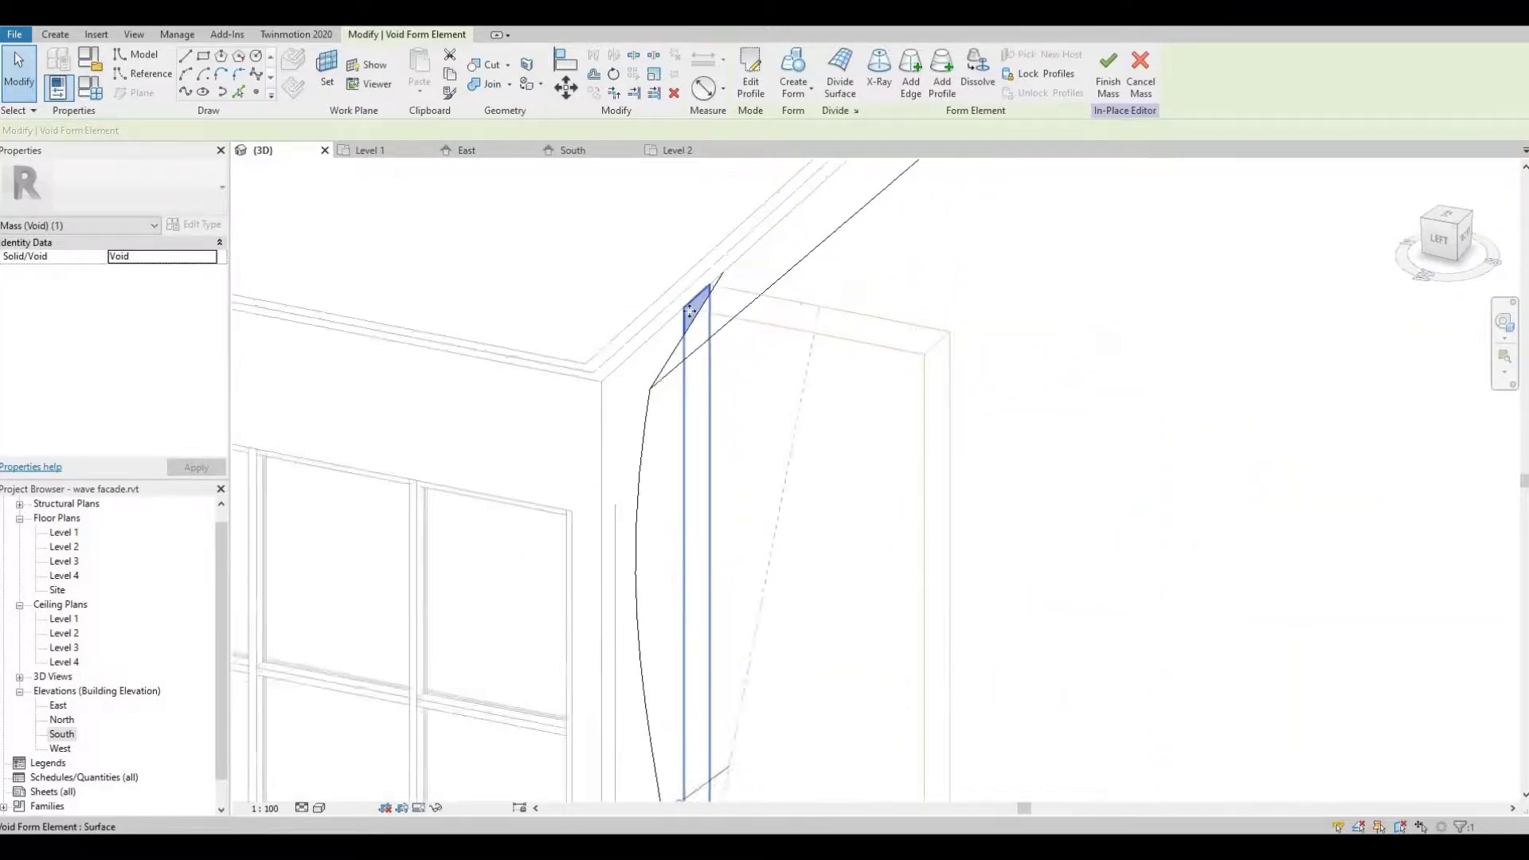
scroll(668, 348, down, 1)
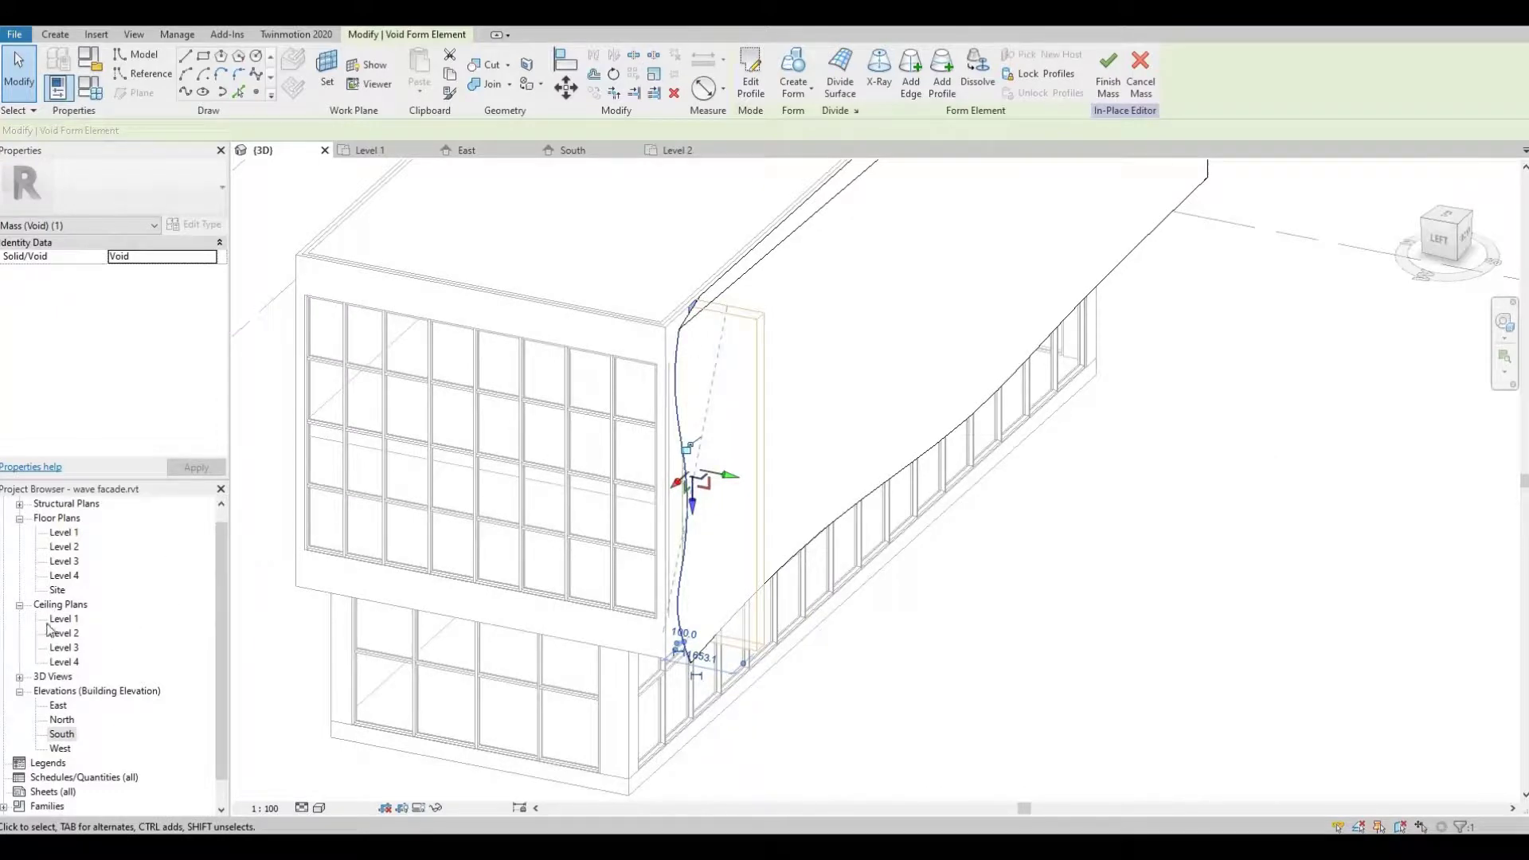
- In the South elevation, copy the void about 1558 mm to the right with Multiple on and Constrain off, measuring from the mass's upper-left corner
double_click(61, 734)
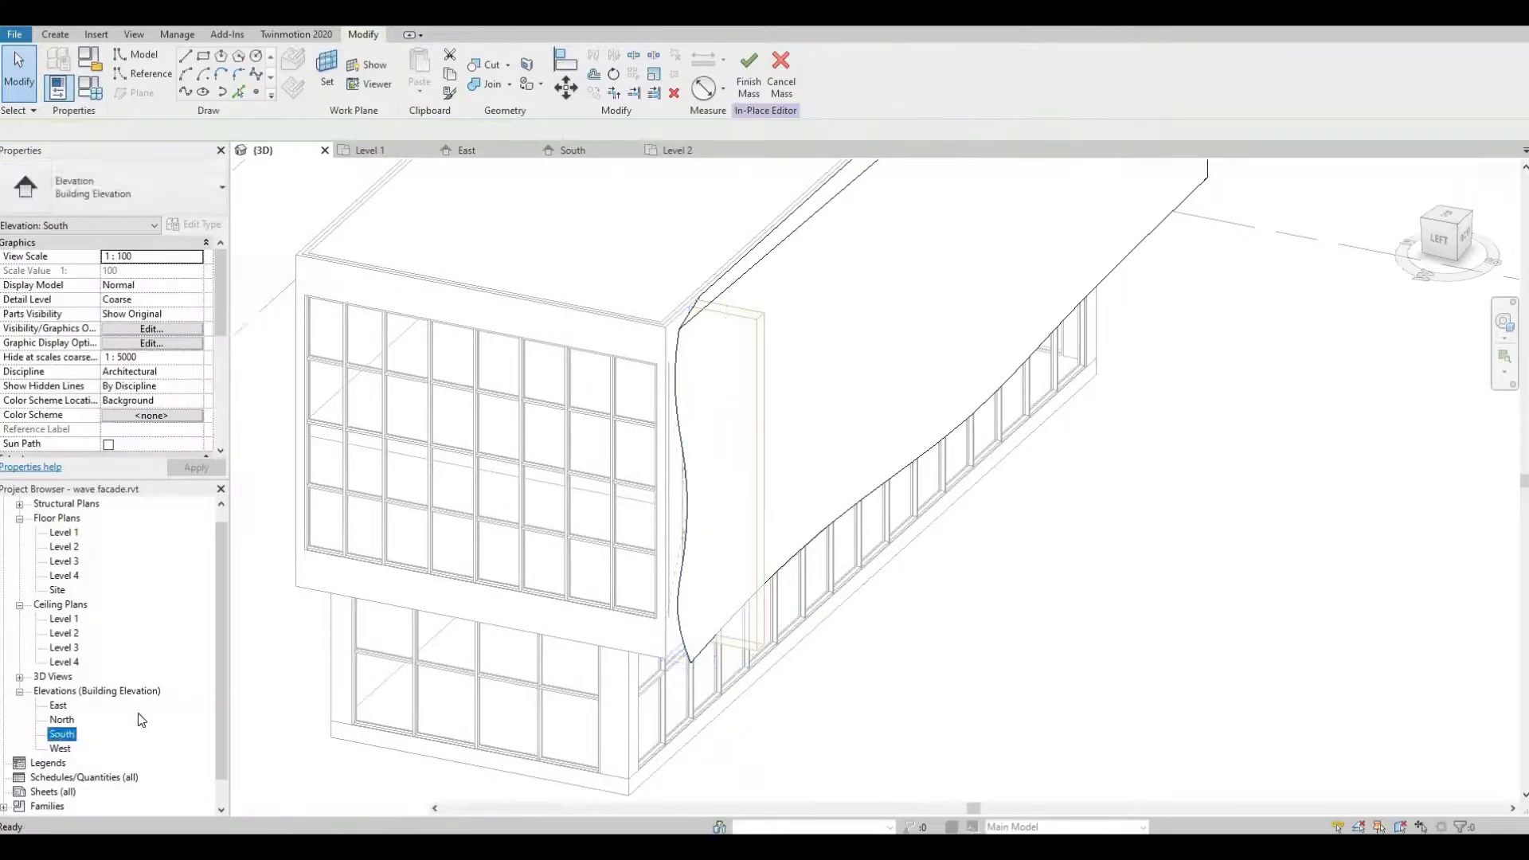
scroll(548, 399, up, 2)
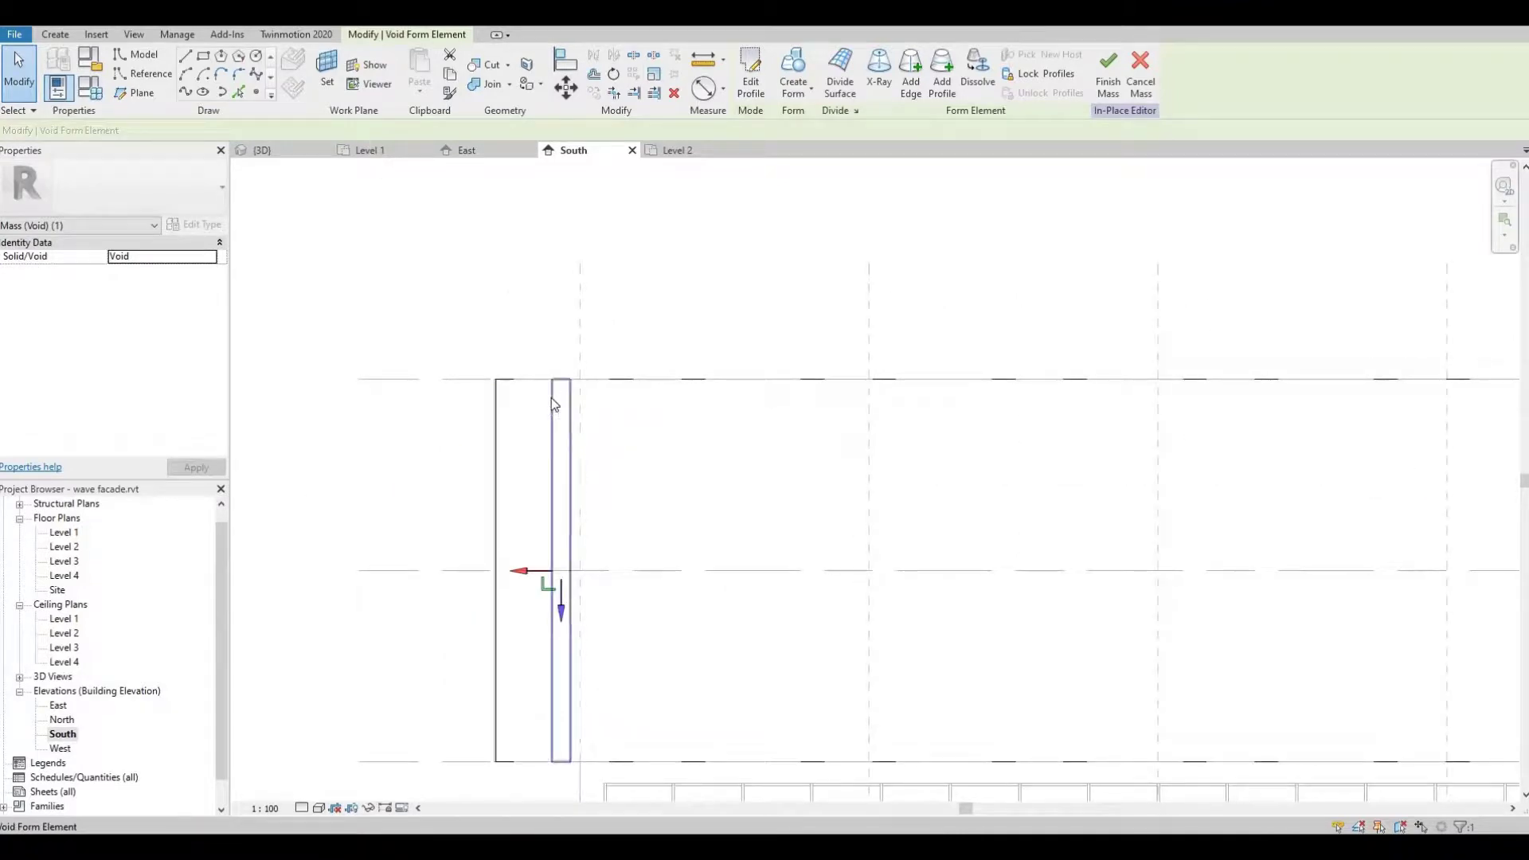
click(551, 399)
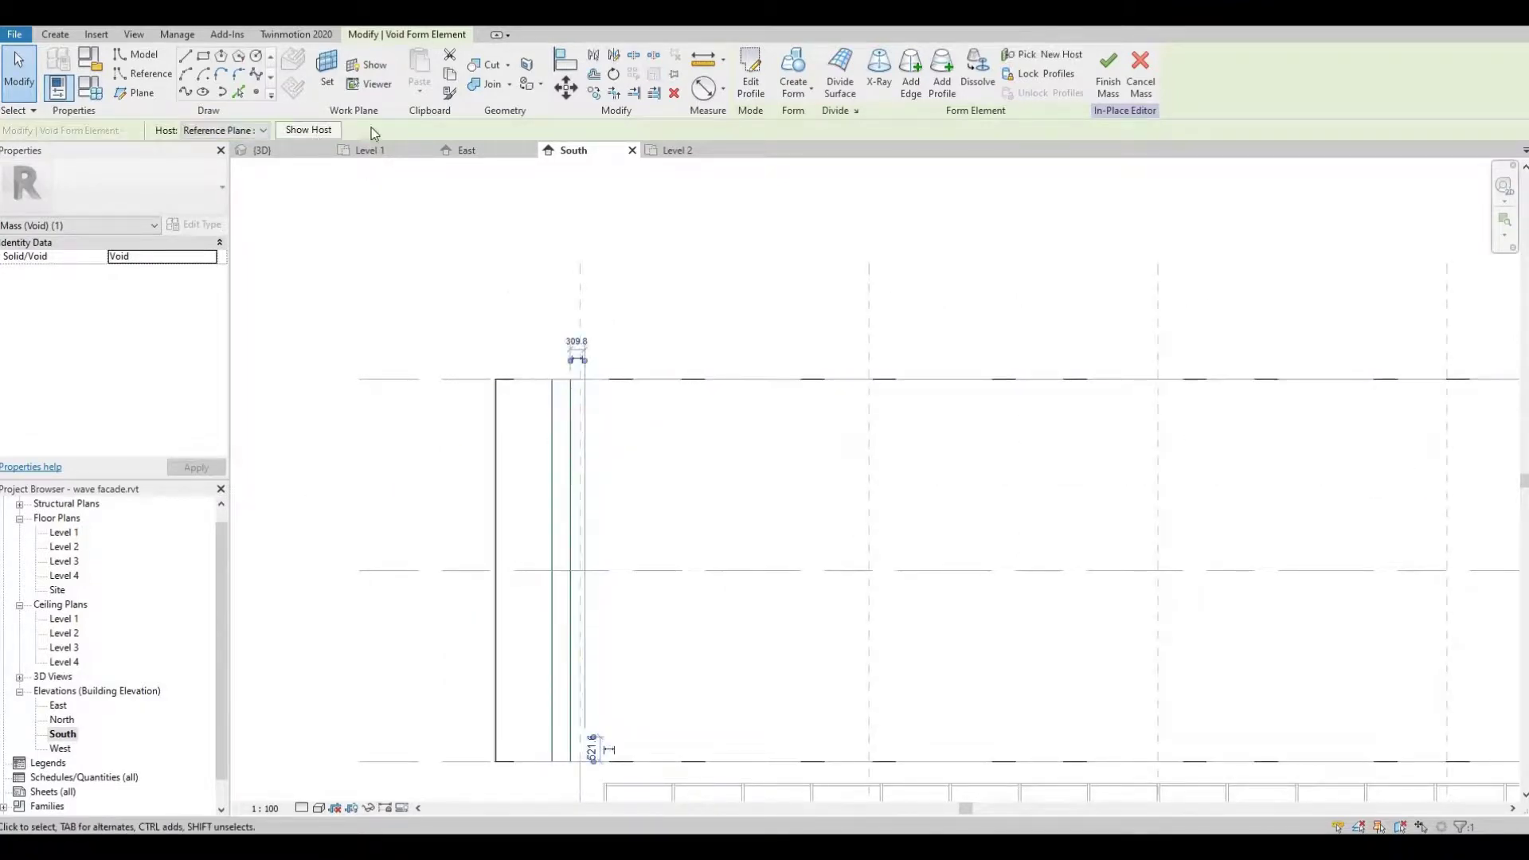
click(603, 96)
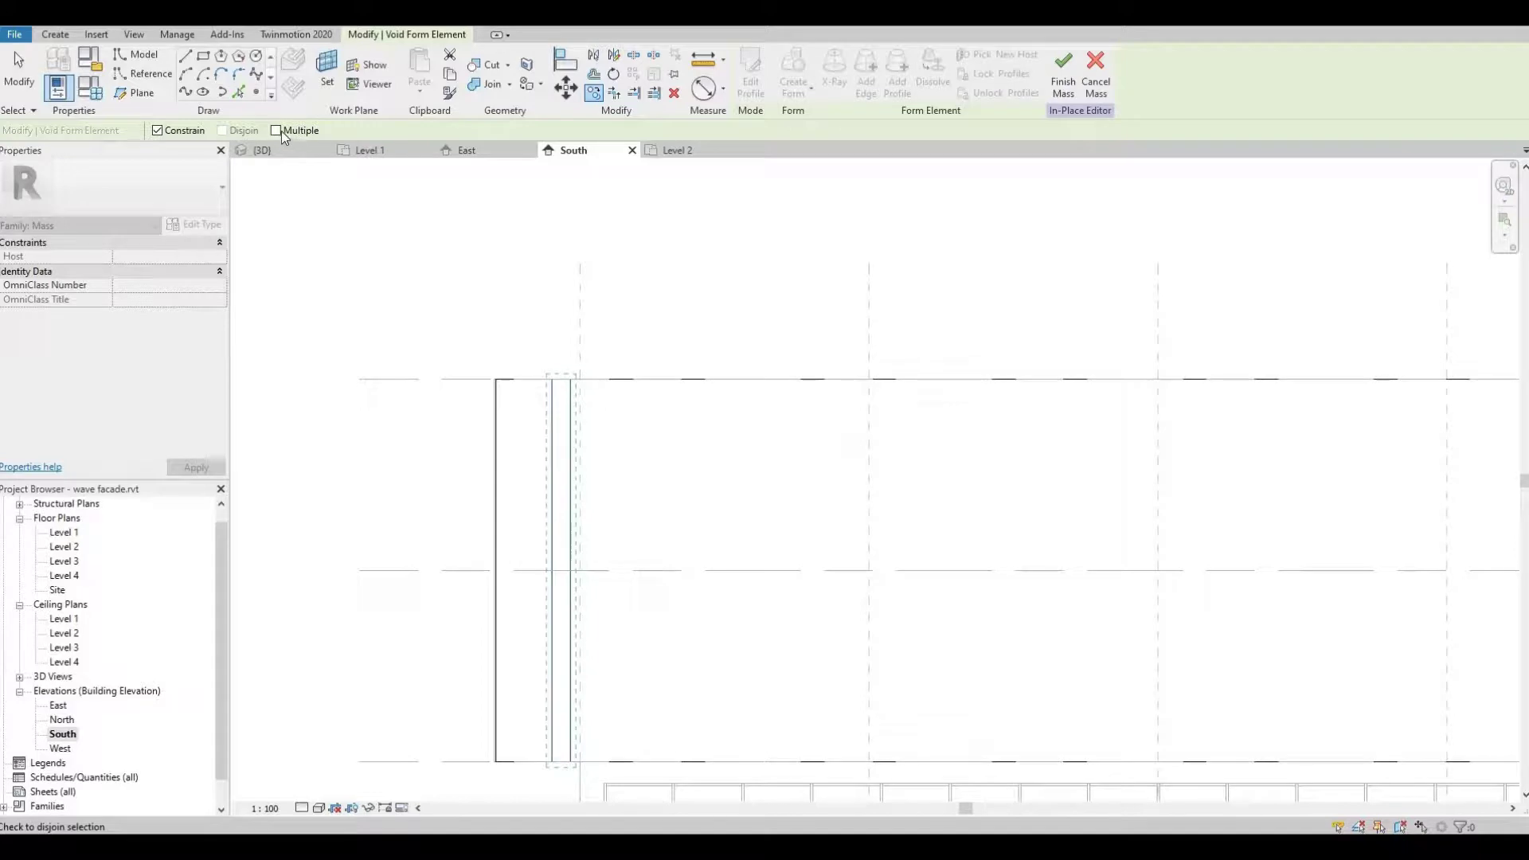
click(157, 131)
click(277, 131)
middle_drag(498, 385, 481, 311)
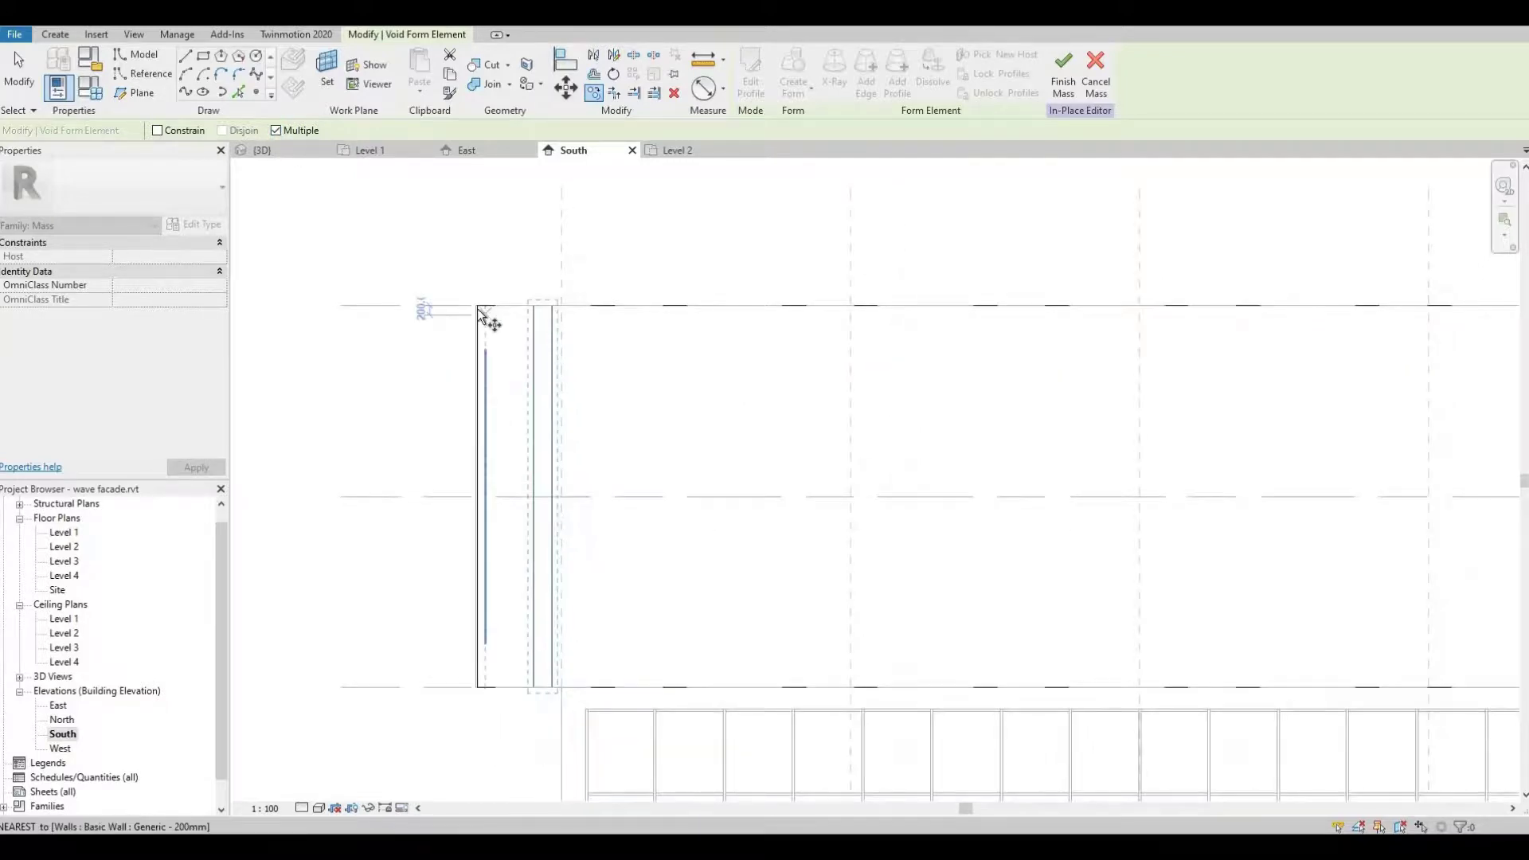
scroll(482, 281, up, 2)
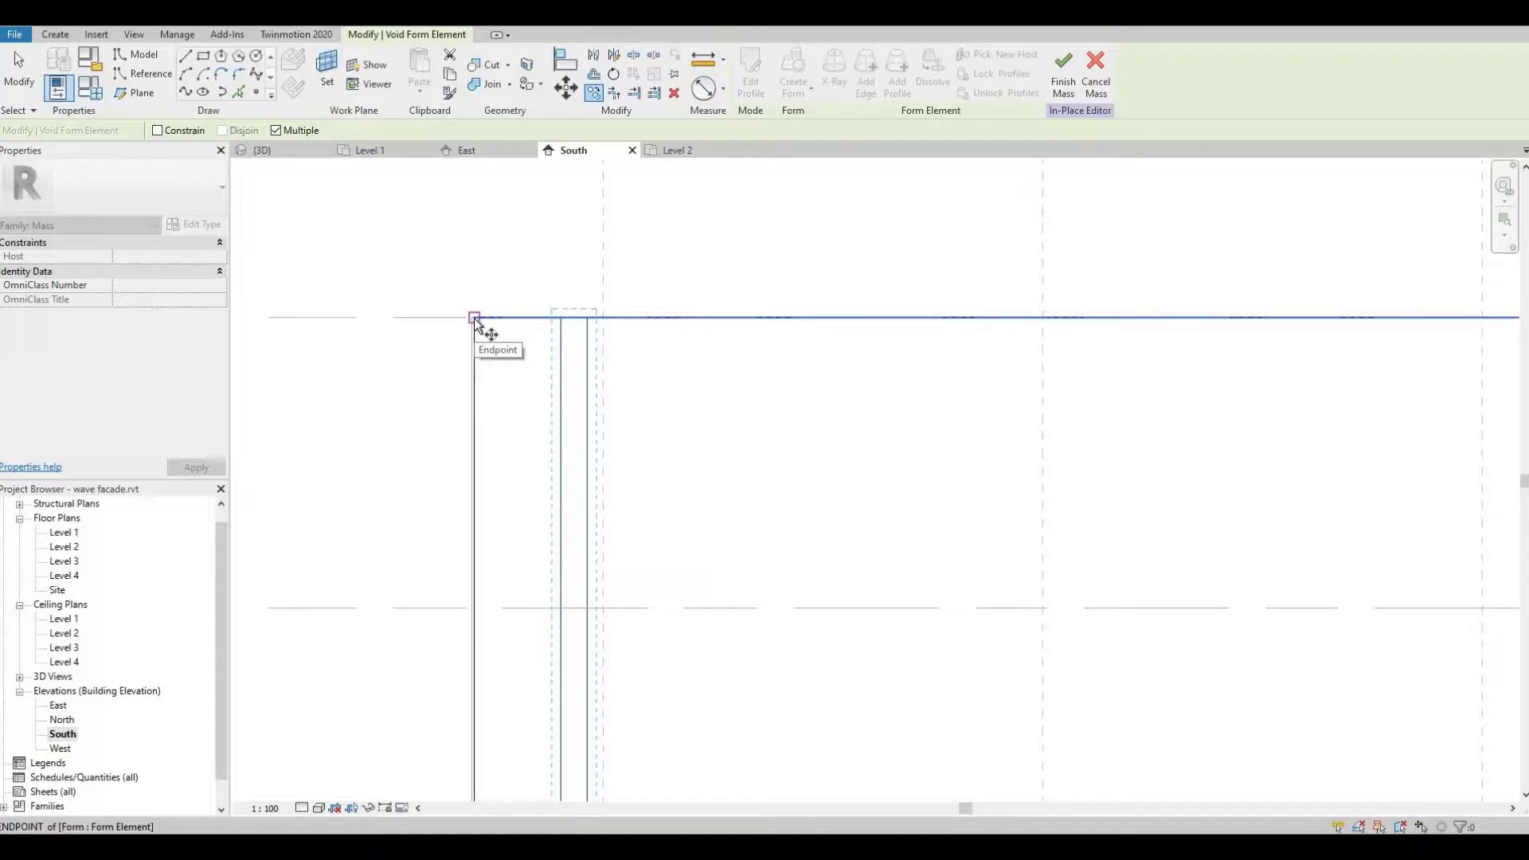
click(475, 317)
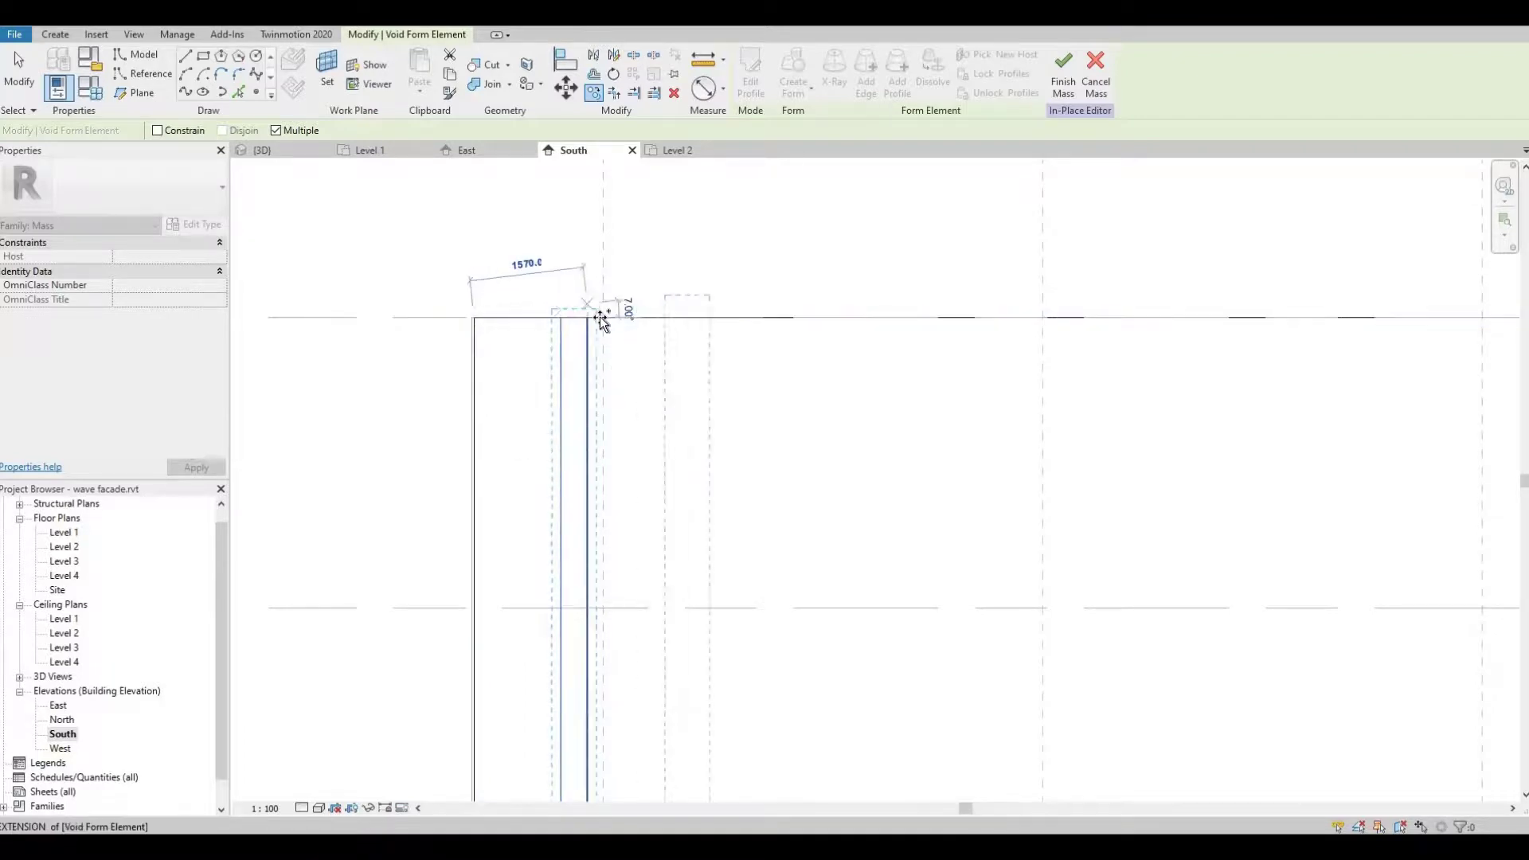
scroll(595, 320, up, 1)
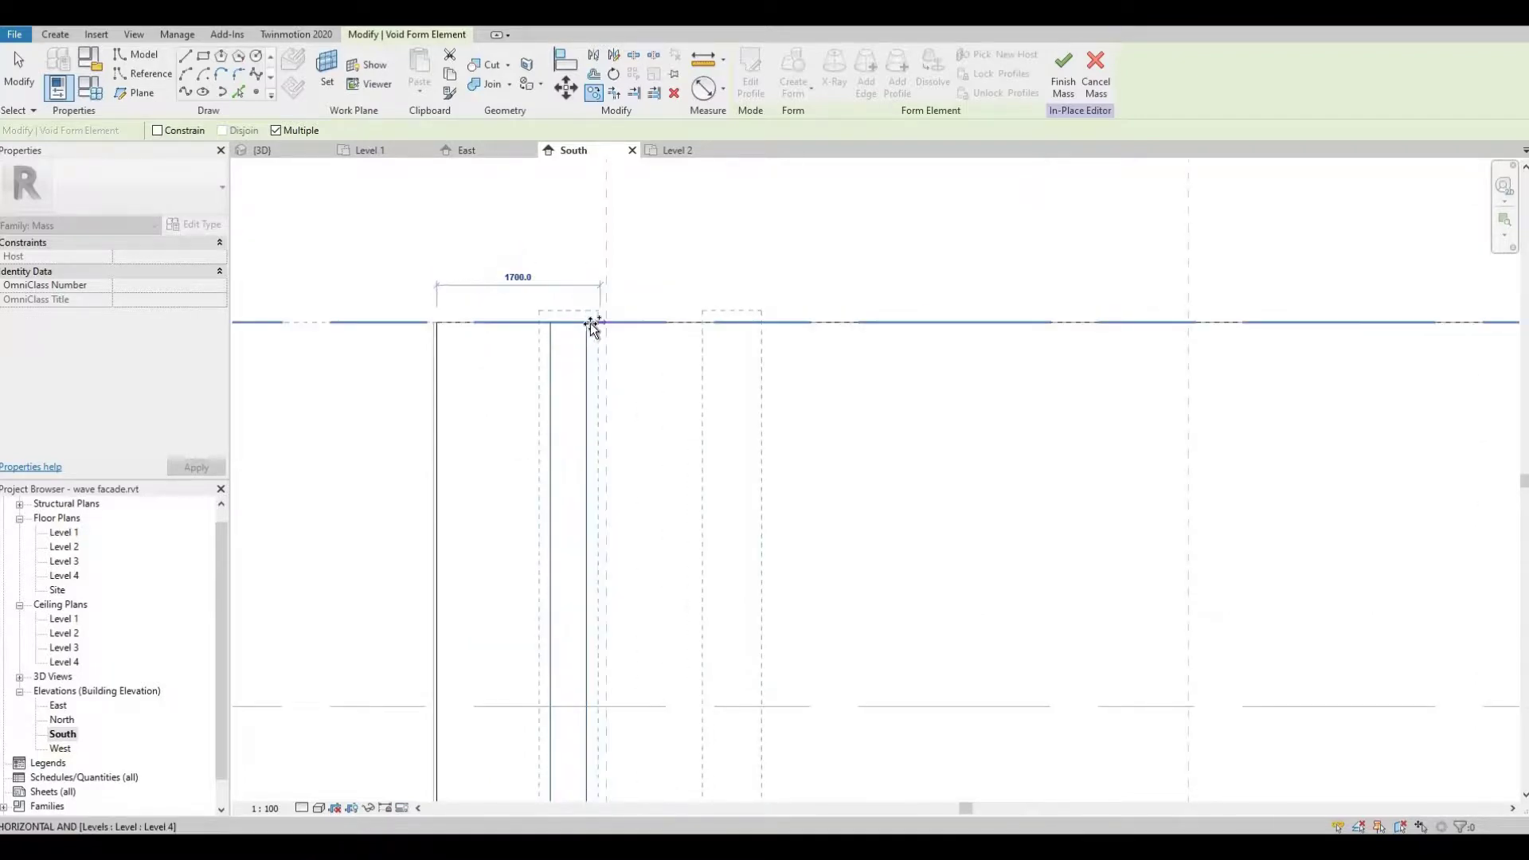
click(747, 325)
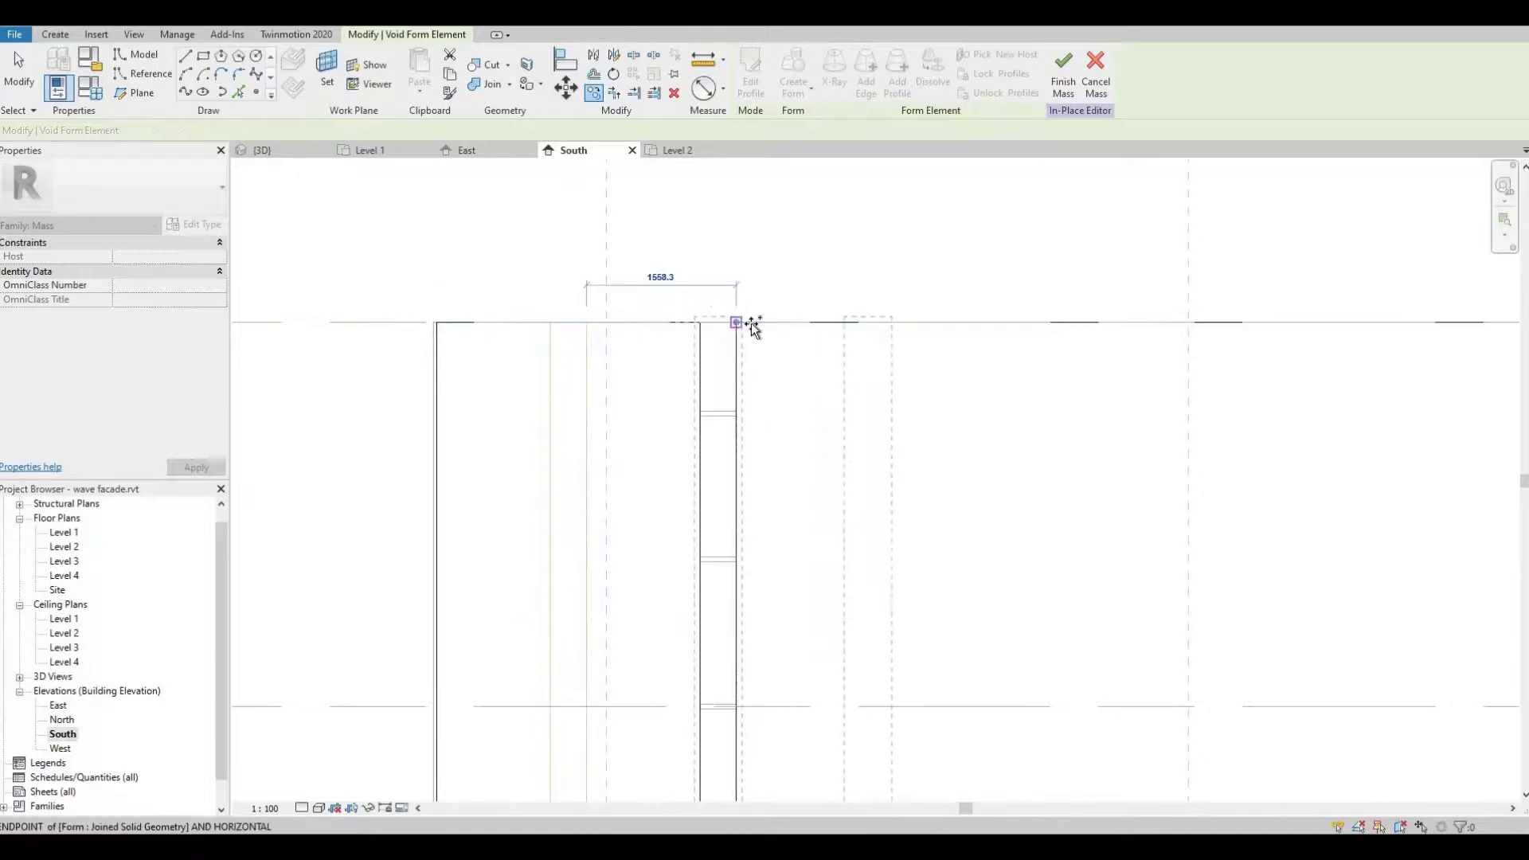
- Continue copying the void at 1558.3 mm spacing along the wave mass's top edge toward its right end, using each cut's upper-right corner as reference
click(908, 320)
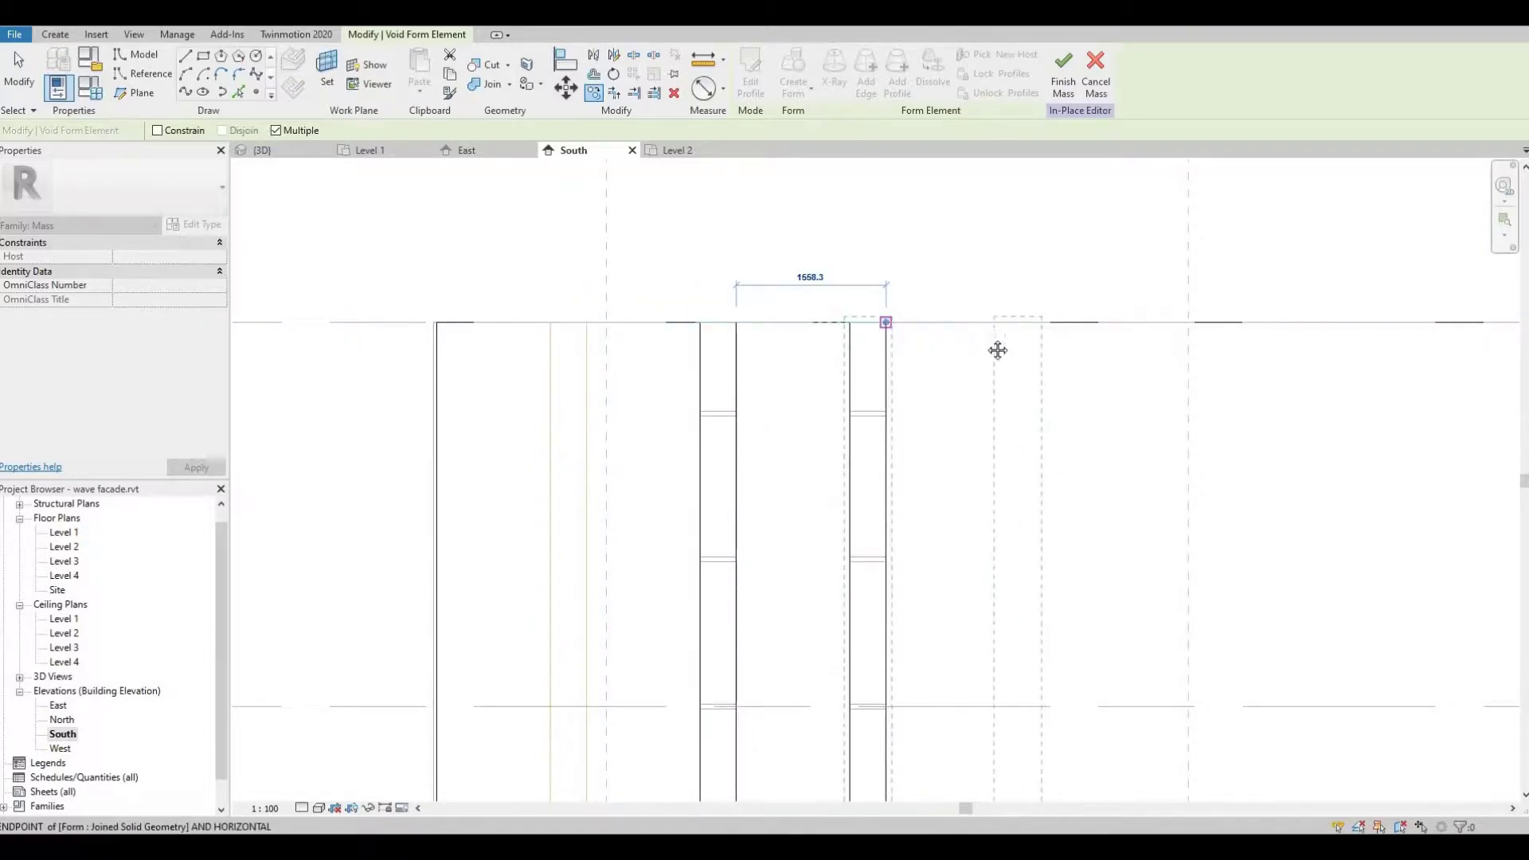
middle_drag(998, 351, 663, 290)
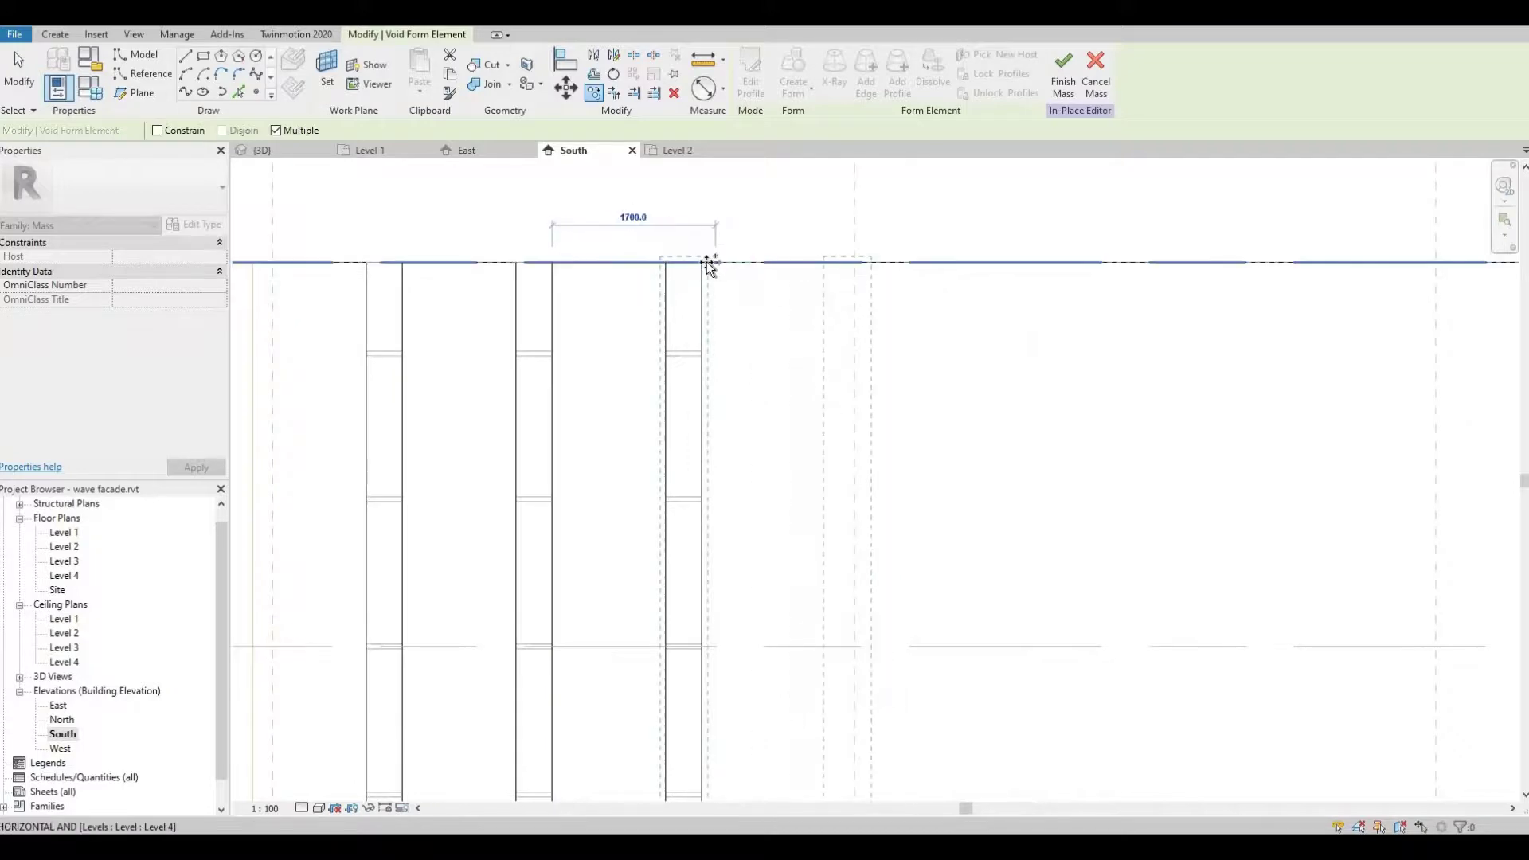
click(886, 284)
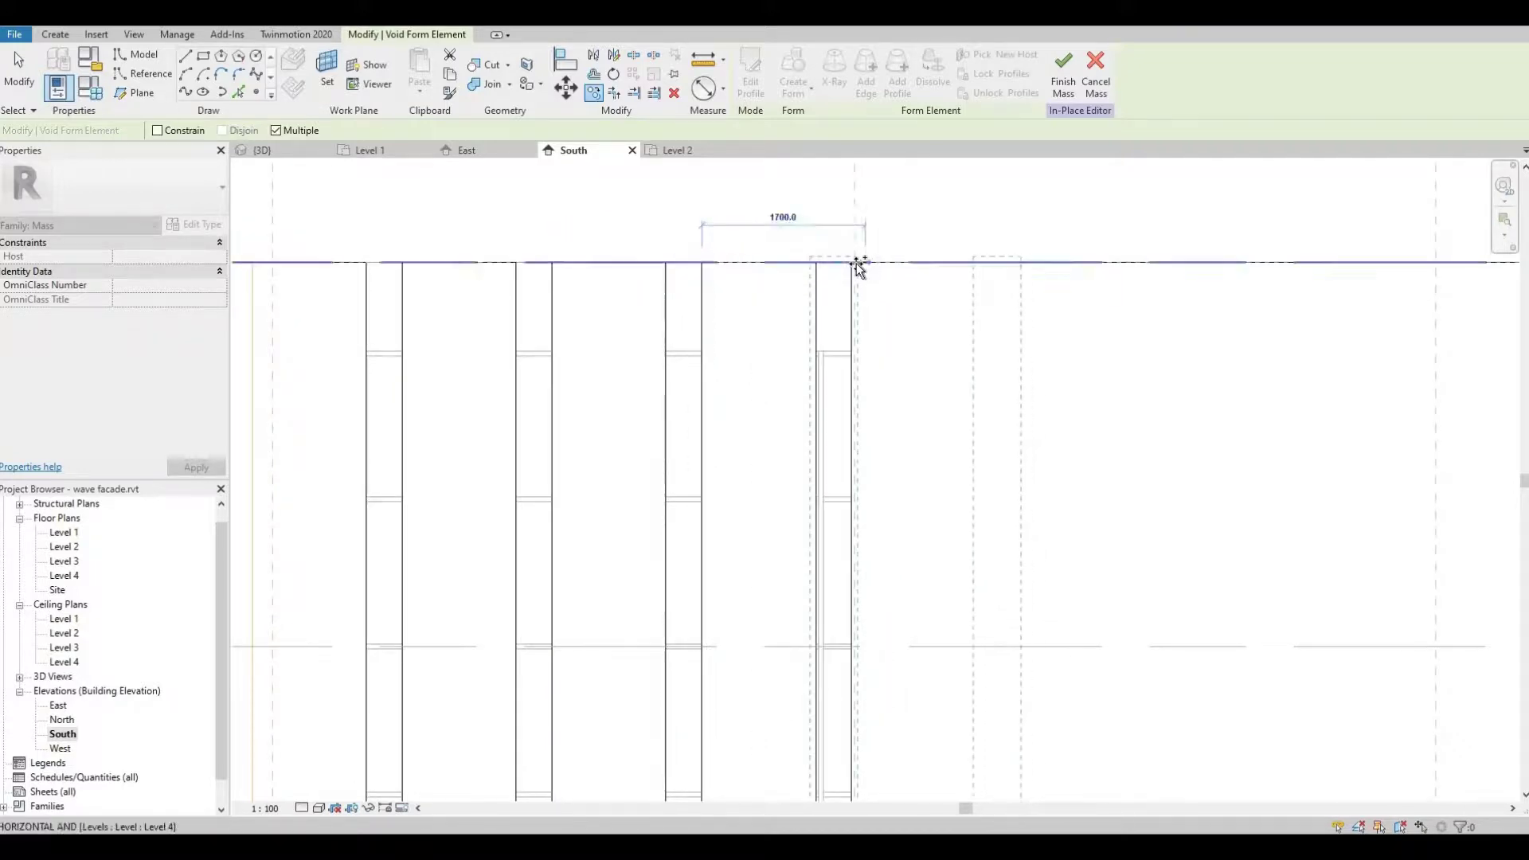
click(852, 262)
scroll(905, 322, up, 1)
middle_drag(905, 323, 701, 245)
scroll(701, 245, down, 3)
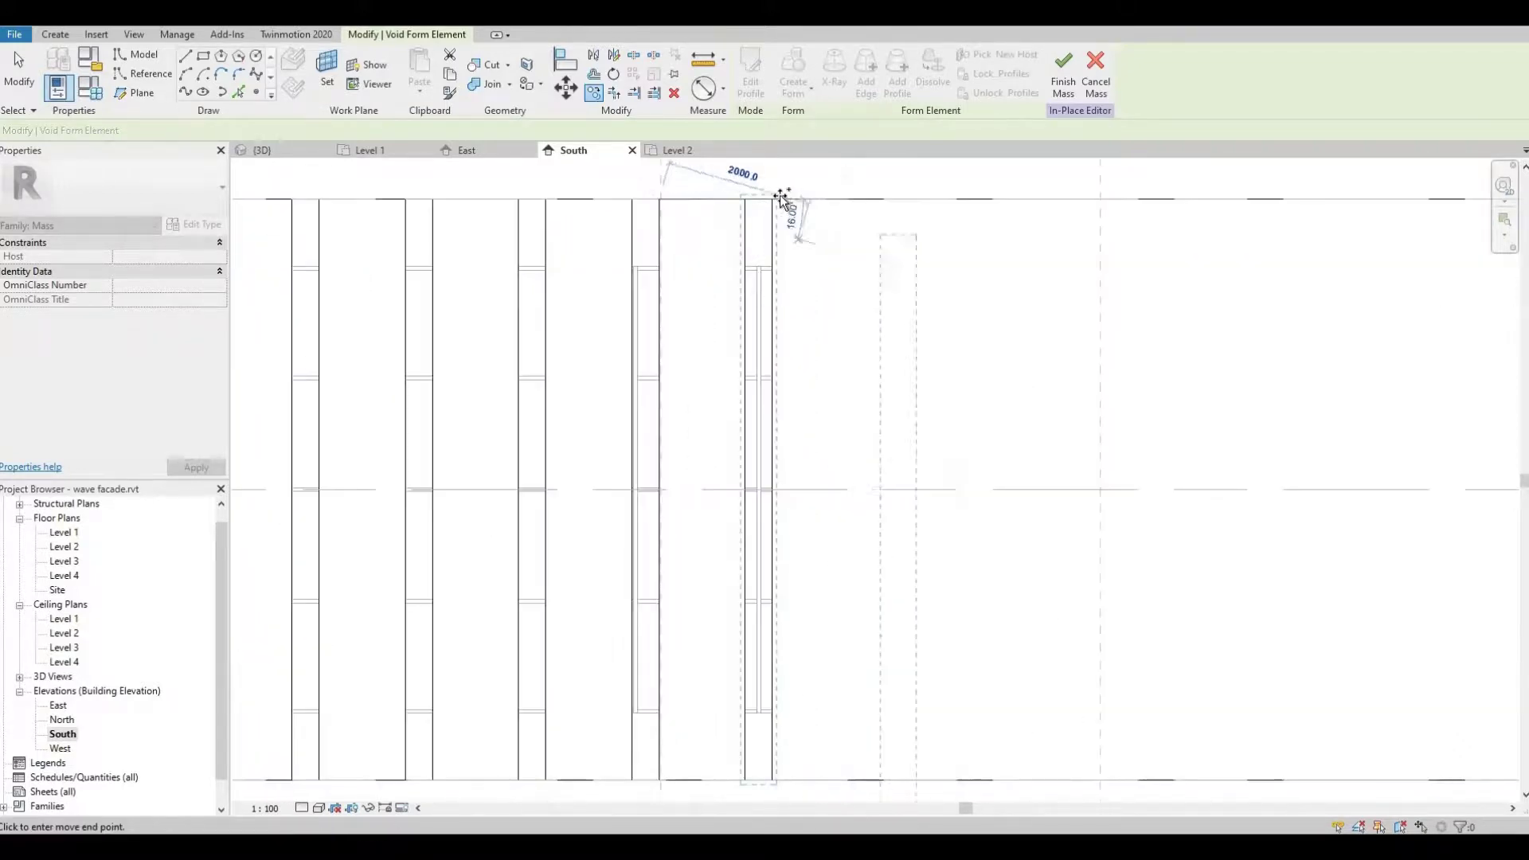
scroll(805, 210, up, 3)
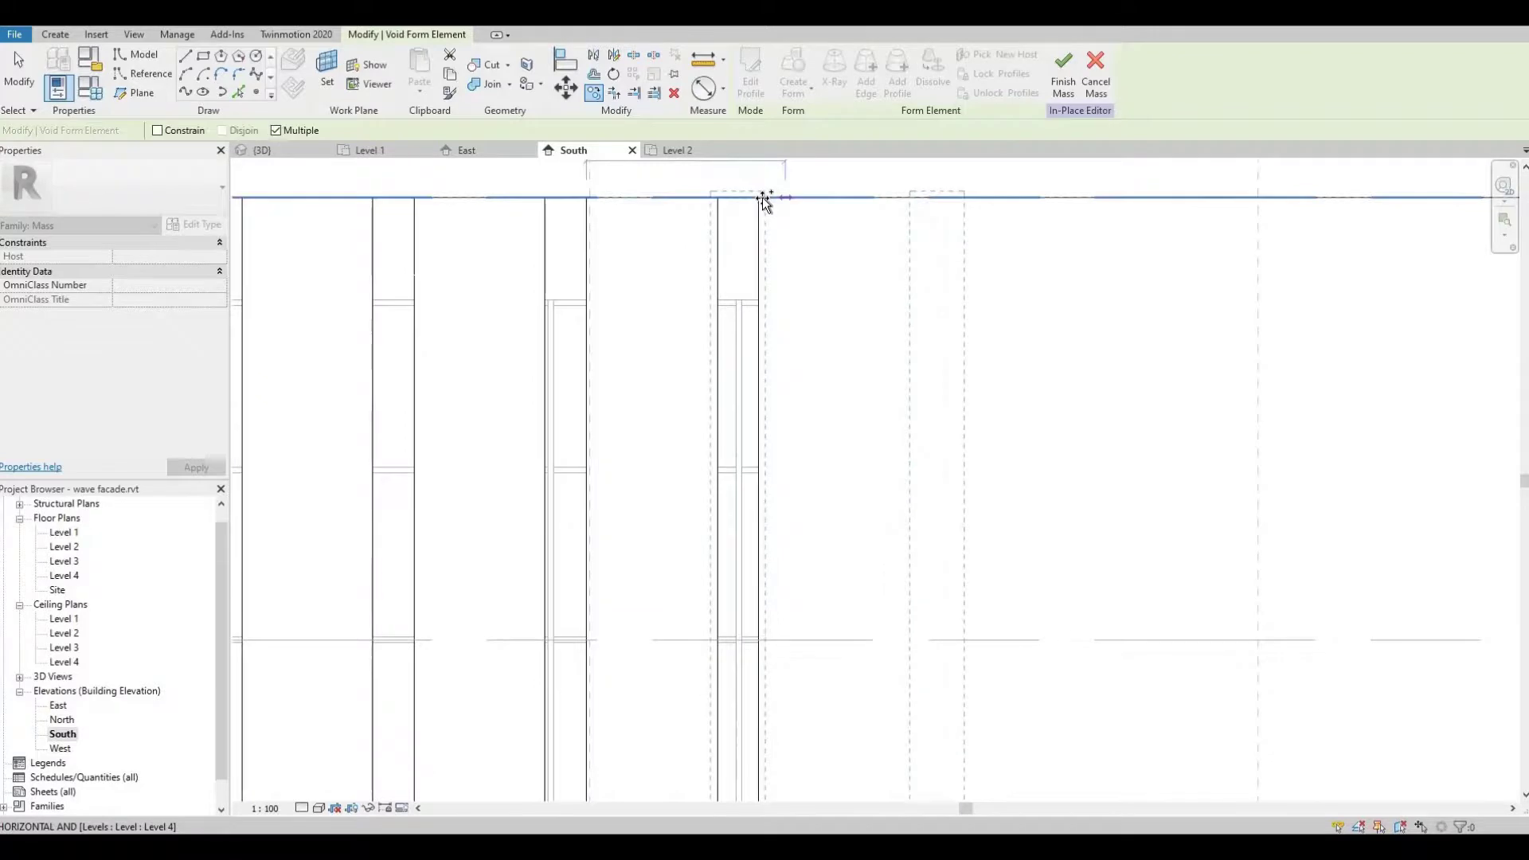
click(916, 203)
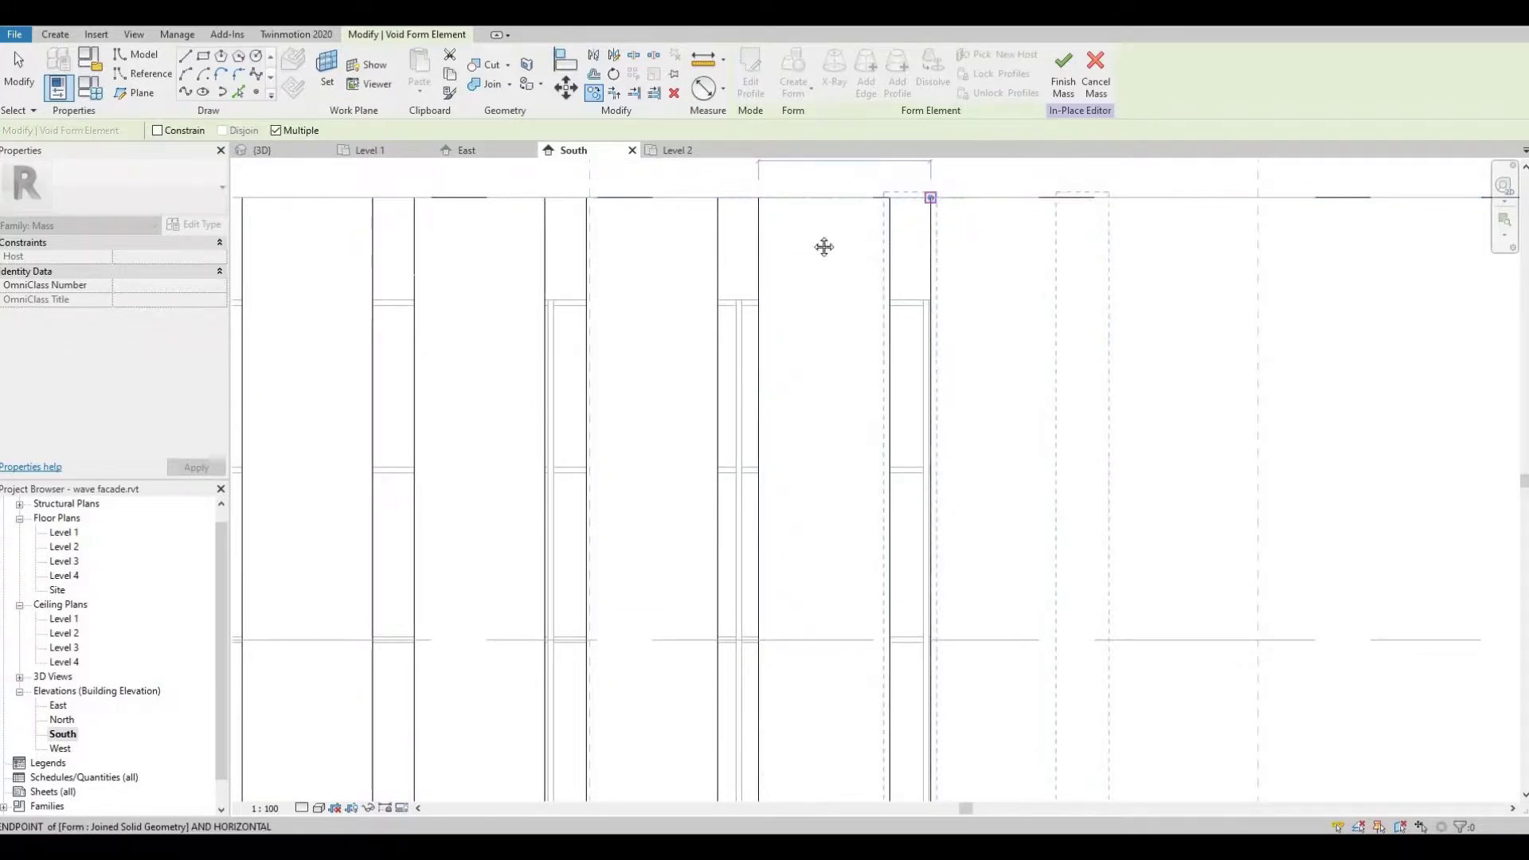
middle_drag(824, 247, 655, 241)
scroll(717, 245, down, 2)
scroll(751, 211, up, 3)
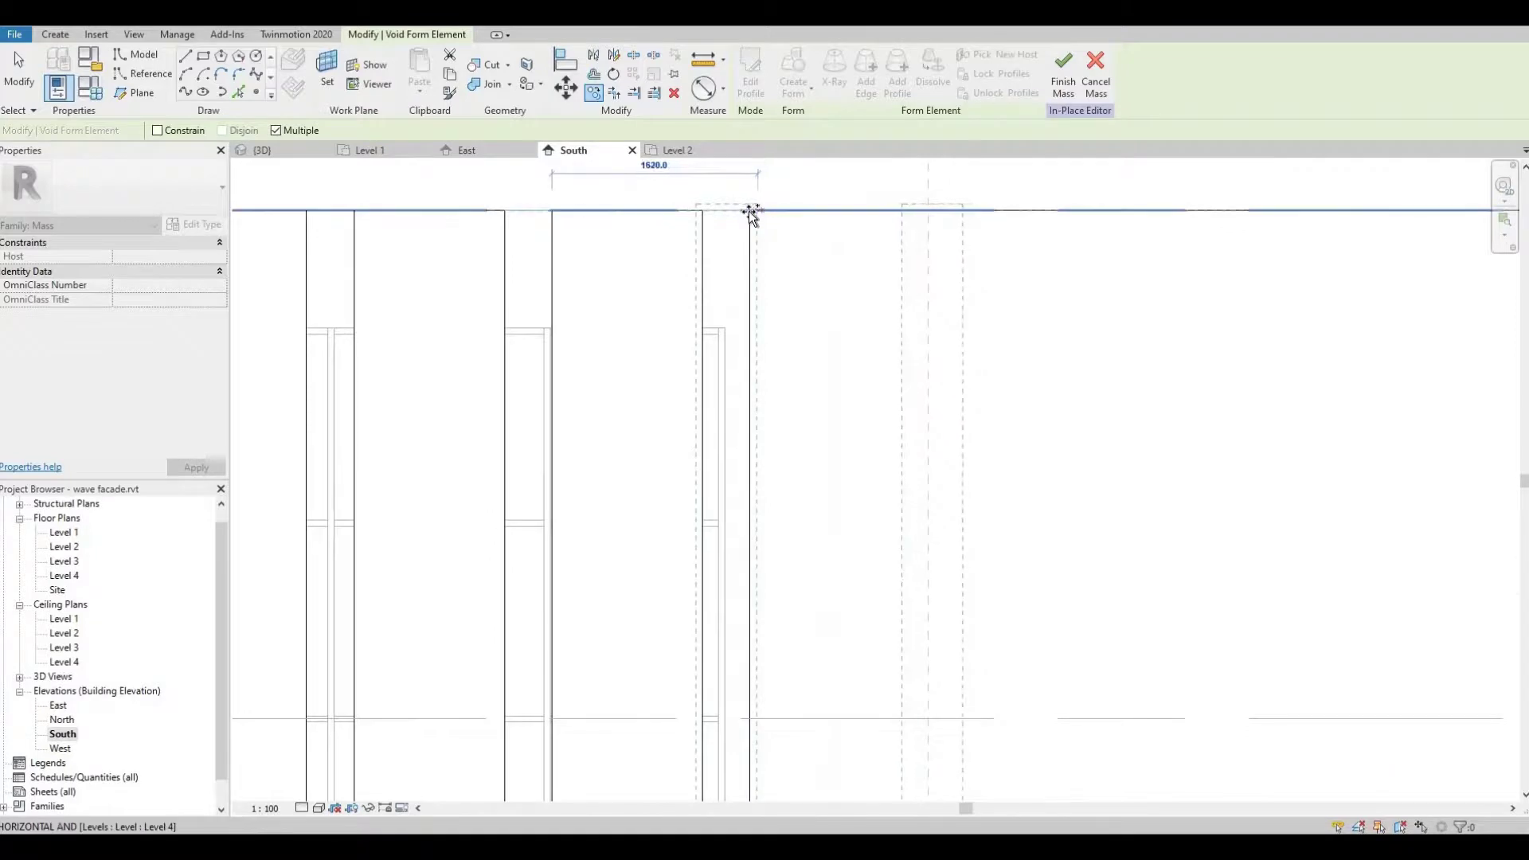
click(750, 211)
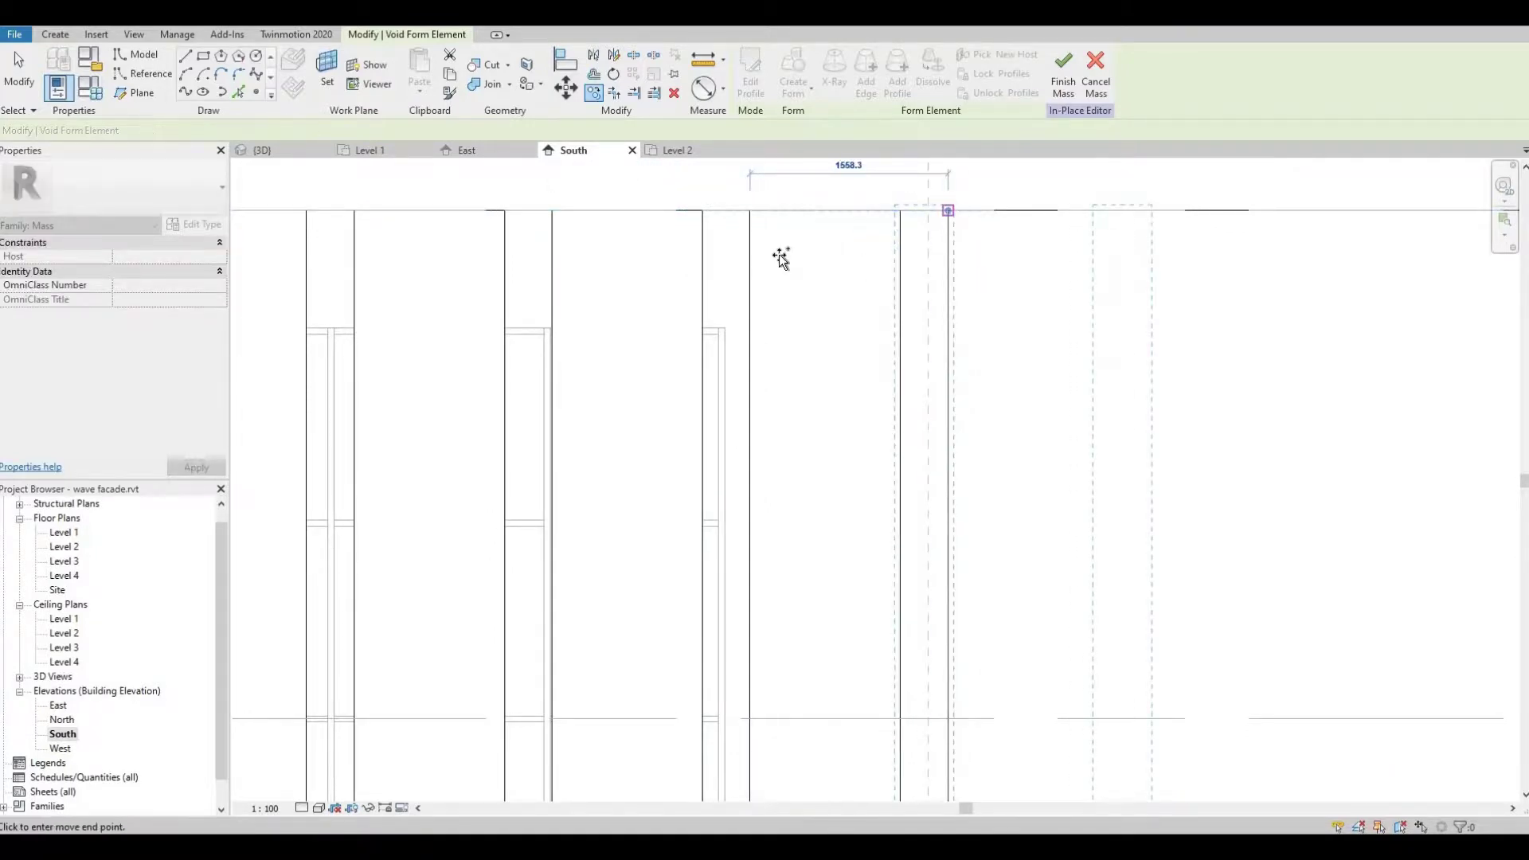
scroll(782, 259, down, 1)
scroll(915, 178, up, 3)
click(866, 208)
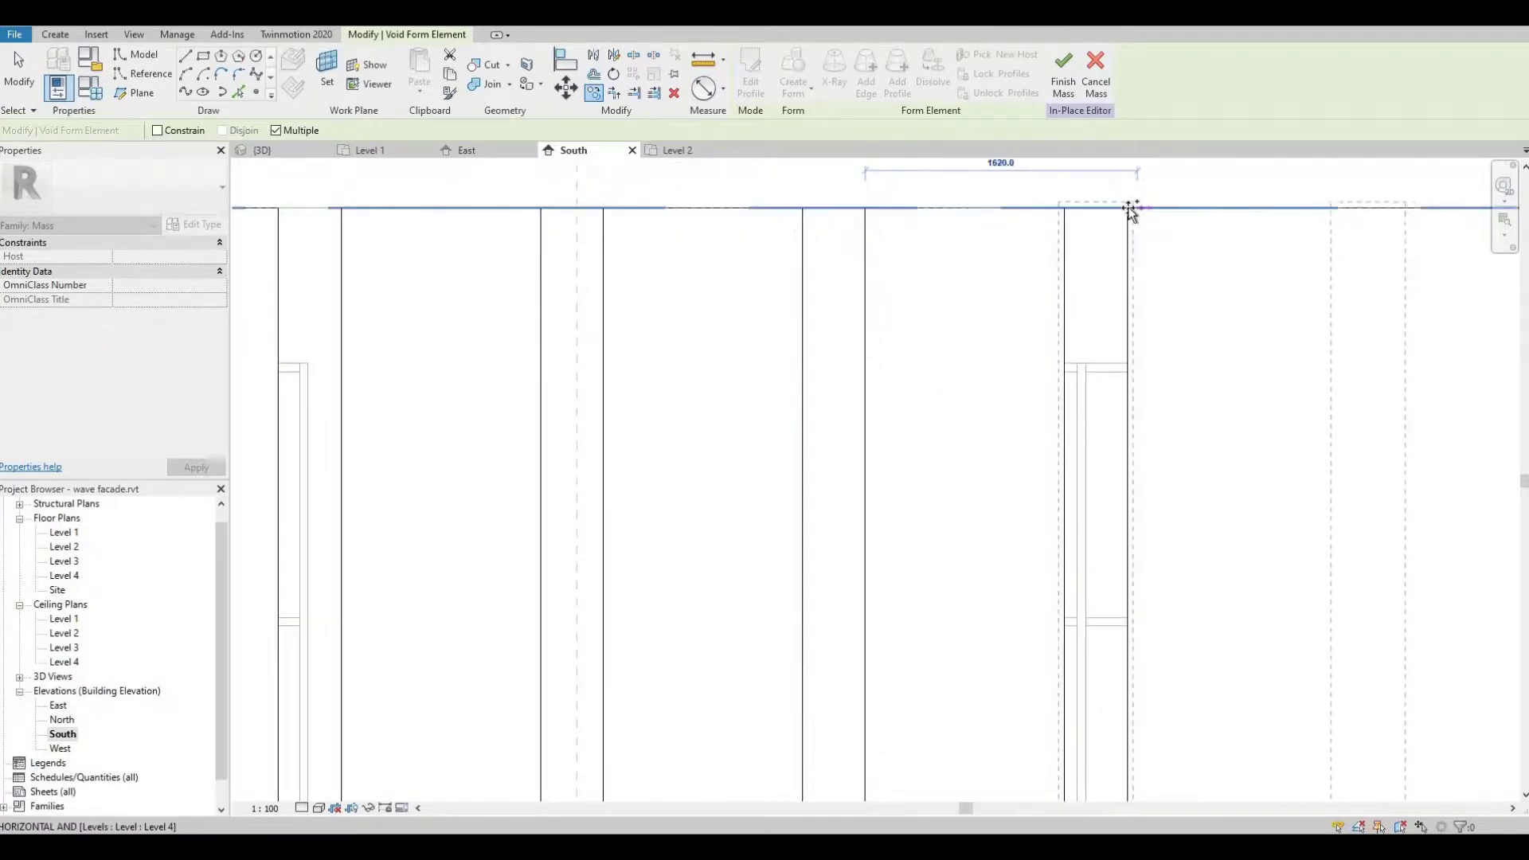
click(1128, 208)
scroll(1091, 239, down, 2)
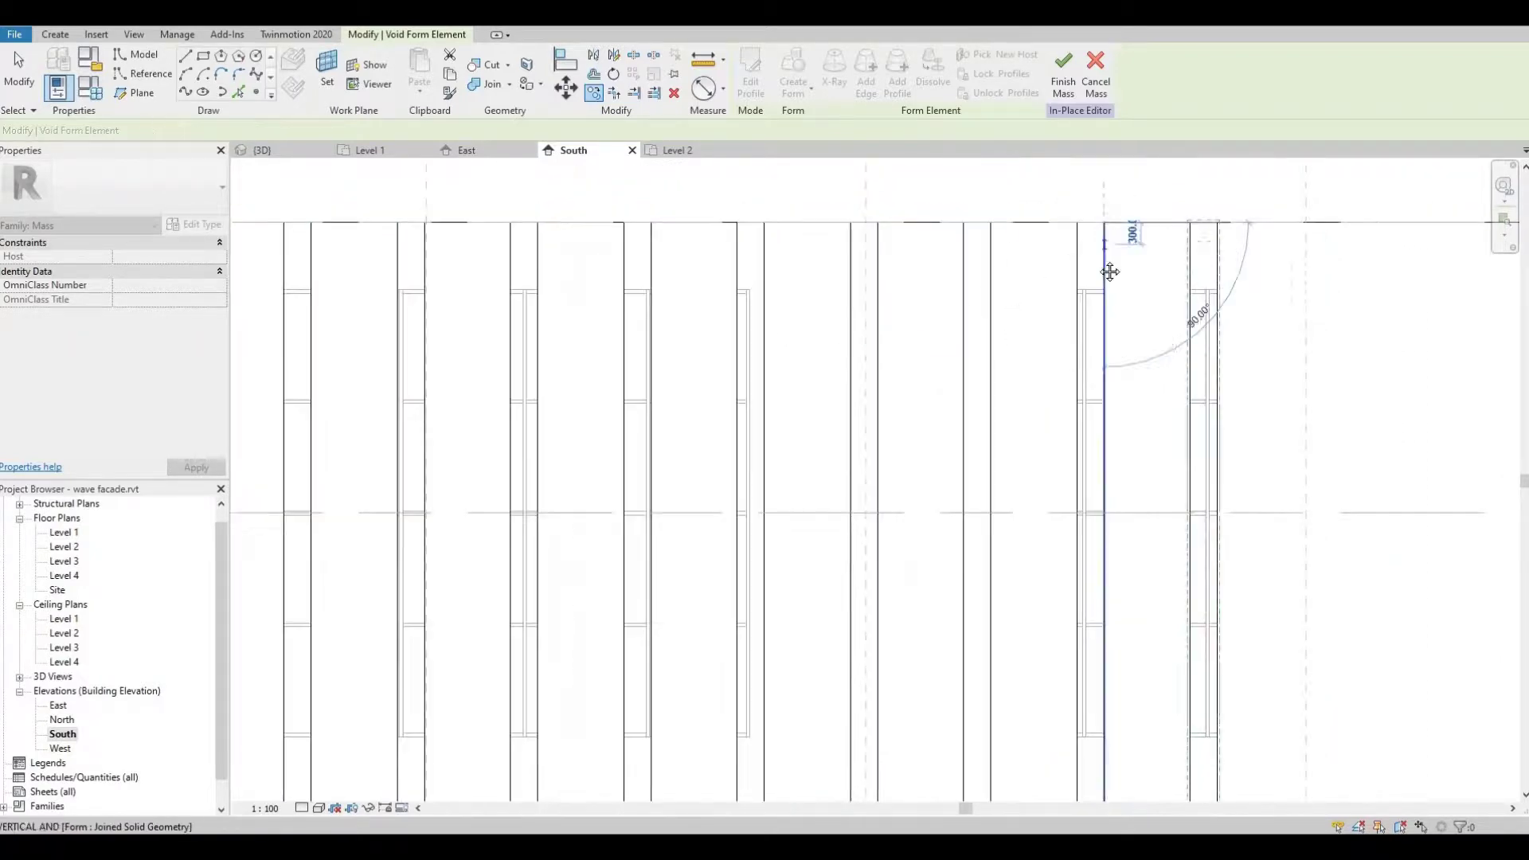
middle_drag(1227, 246, 1002, 246)
scroll(1004, 223, up, 1)
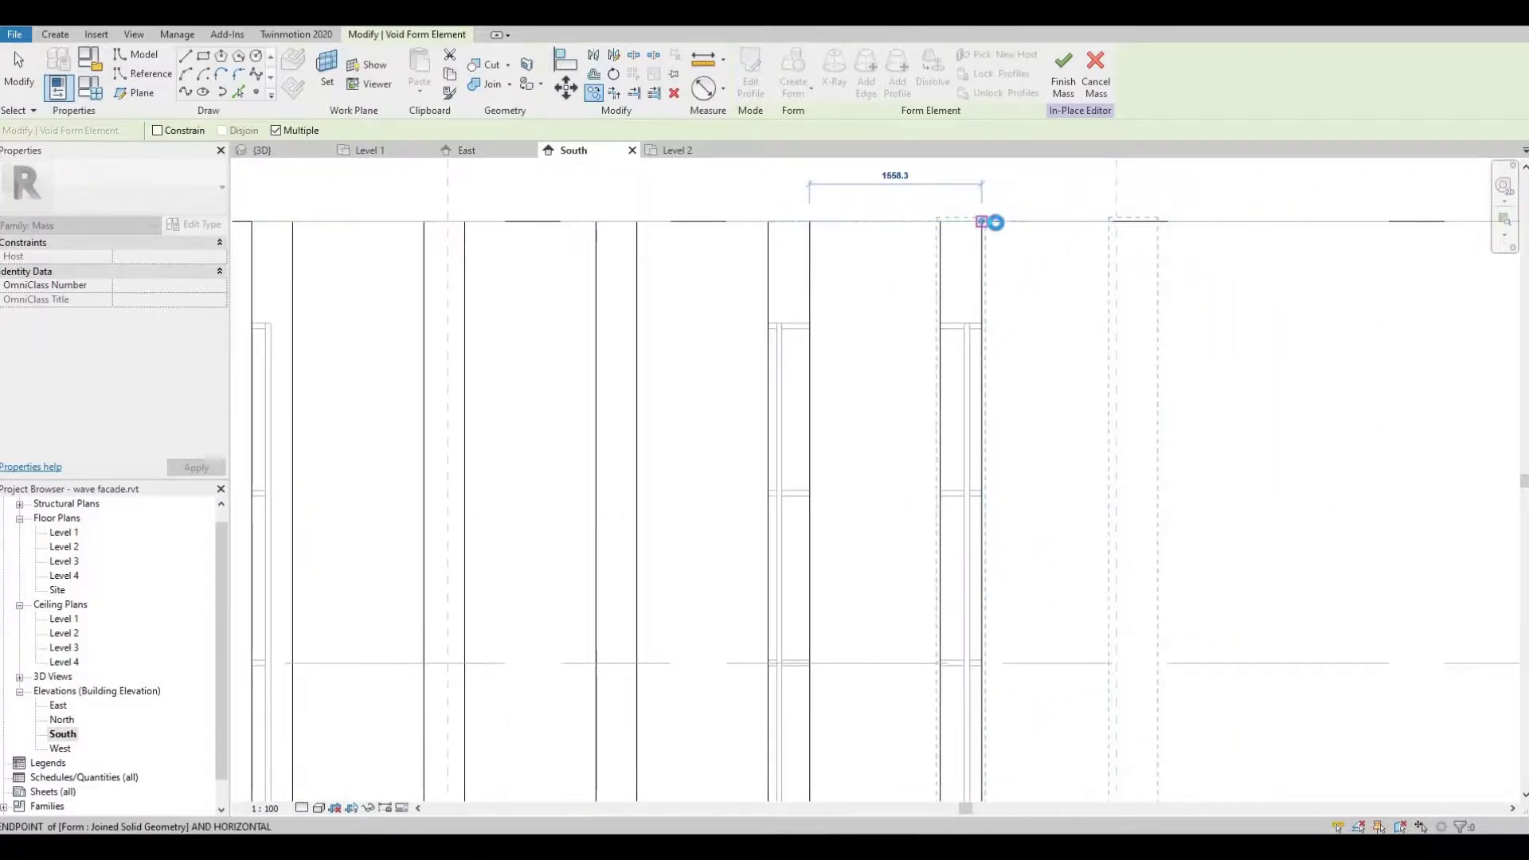
click(983, 222)
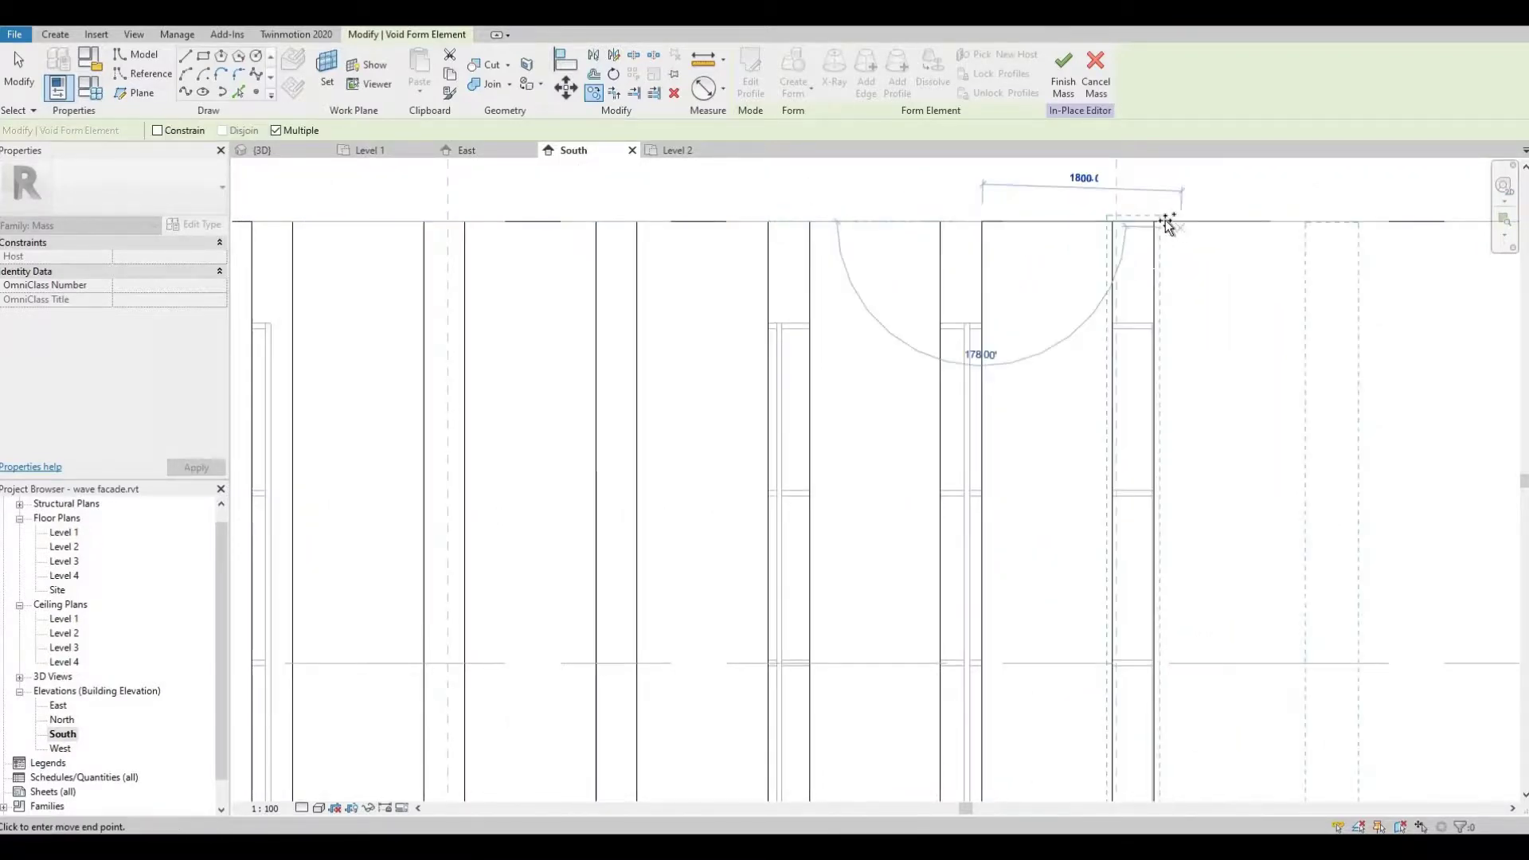
click(1157, 223)
scroll(1174, 238, down, 1)
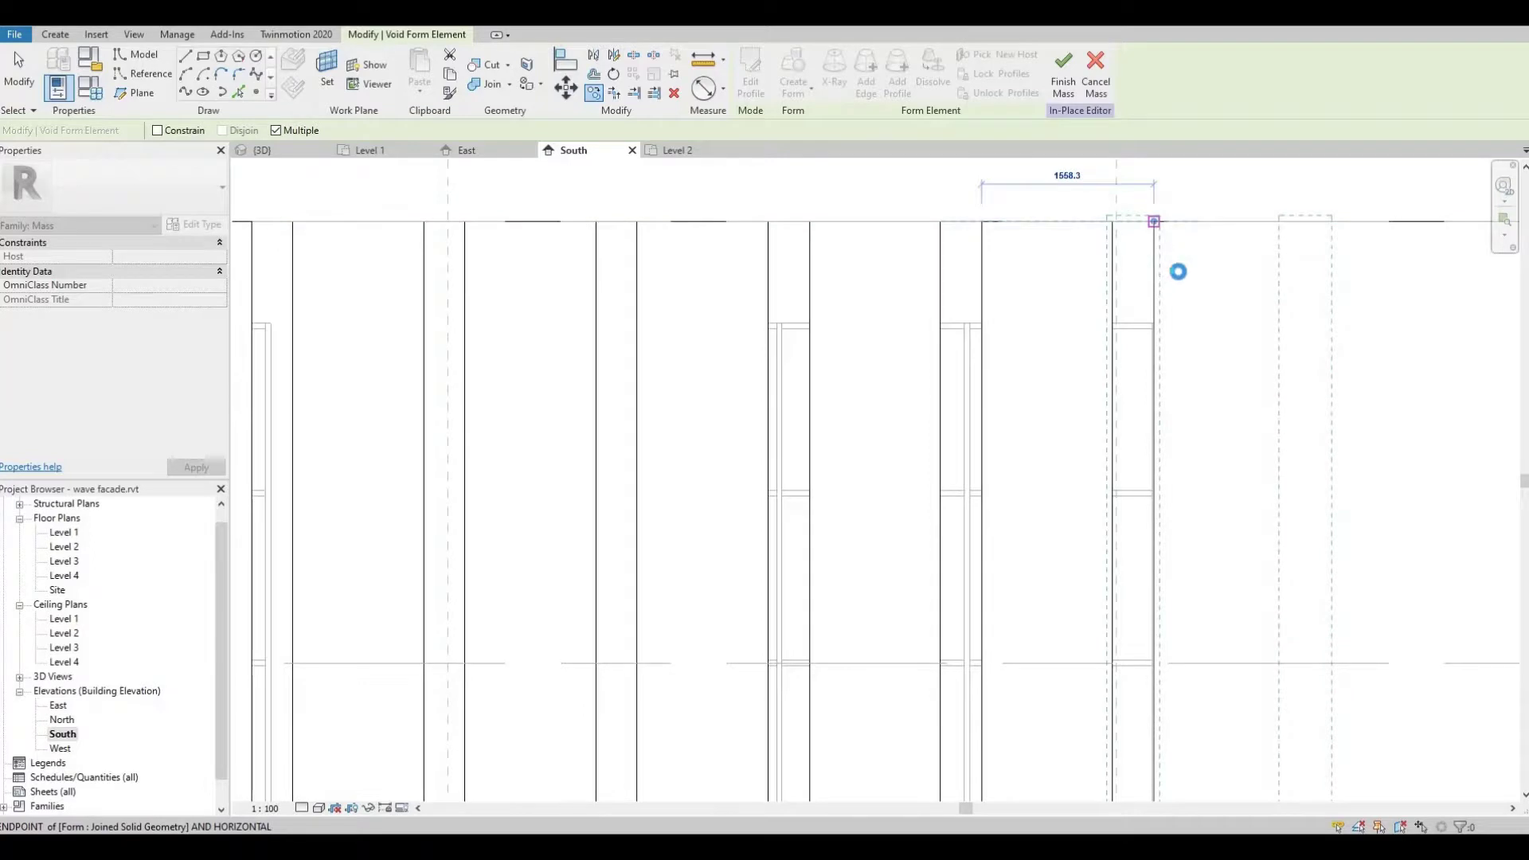
scroll(799, 260, up, 3)
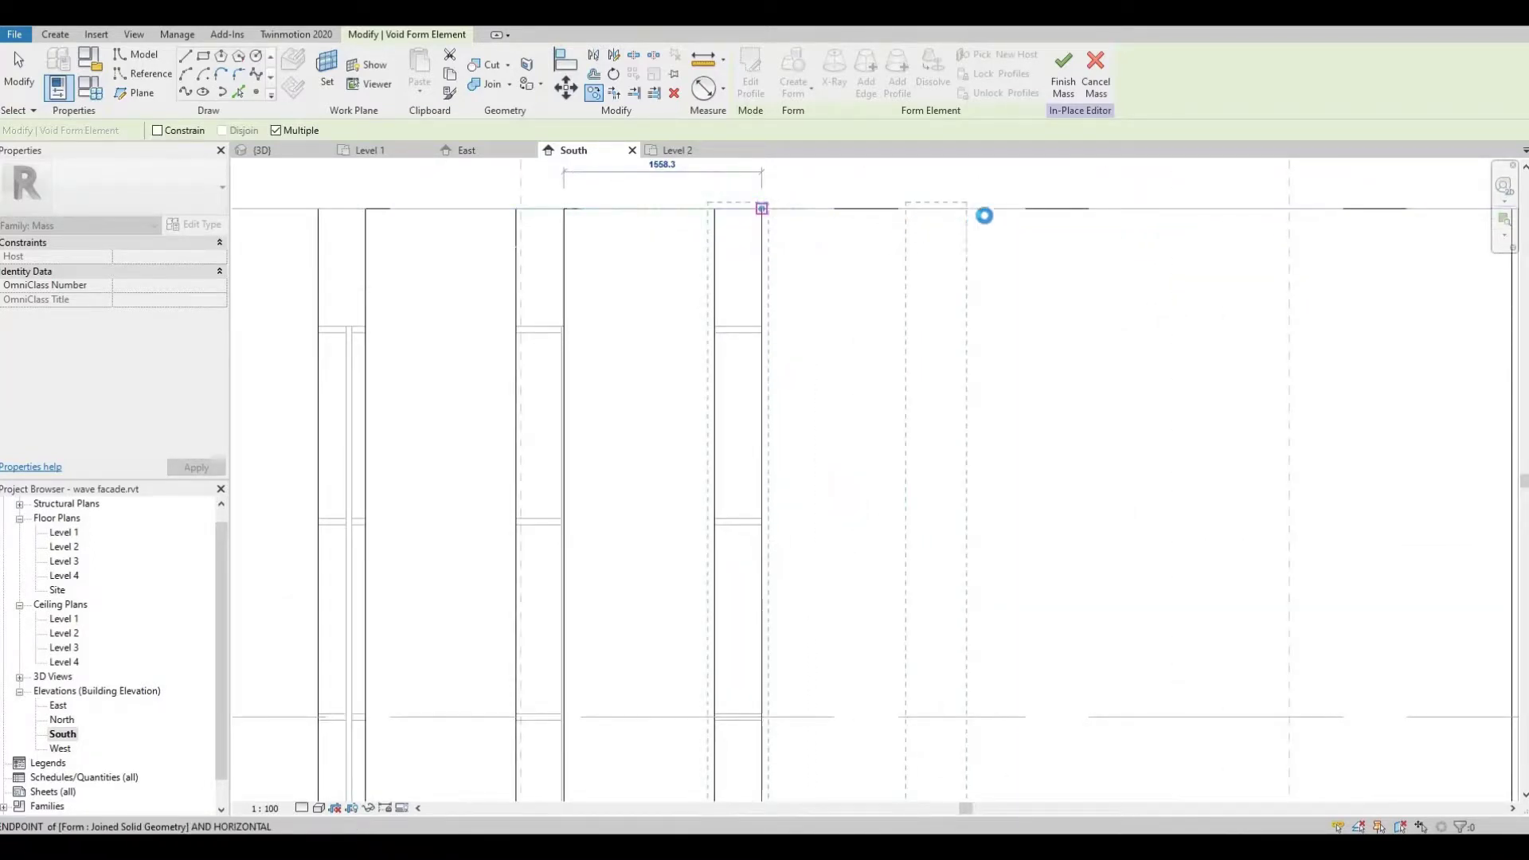
scroll(968, 211, up, 2)
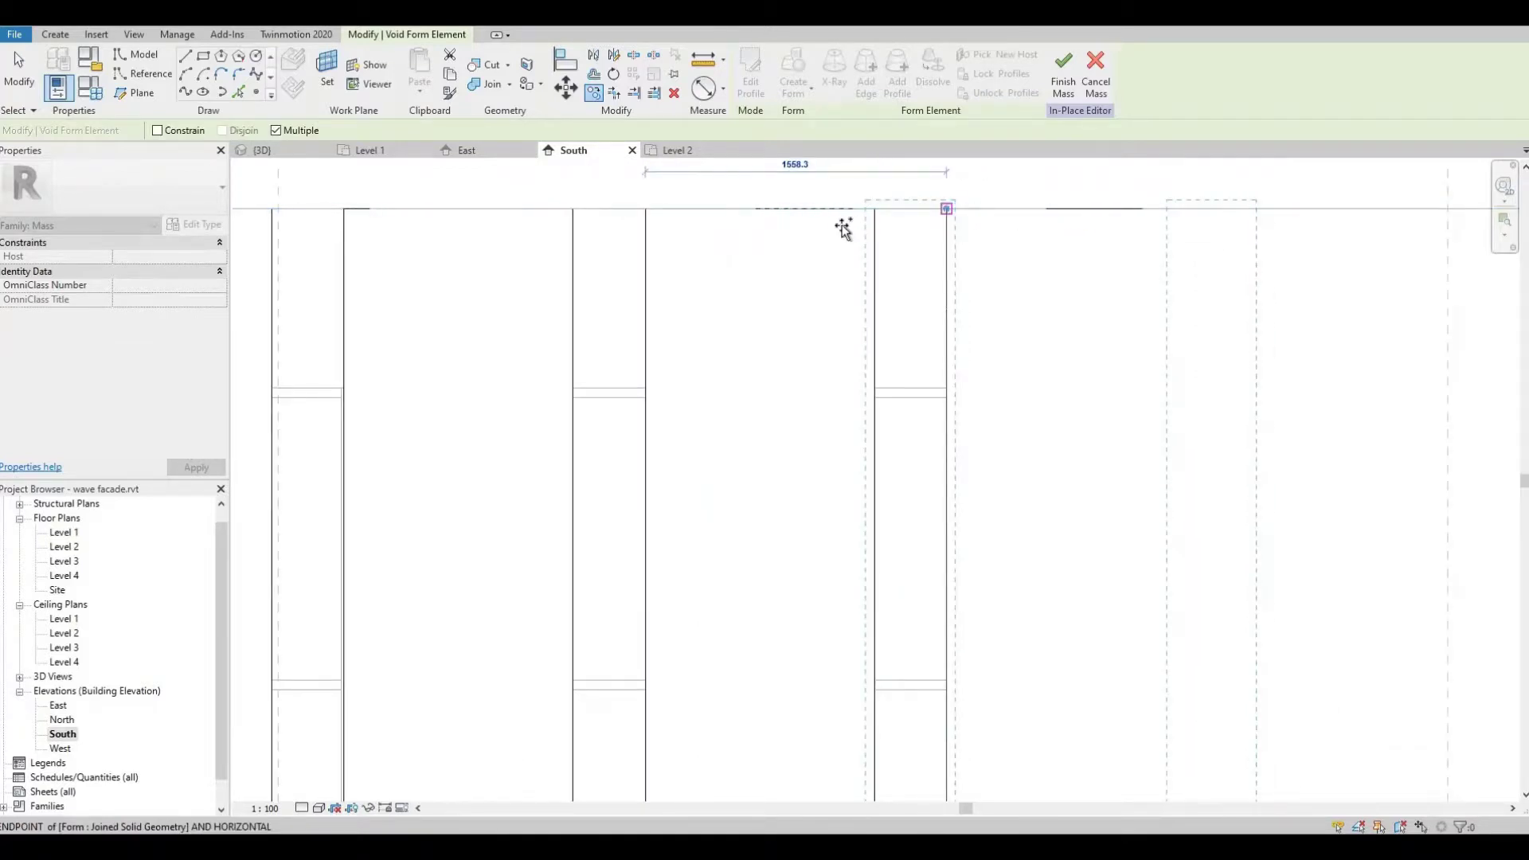
middle_drag(843, 230, 908, 216)
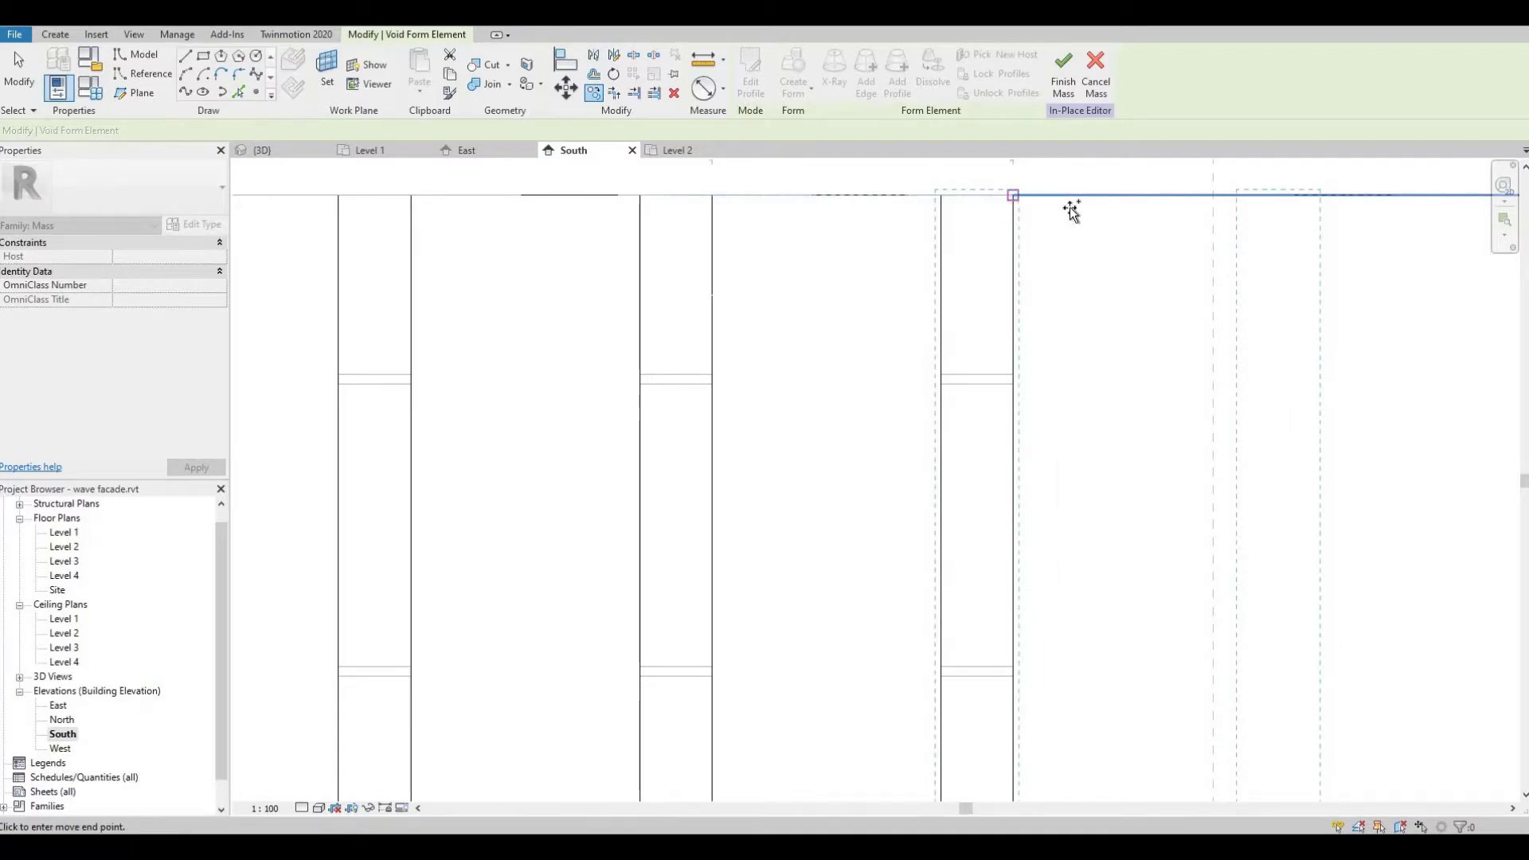
scroll(1068, 212, down, 4)
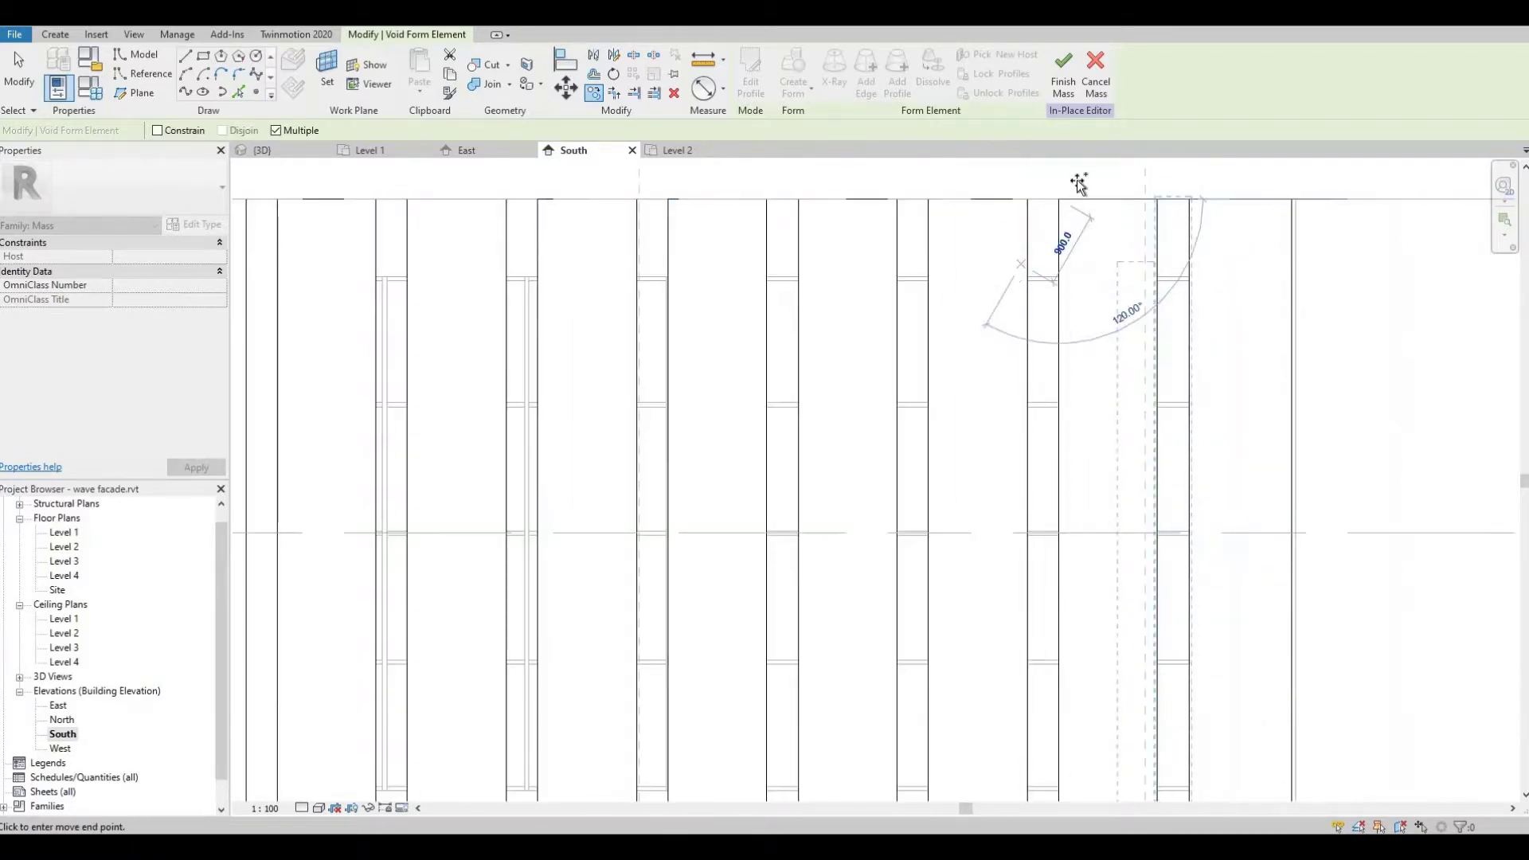
middle_drag(1079, 181, 1139, 192)
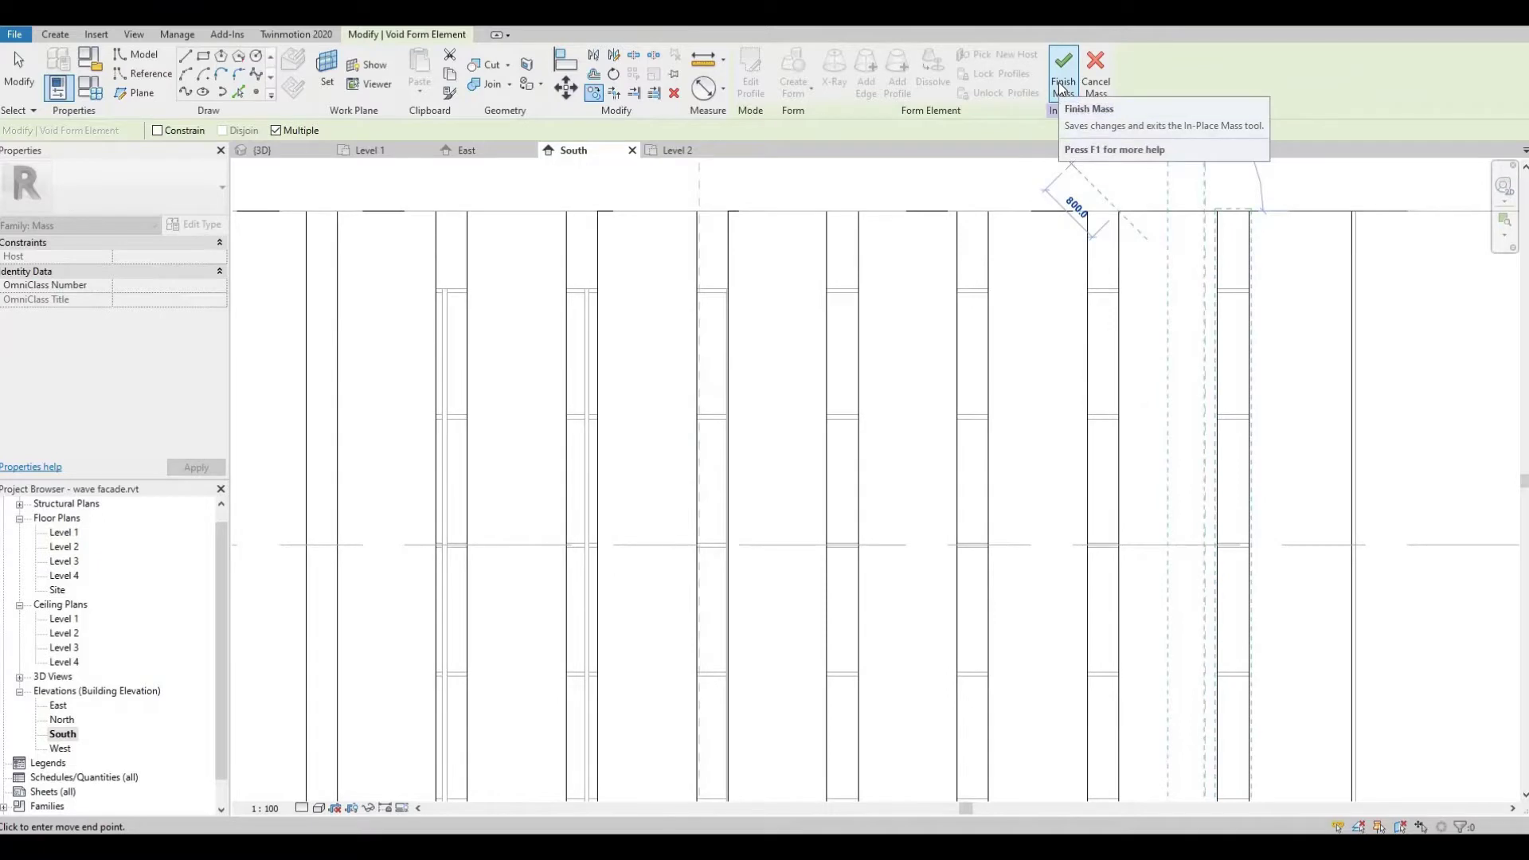
- Finish the in-place mass in the 3D view, deleting the leftover void form that has no solid geometry to cut
click(1063, 87)
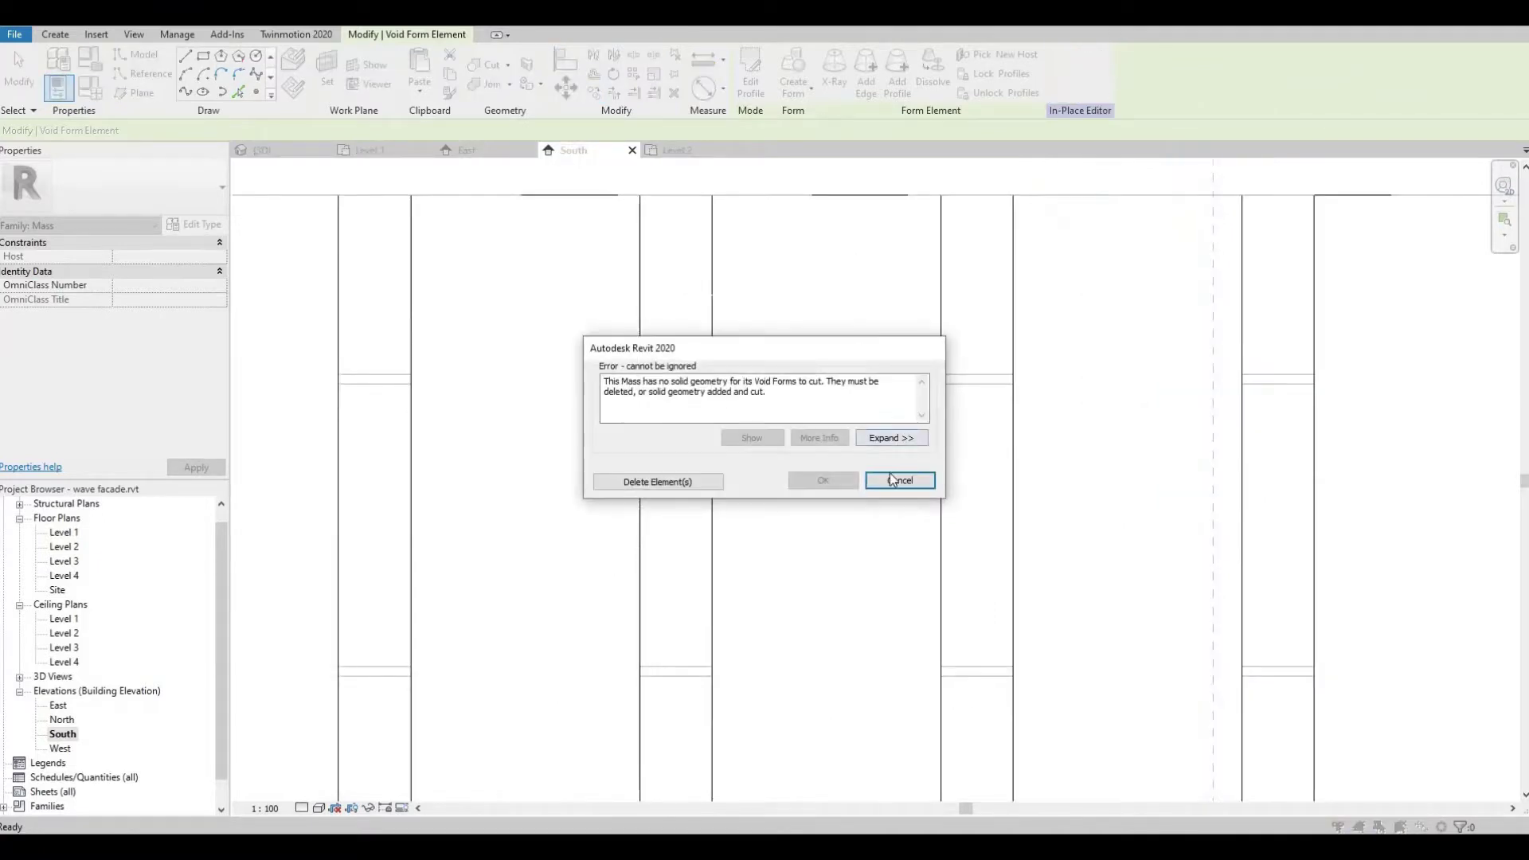
click(887, 481)
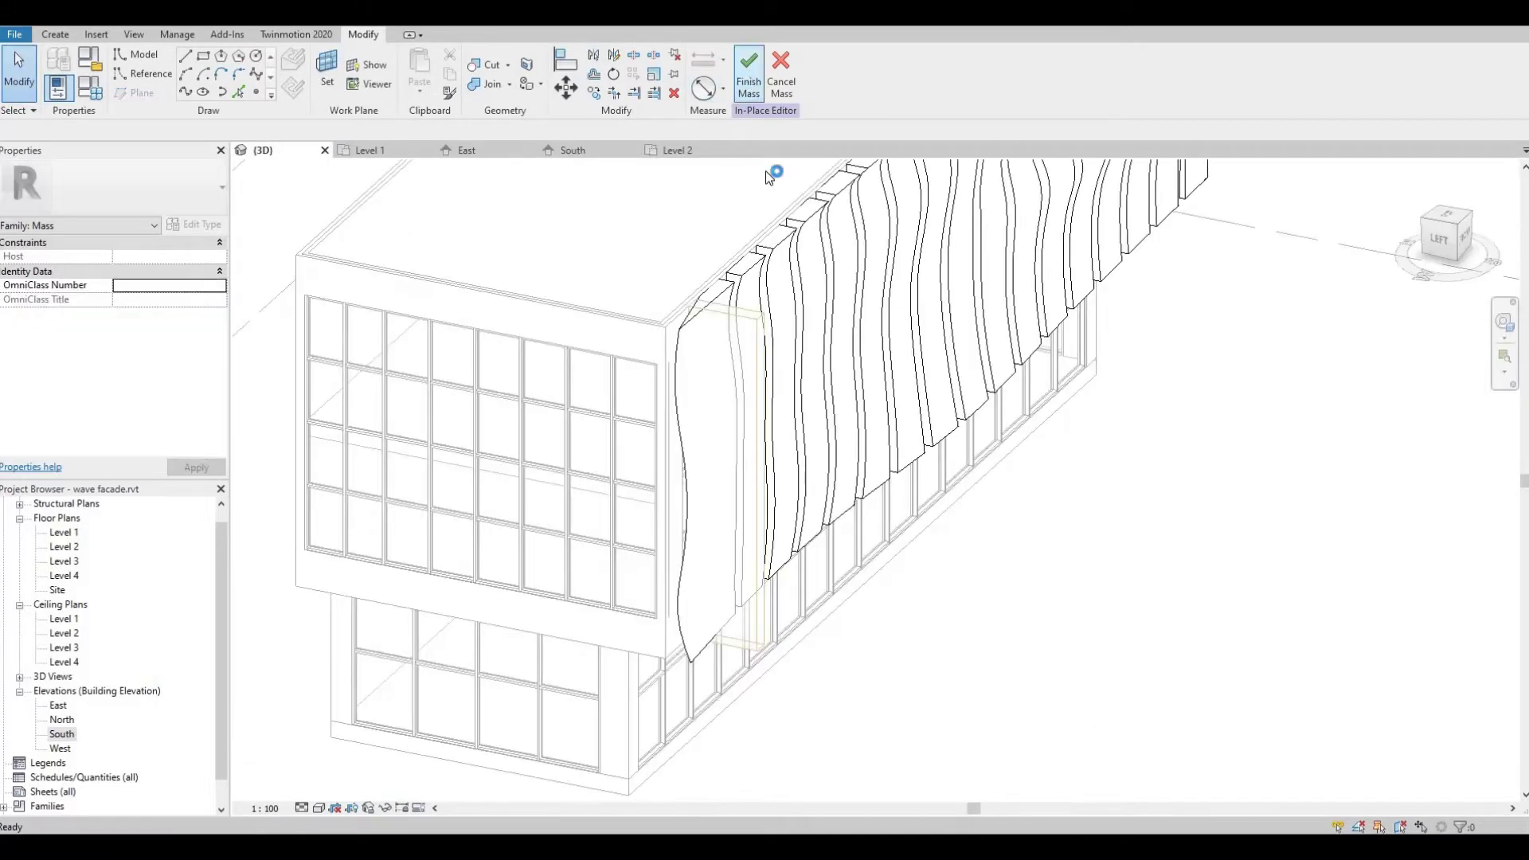
click(749, 79)
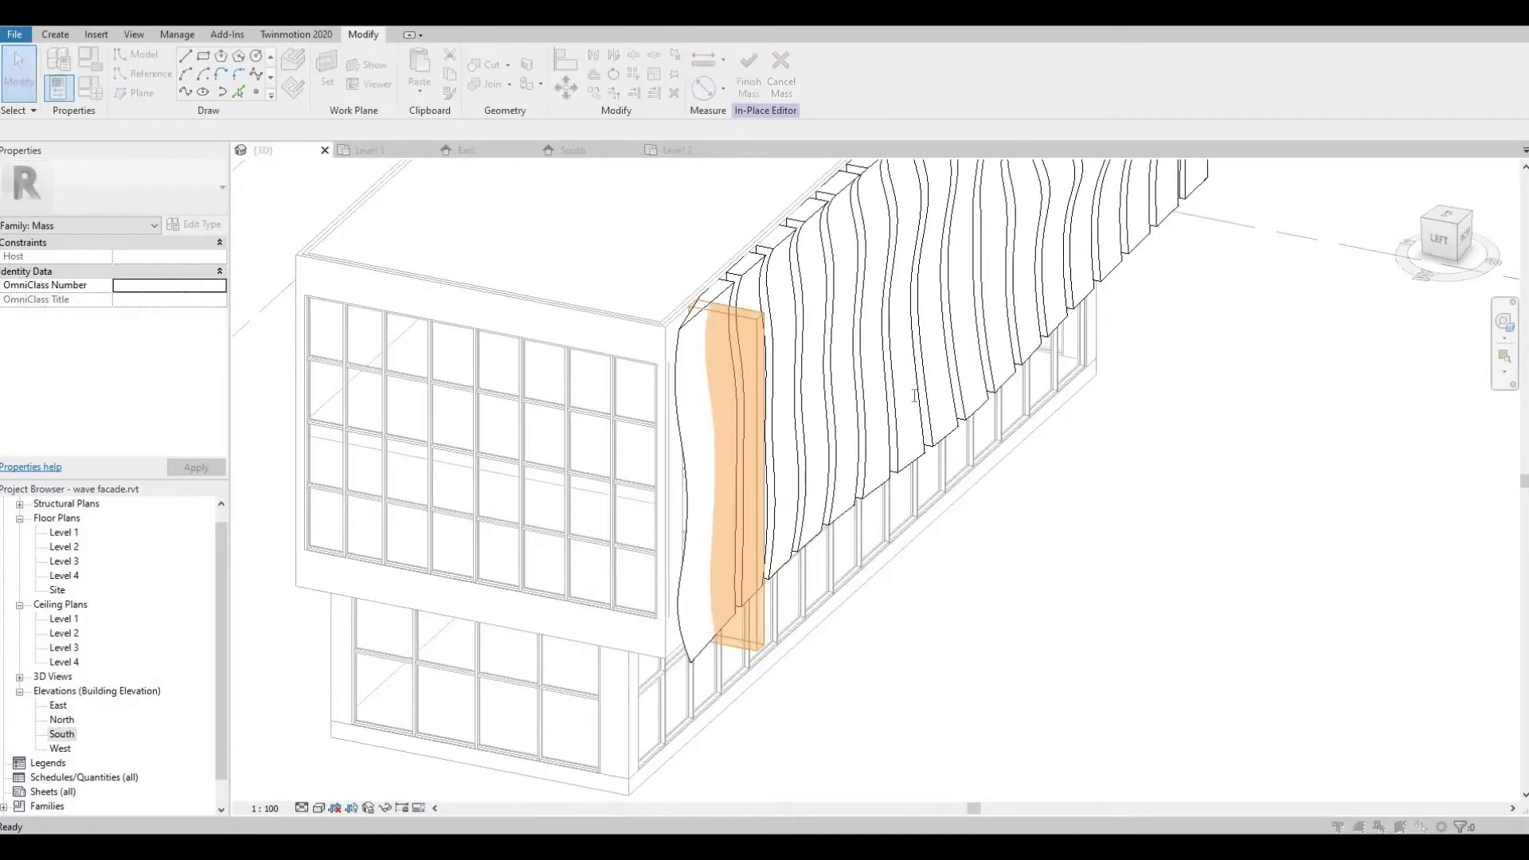
click(658, 482)
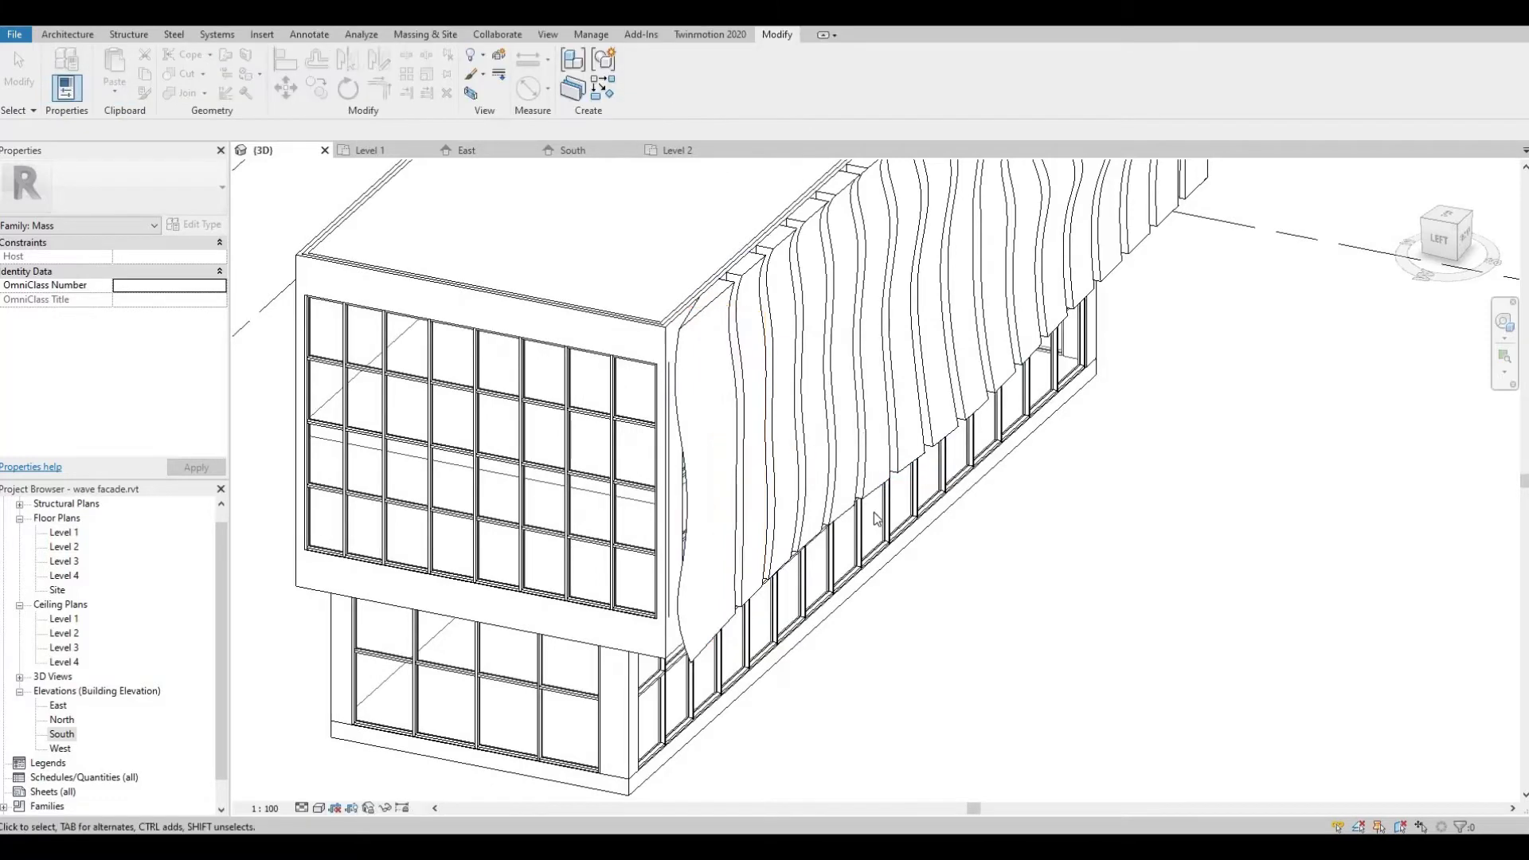
shift+middle_drag(877, 638, 864, 587)
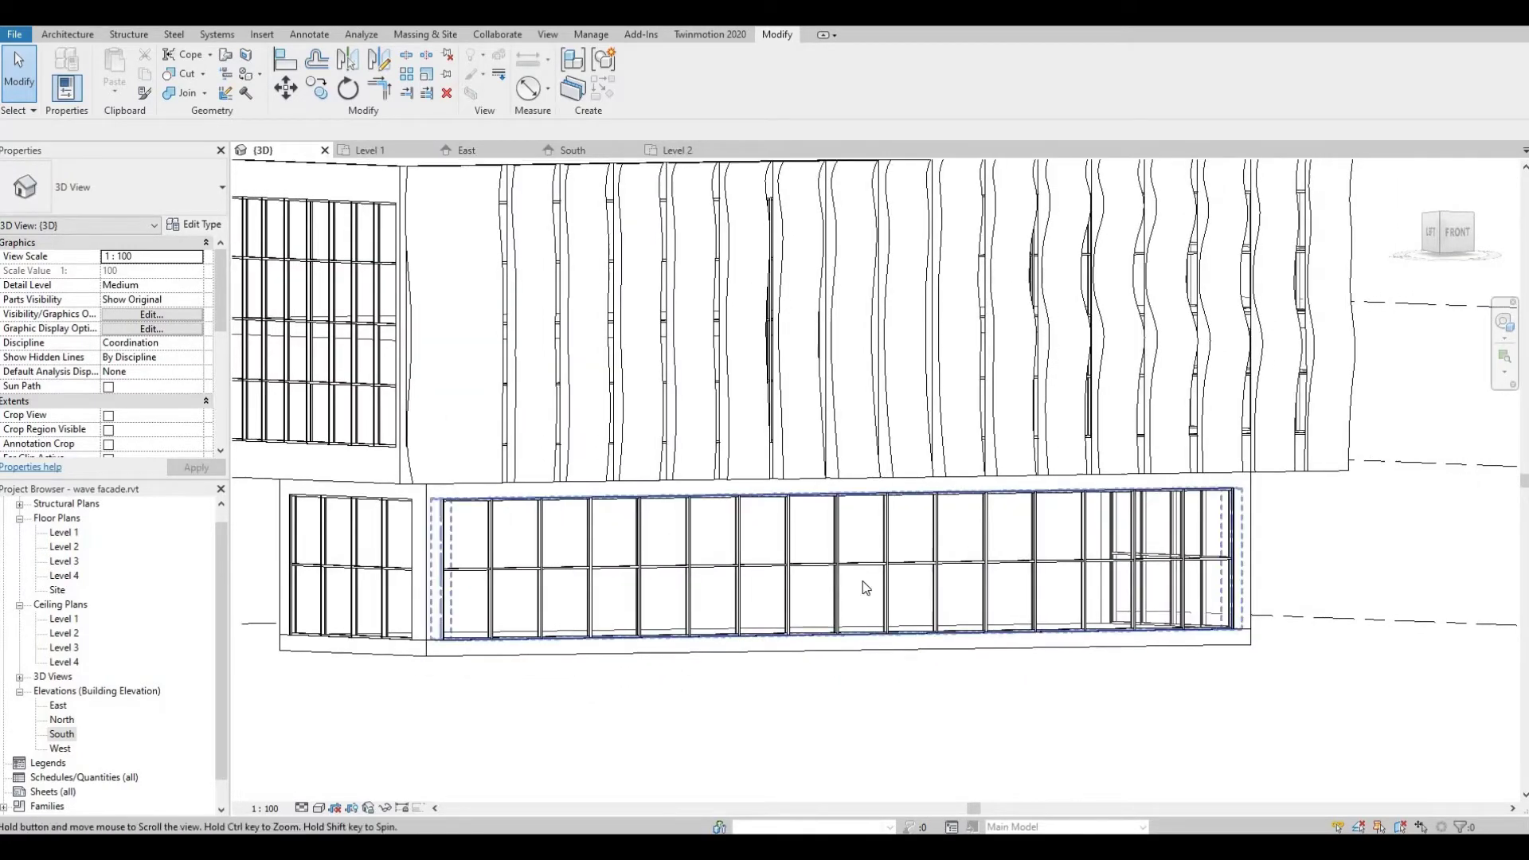
key(Escape)
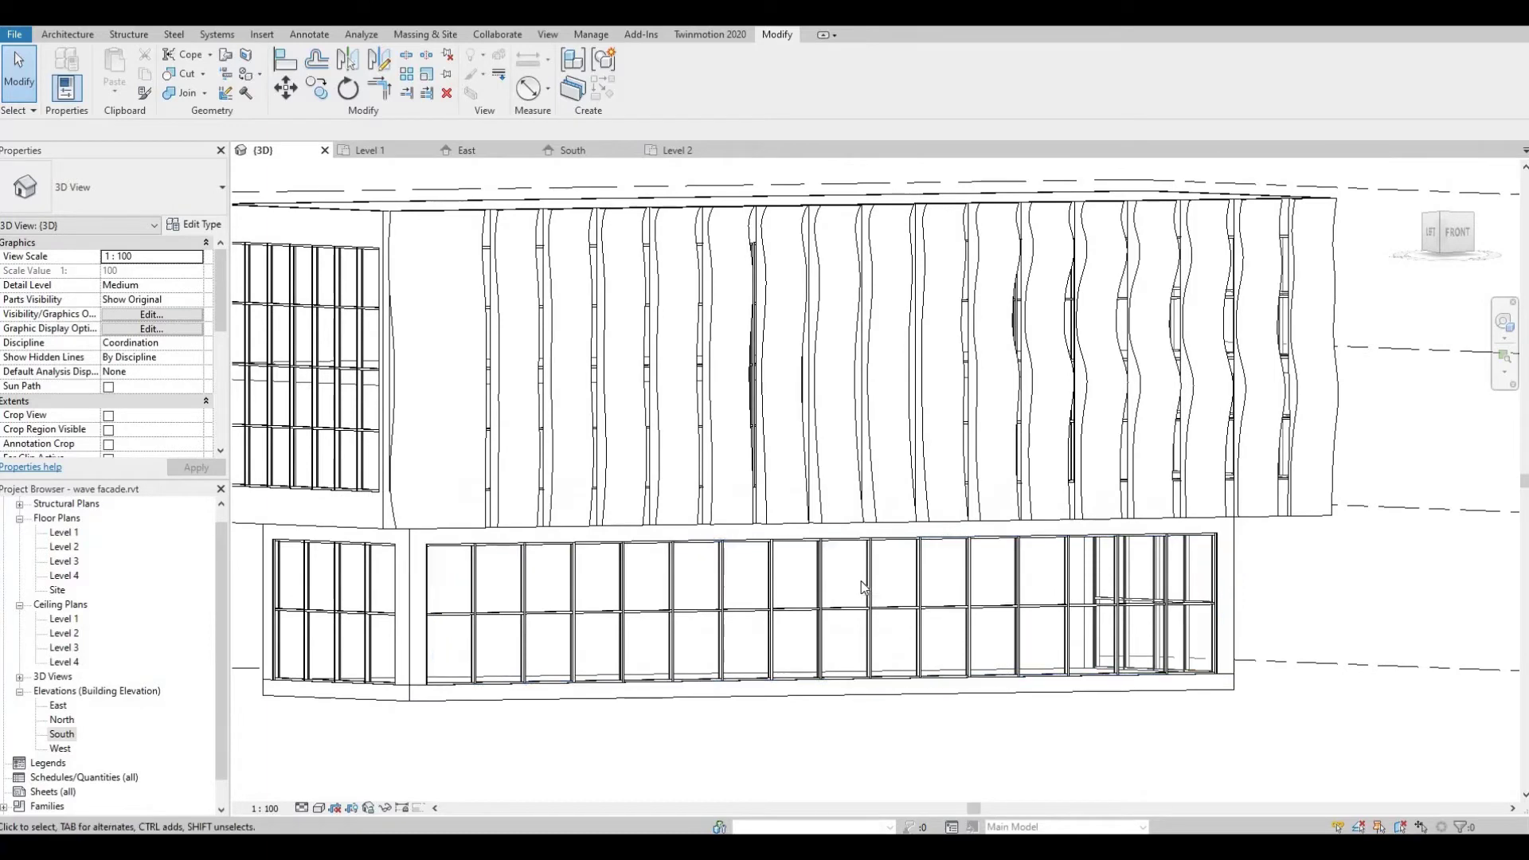